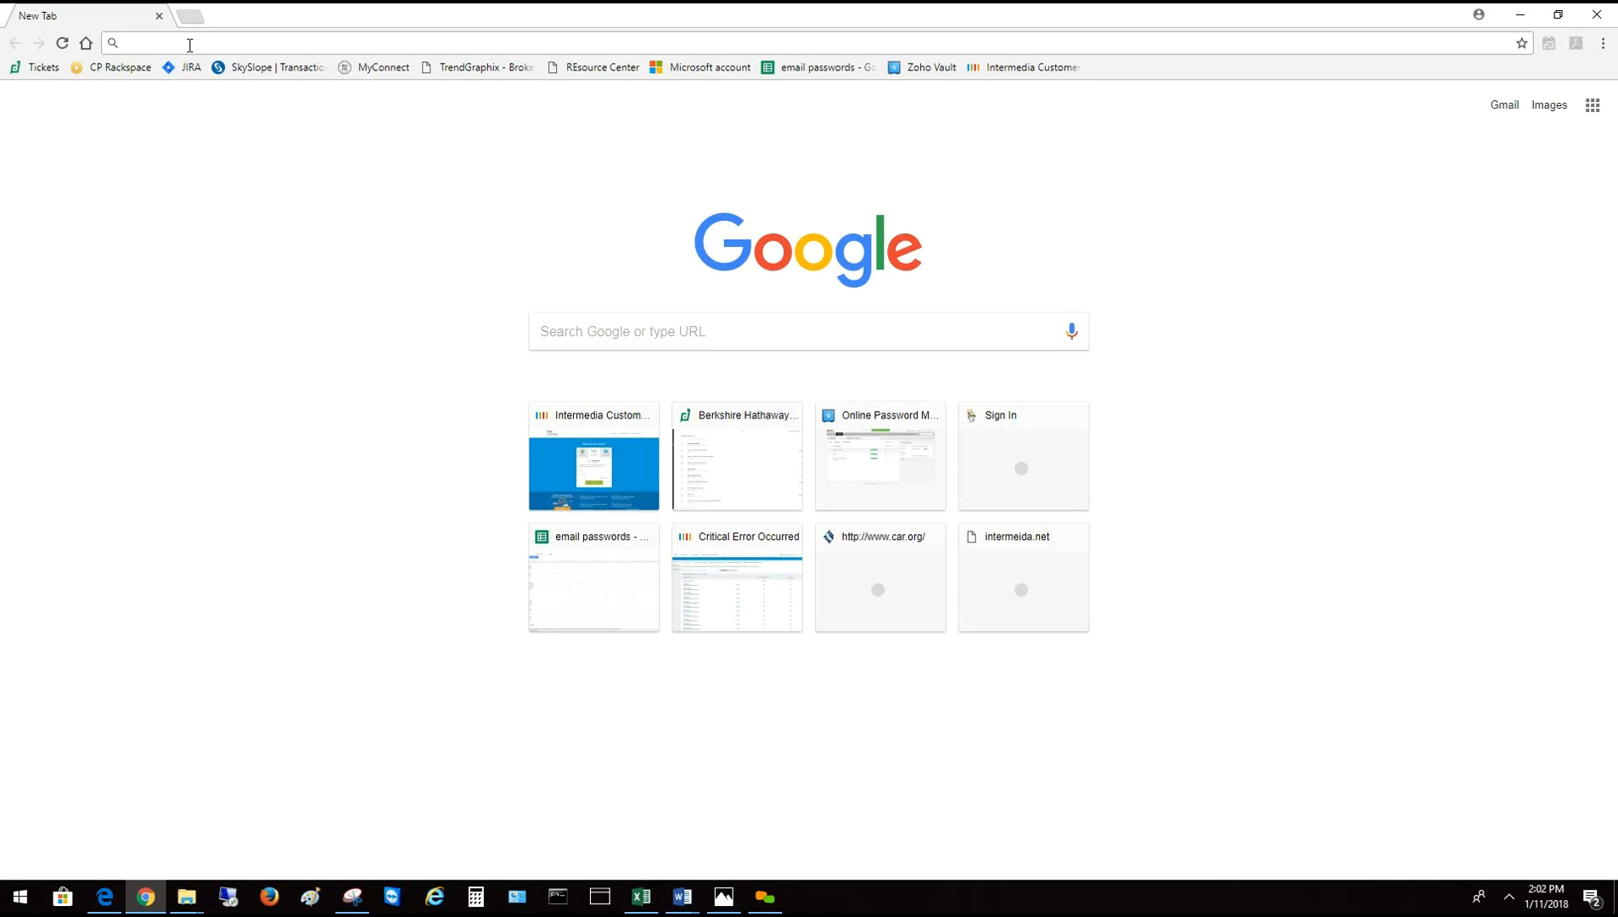
# Go to exchange.intermedia.net in Chrome to load the HostPilot login page
pyautogui.write('intermedia.net')
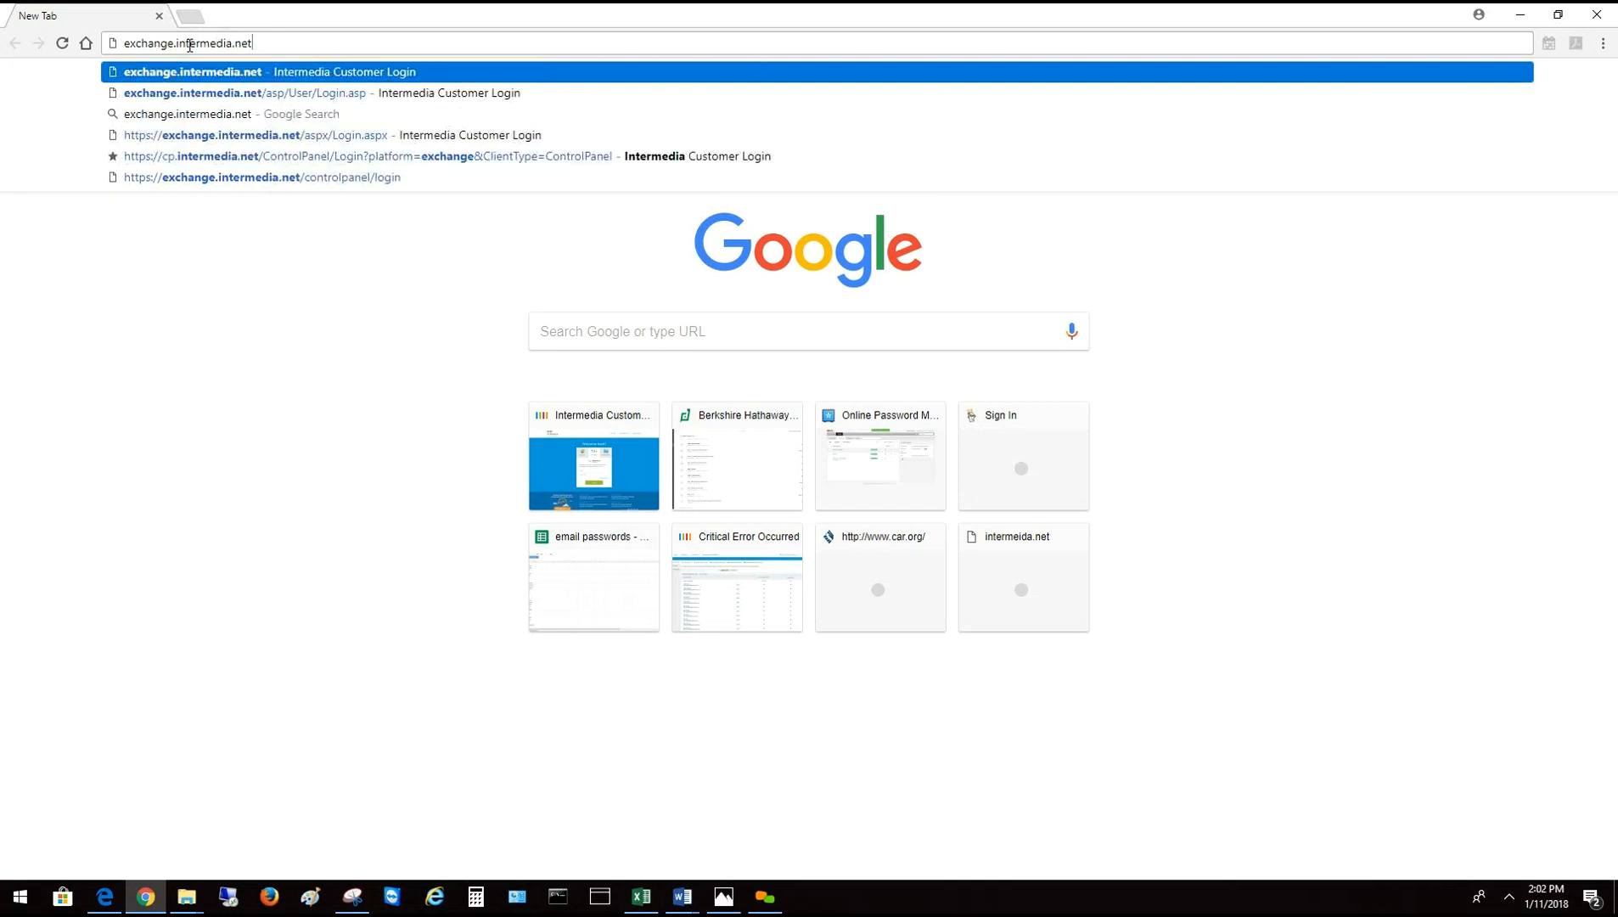
pyautogui.press('Return')
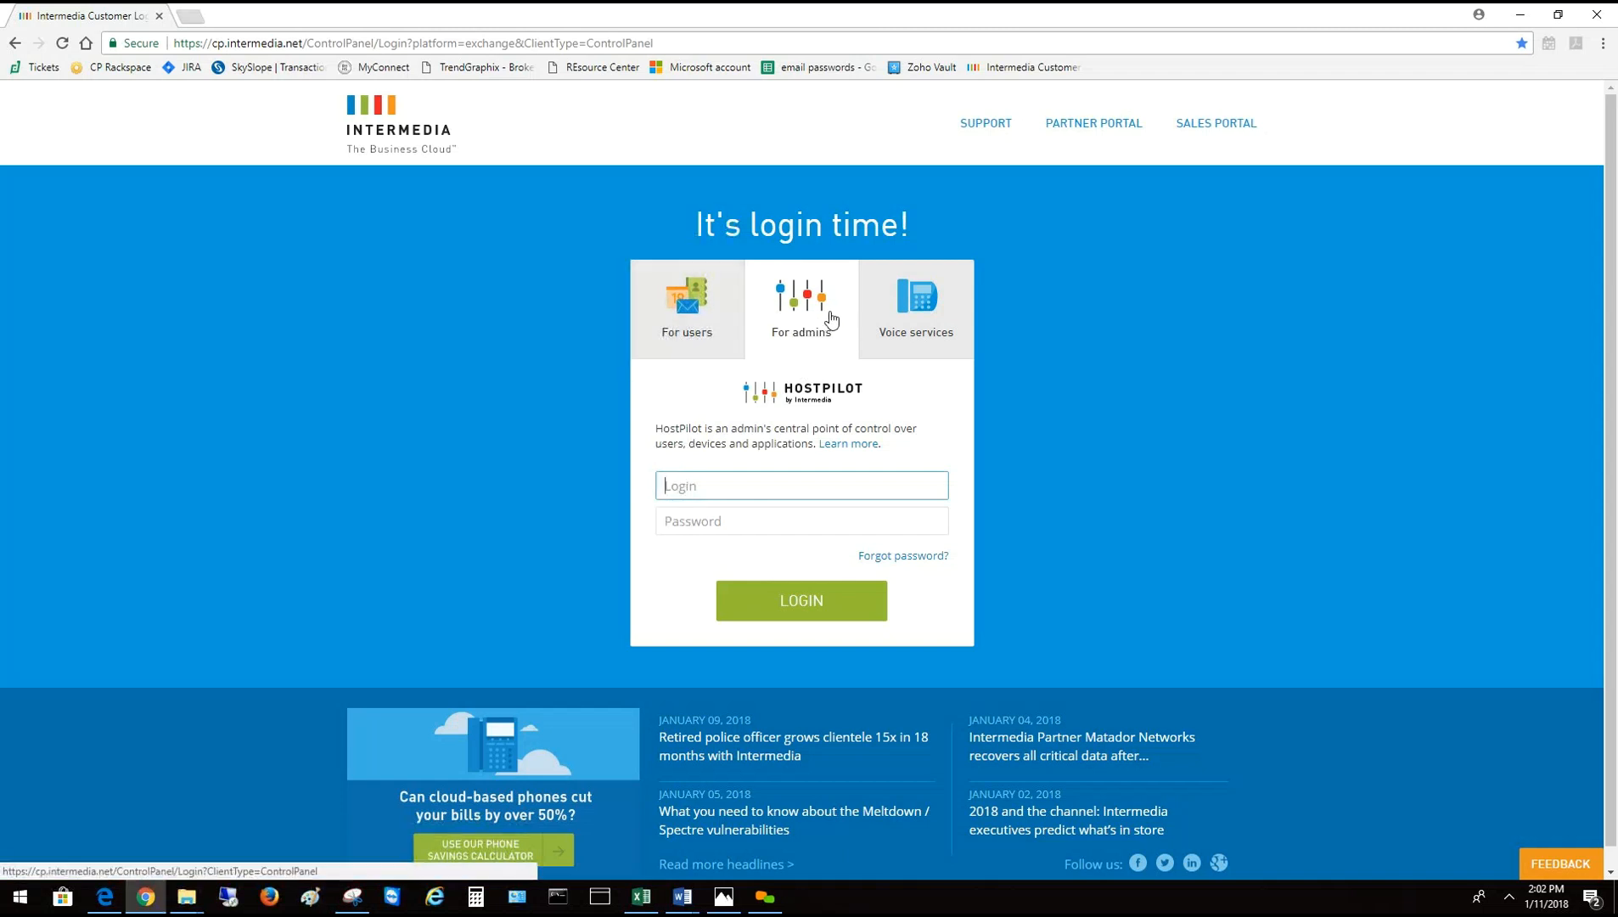
# Sign in on the For admins form with the admin e-mail and account password
pyautogui.click(687, 327)
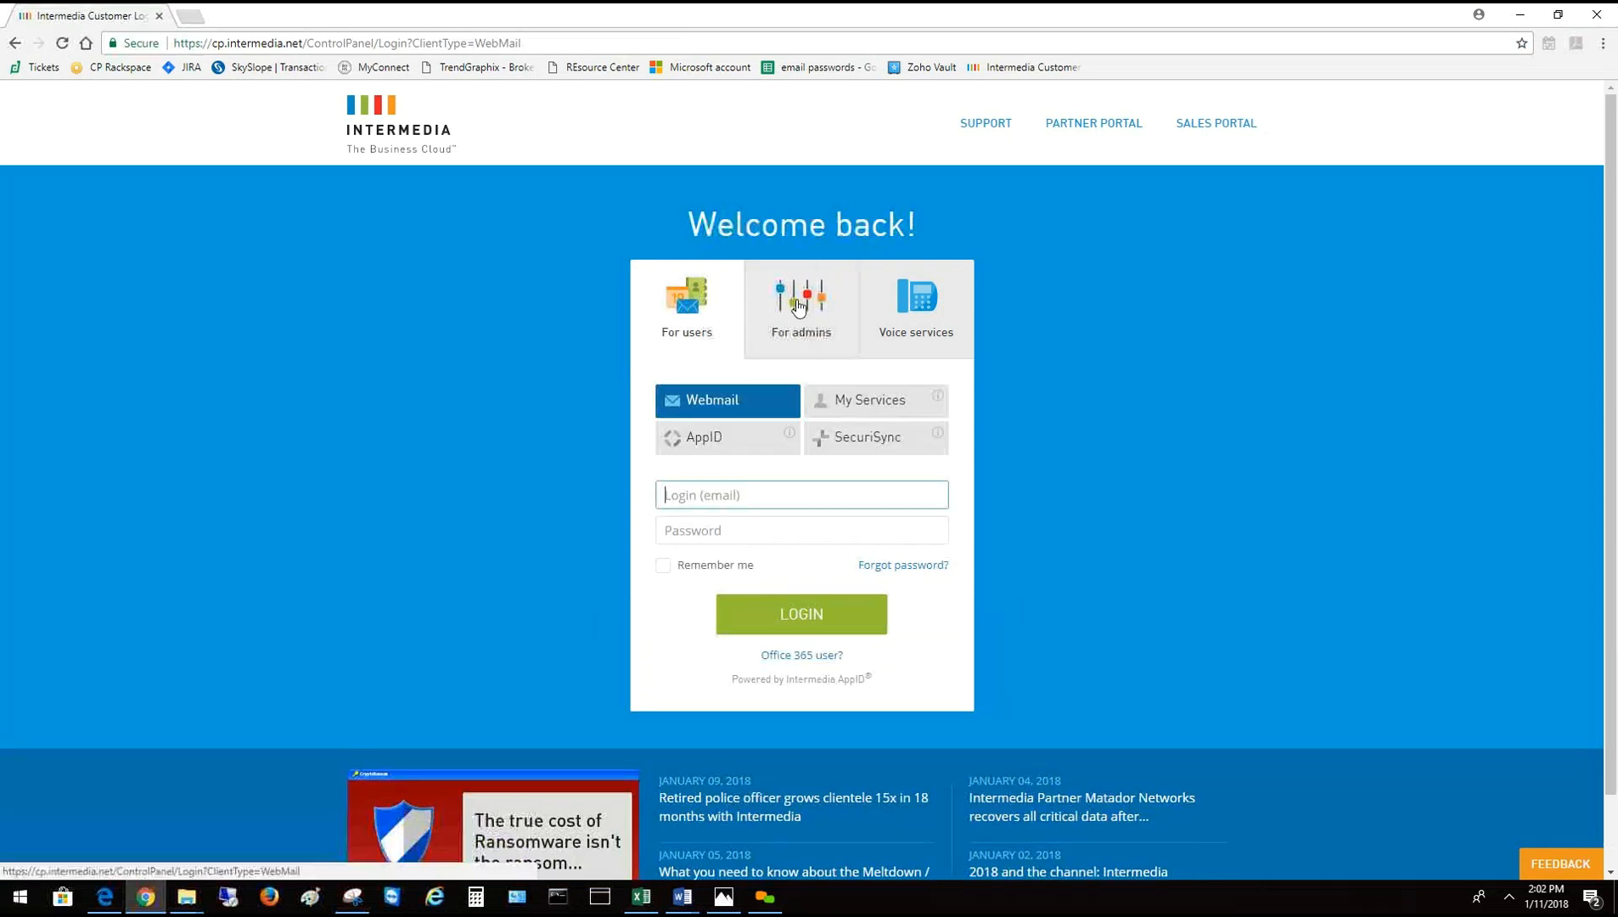
pyautogui.click(798, 298)
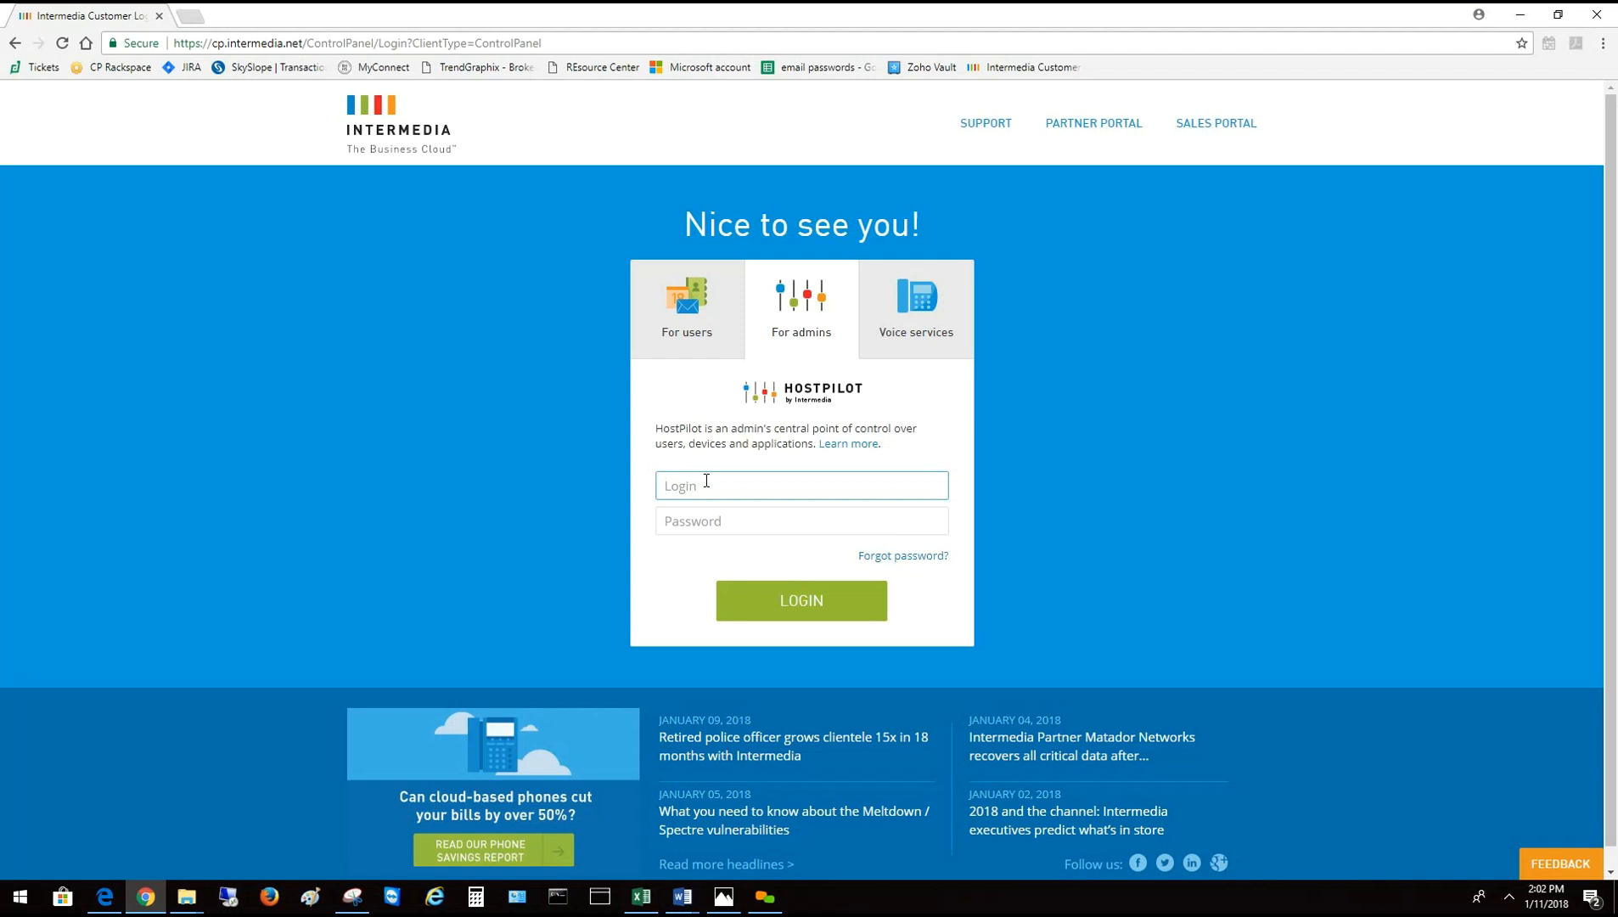
pyautogui.press('Tab')
pyautogui.write('*******')
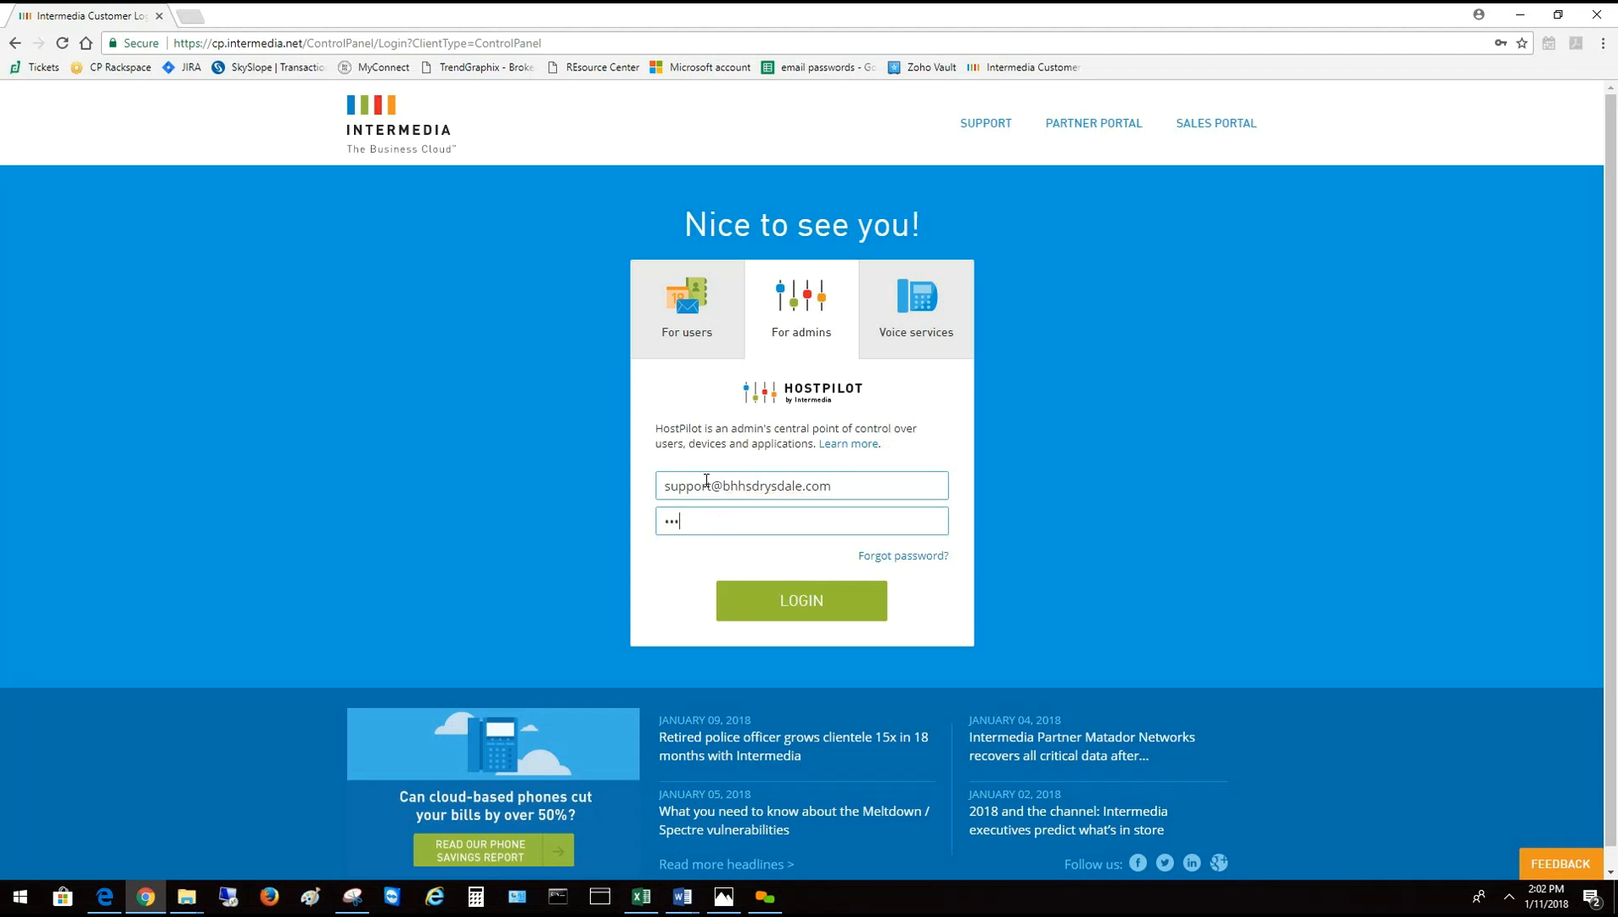
pyautogui.write('****')
pyautogui.press('Return')
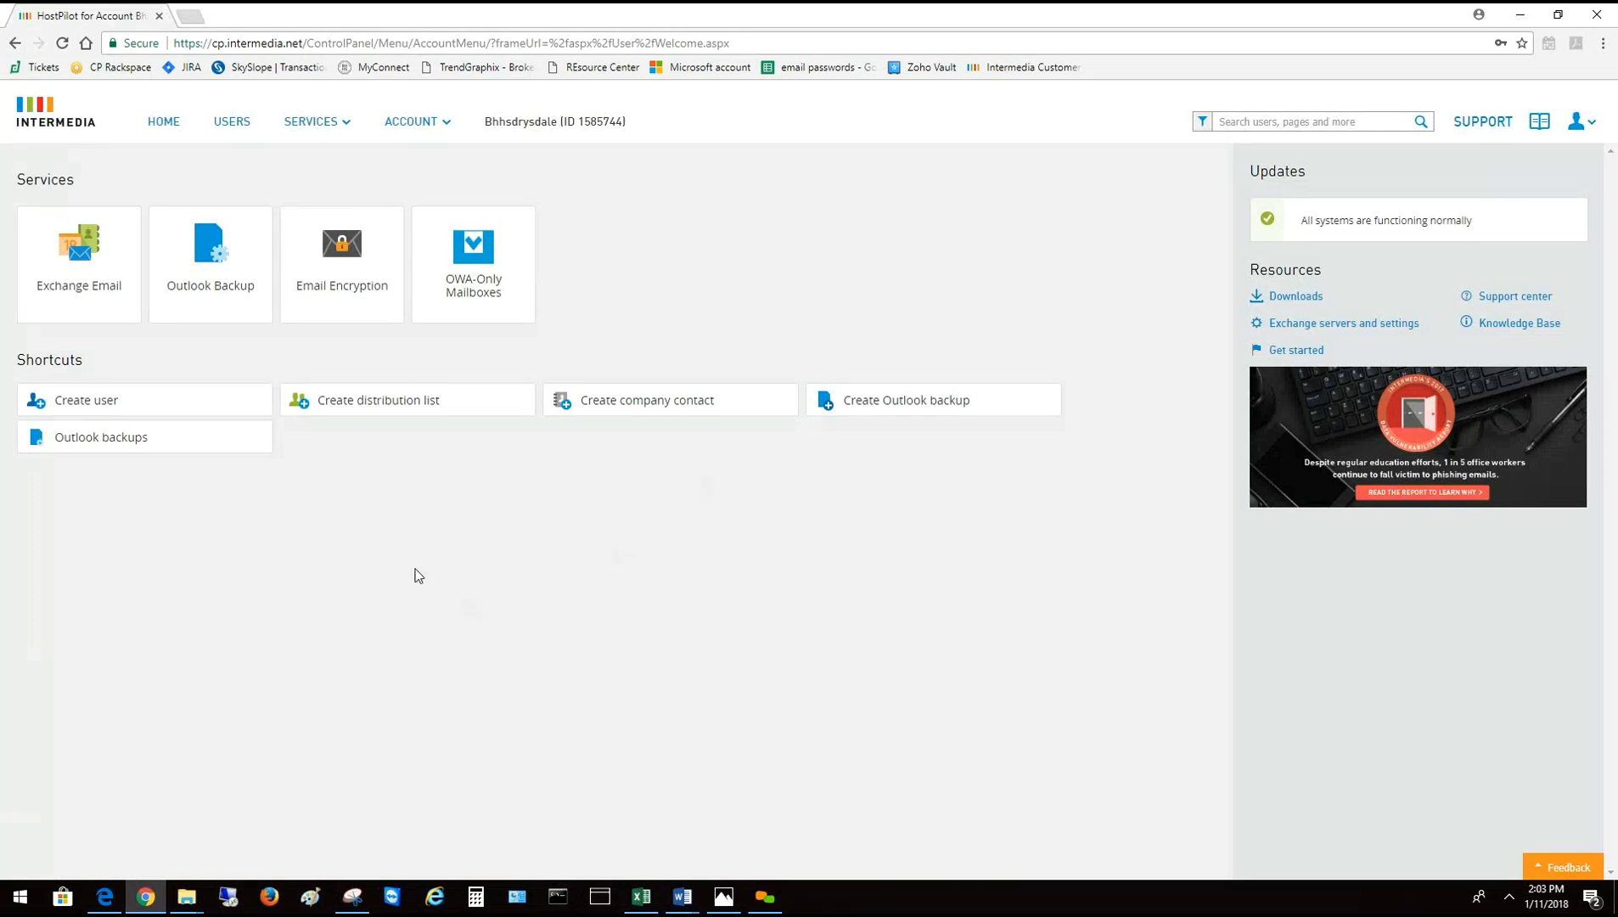
# Open the USERS list and start a new user with + Create User
pyautogui.click(231, 122)
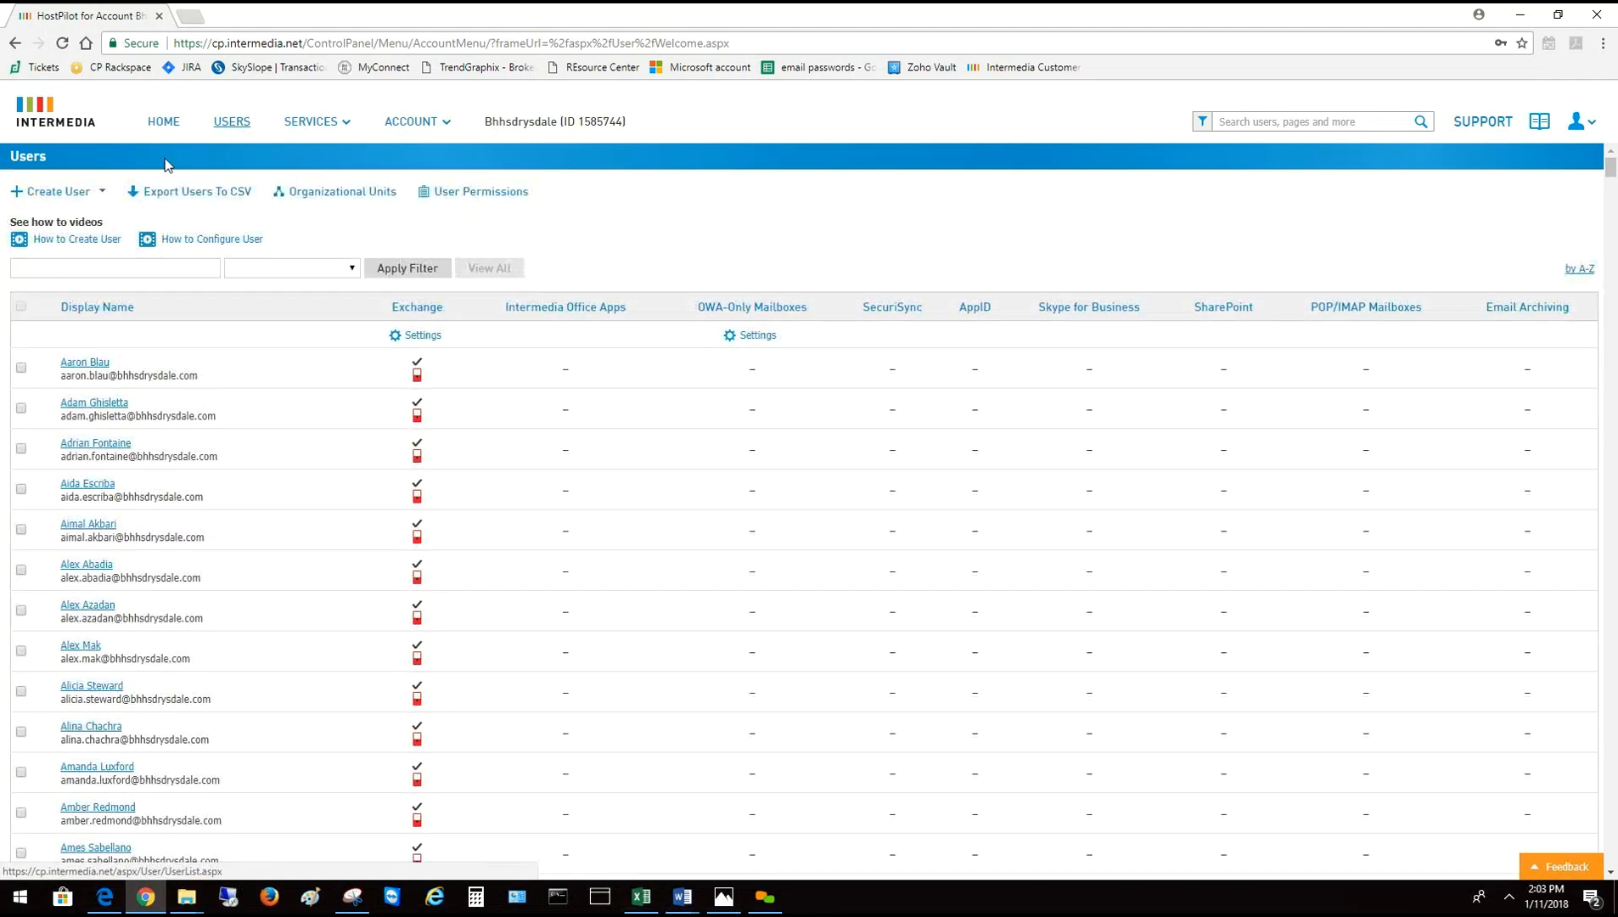
pyautogui.click(66, 199)
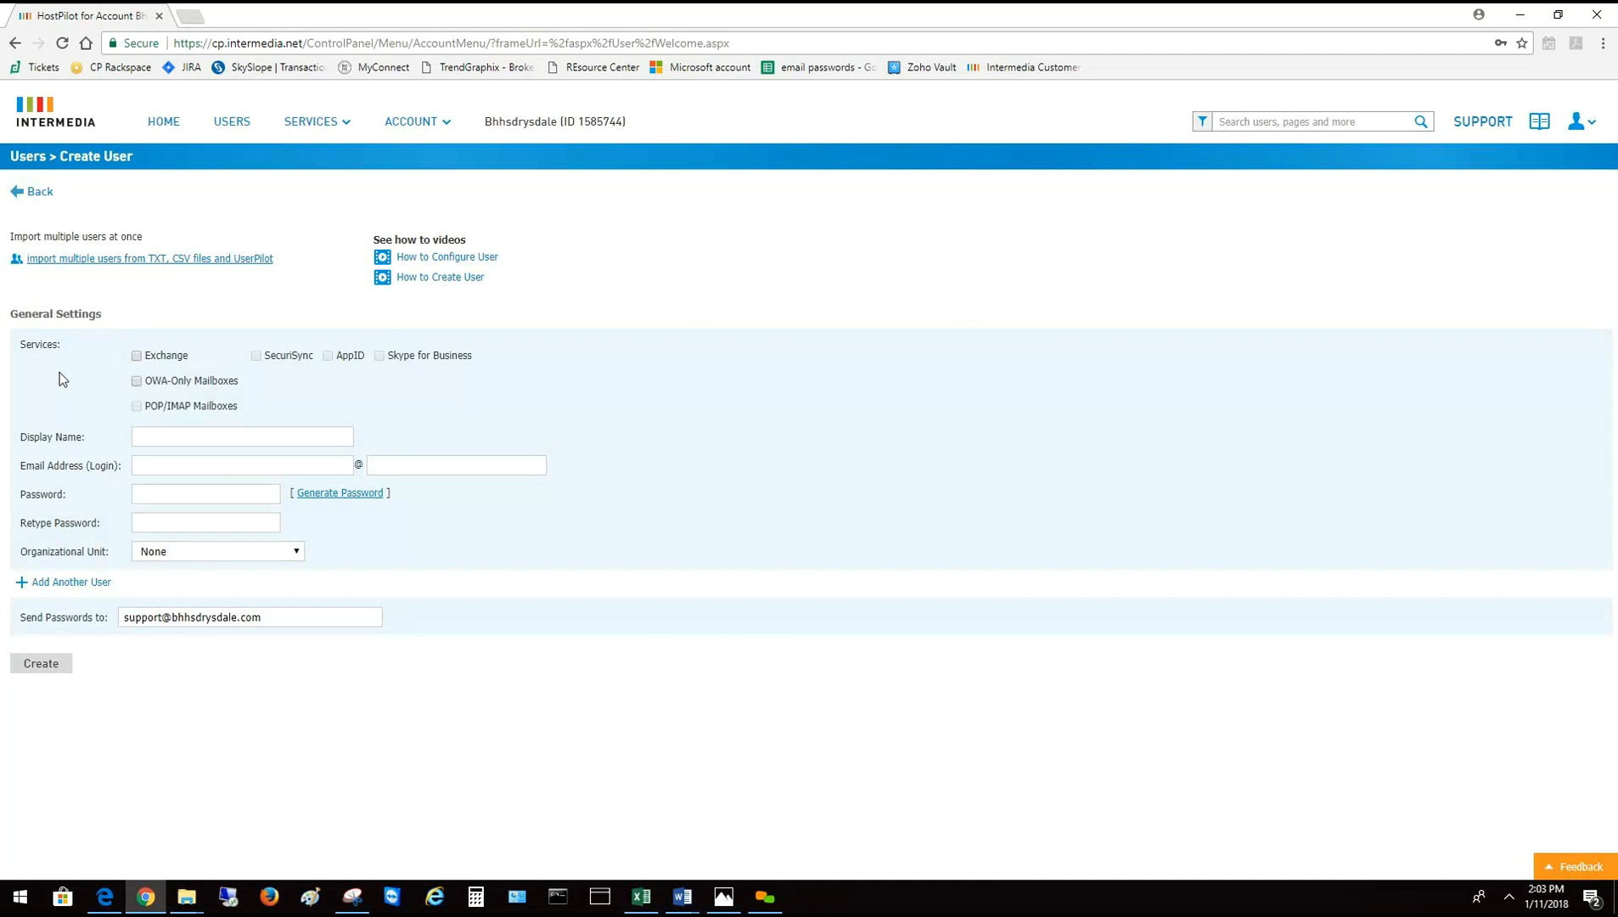
# Enable Exchange for the new user and set the display name to 'Test User'
pyautogui.click(139, 360)
pyautogui.click(203, 433)
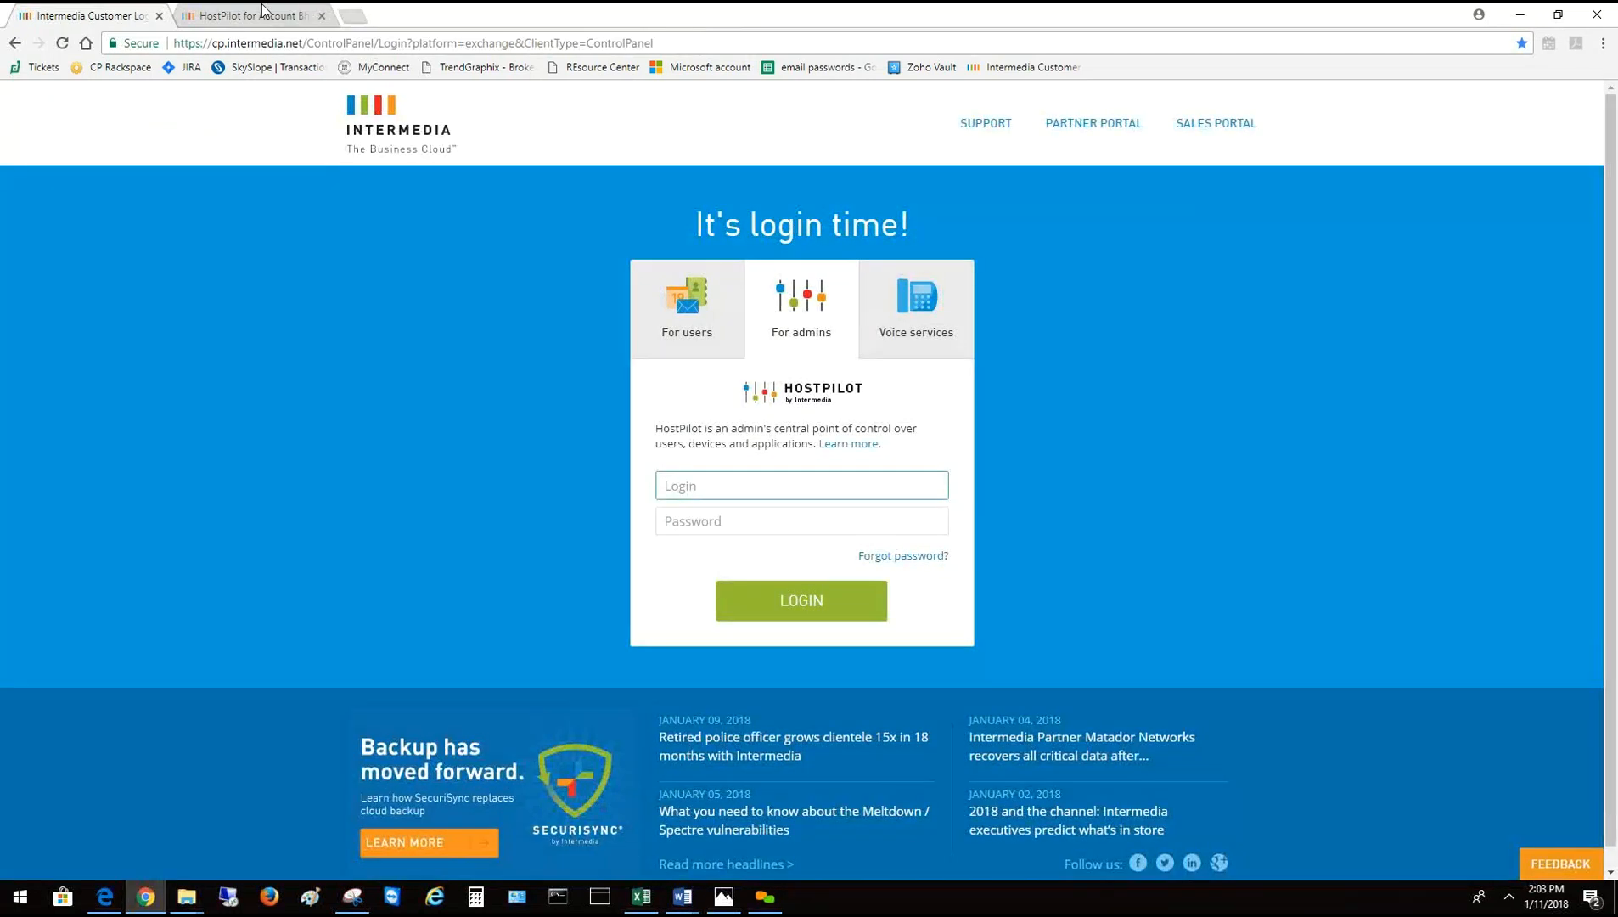
pyautogui.hotkey('ctrl', 'Tab')
pyautogui.click(175, 431)
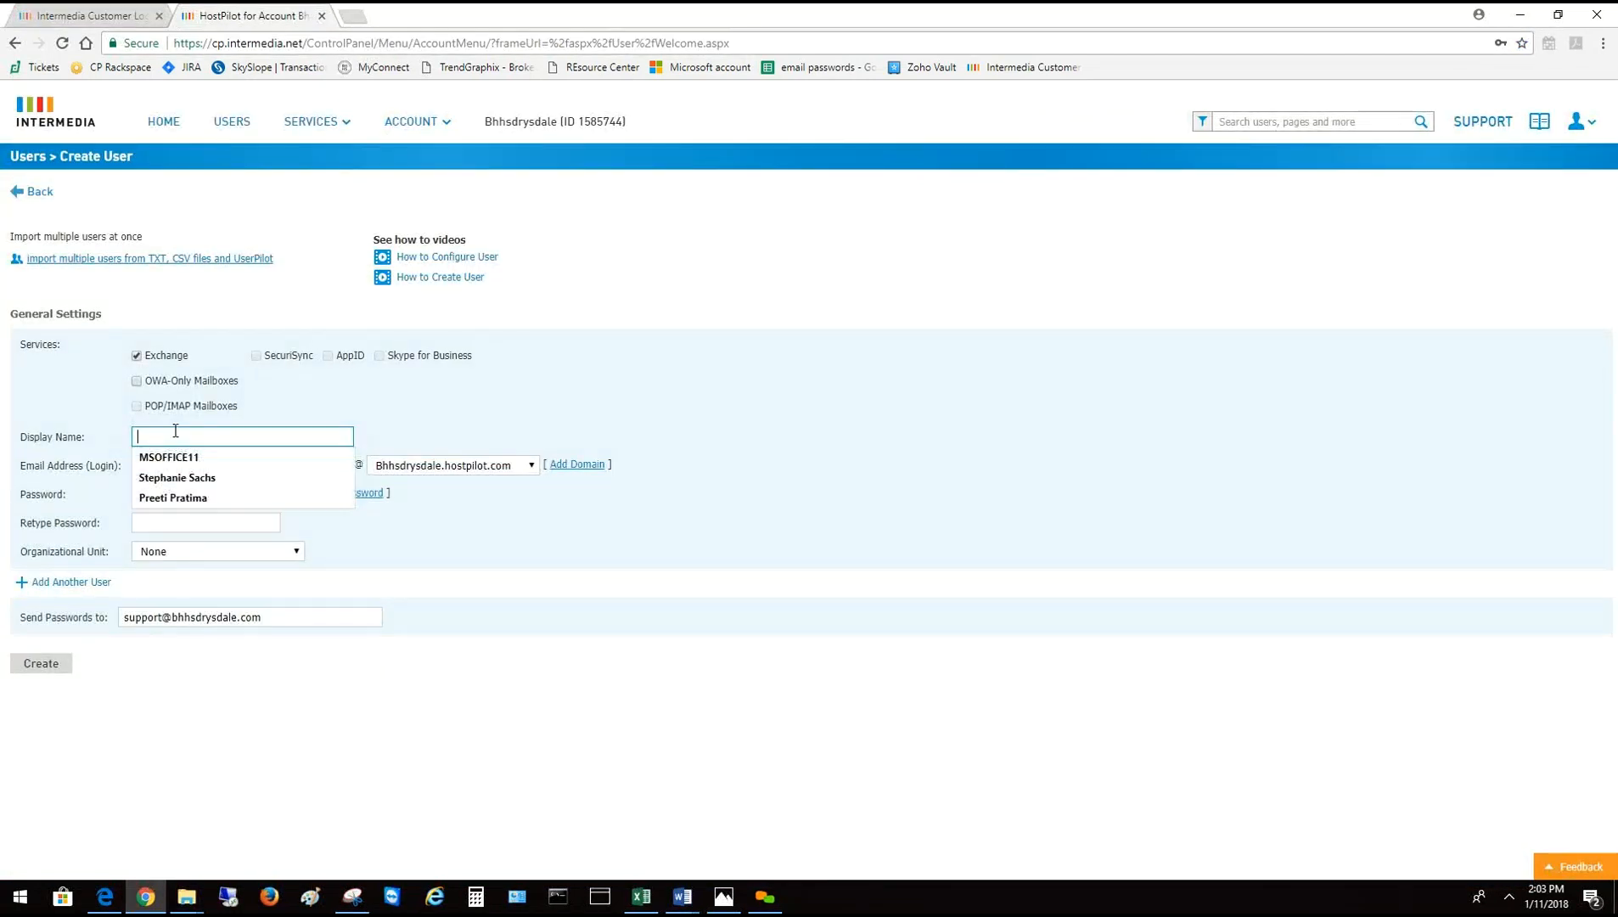
pyautogui.write('Test')
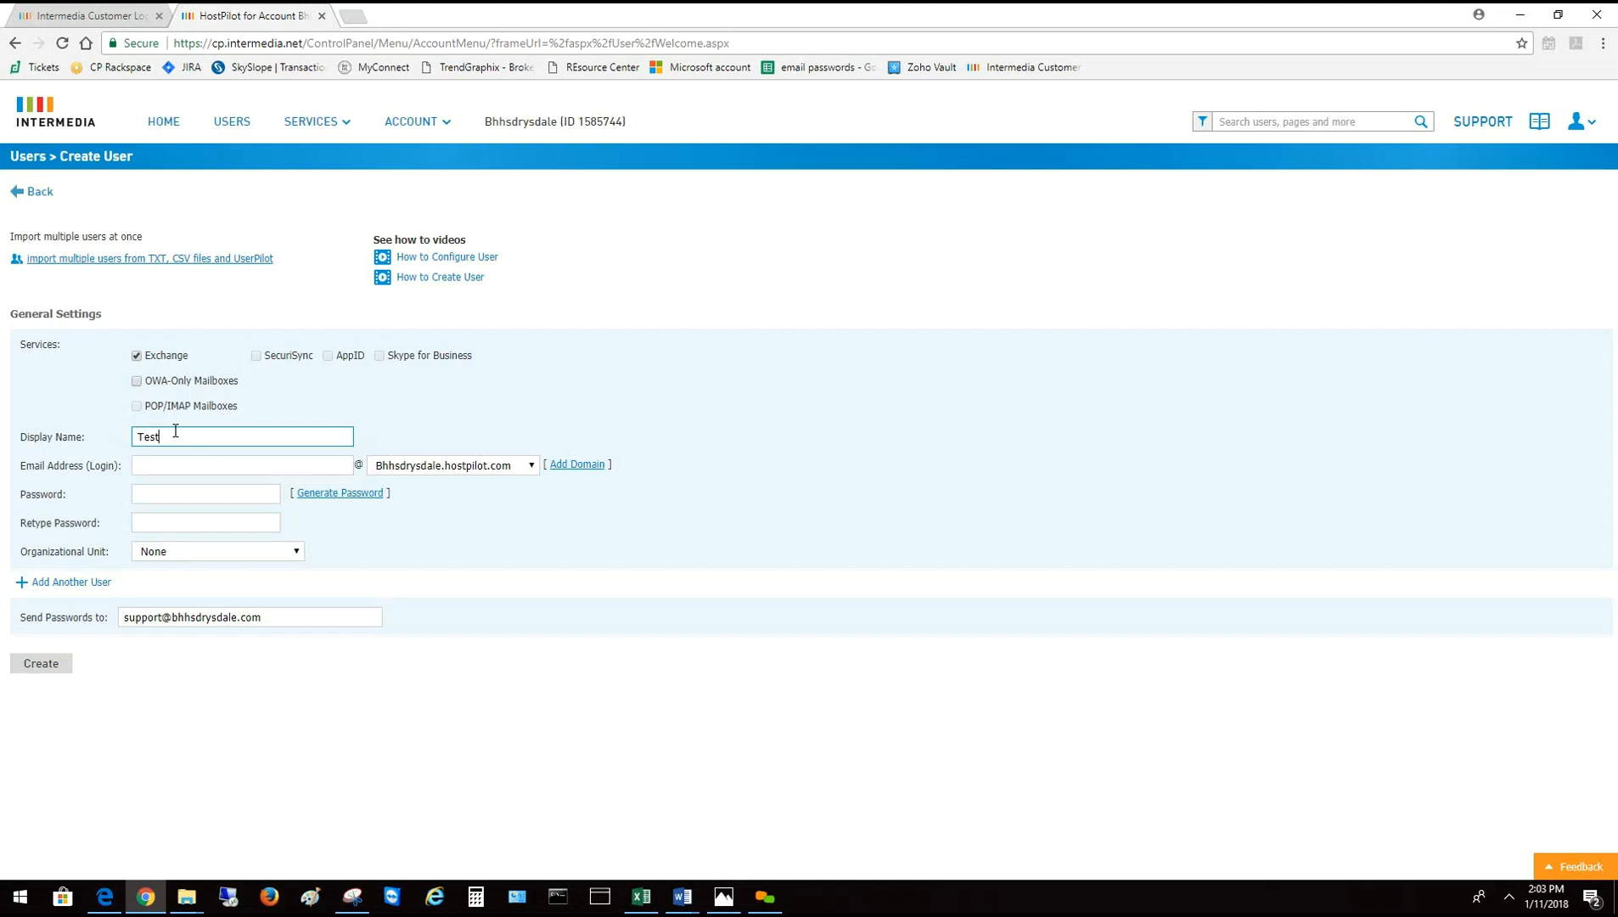
pyautogui.write(' User')
pyautogui.click(196, 464)
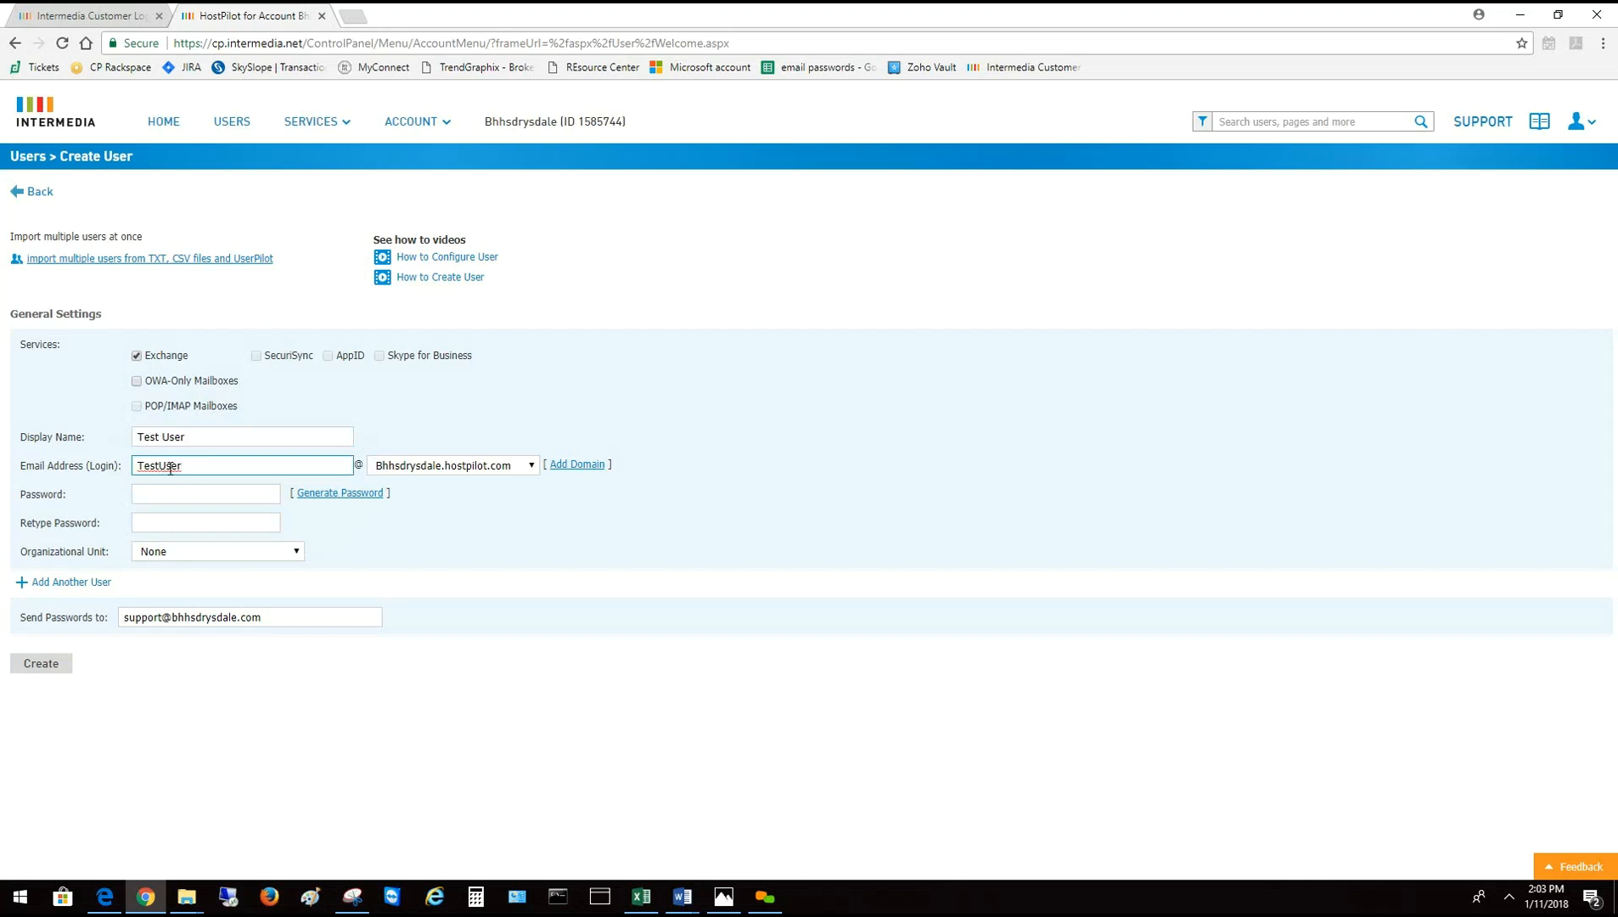
pyautogui.write('.')
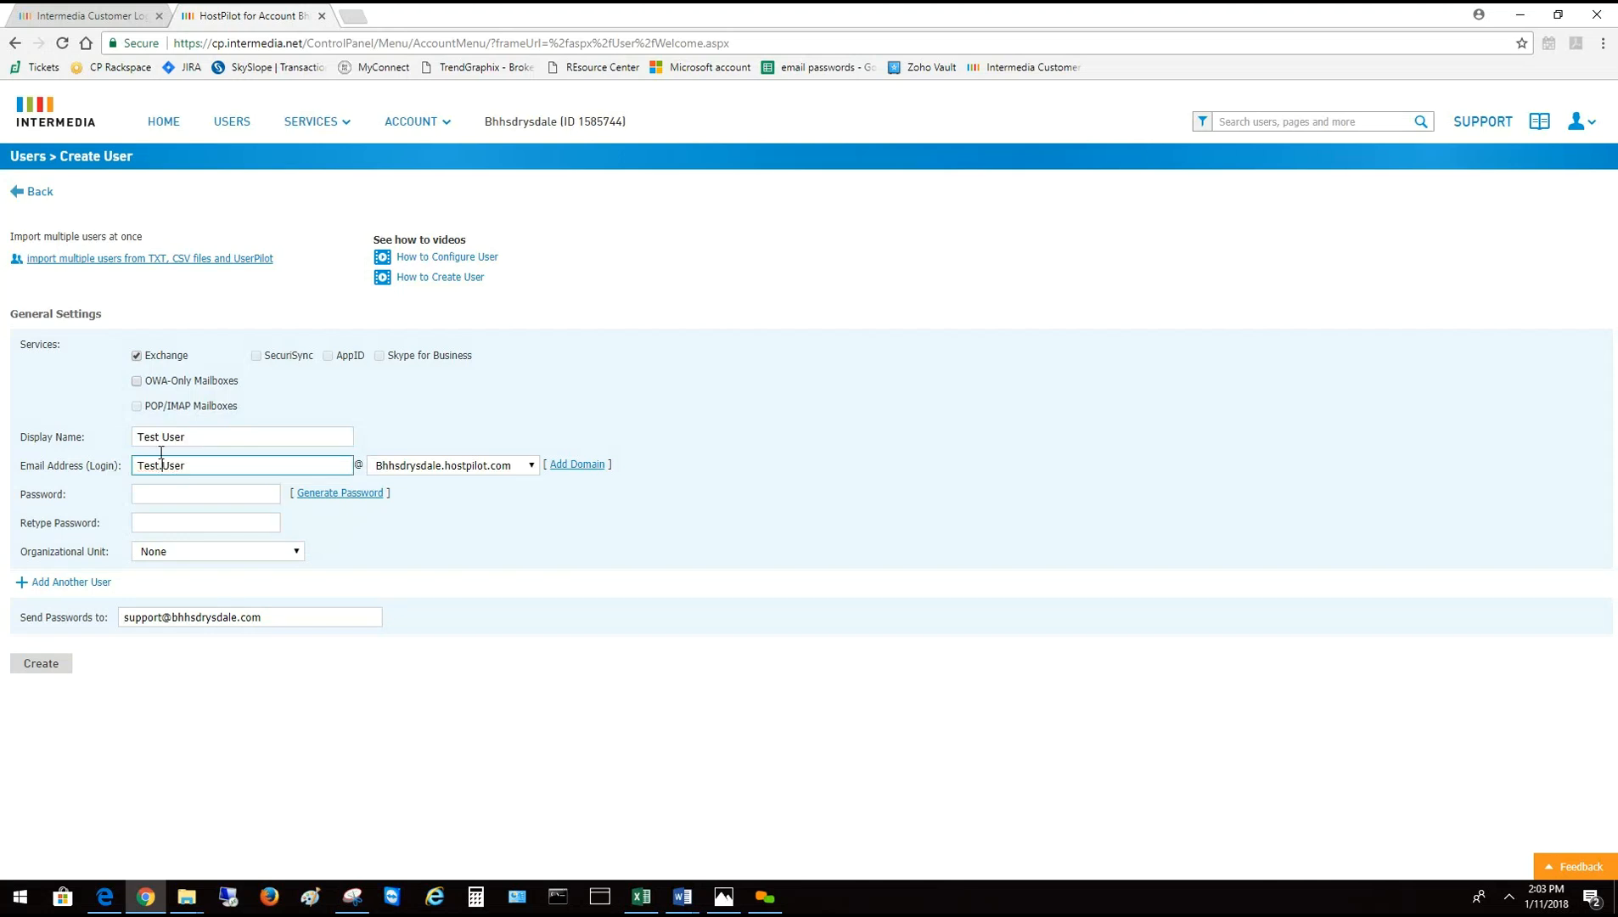
pyautogui.click(533, 466)
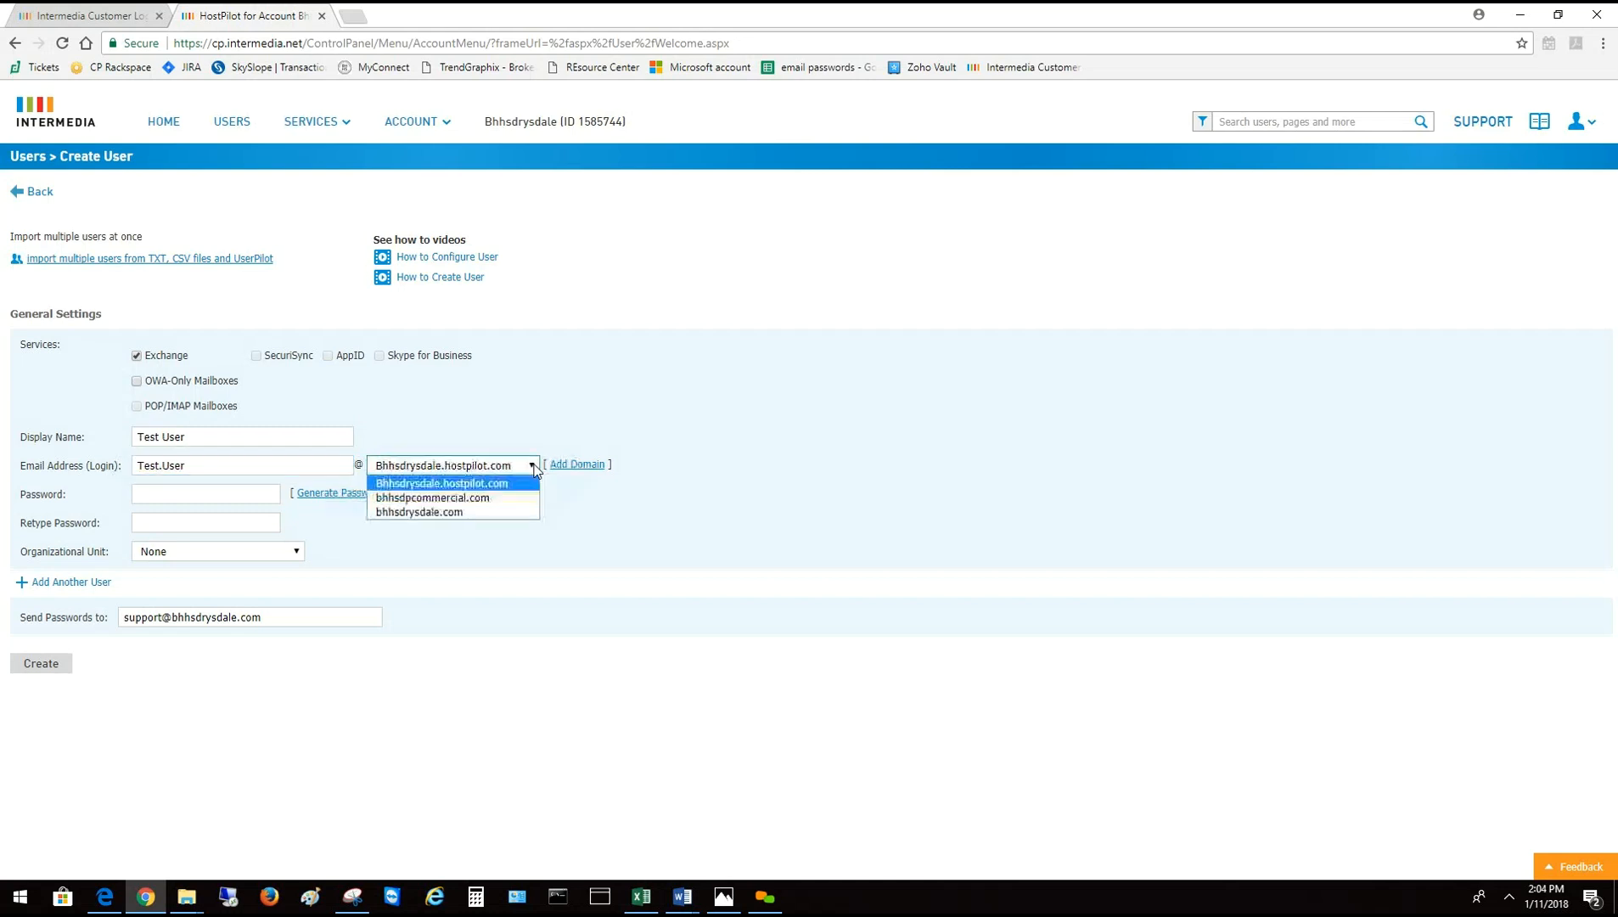
pyautogui.click(478, 510)
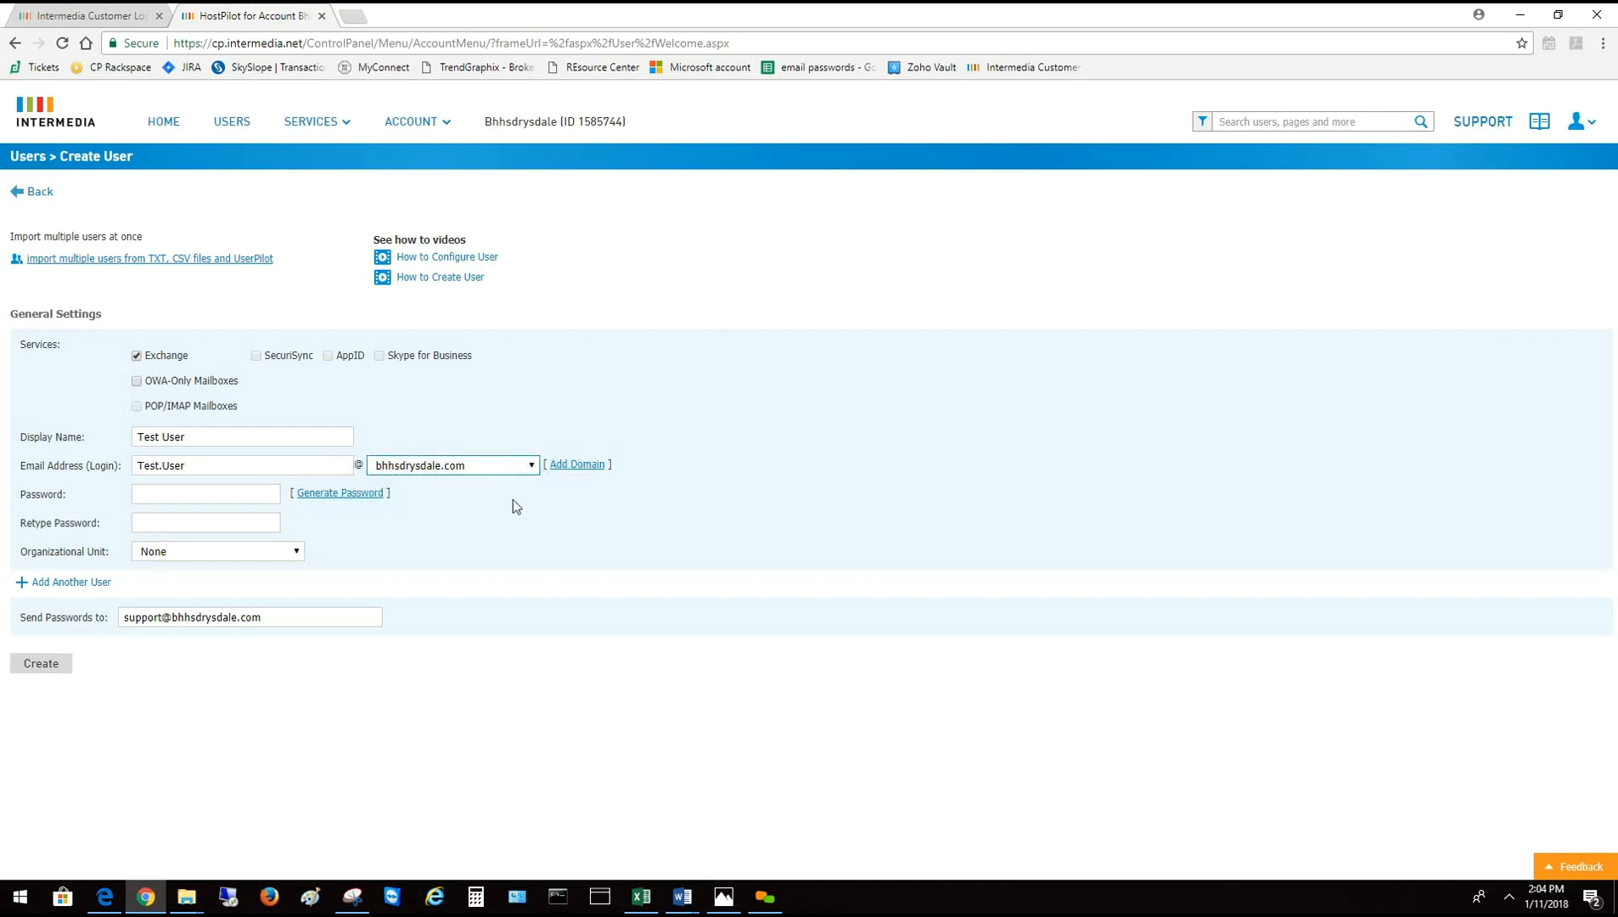
pyautogui.click(189, 496)
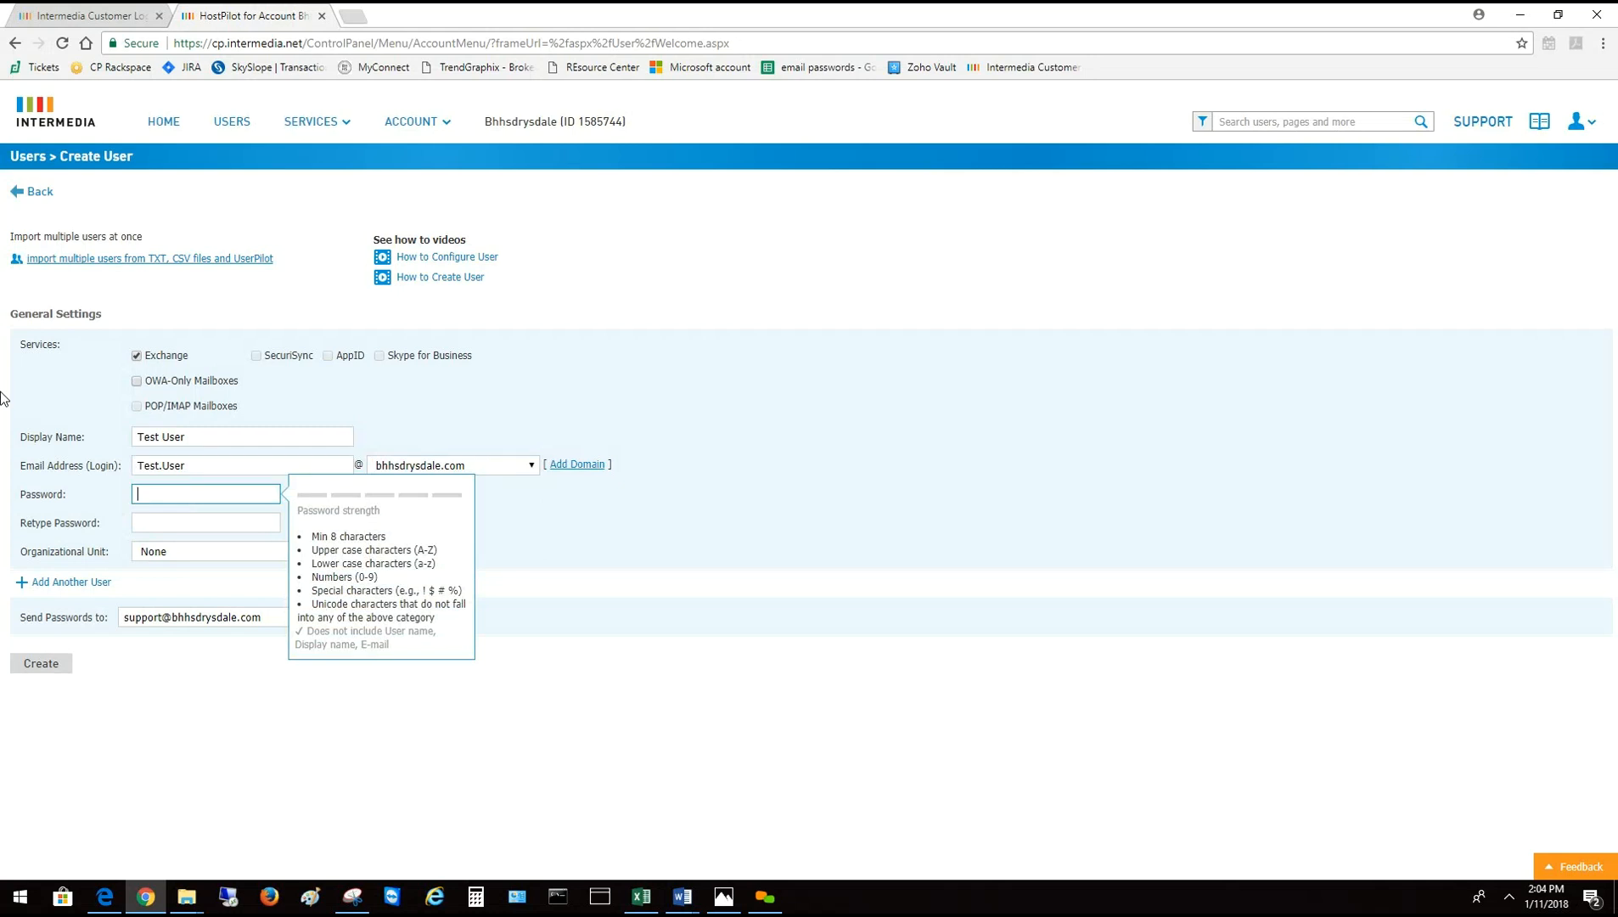
# Enter the new user's password in both Password and Retype Password
pyautogui.write('Test')
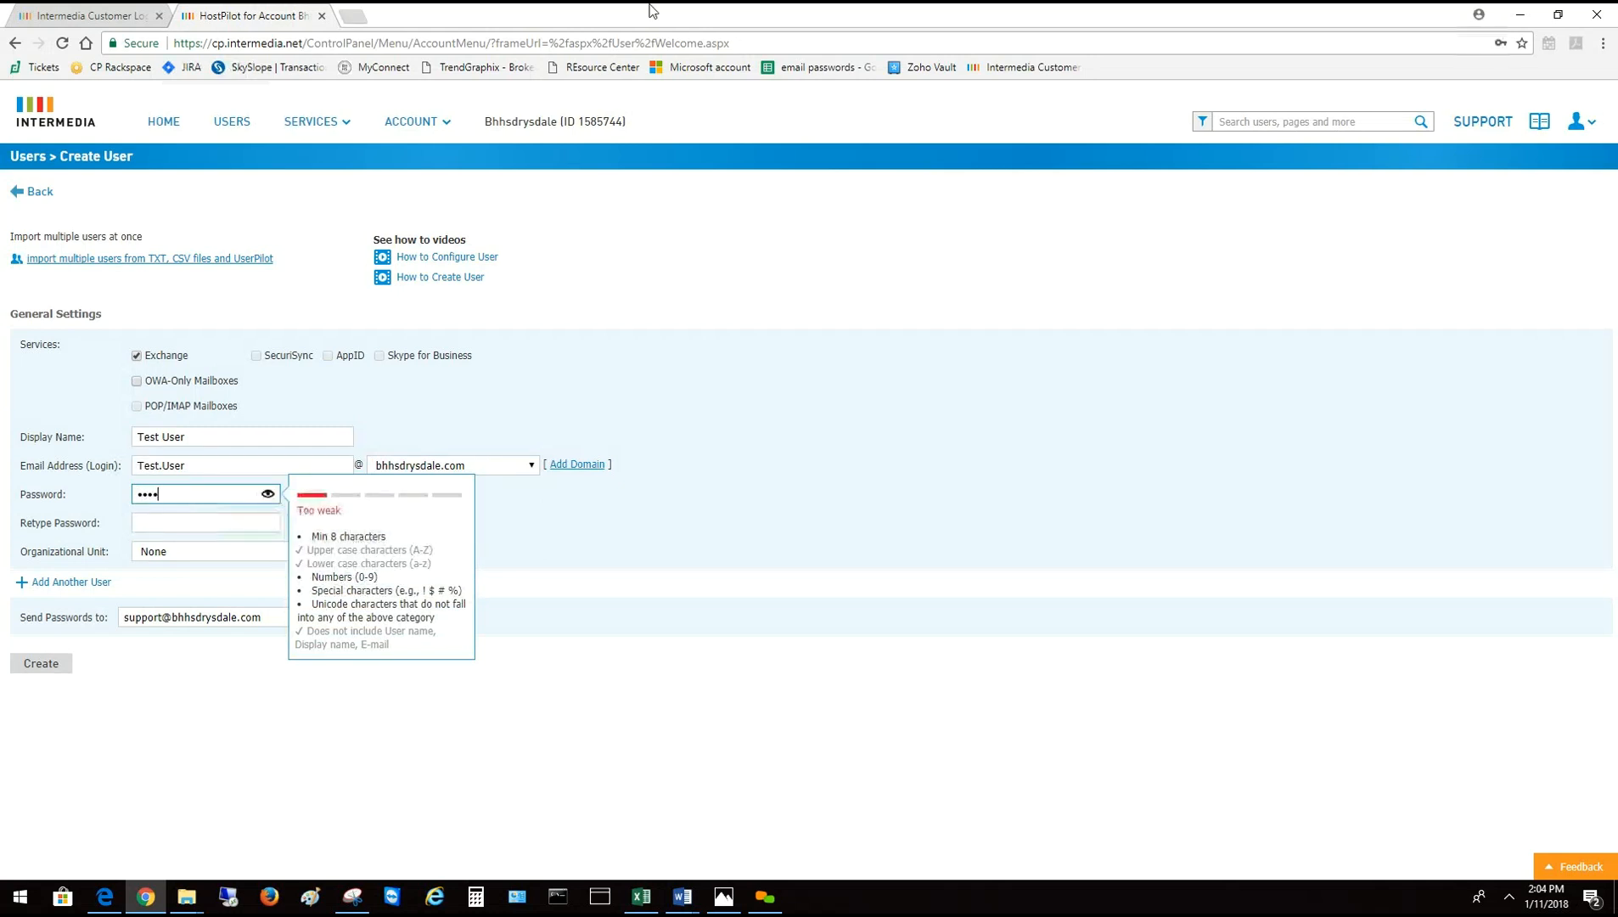
pyautogui.write('123!')
pyautogui.press('Tab')
pyautogui.write('Test123!')
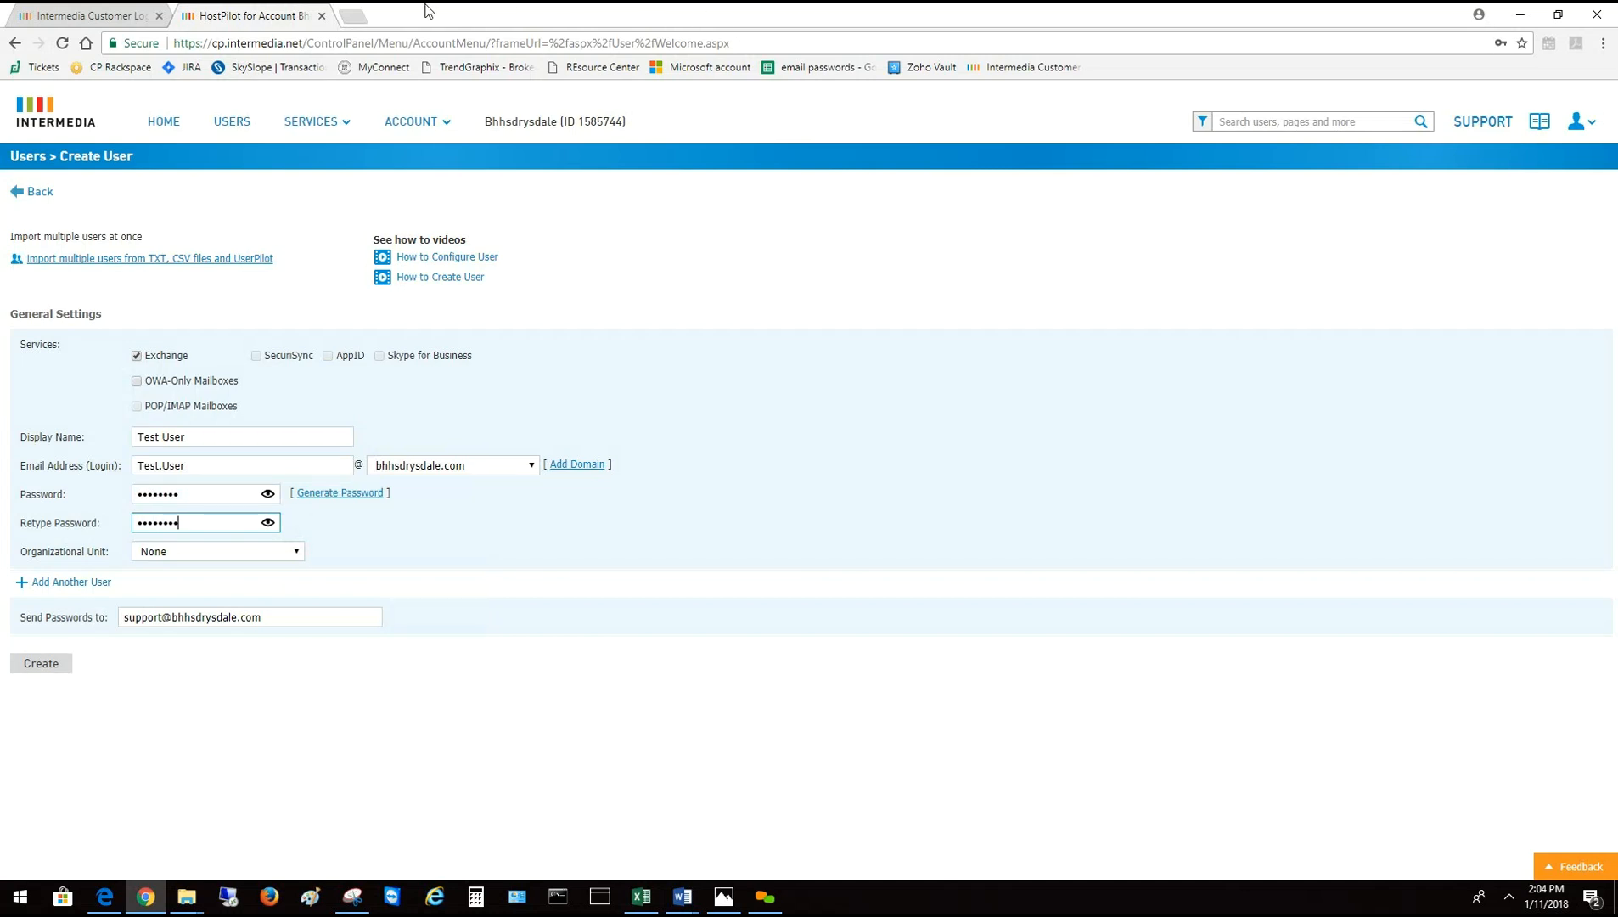
# Put the user in the Danville organizational unit and submit the form
pyautogui.click(297, 554)
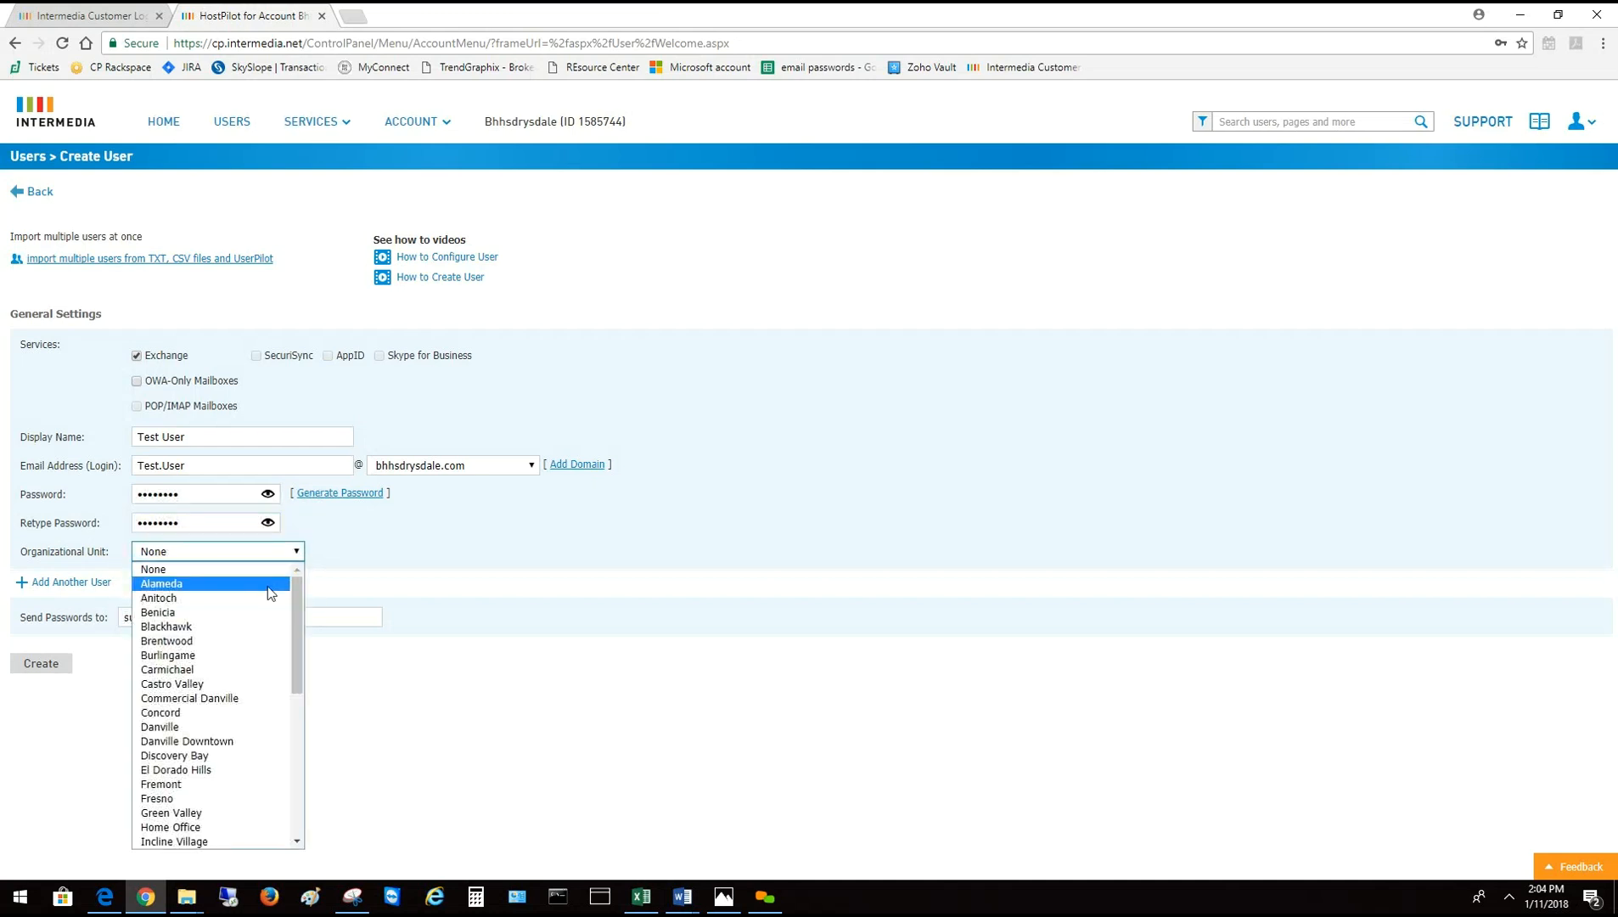
pyautogui.click(223, 727)
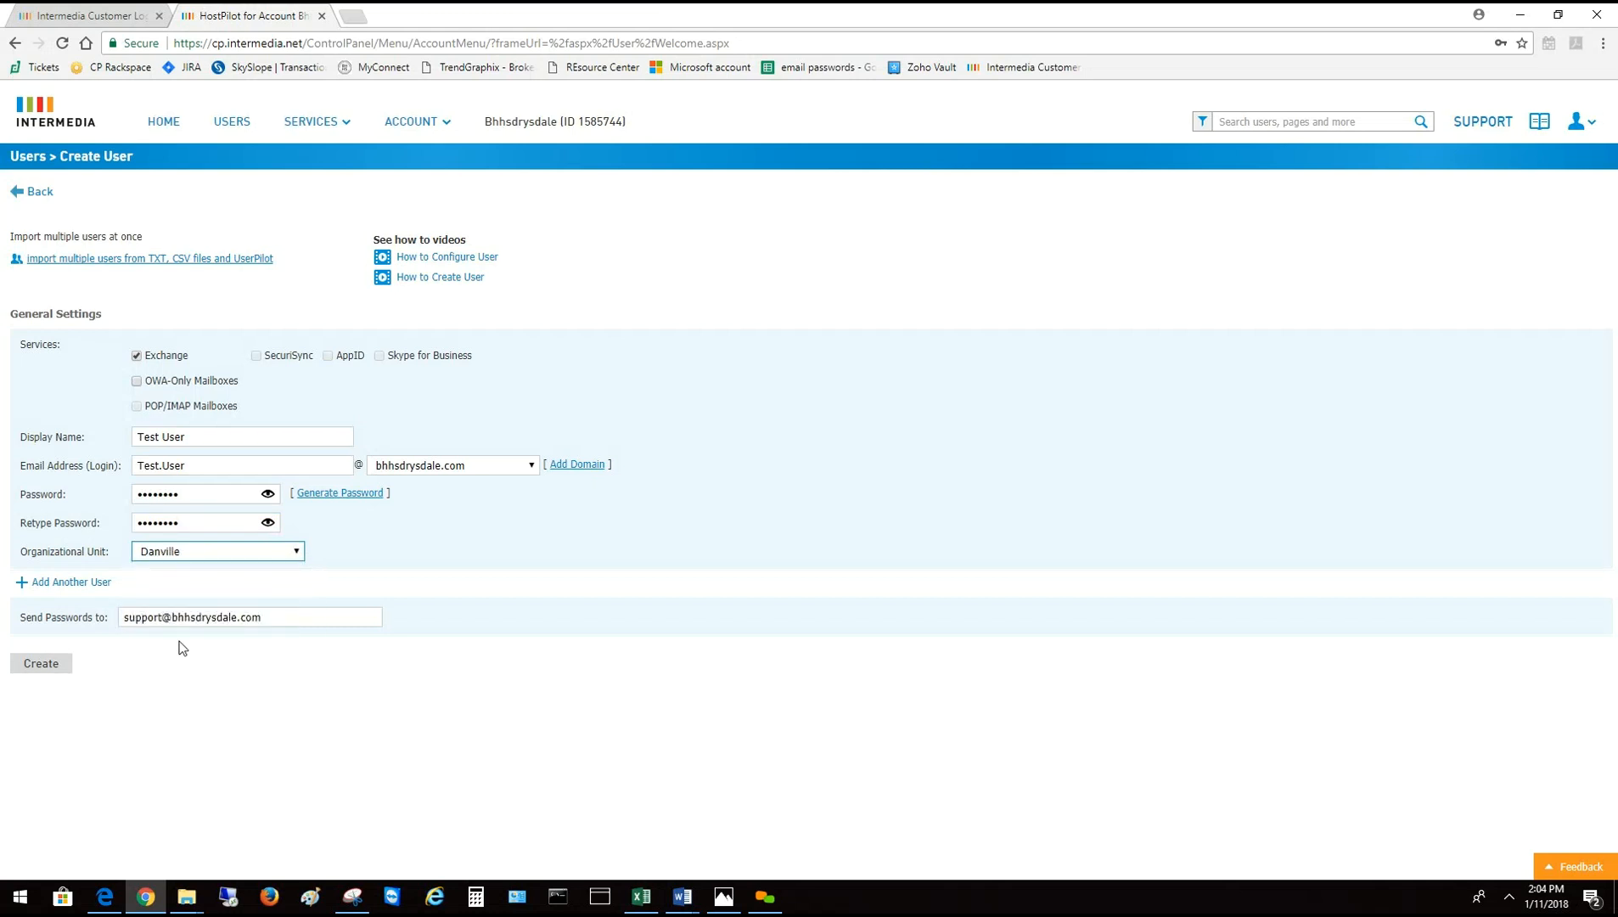
pyautogui.click(61, 669)
pyautogui.click(44, 668)
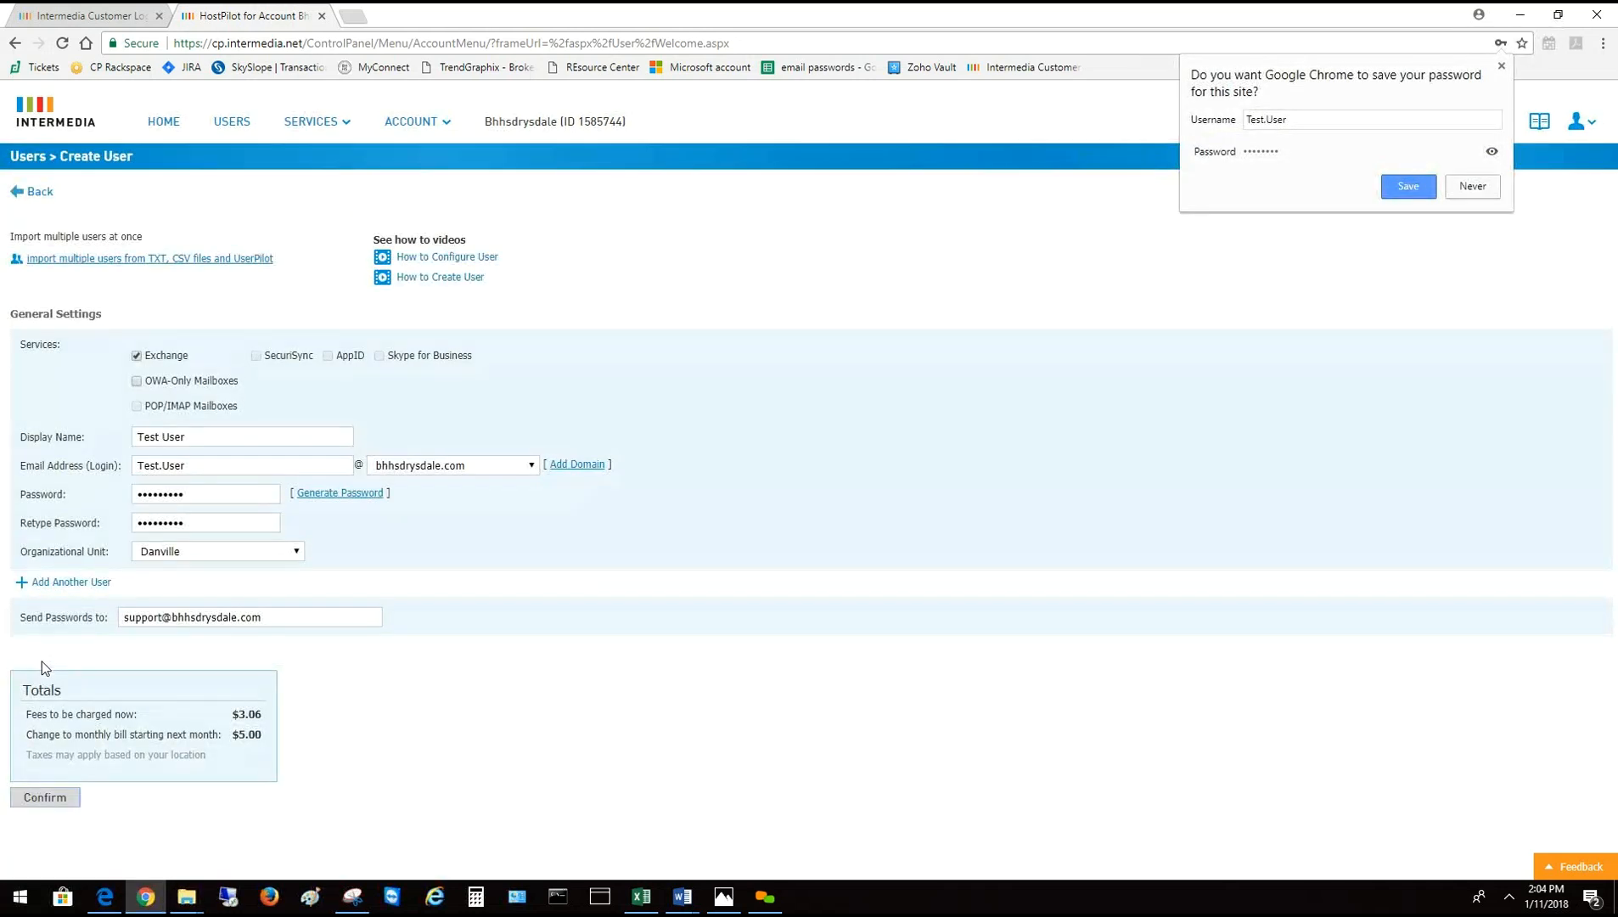
# Confirm Test User's creation with charges of $3.06 now and $5.00 monthly
pyautogui.click(59, 799)
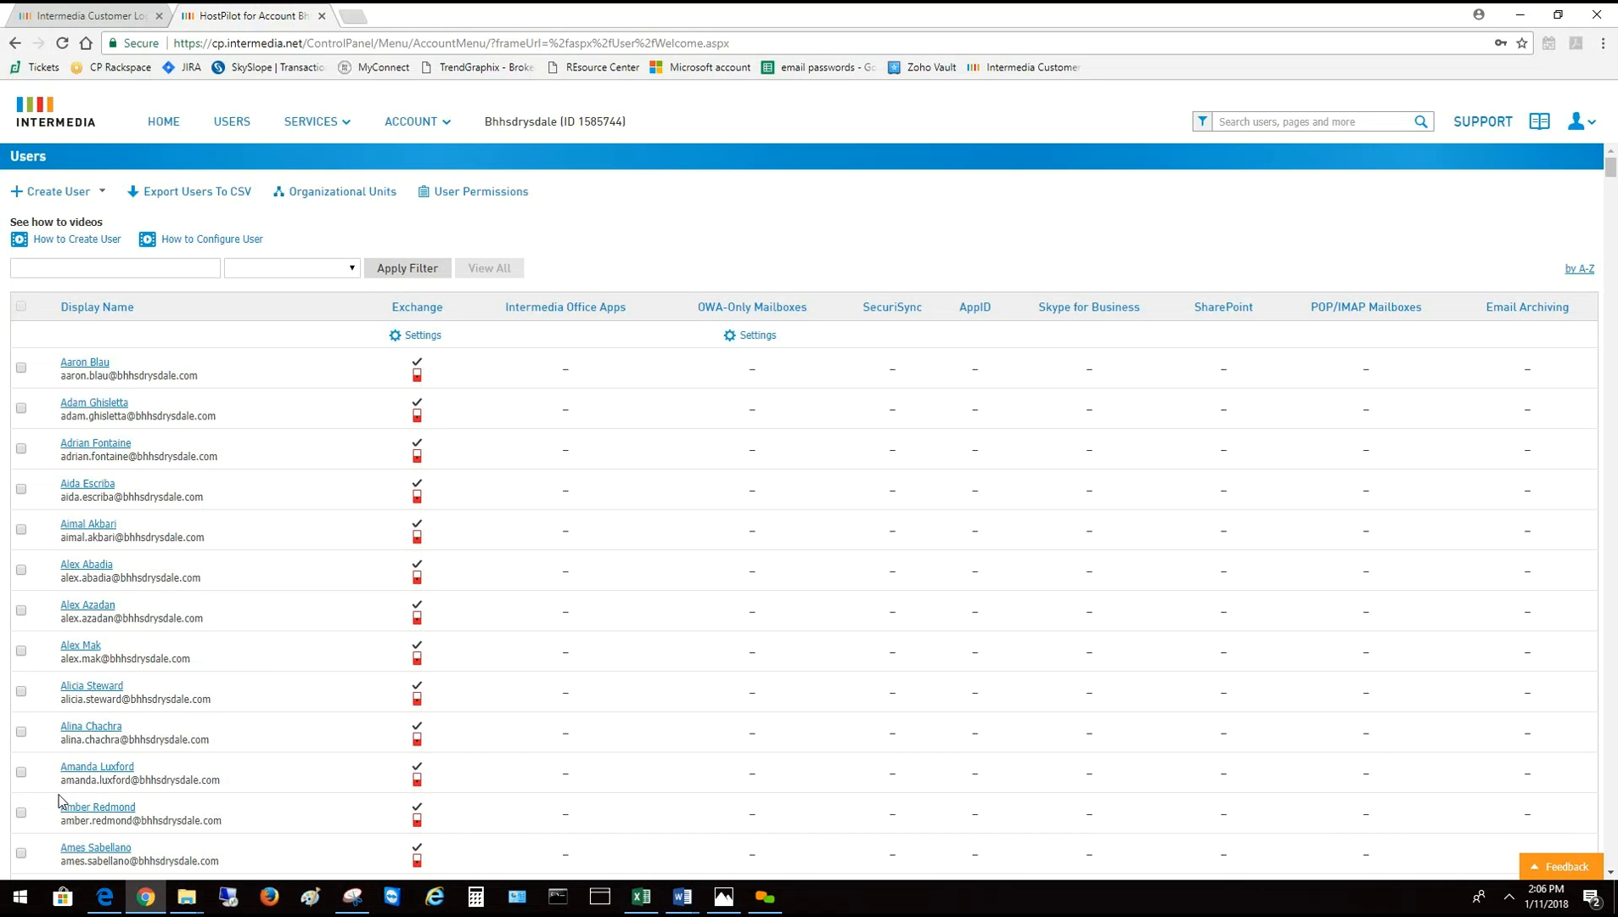
# Go to SERVICES > Distribution Lists and enter 'danville' in the filter box
pyautogui.click(309, 123)
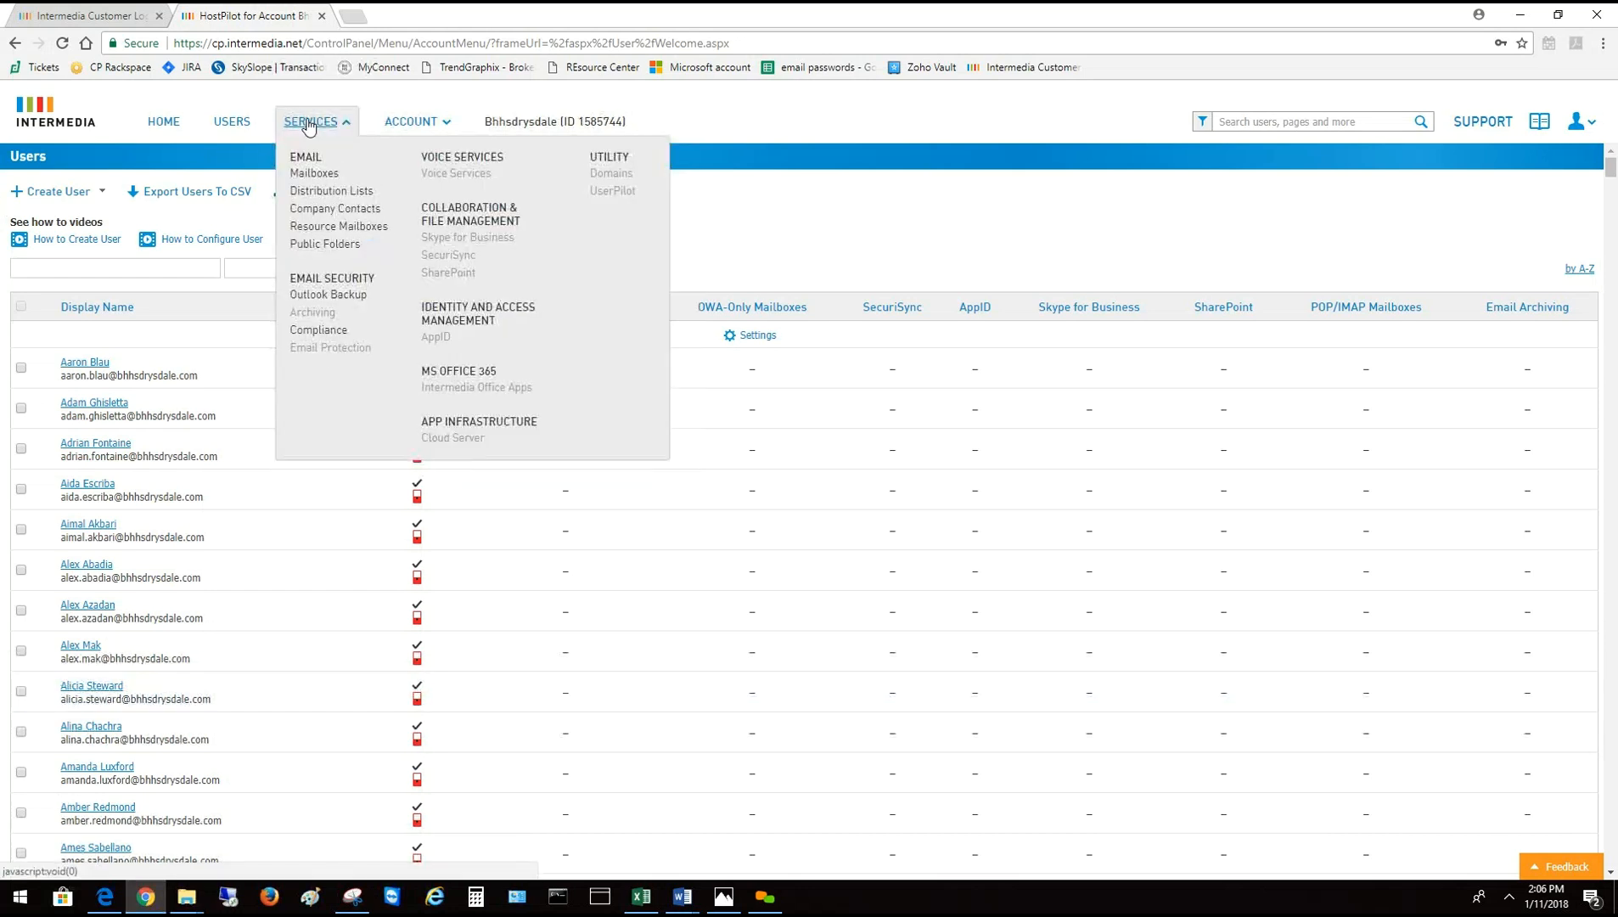
pyautogui.click(340, 192)
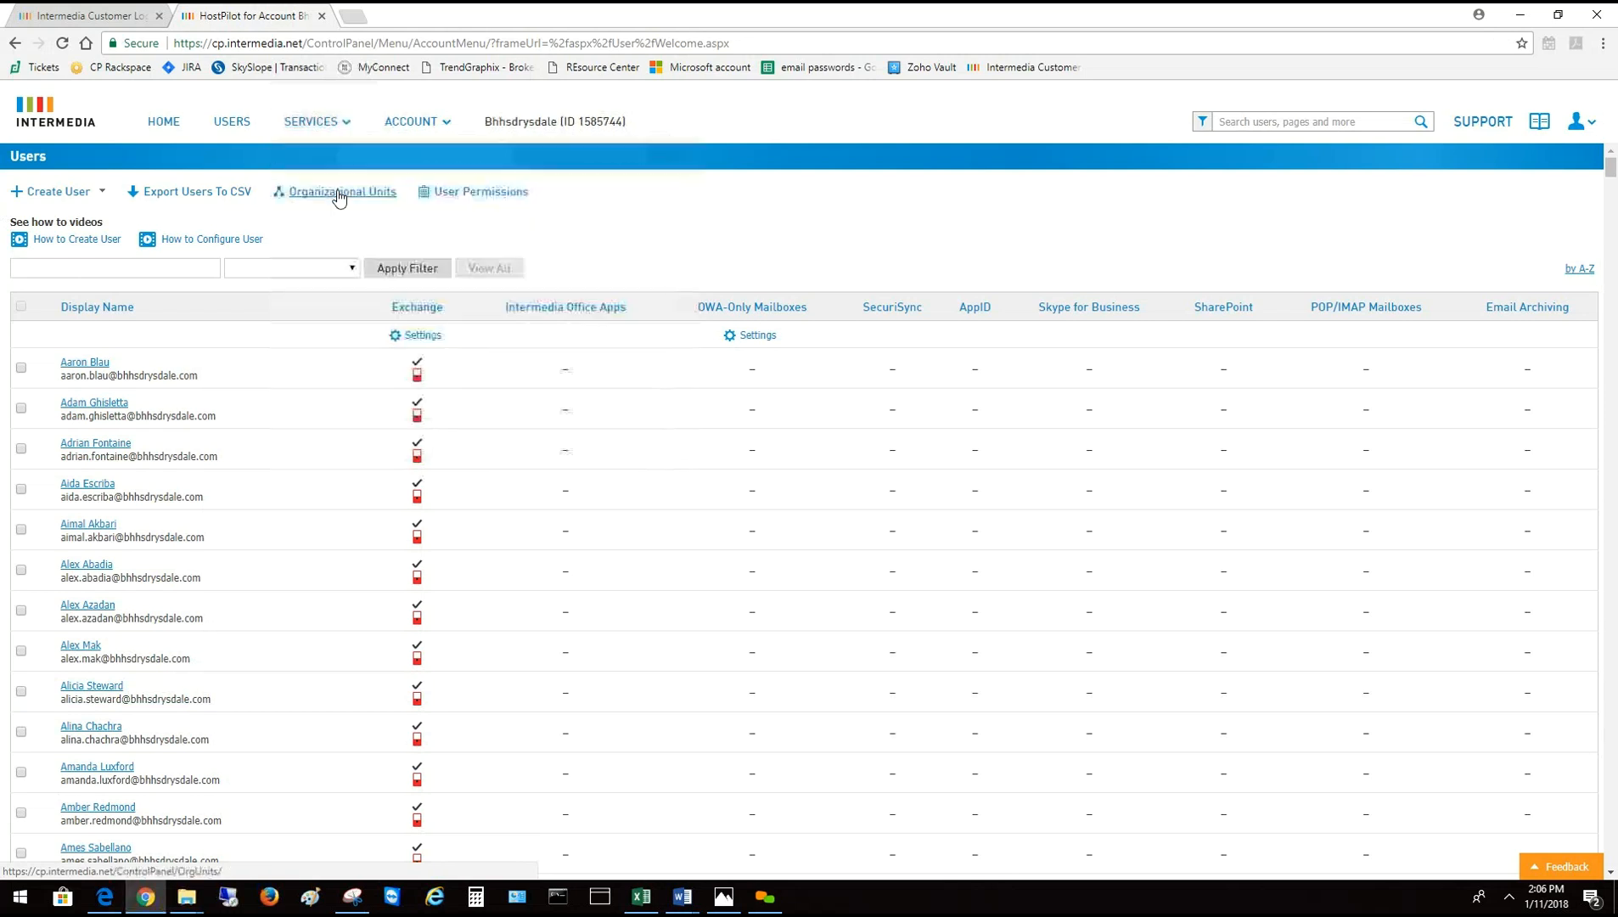
pyautogui.click(339, 193)
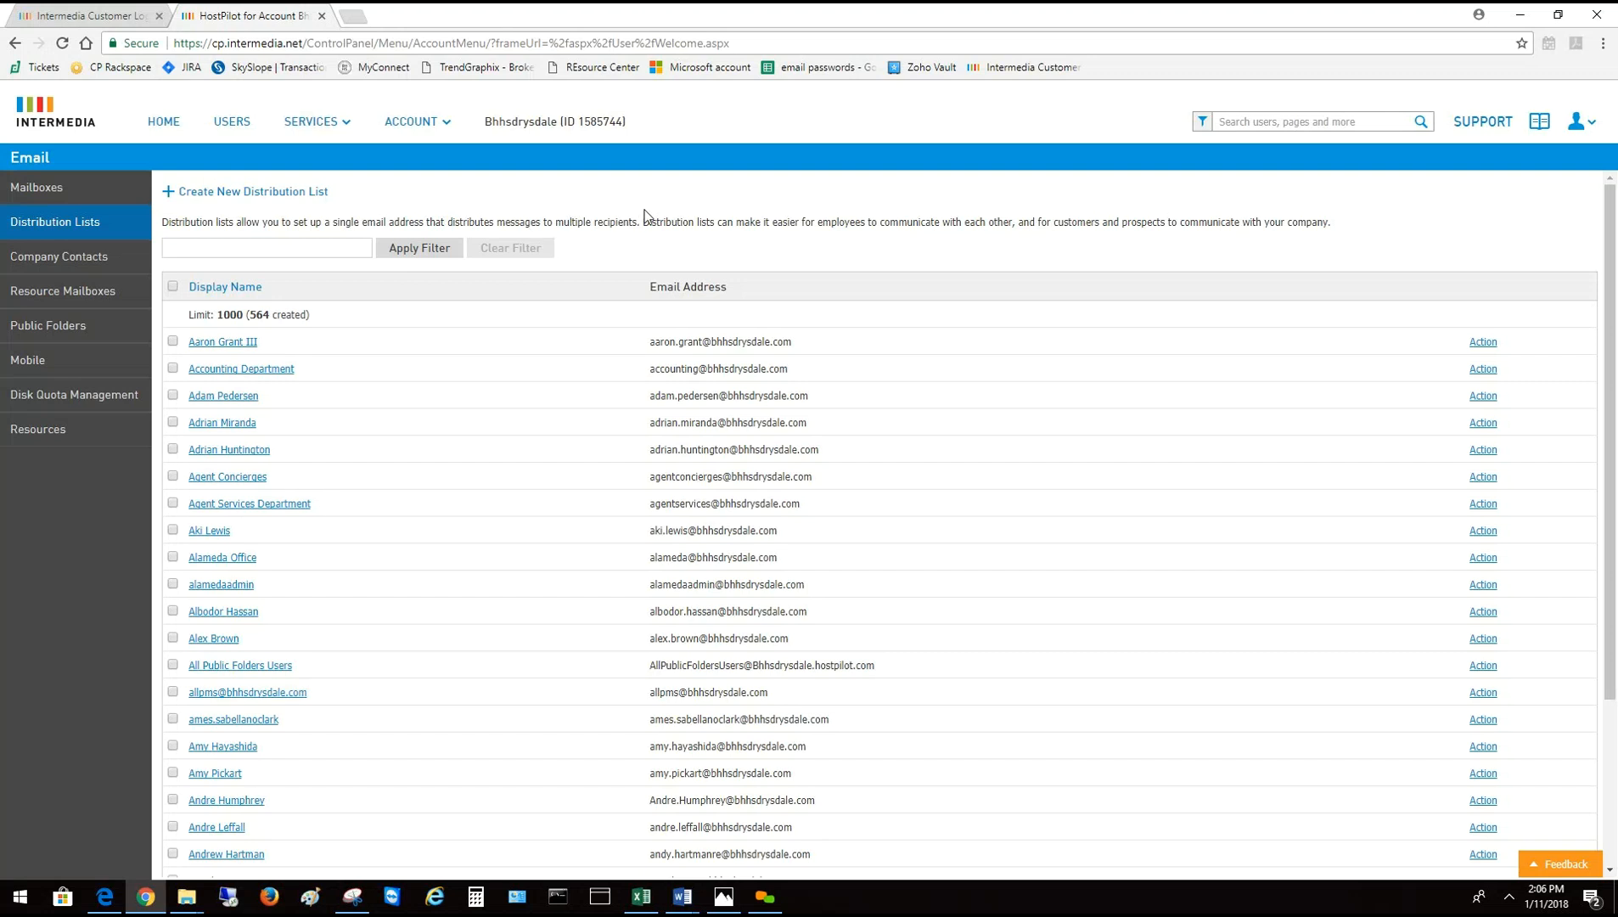
pyautogui.click(234, 253)
pyautogui.write('danville')
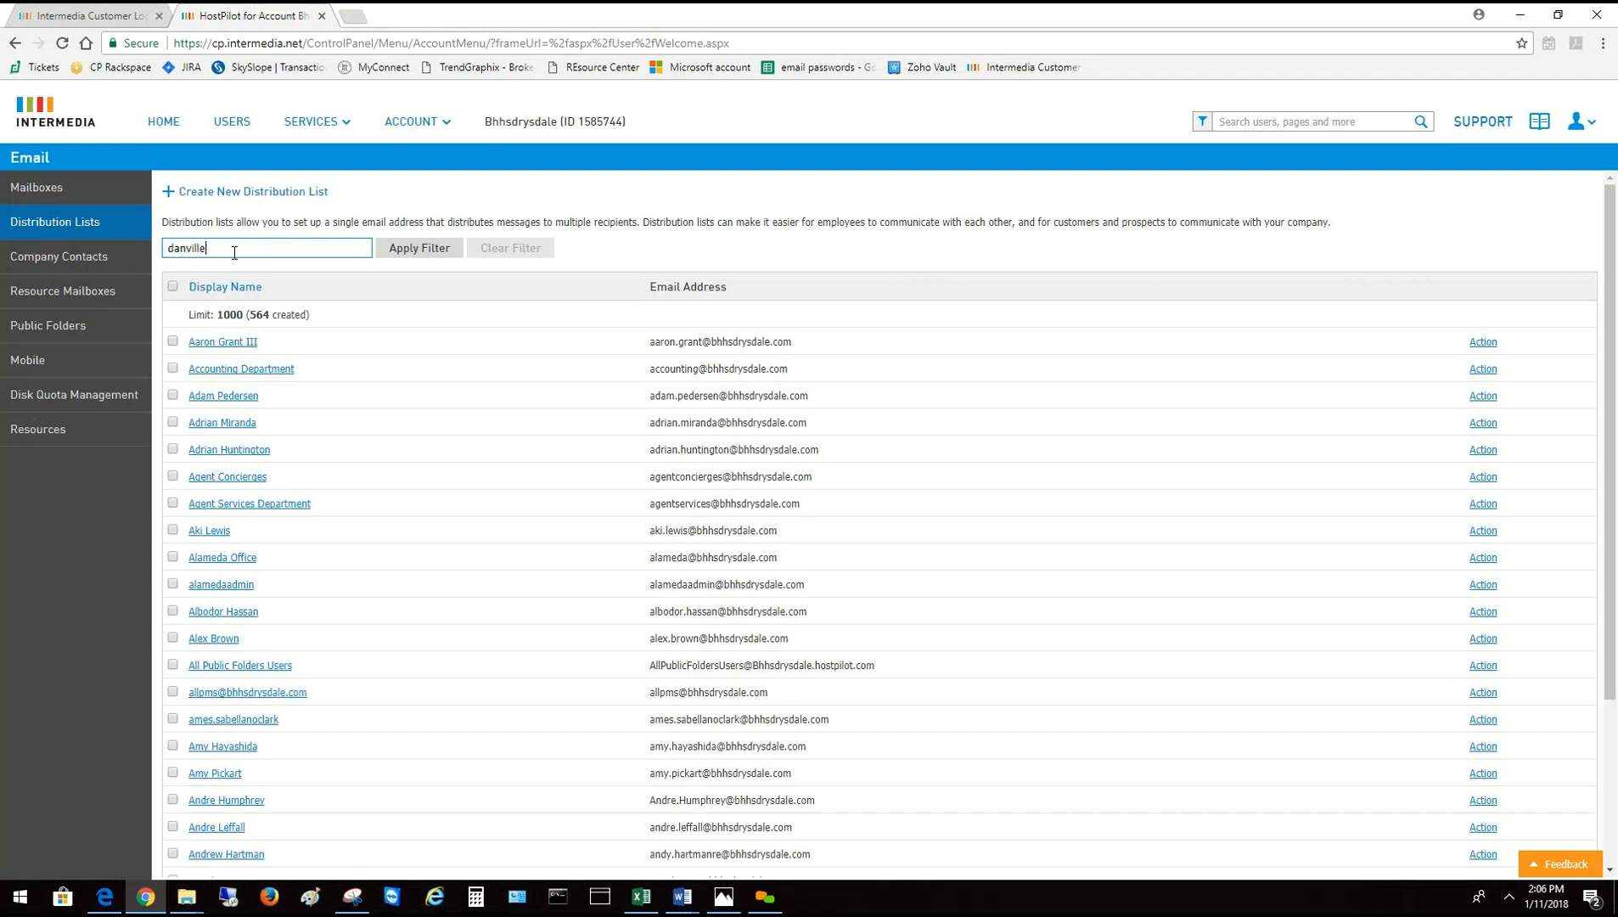
# Apply the danville filter and open the Danville Office distribution list
pyautogui.click(420, 252)
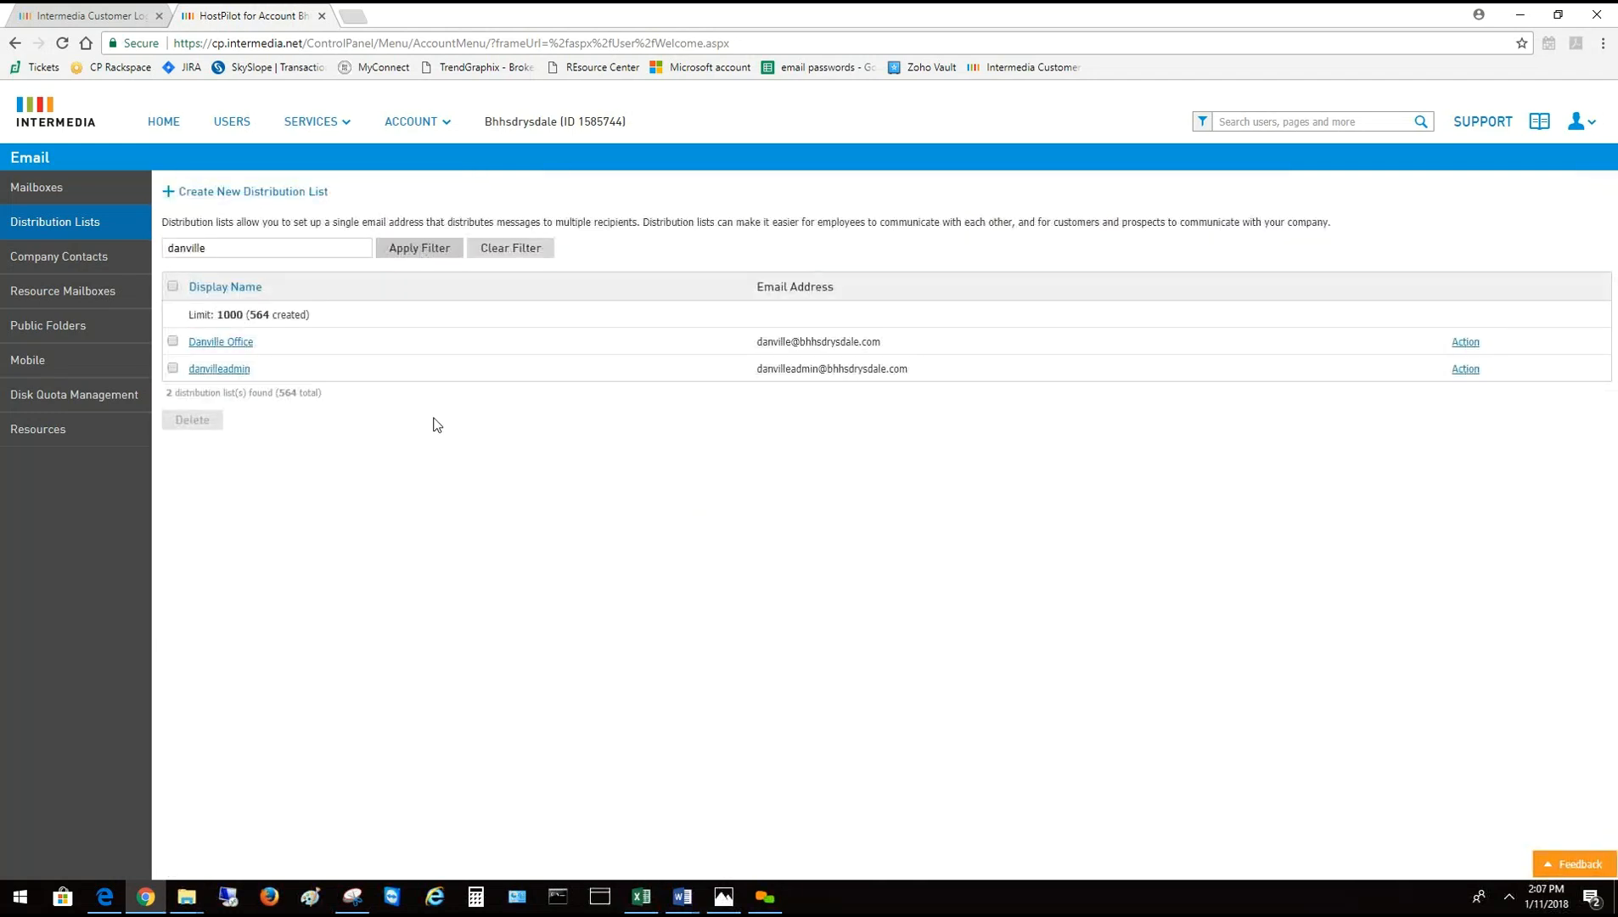
pyautogui.click(222, 342)
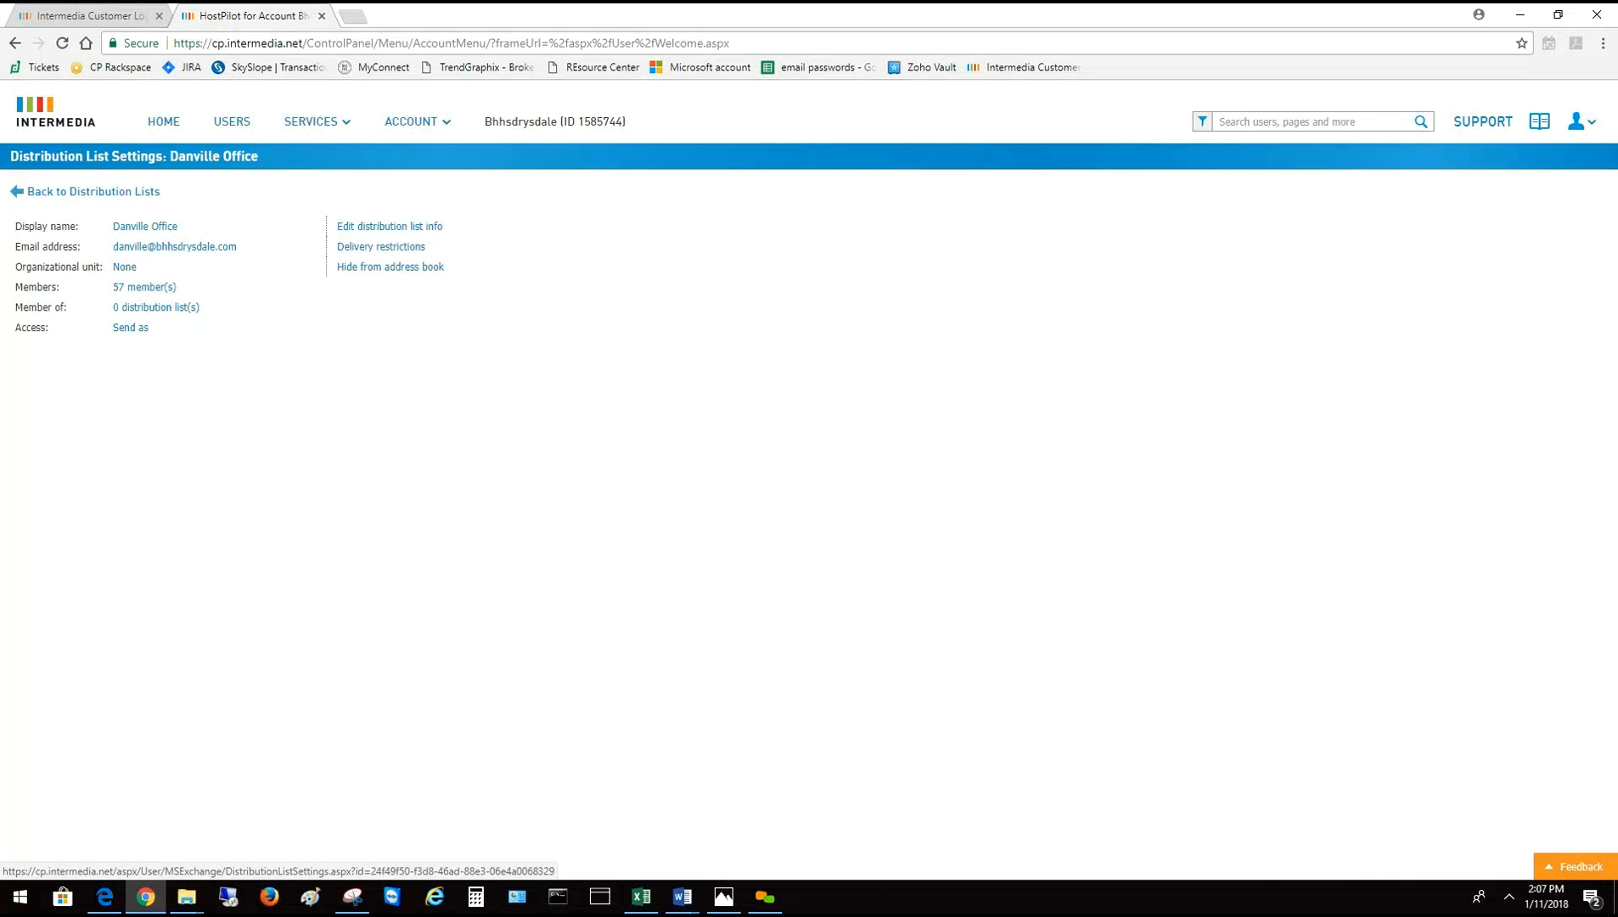
# From Danville Office's members, filter the address book by 'test' and select Test User
pyautogui.click(131, 288)
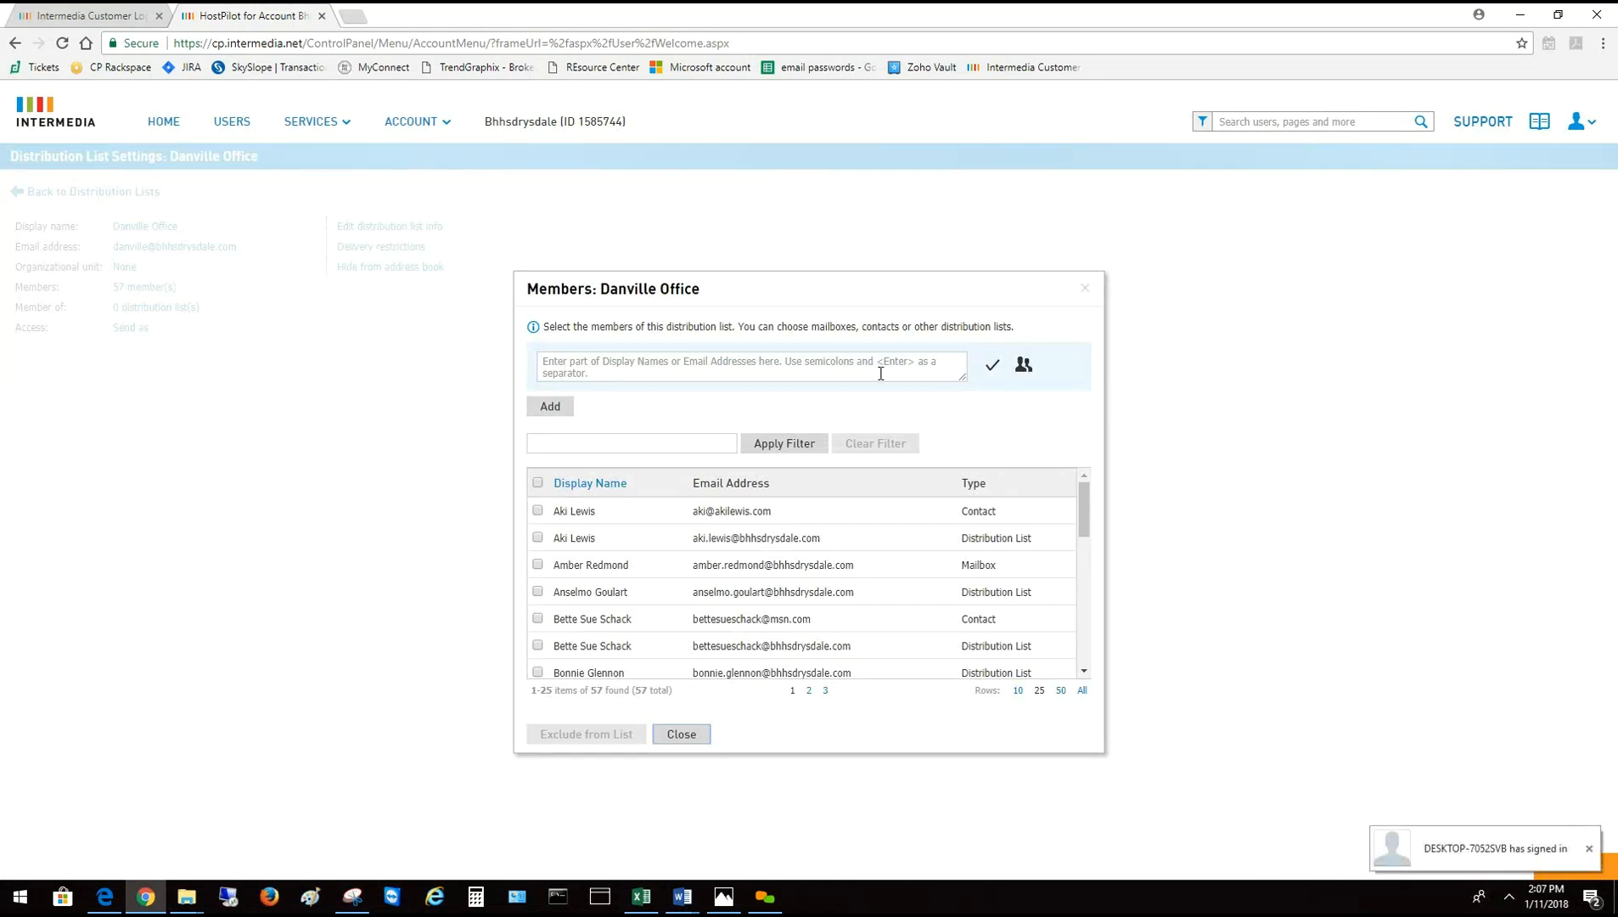
pyautogui.click(1024, 367)
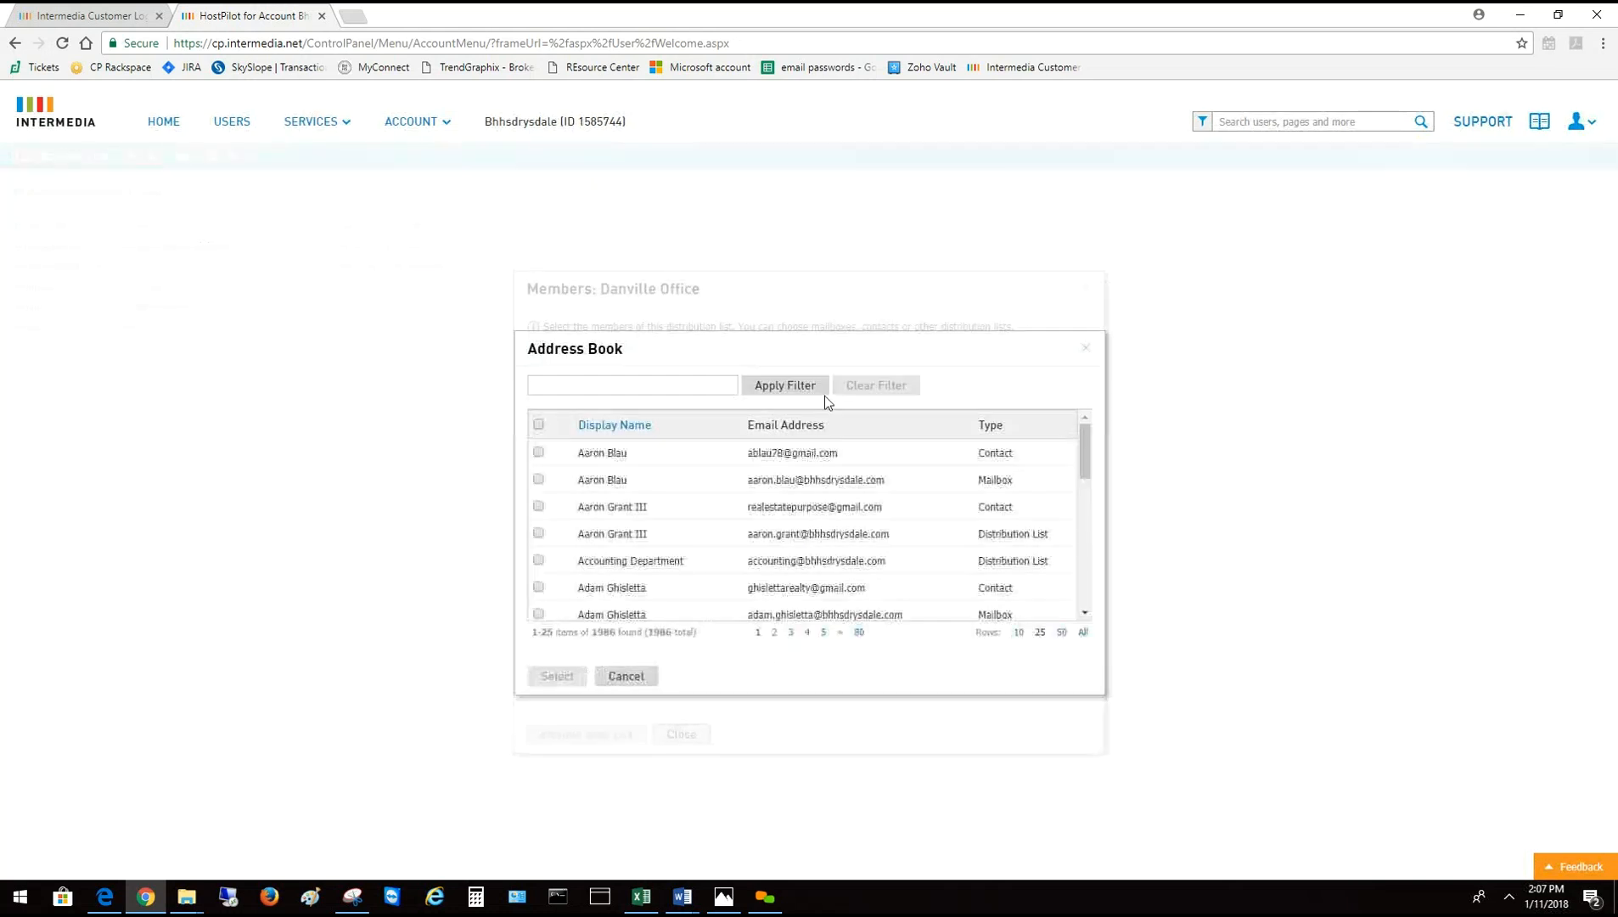
pyautogui.click(645, 381)
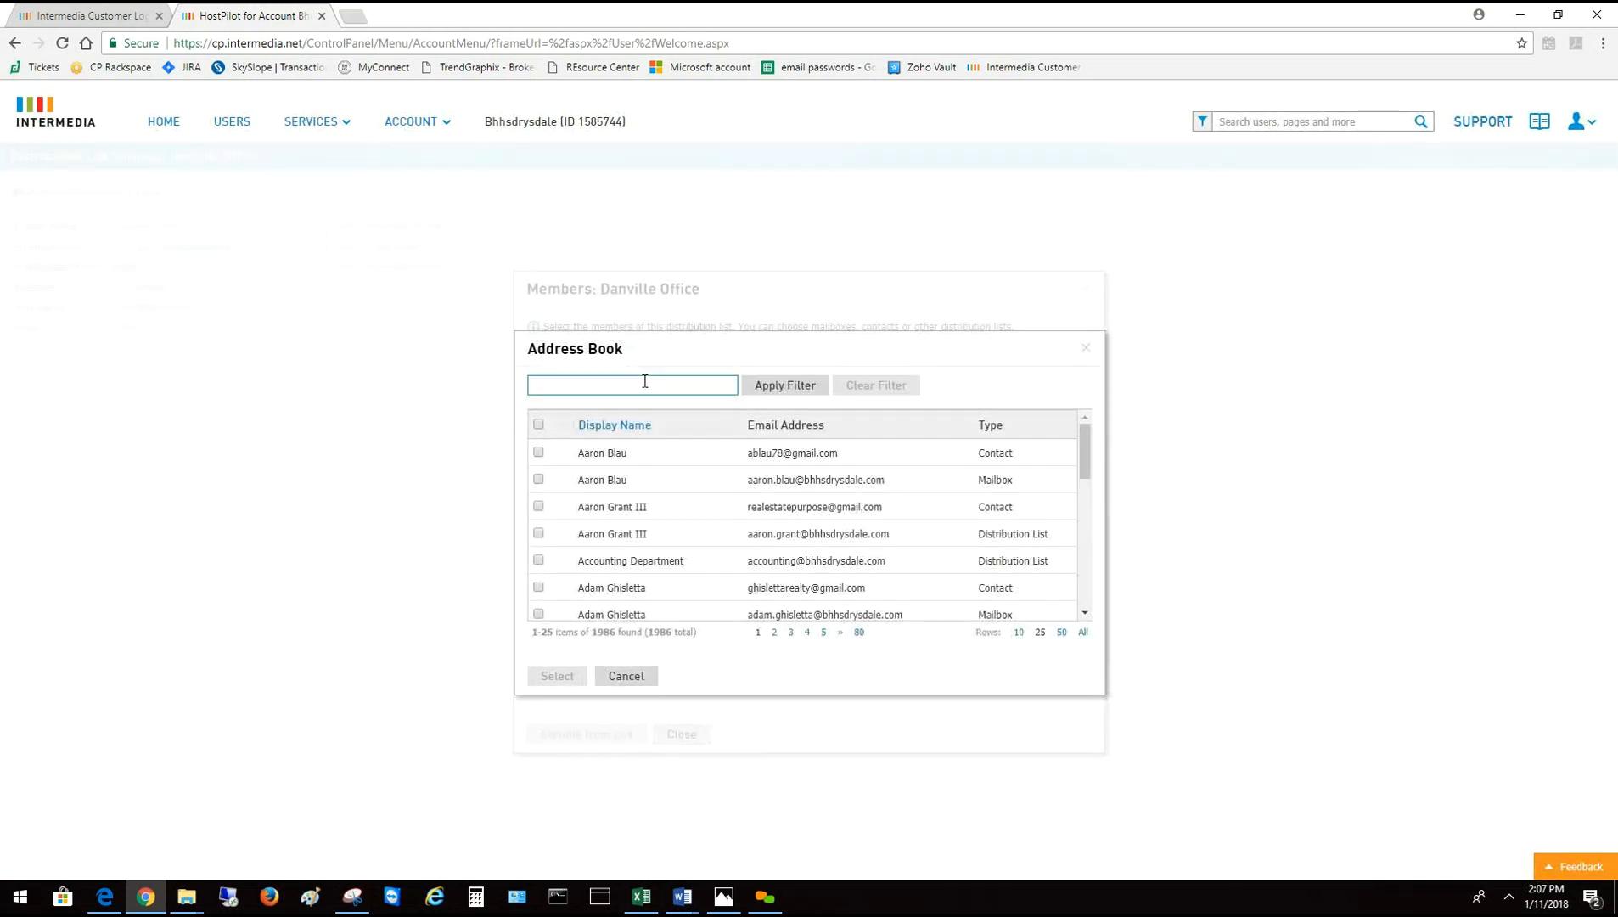
pyautogui.write('test')
pyautogui.click(805, 386)
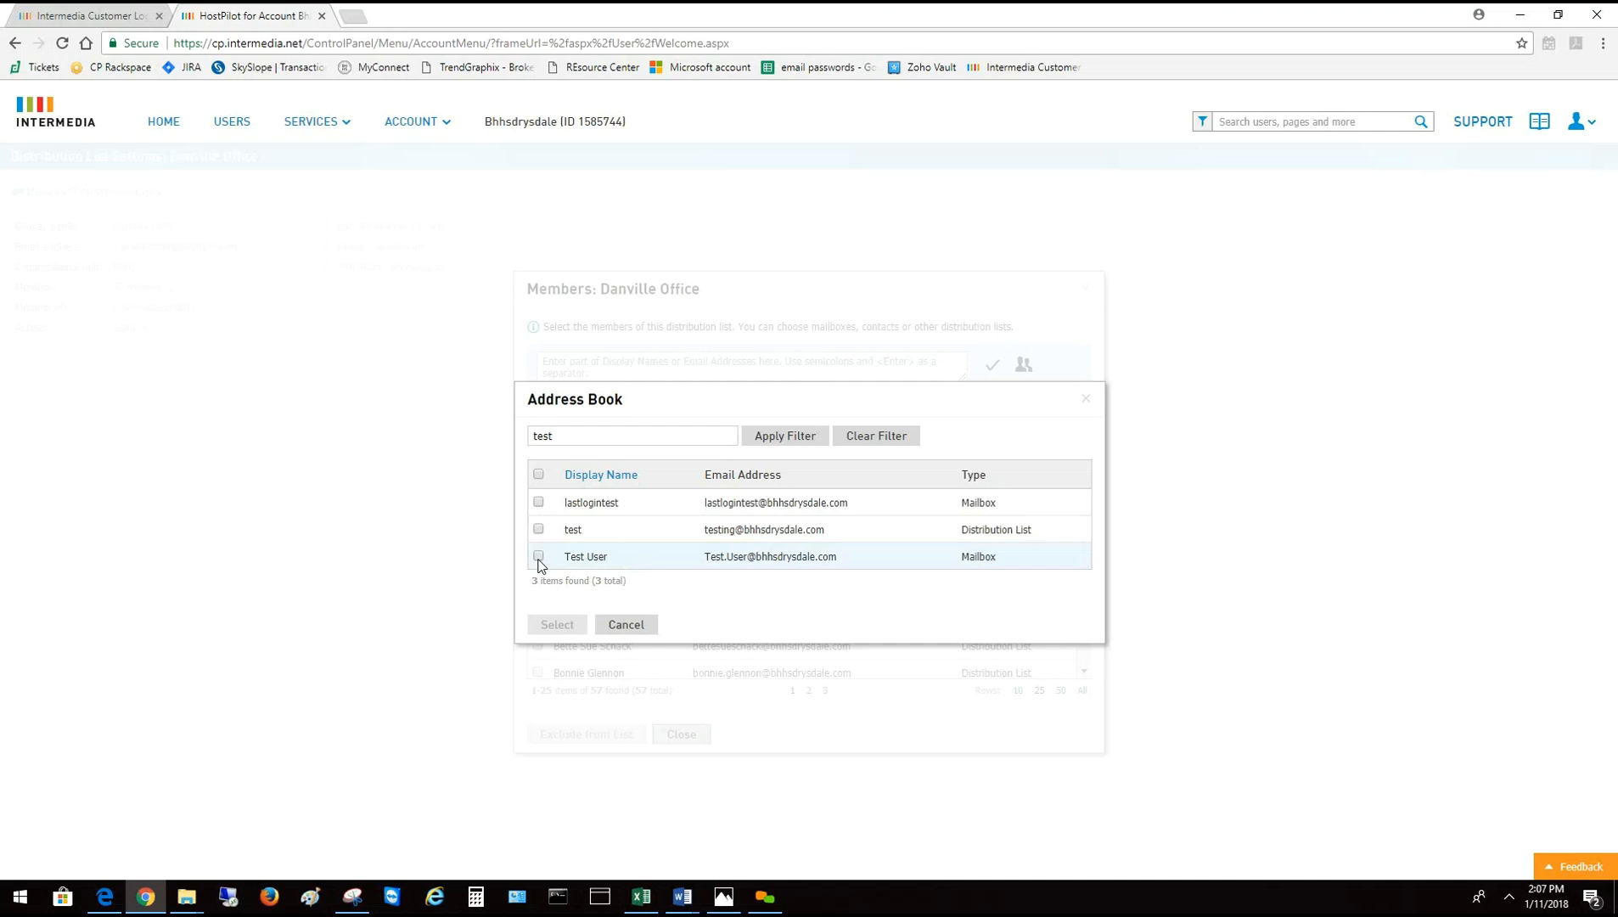
pyautogui.click(538, 557)
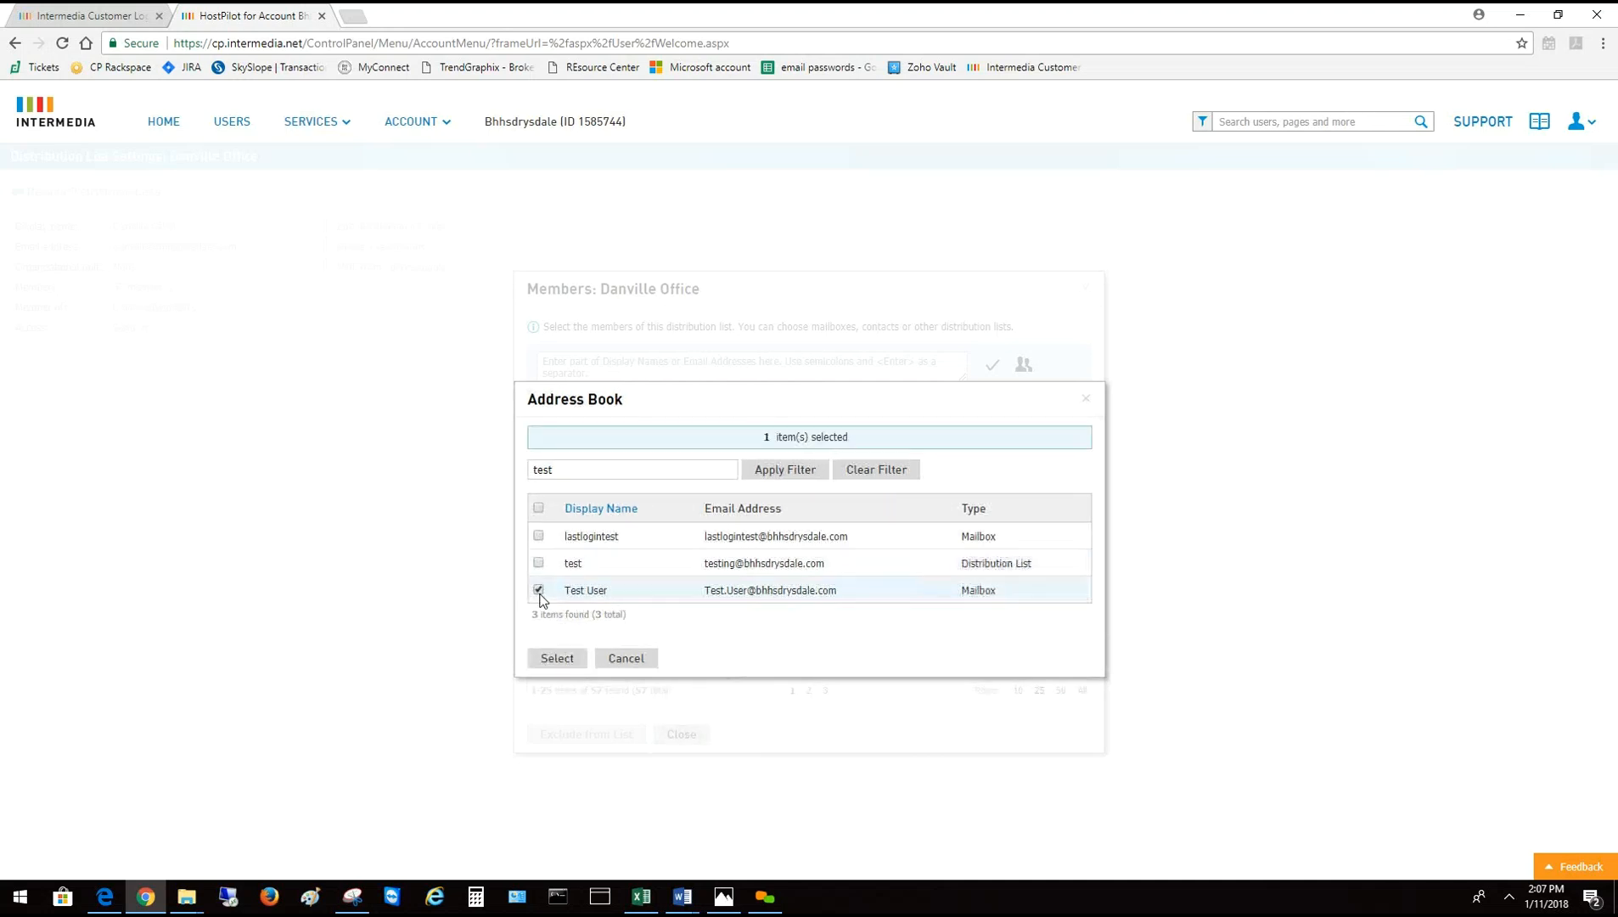
pyautogui.click(554, 659)
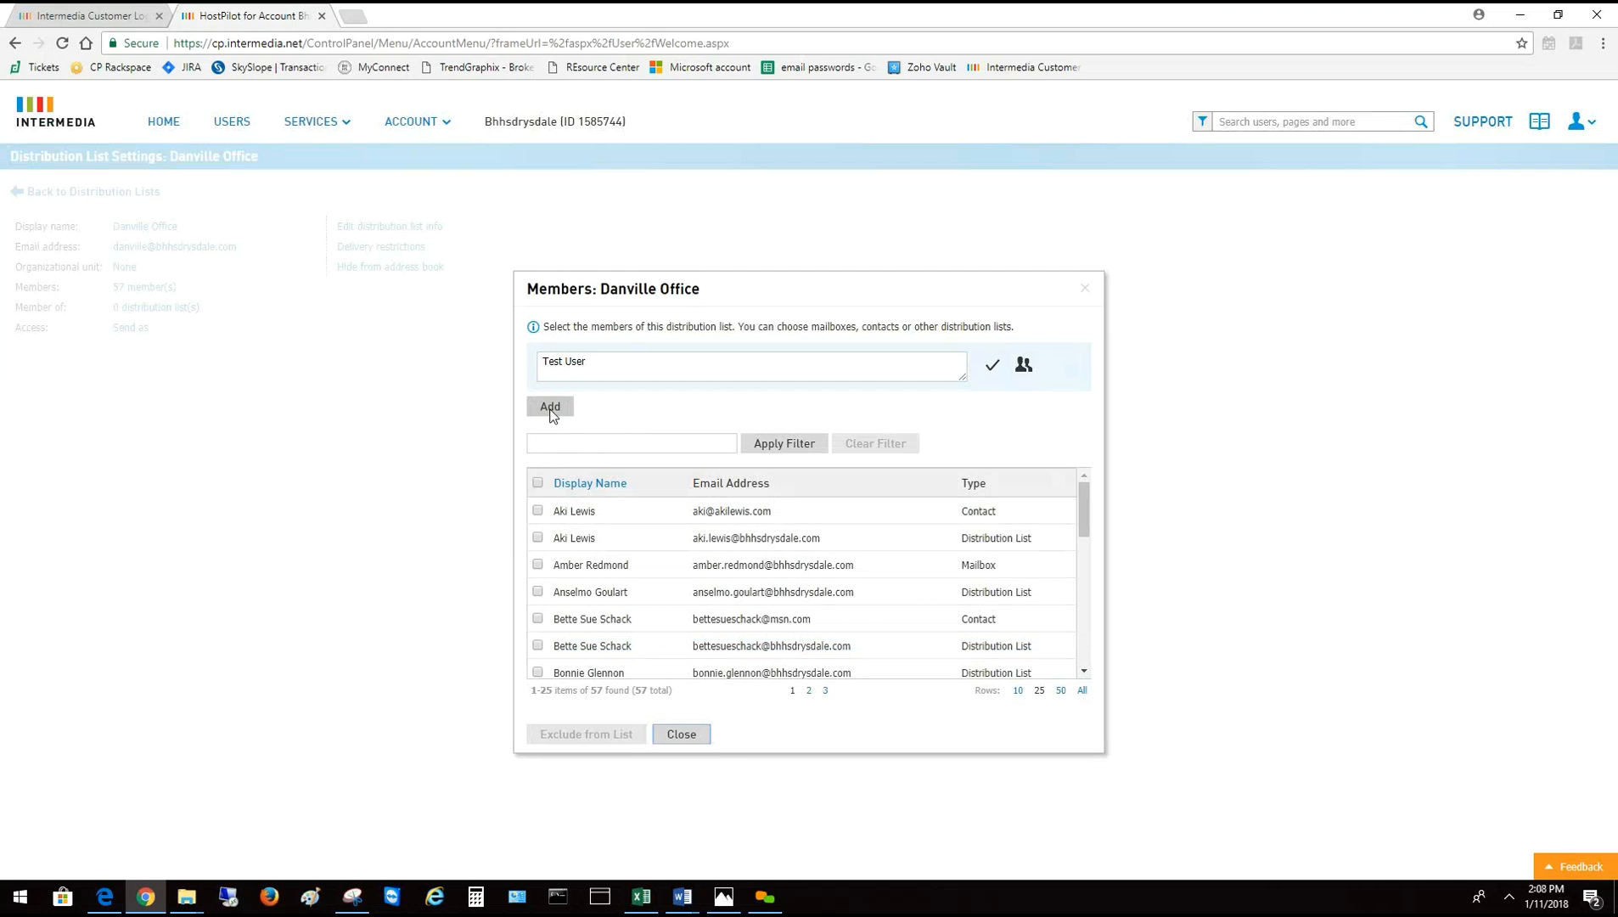
# Add Test User to Danville Office, bringing it to 58 members, and close the dialog
pyautogui.moveTo(595, 362); pyautogui.dragTo(532, 367)
pyautogui.click(610, 365)
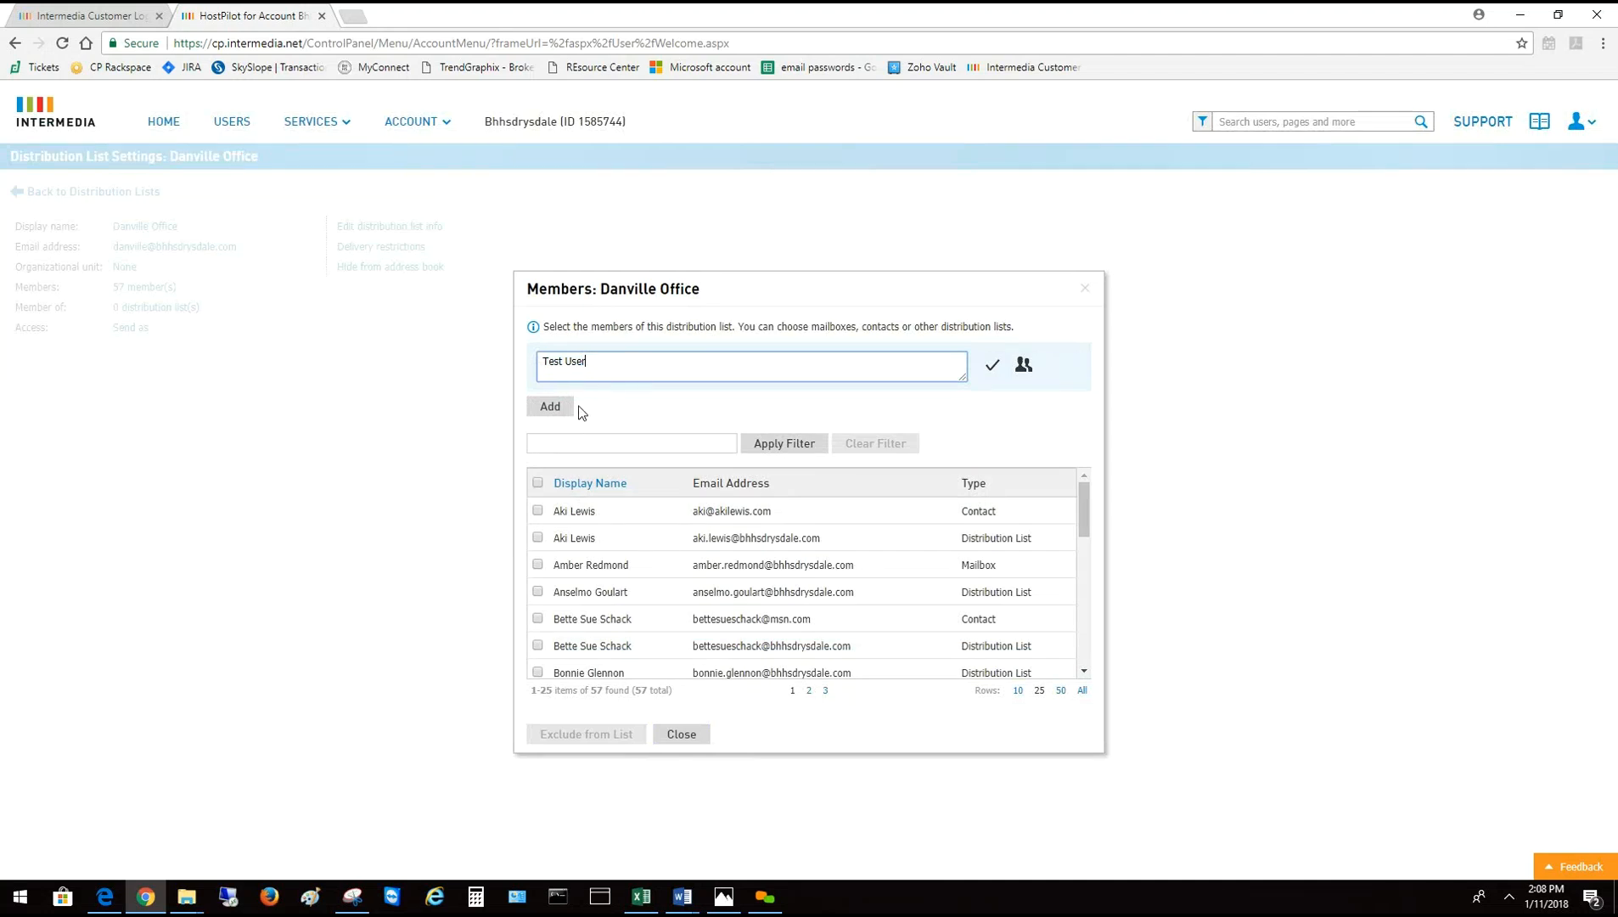
pyautogui.click(547, 409)
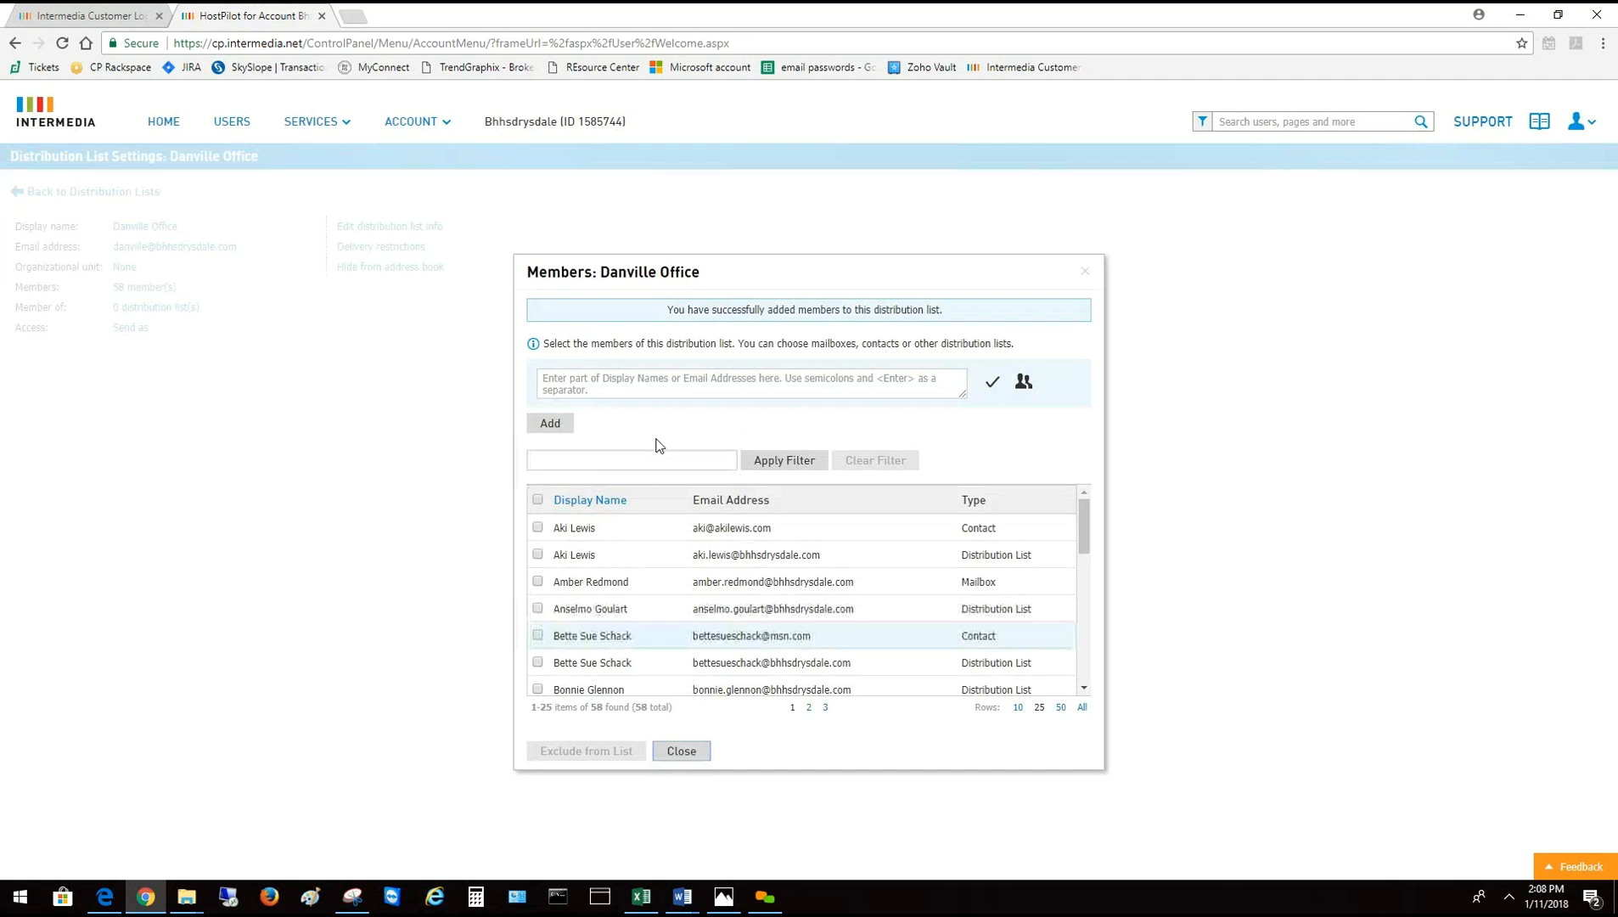
pyautogui.click(682, 751)
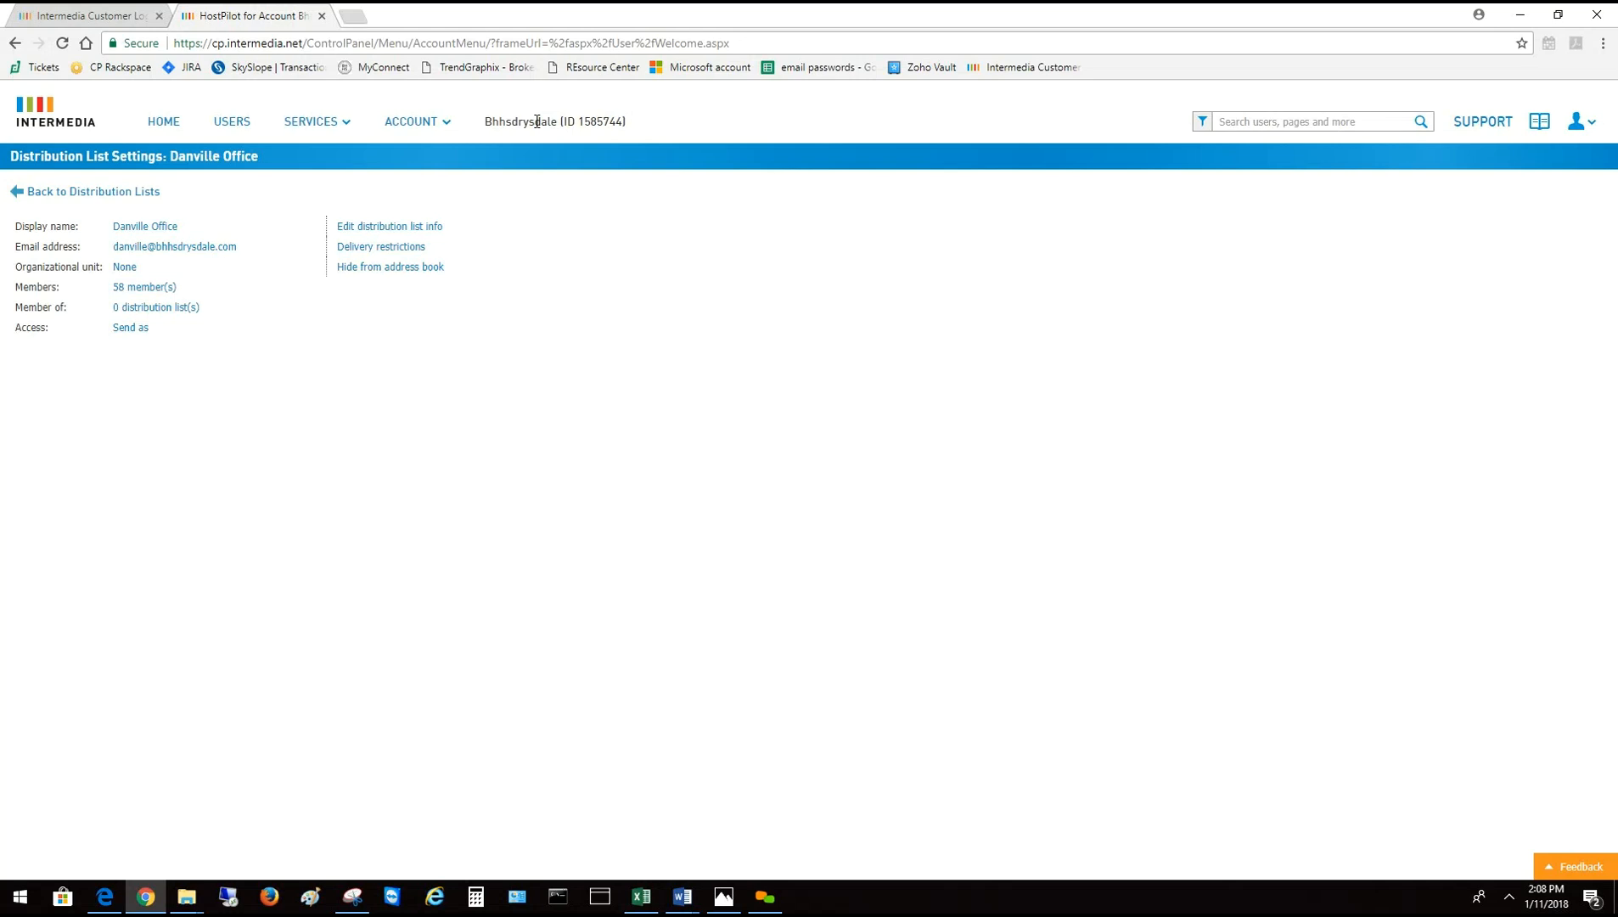
# Glance at the user sign-in on the customer login page, then return to HostPilot's Users list
pyautogui.click(84, 15)
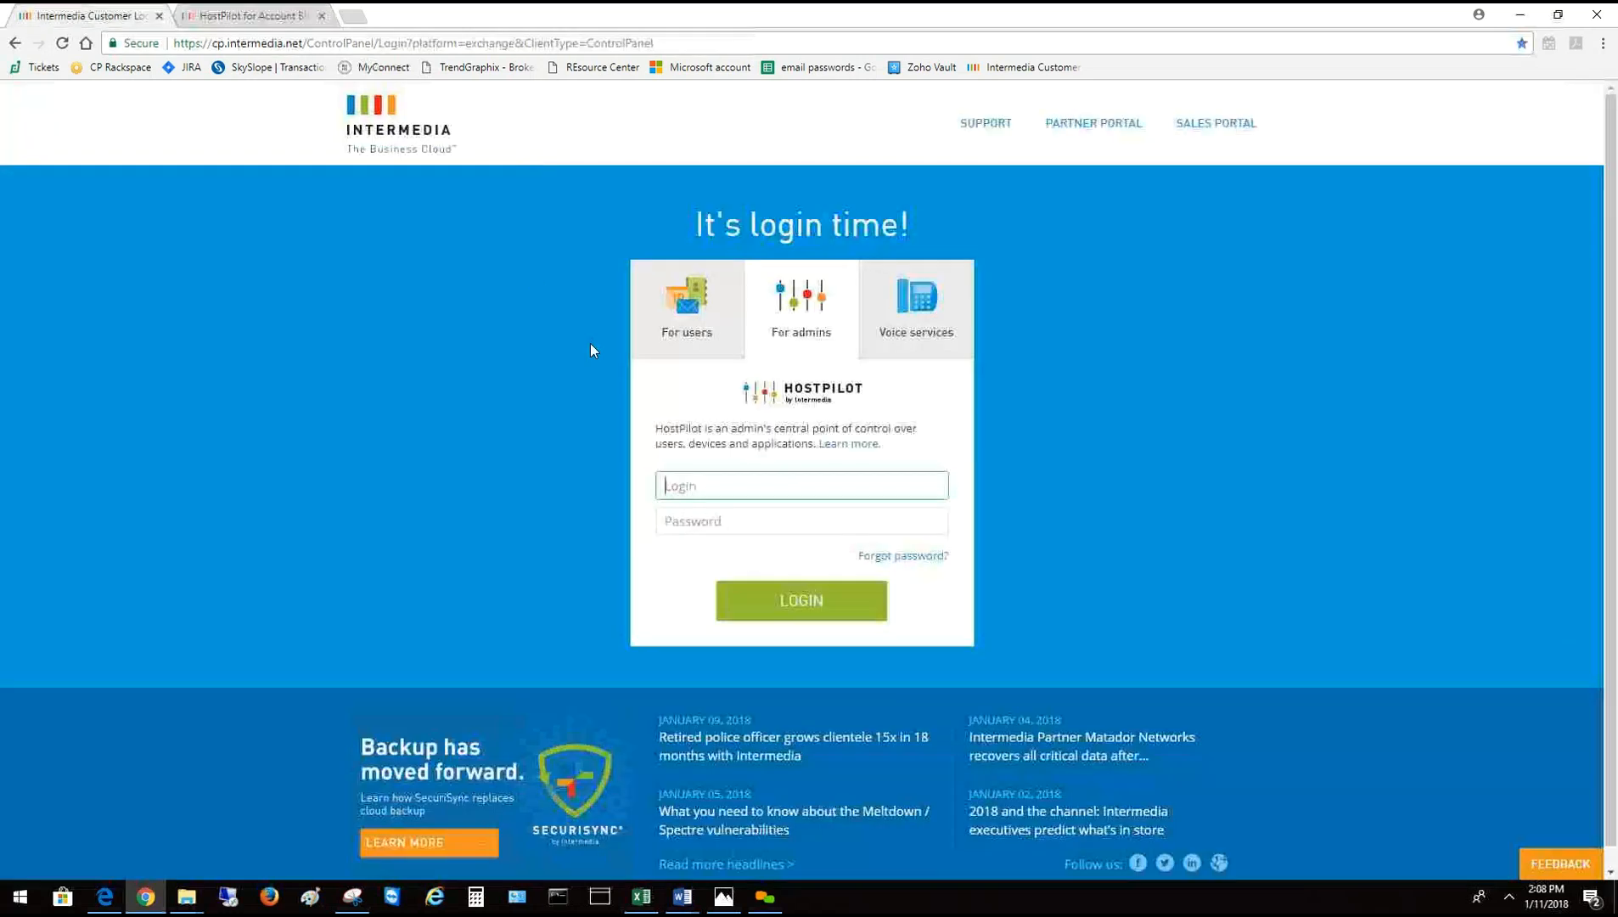
pyautogui.click(689, 348)
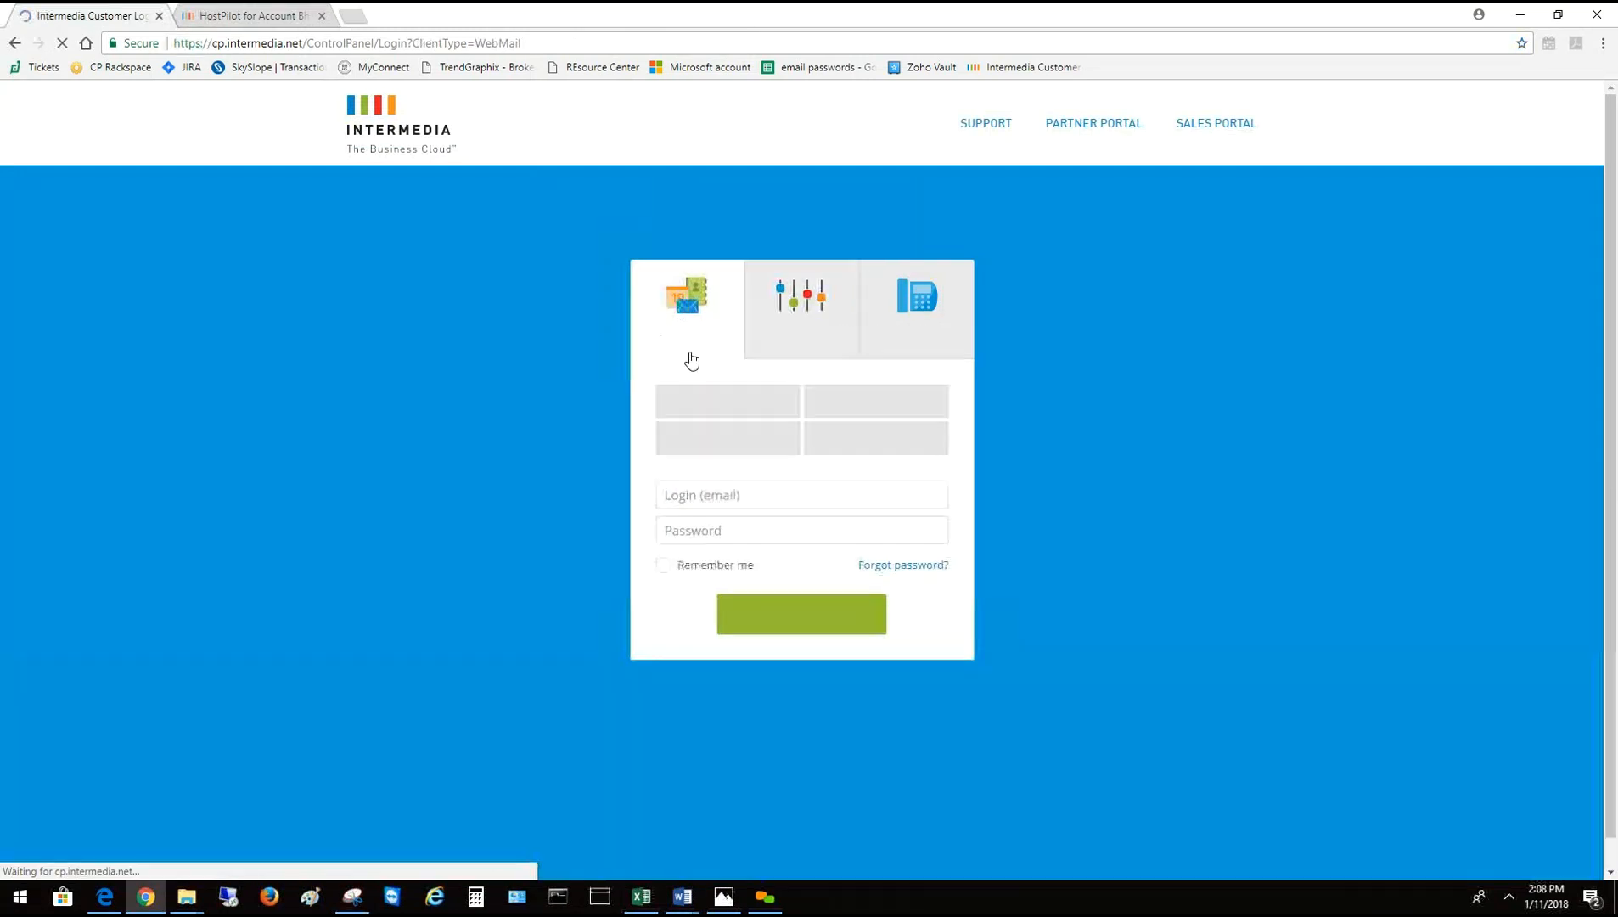
pyautogui.click(718, 524)
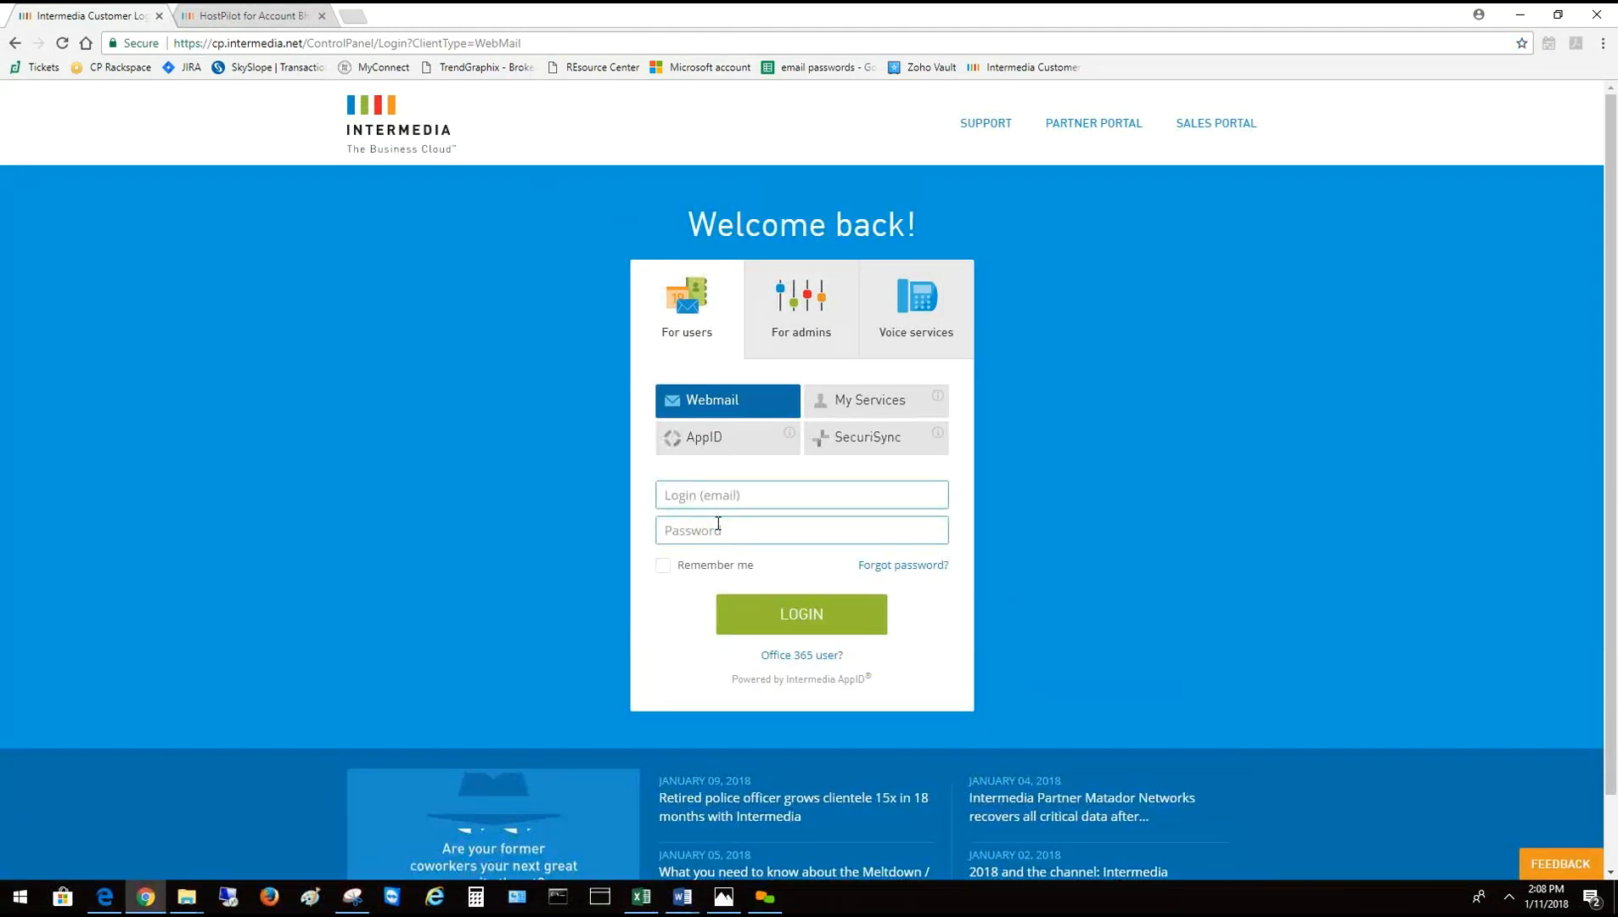
pyautogui.click(255, 16)
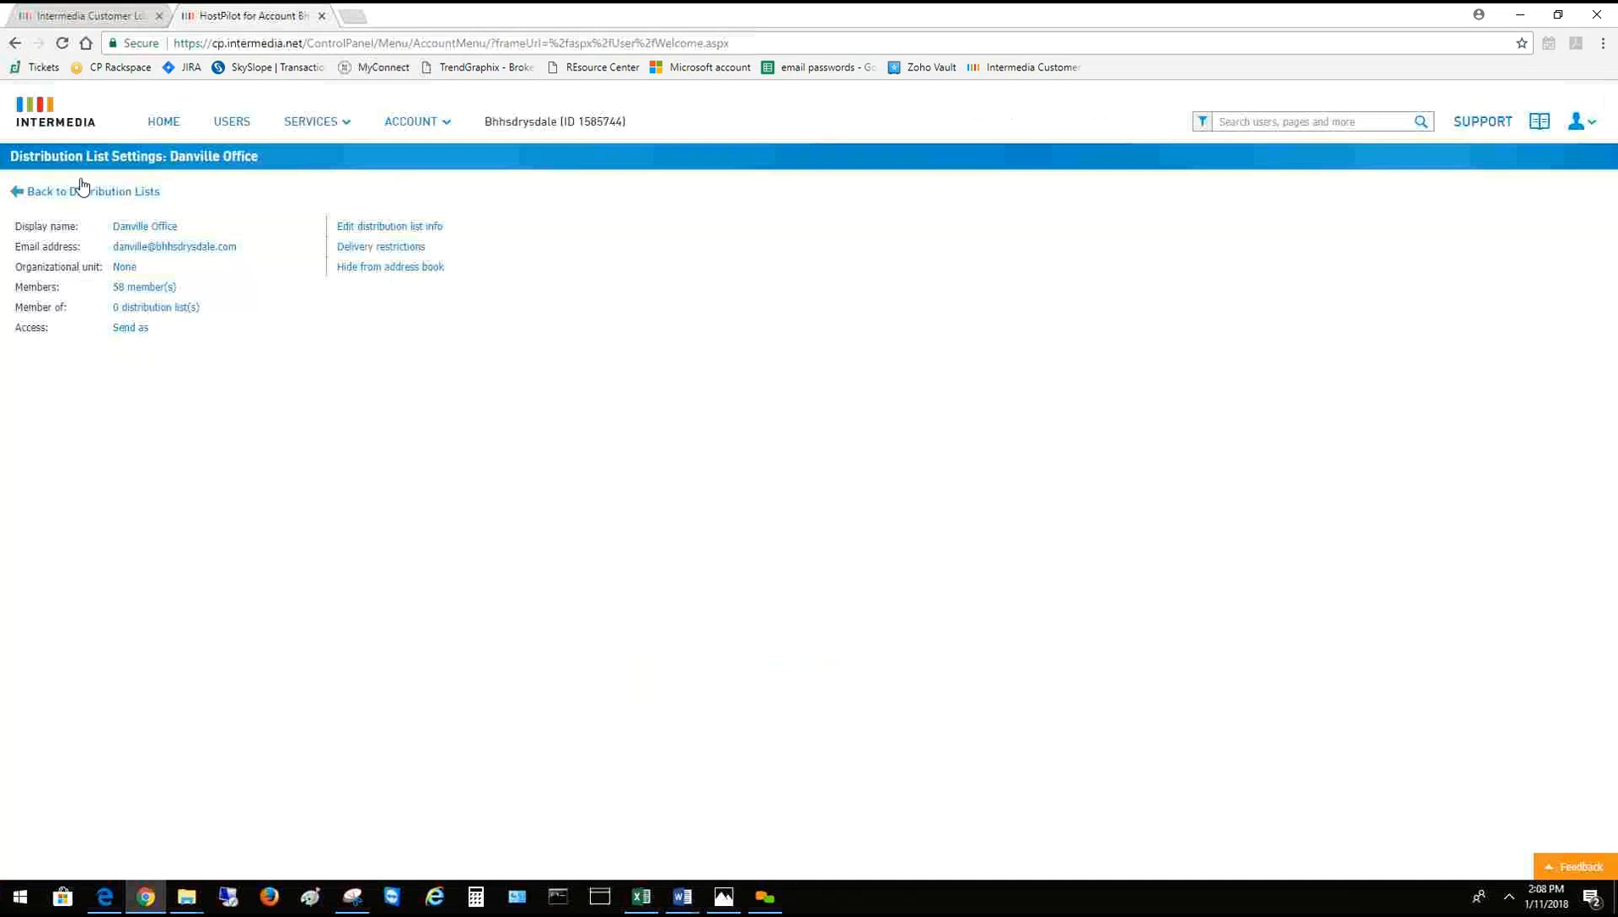
pyautogui.click(244, 129)
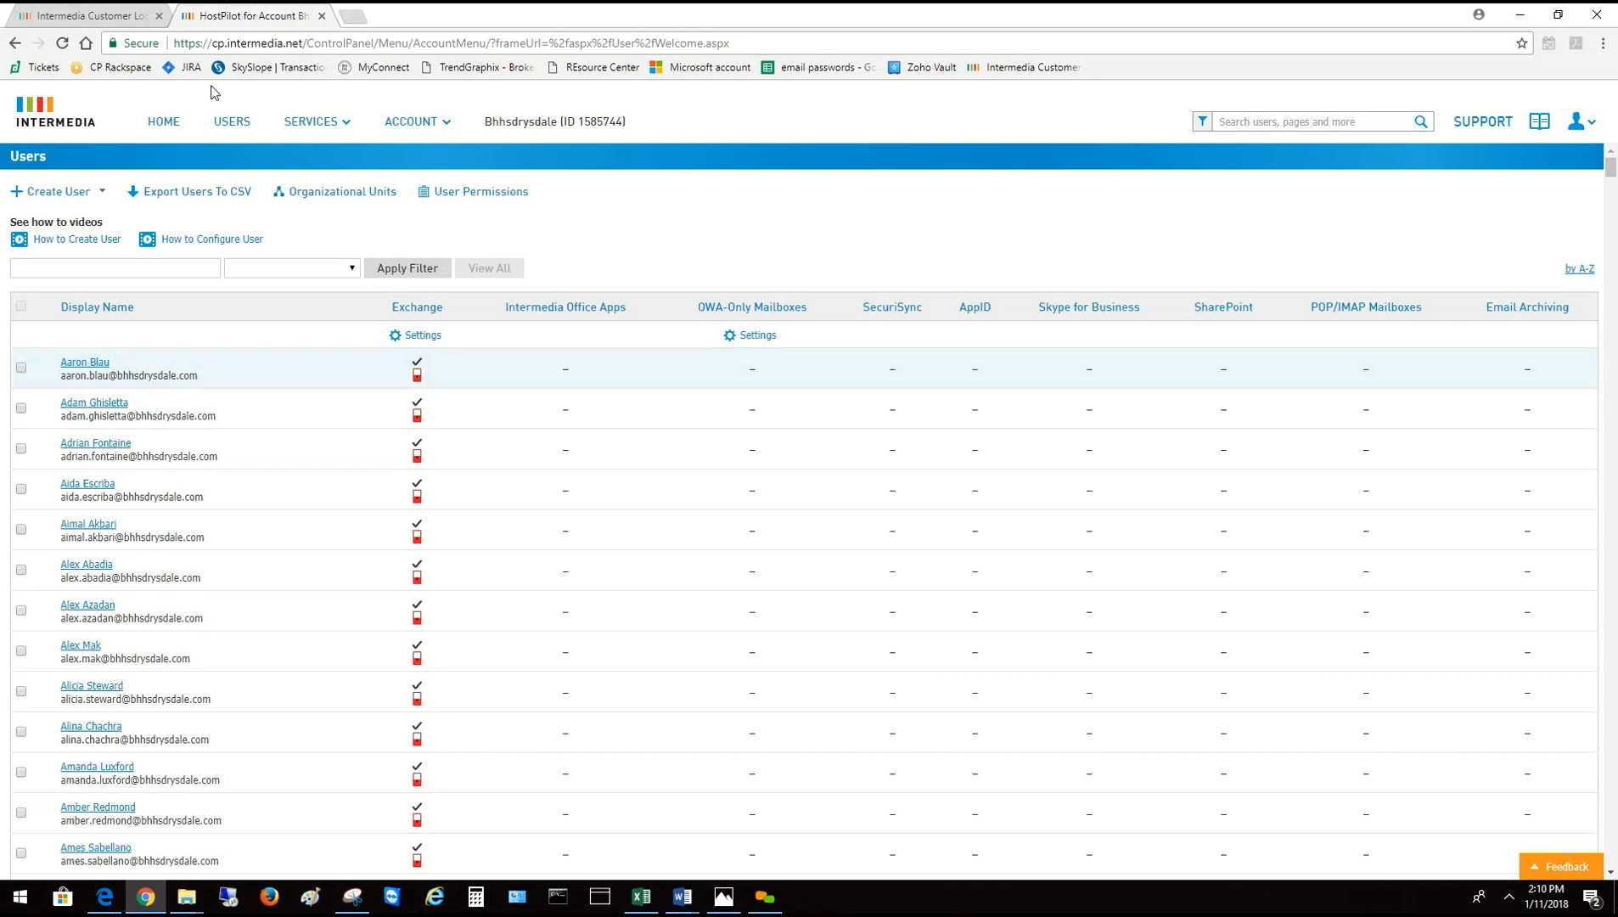
# Open the Email Company Contacts page from SERVICES
pyautogui.click(306, 126)
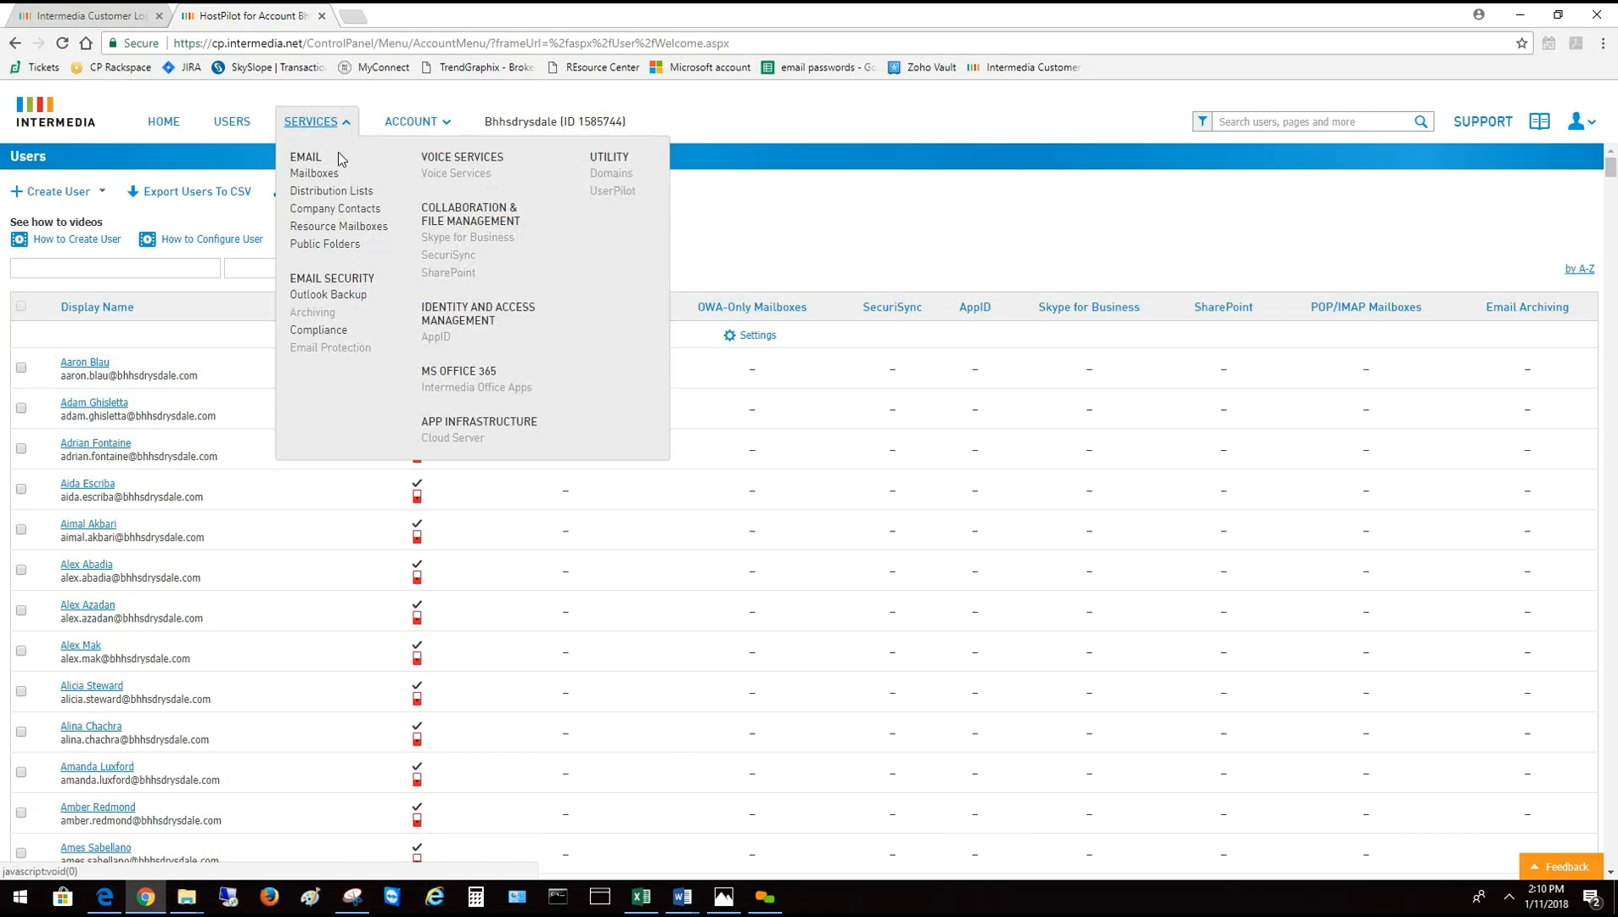
pyautogui.click(352, 214)
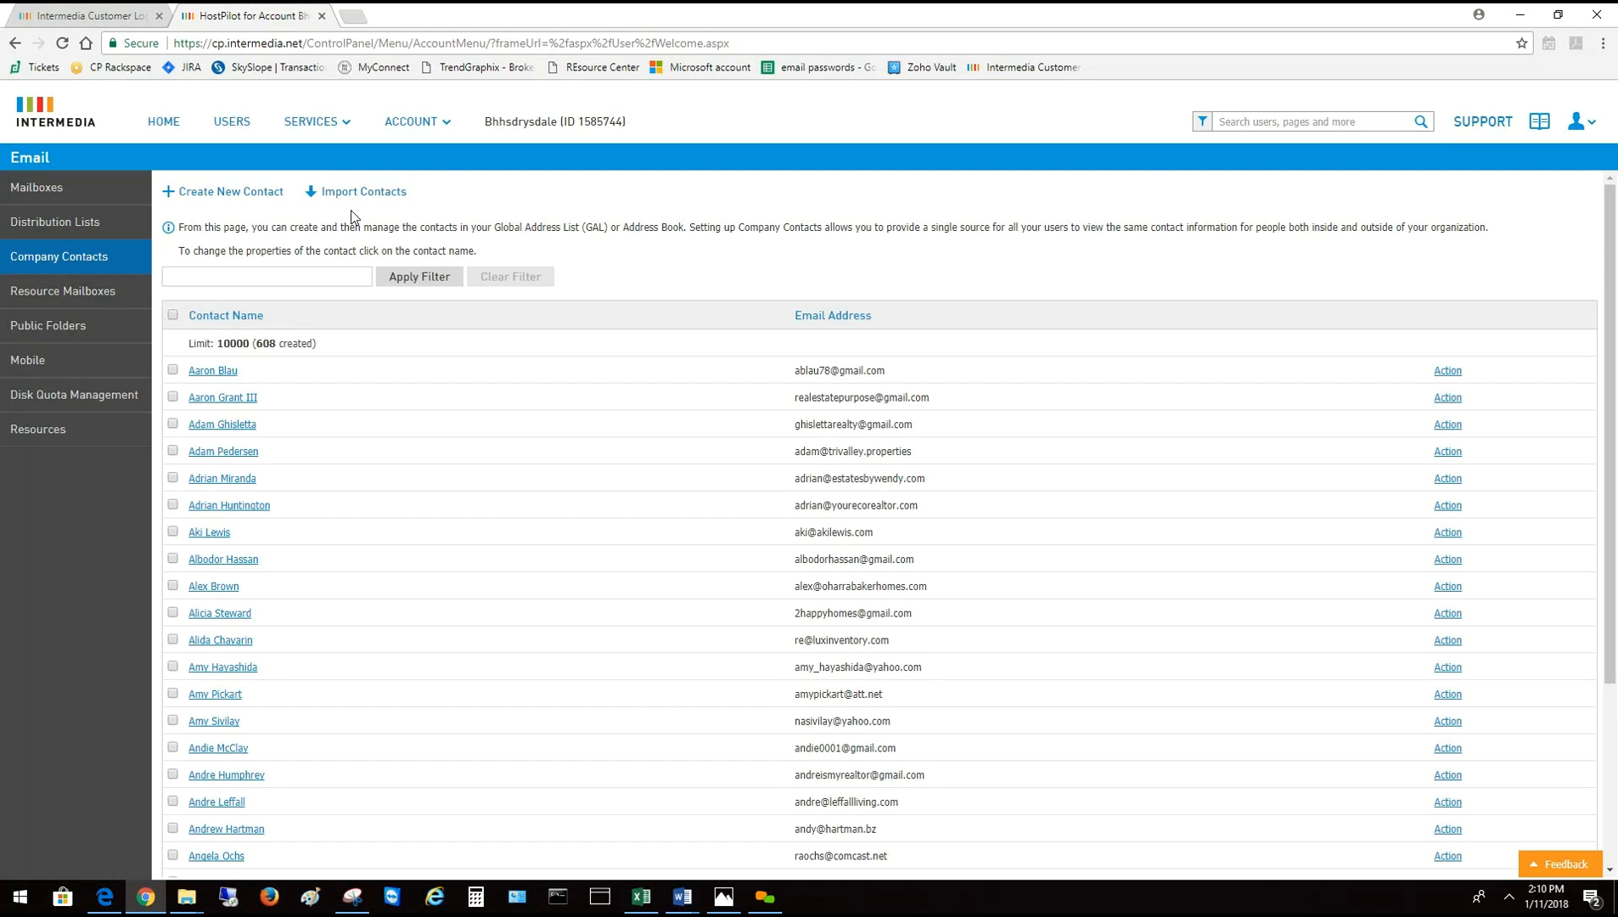
# Start a new company contact named 'Test User'
pyautogui.click(309, 282)
pyautogui.click(231, 193)
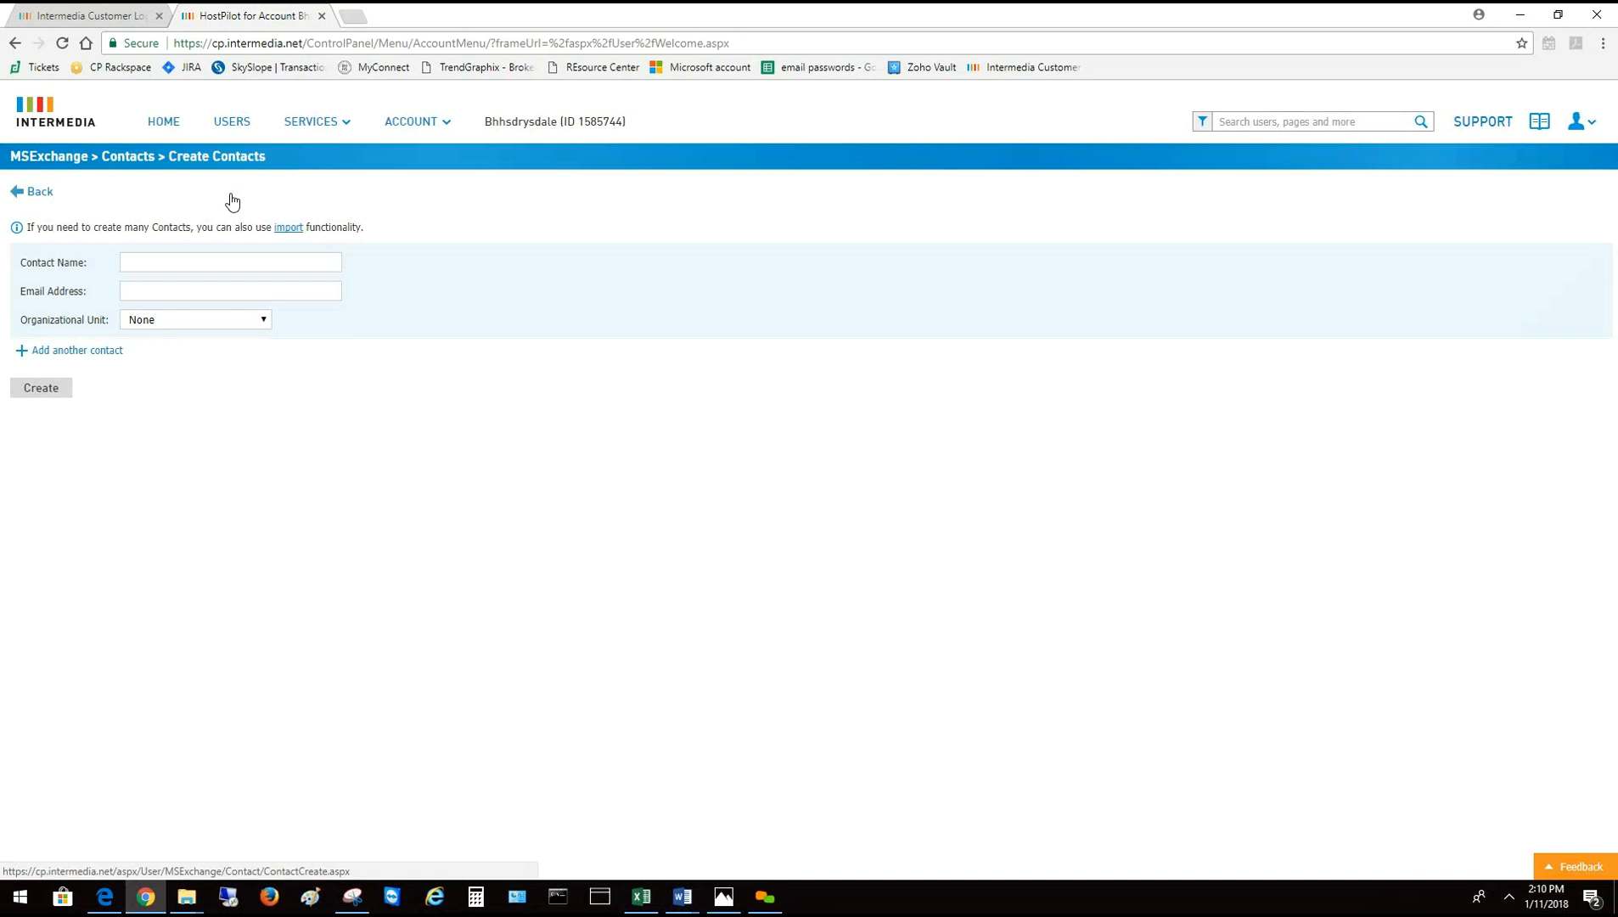
pyautogui.click(193, 265)
pyautogui.write('Test User')
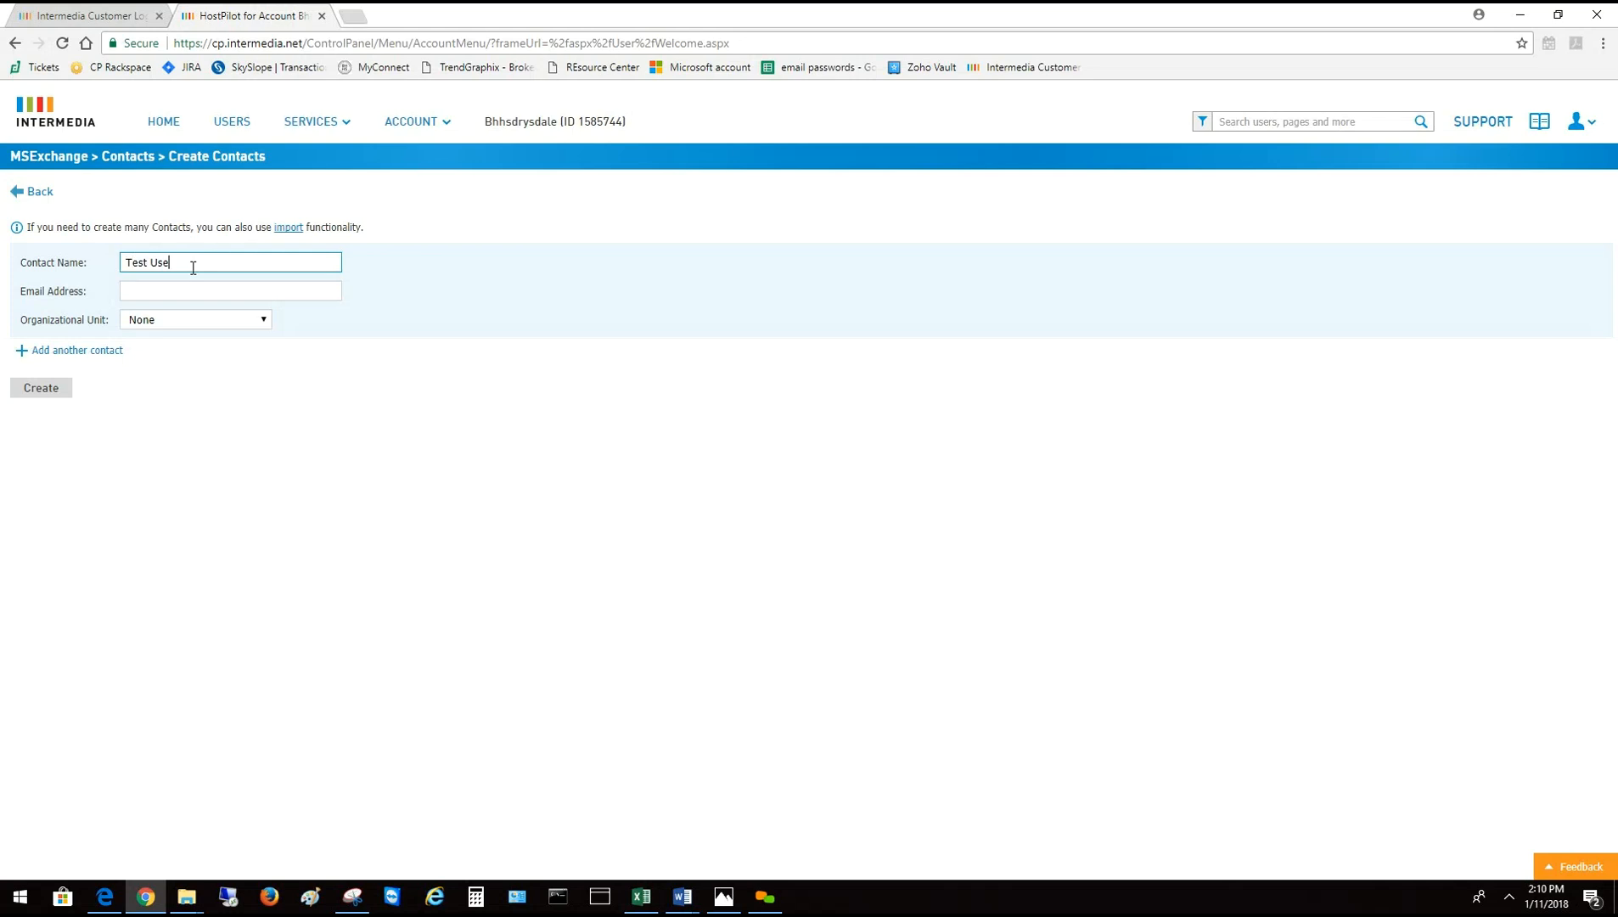
# Give the contact an external e-mail address, keep organizational unit None, and create it
pyautogui.click(208, 291)
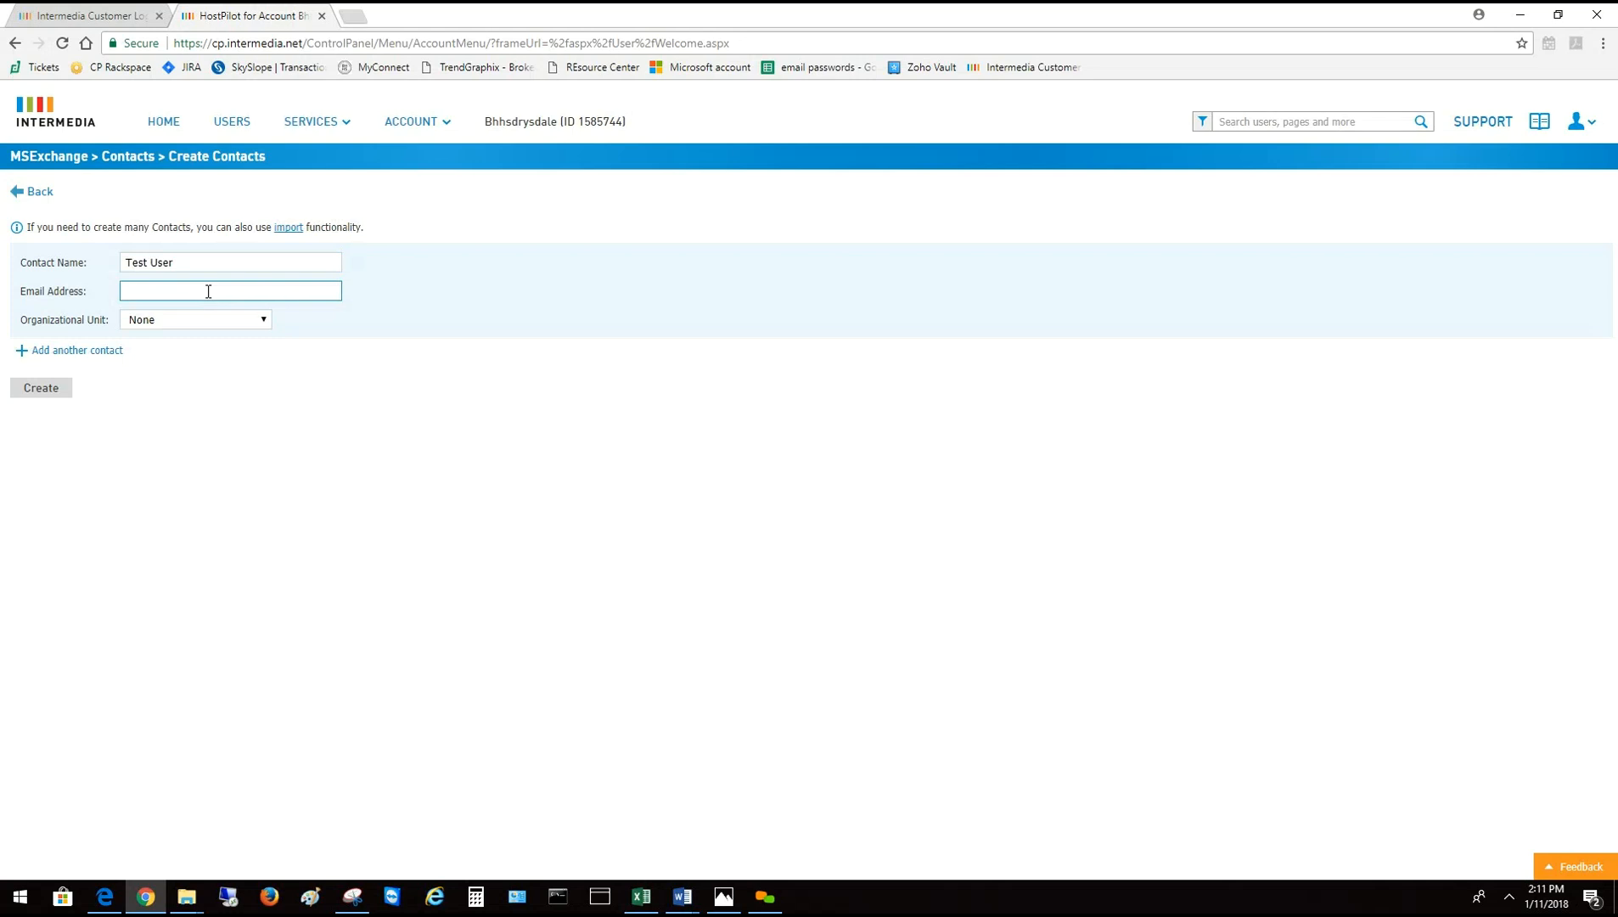
pyautogui.write('test')
pyautogui.write('.')
pyautogui.press('BackSpace')
pyautogui.press('BackSpace')
pyautogui.press('BackSpace')
pyautogui.press('BackSpace')
pyautogui.click(265, 321)
pyautogui.click(265, 321)
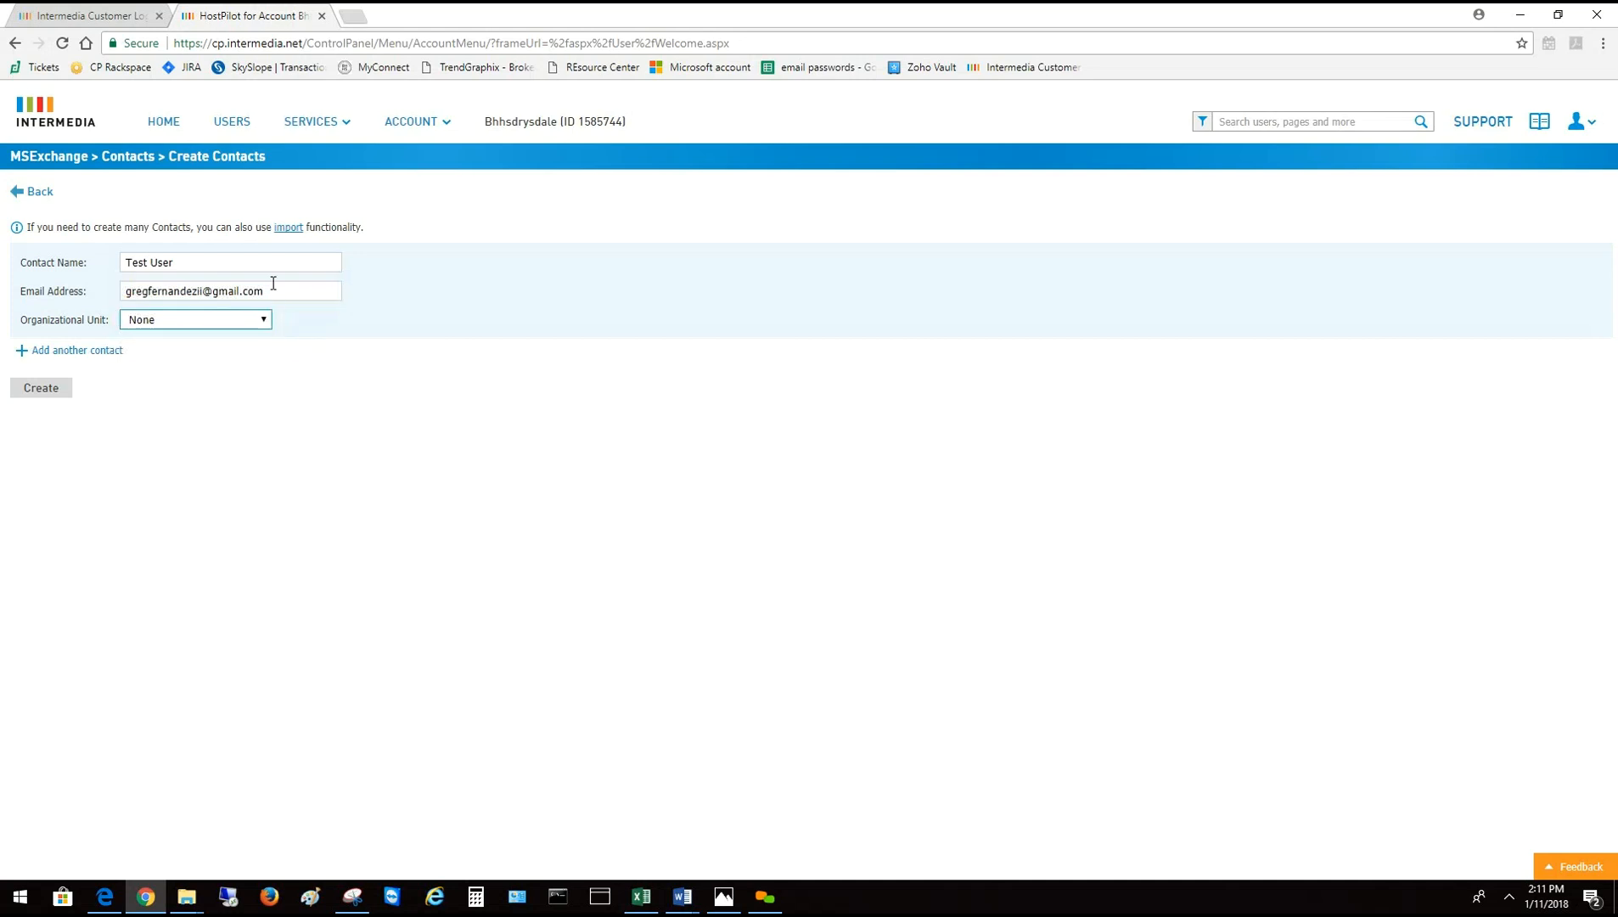
pyautogui.moveTo(280, 290); pyautogui.dragTo(105, 293)
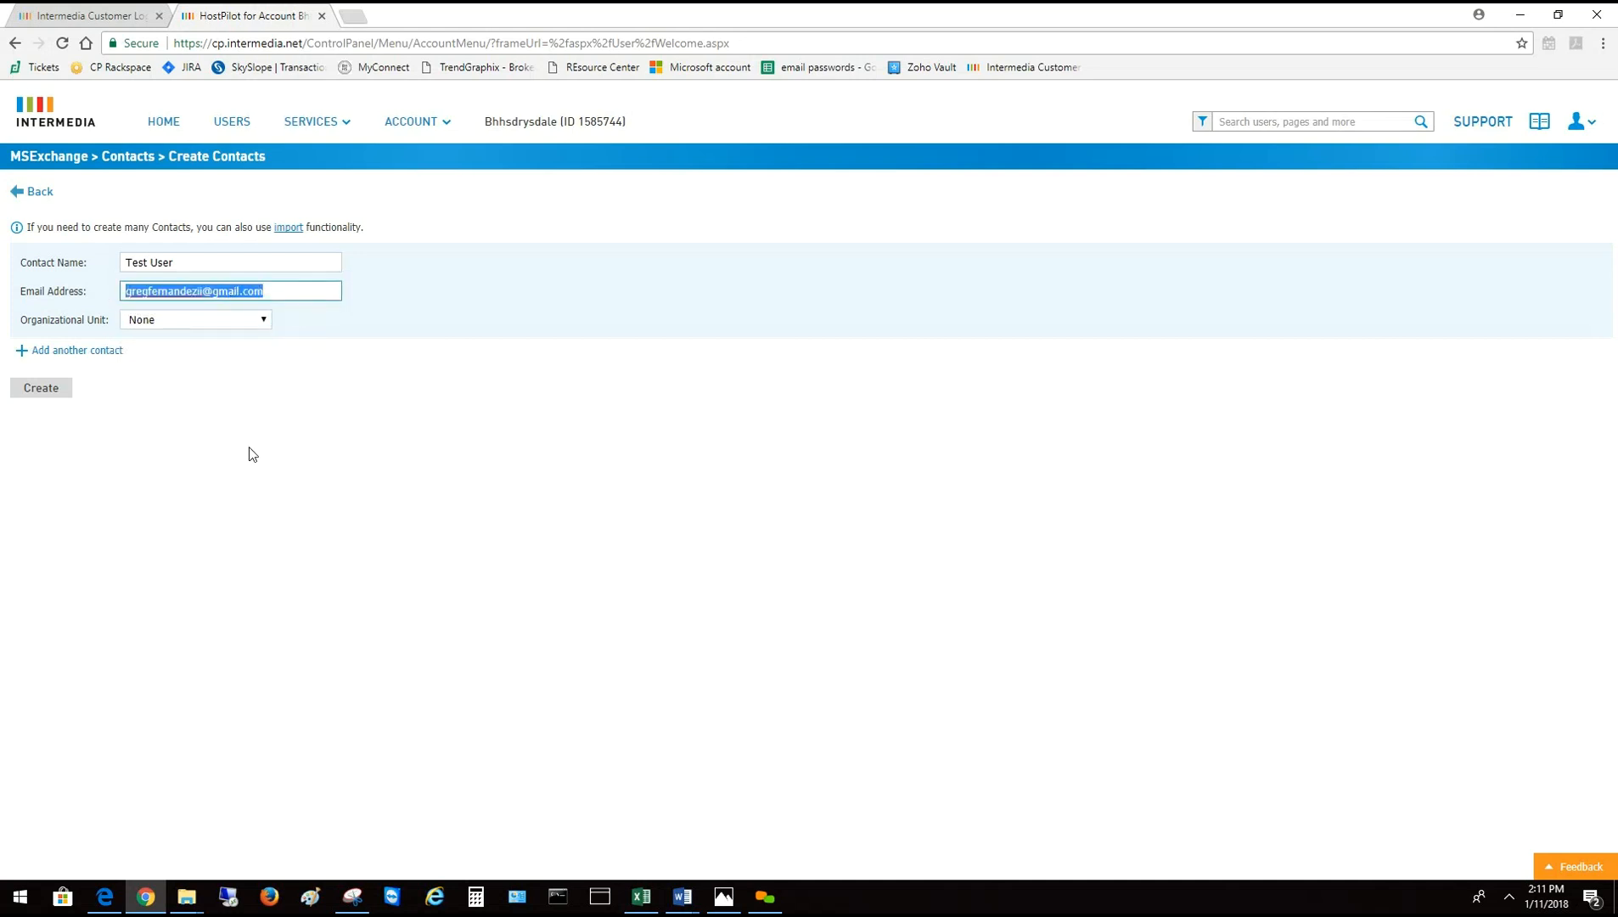
pyautogui.click(219, 400)
pyautogui.click(243, 287)
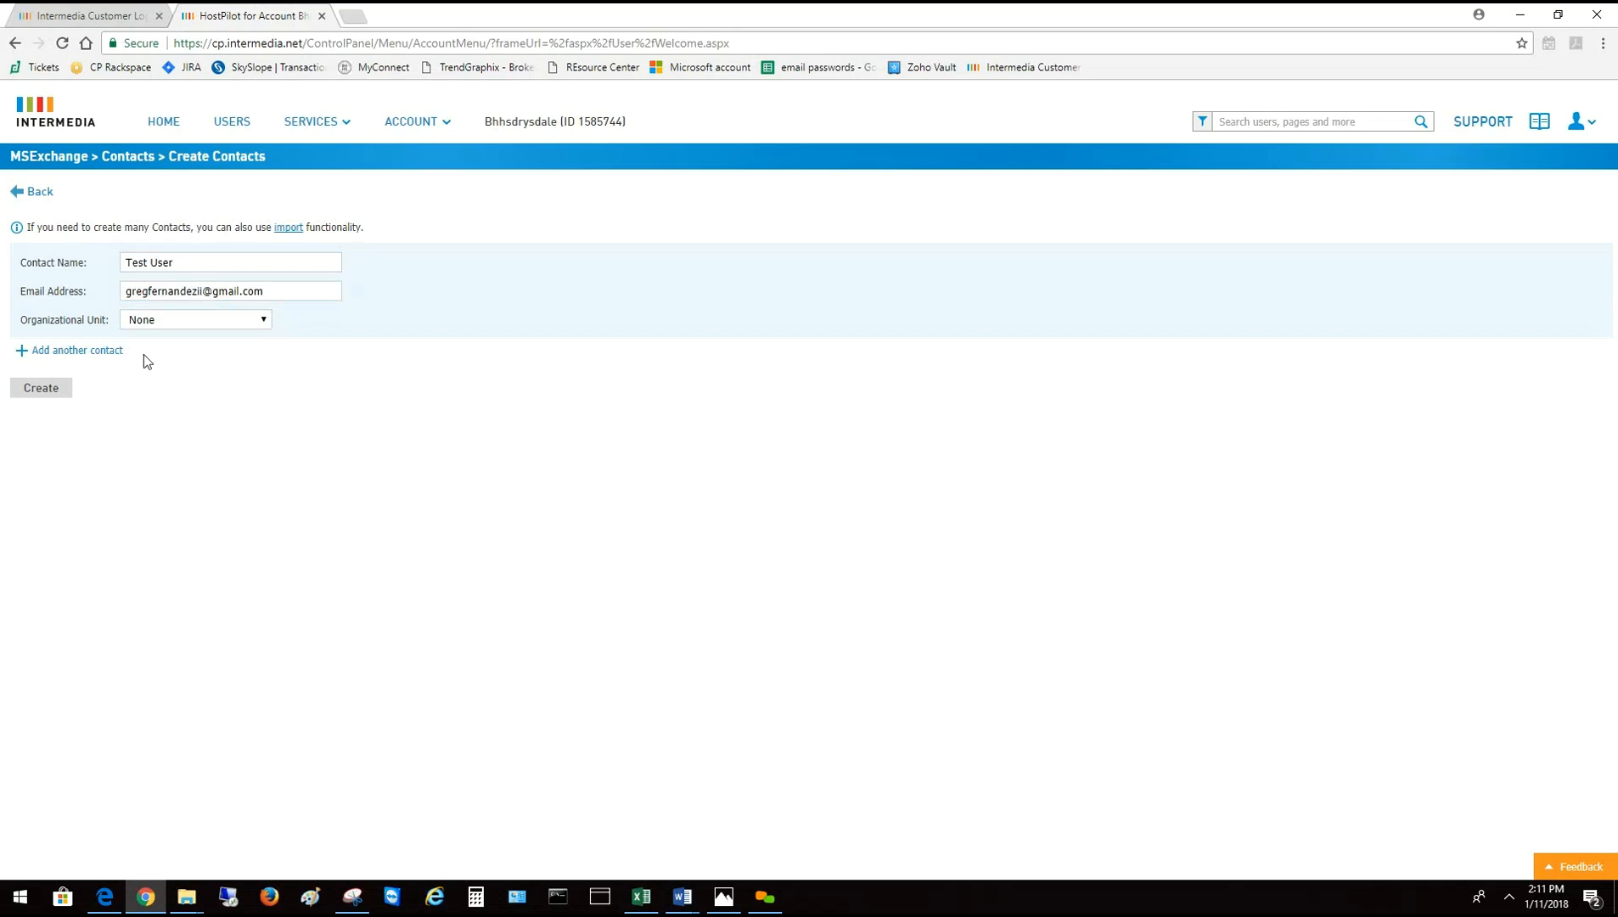
pyautogui.click(50, 388)
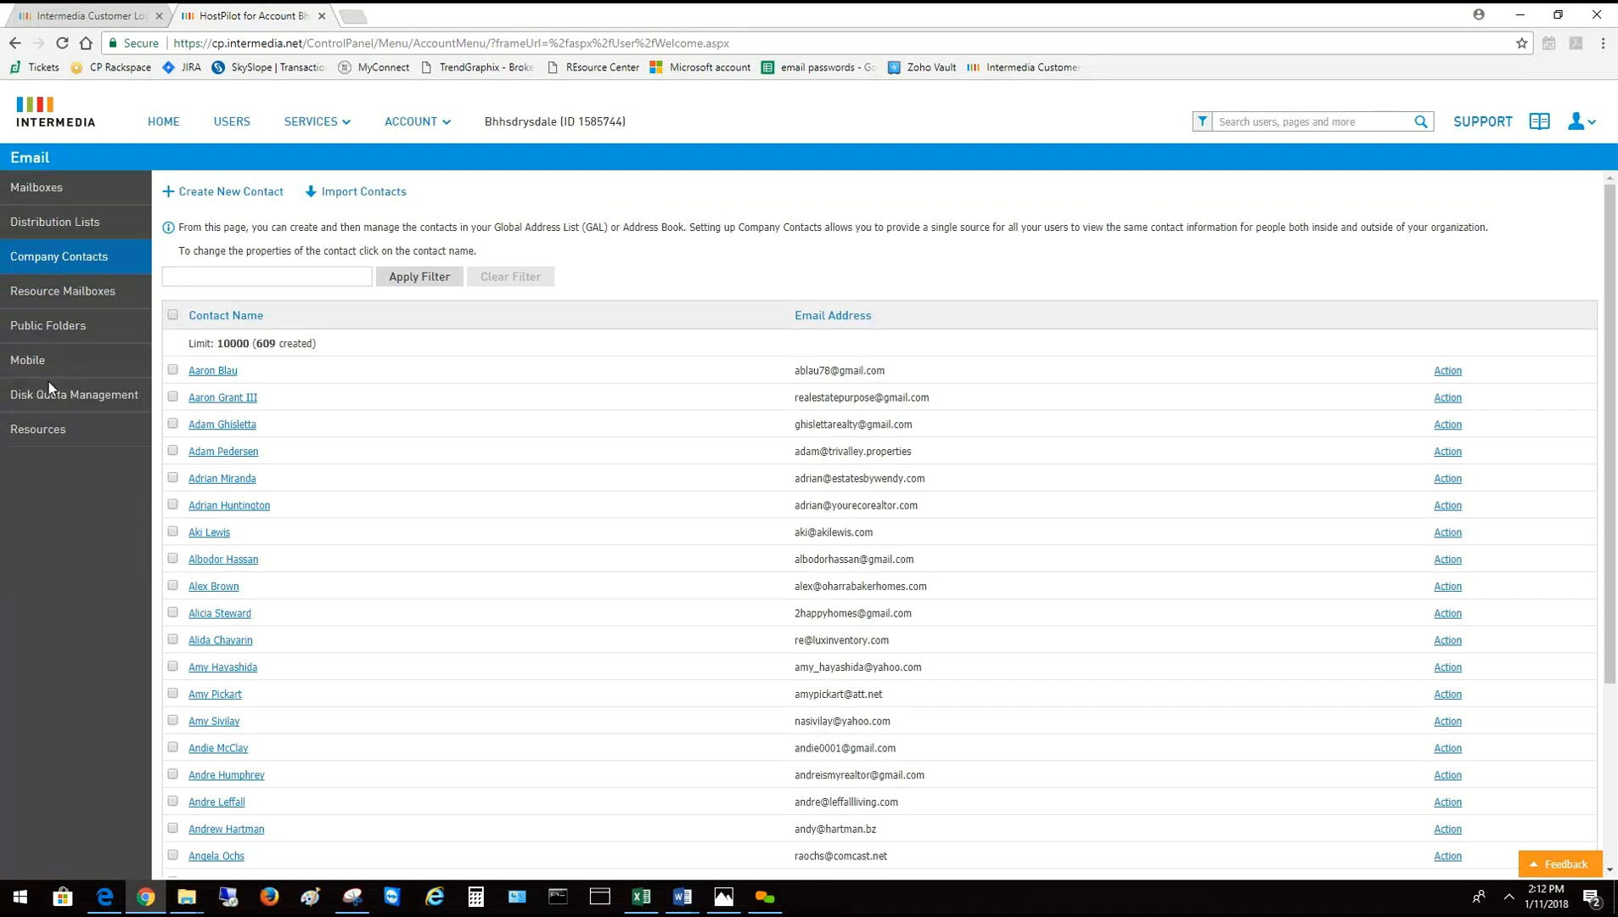
# Go to the Exchange Mailboxes page through SERVICES
pyautogui.click(319, 124)
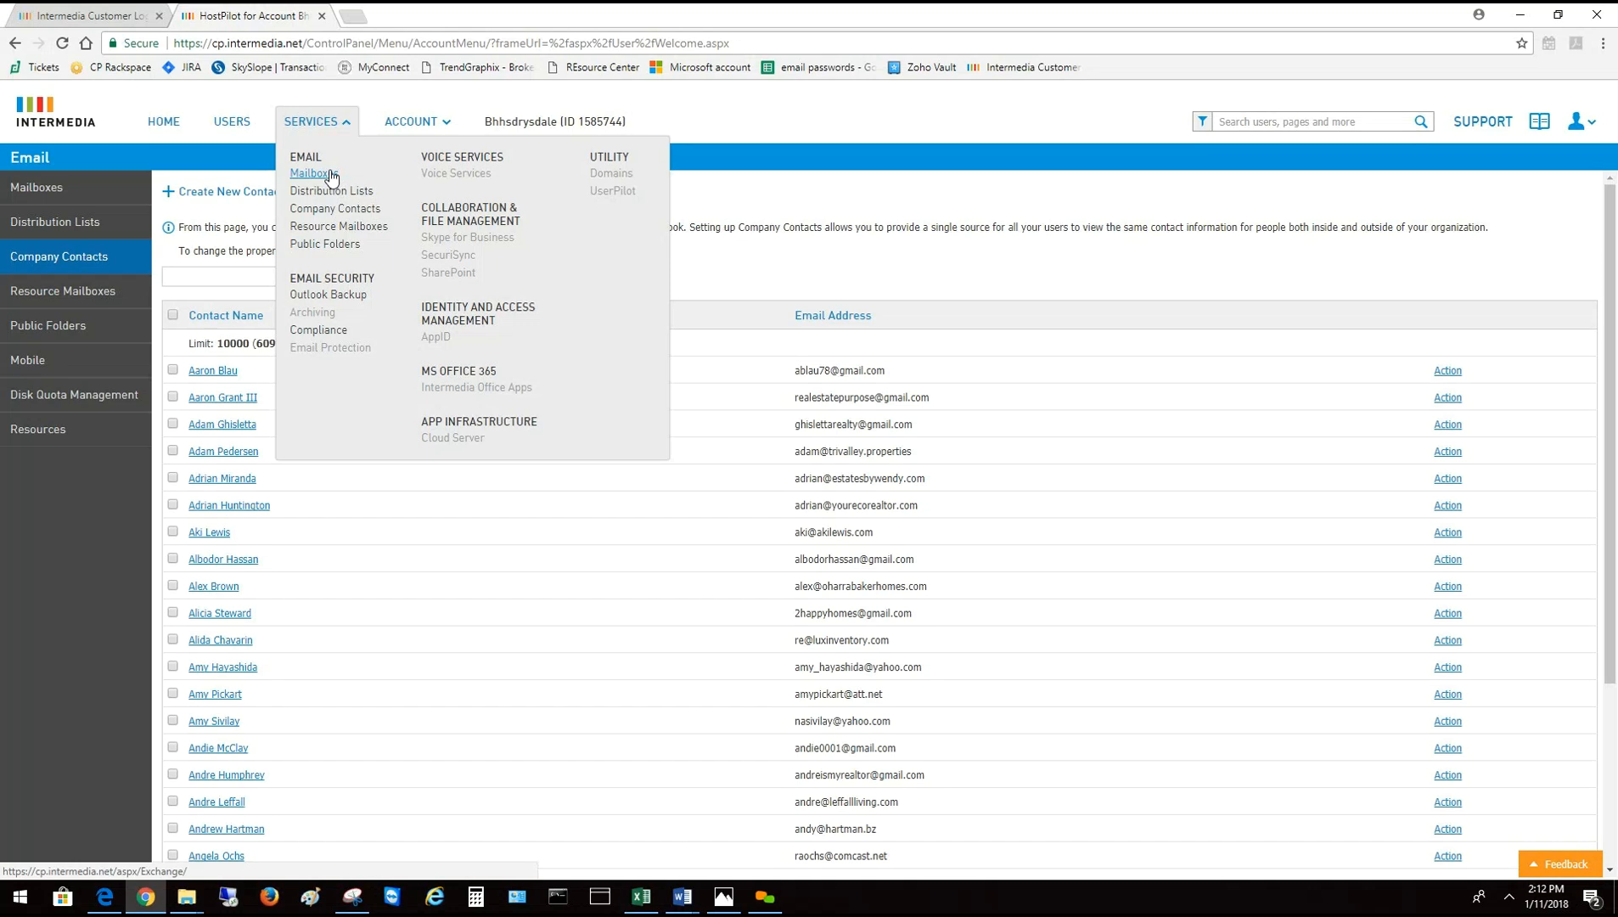
pyautogui.click(240, 123)
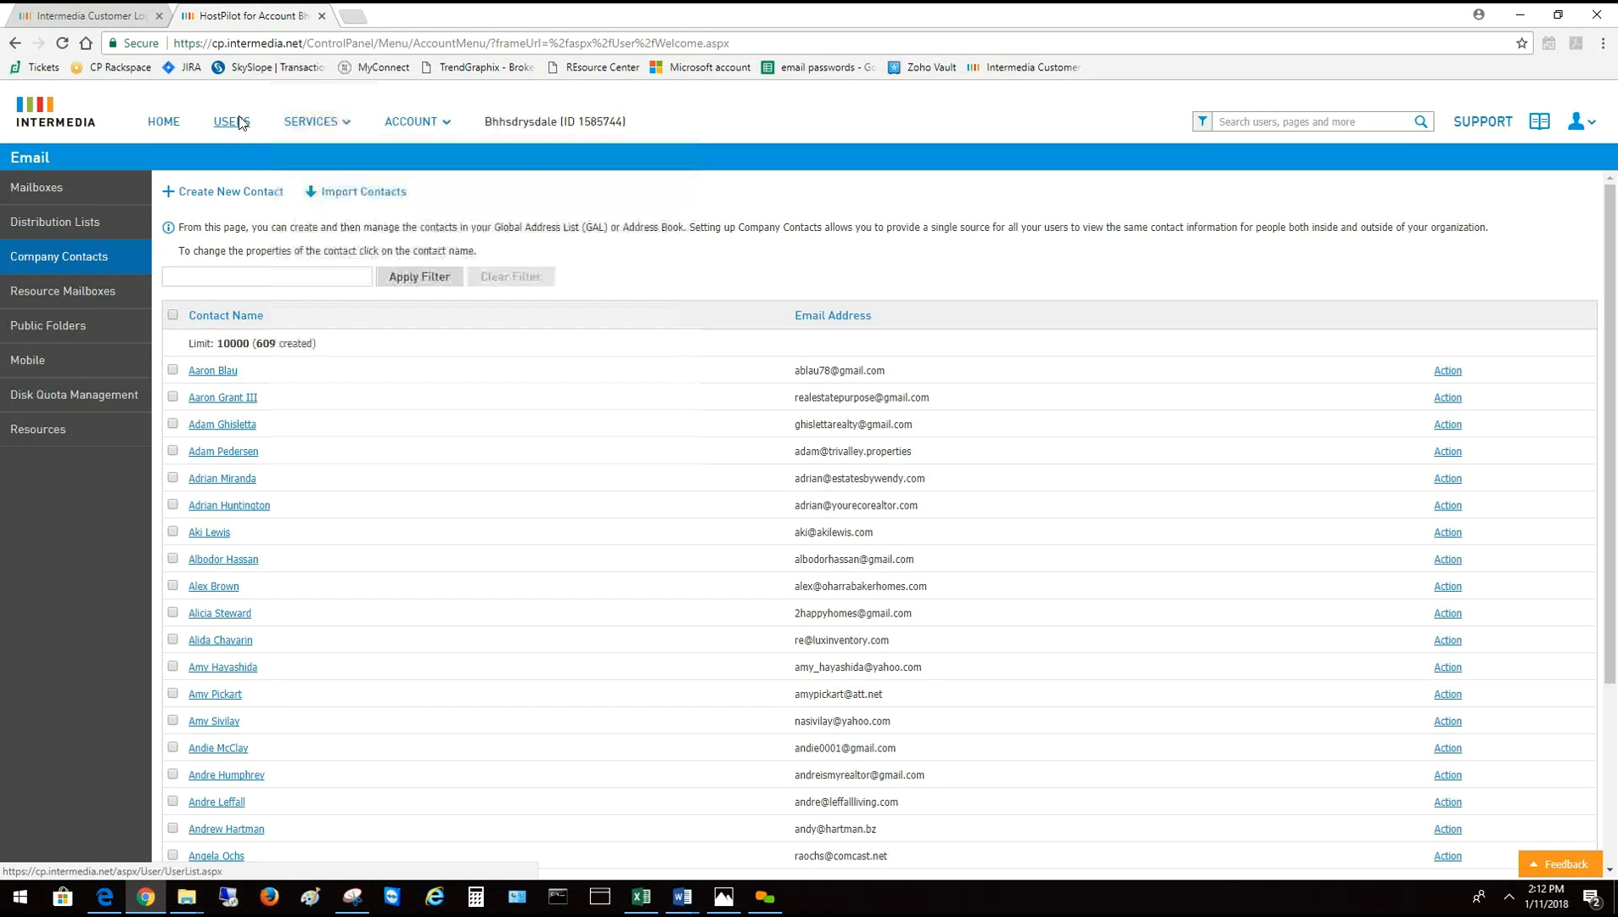
pyautogui.click(239, 122)
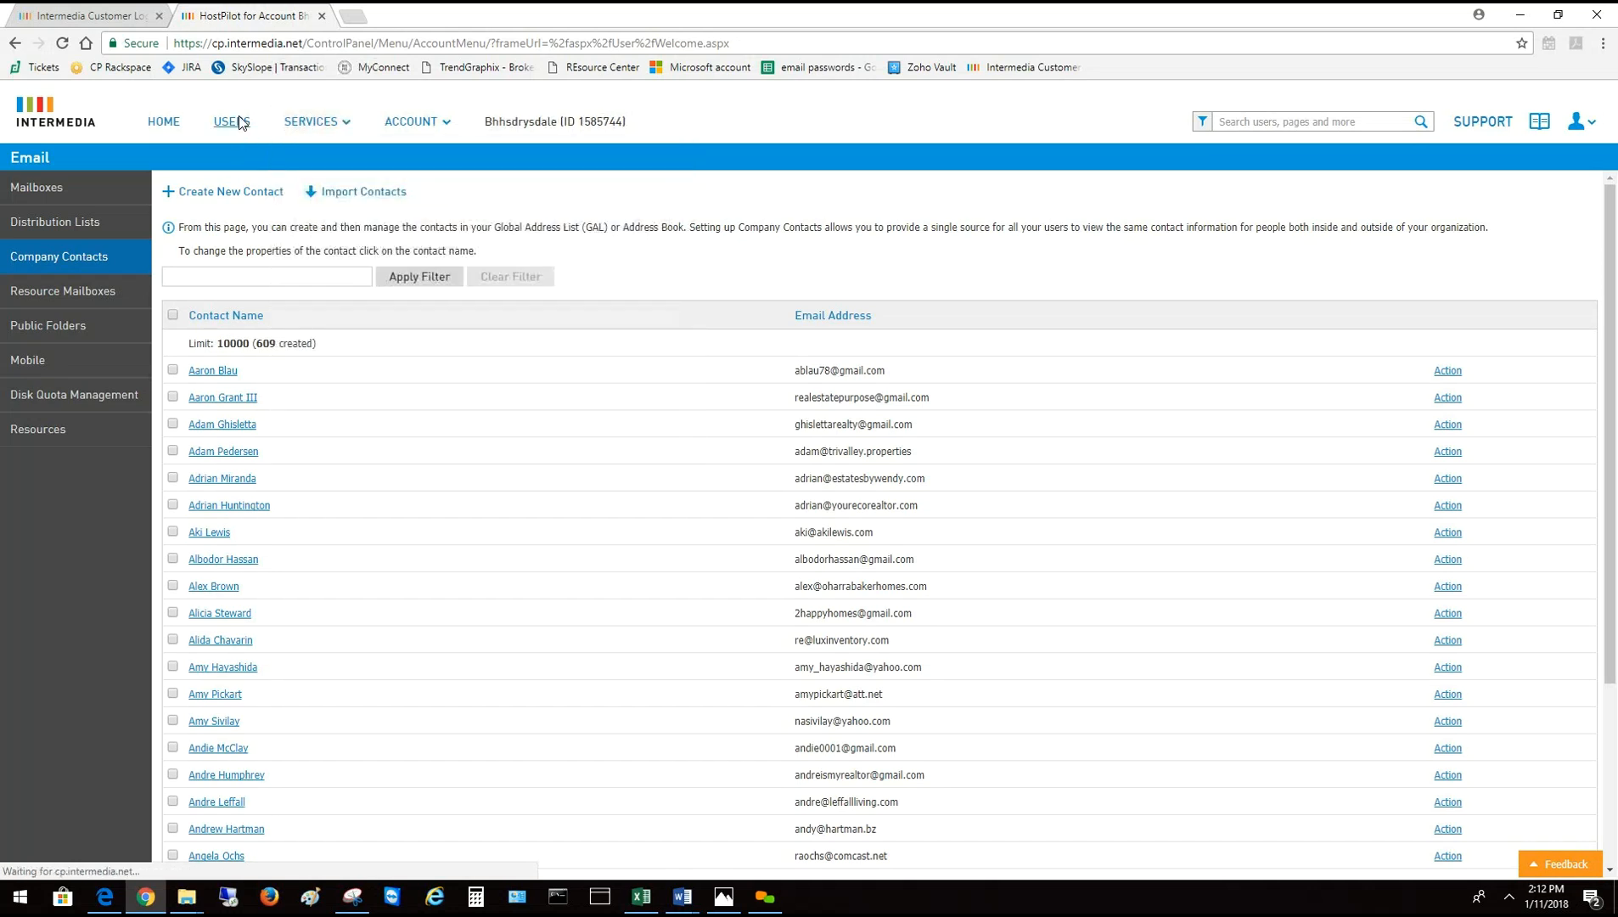
pyautogui.click(323, 124)
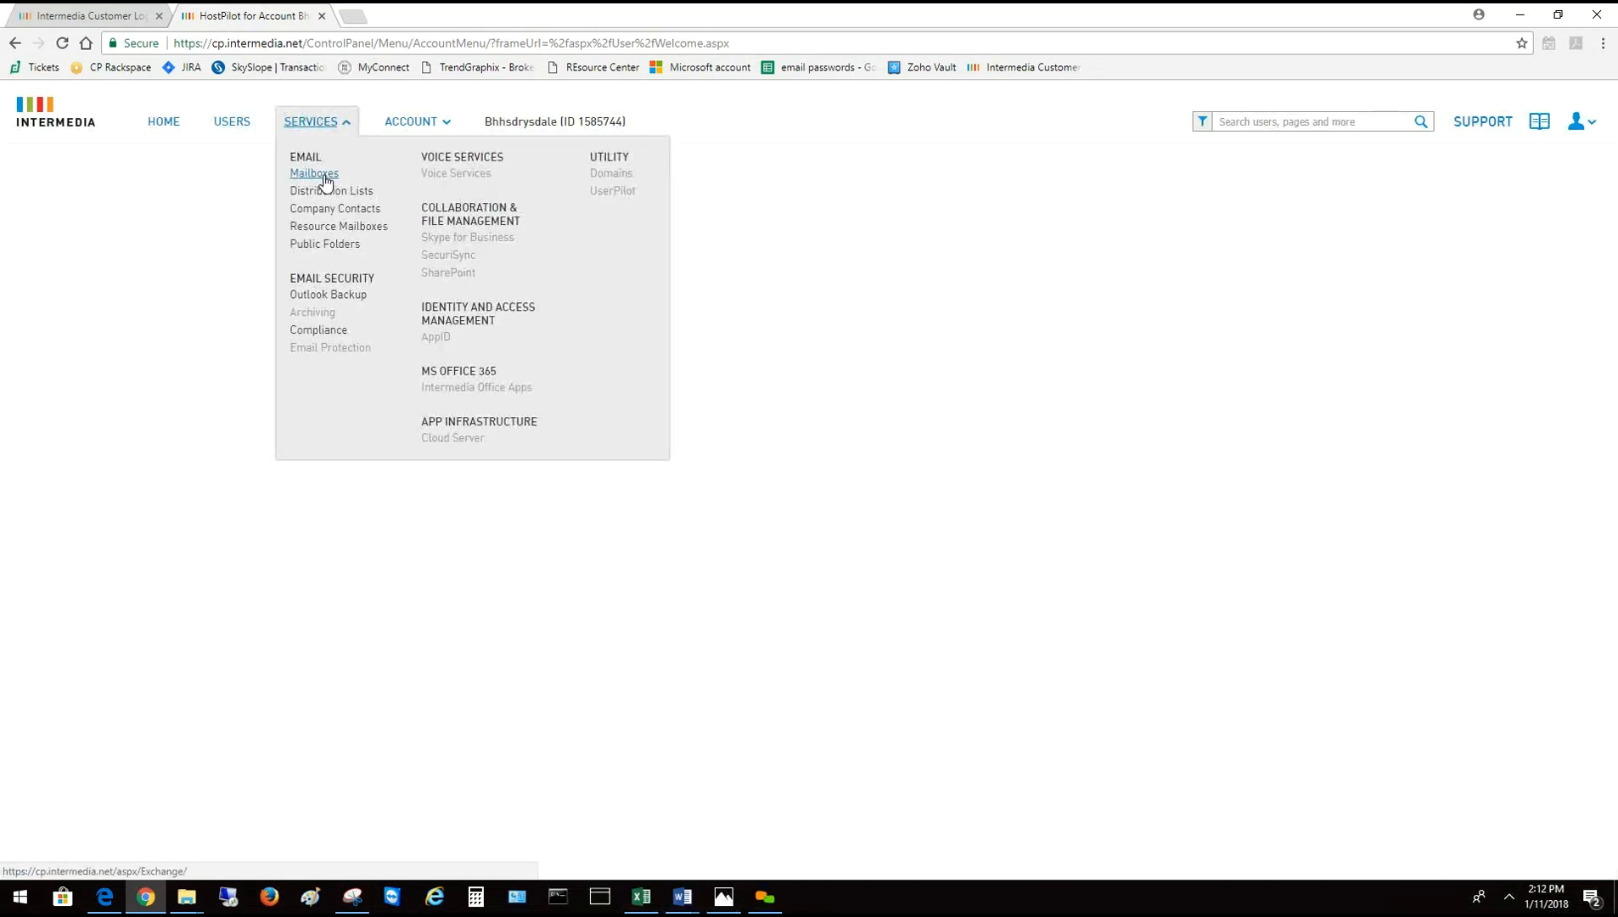
pyautogui.click(324, 179)
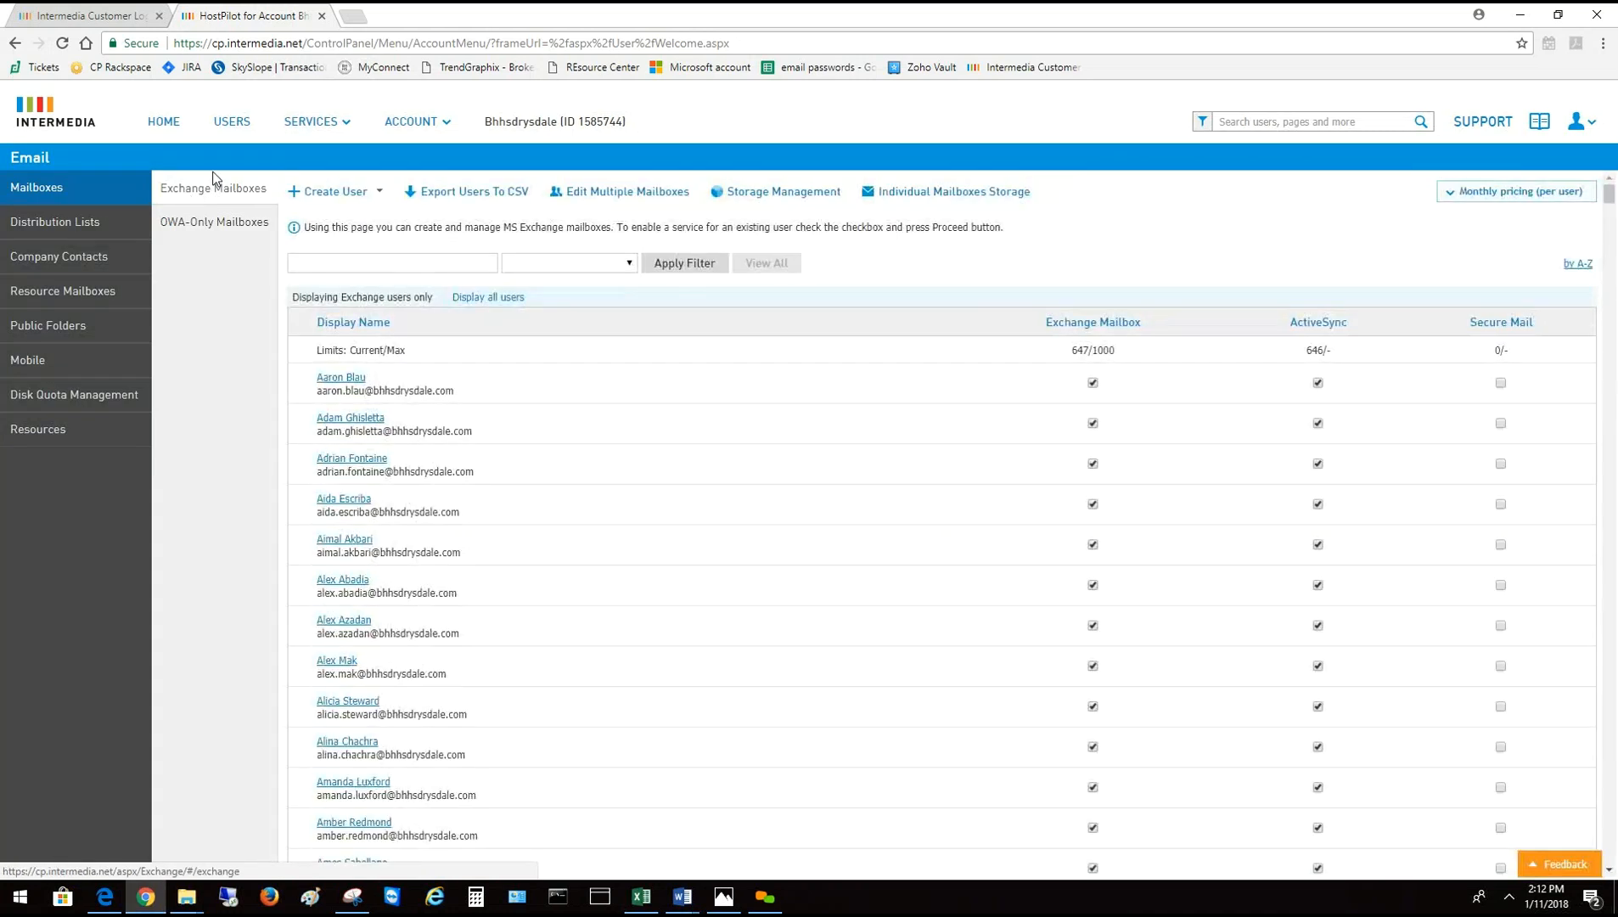
# Filter mailboxes by 'test' and open Test User's mailbox settings
pyautogui.click(408, 257)
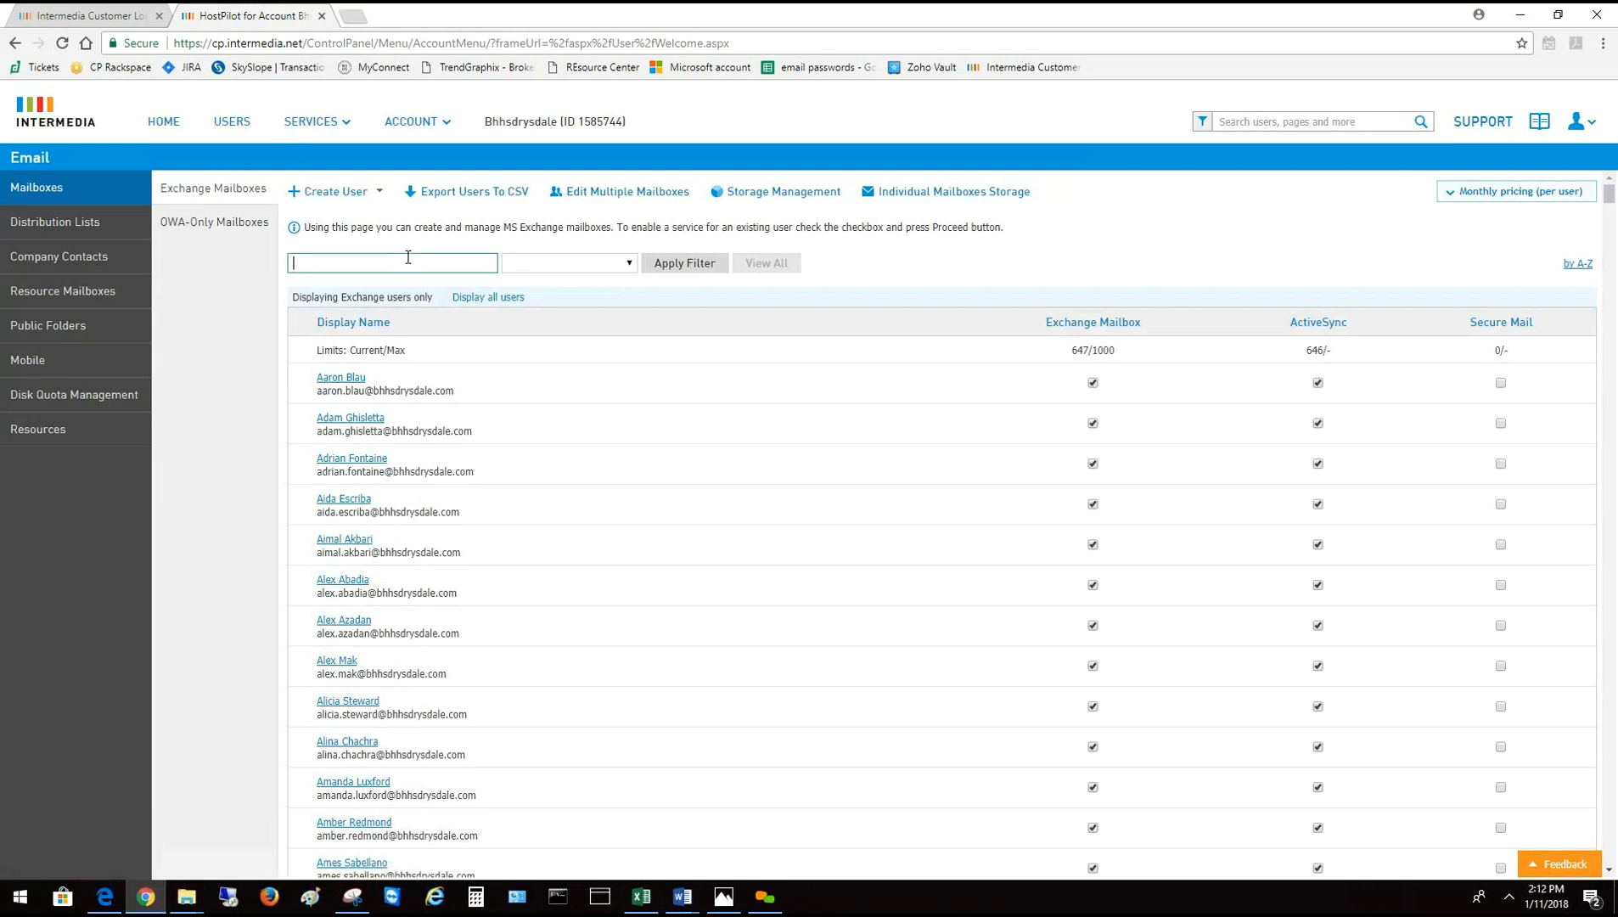
pyautogui.write('test')
pyautogui.click(692, 264)
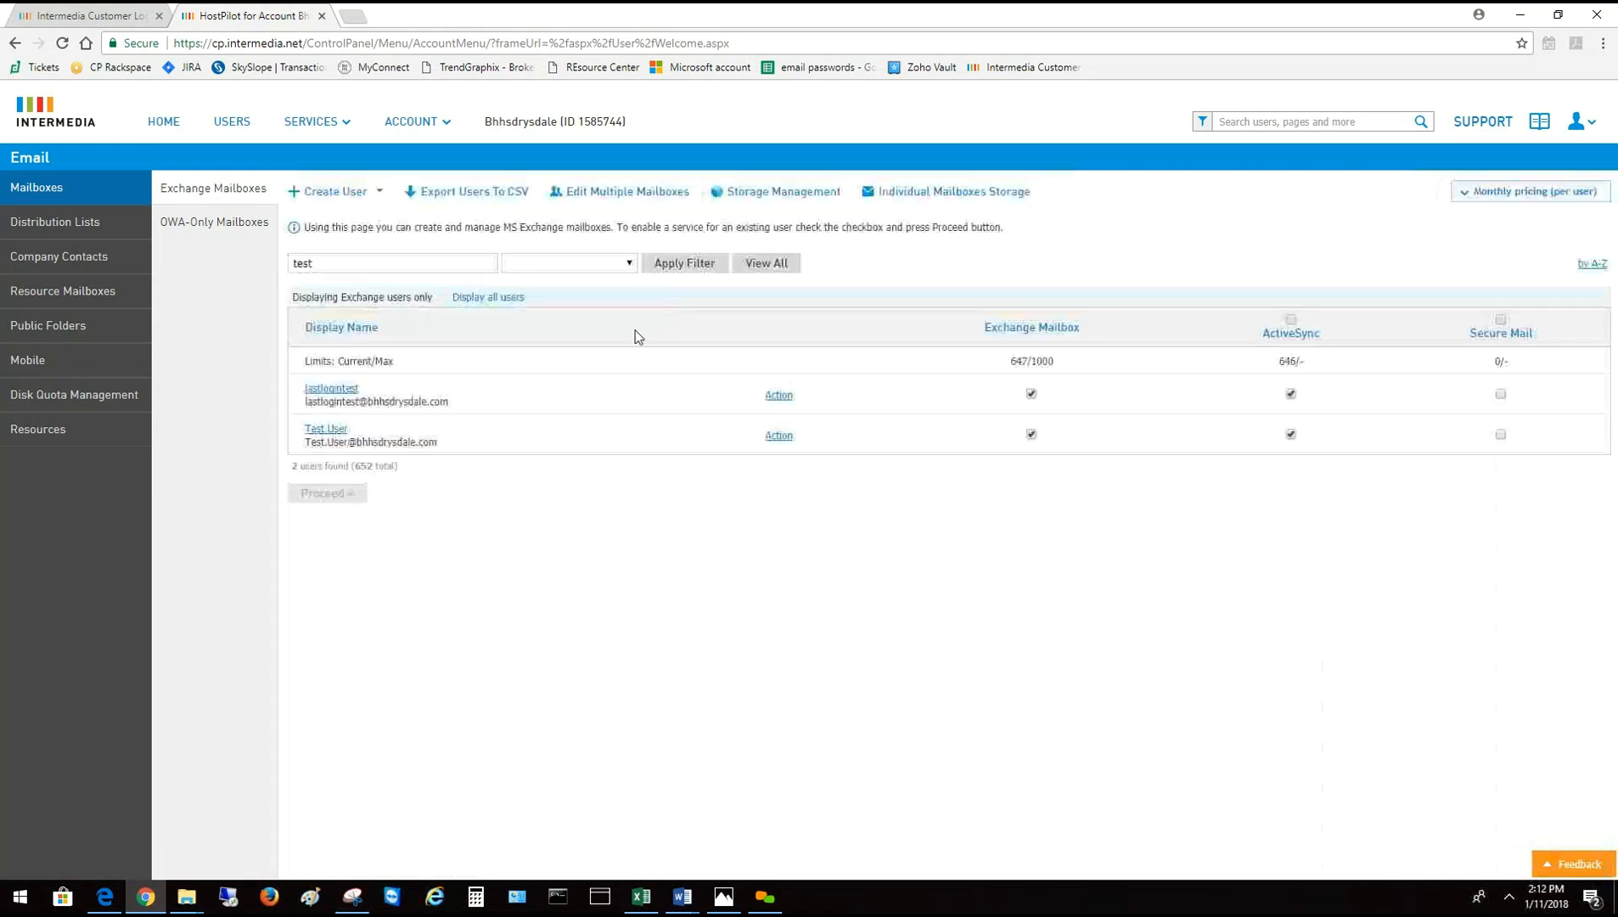
pyautogui.click(331, 431)
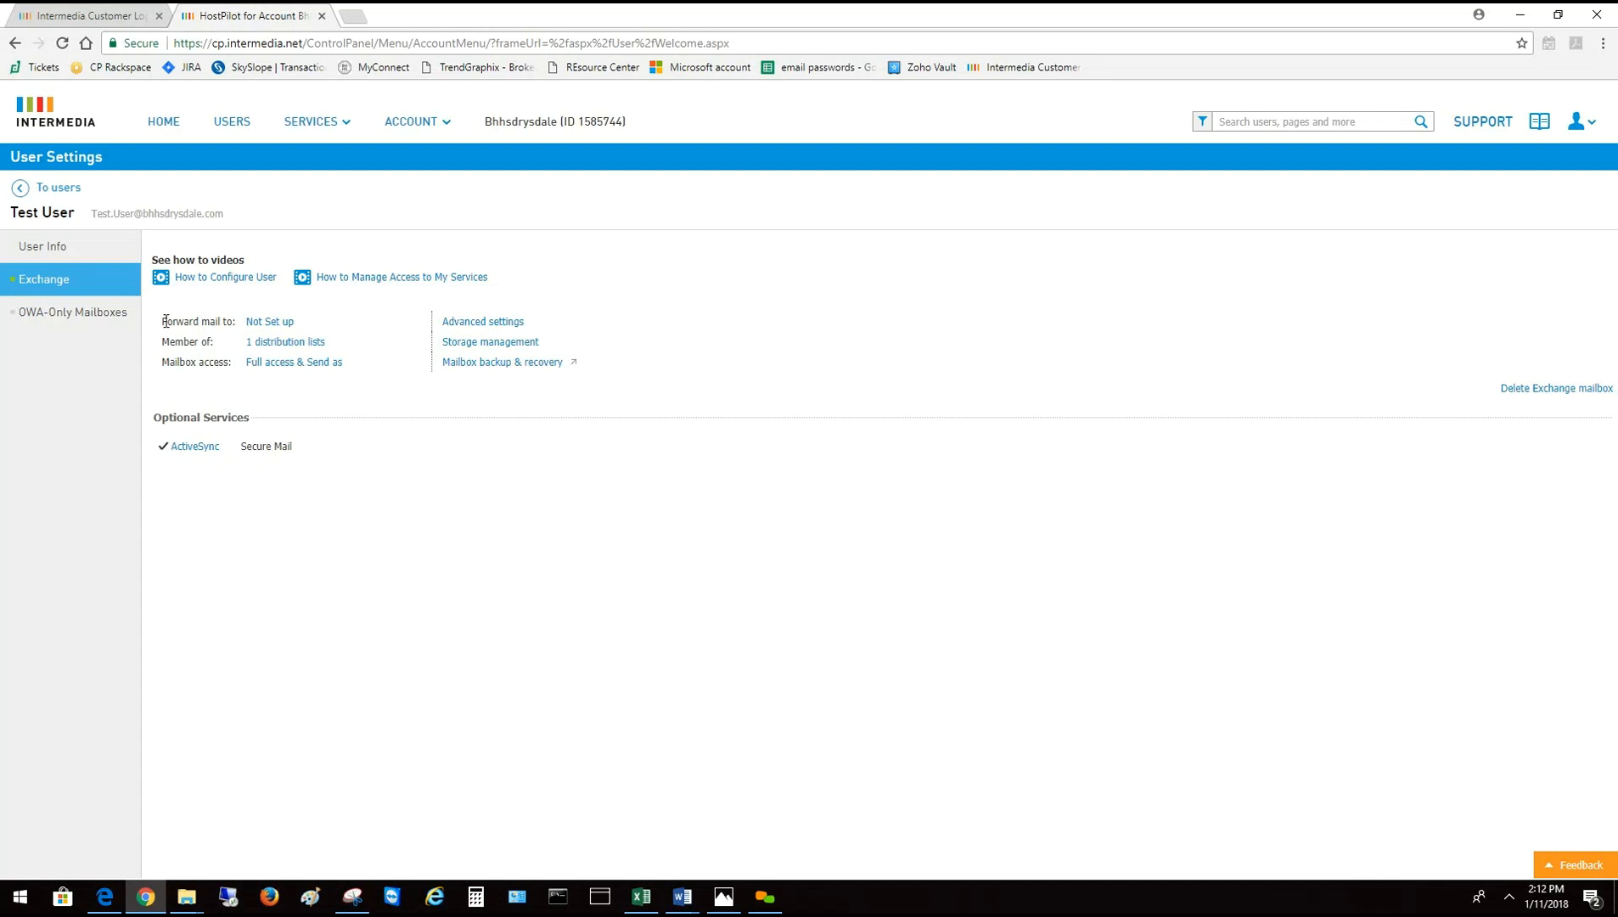
# Forward Test User's mail to the Test User contact, found by filtering 'test', and save
pyautogui.moveTo(161, 320); pyautogui.dragTo(353, 307)
pyautogui.click(353, 308)
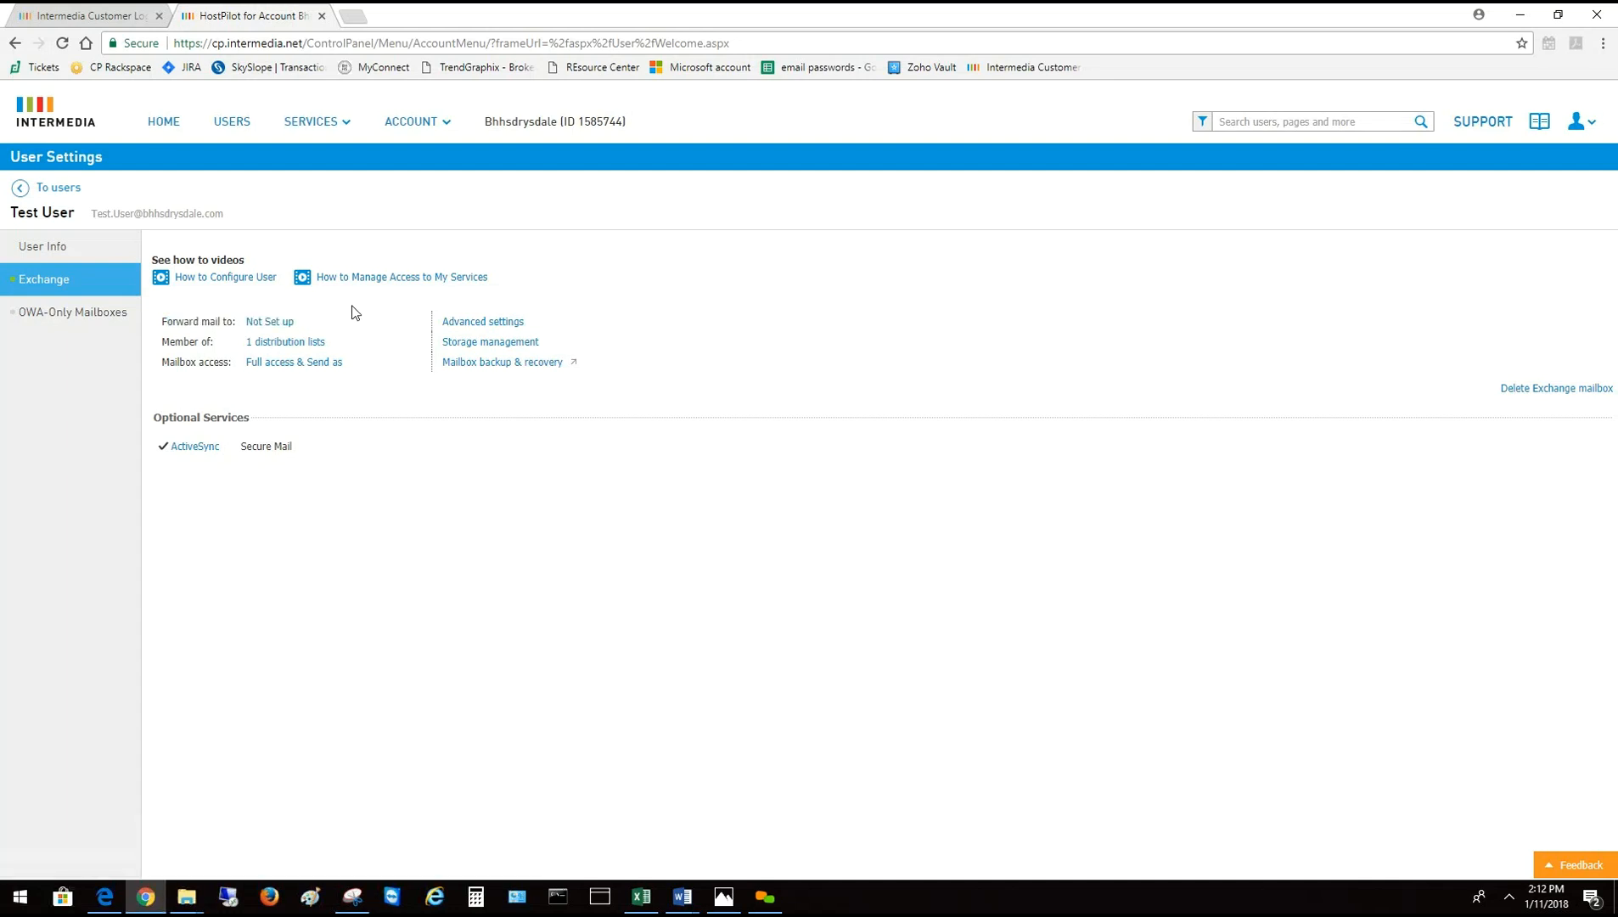
pyautogui.click(270, 322)
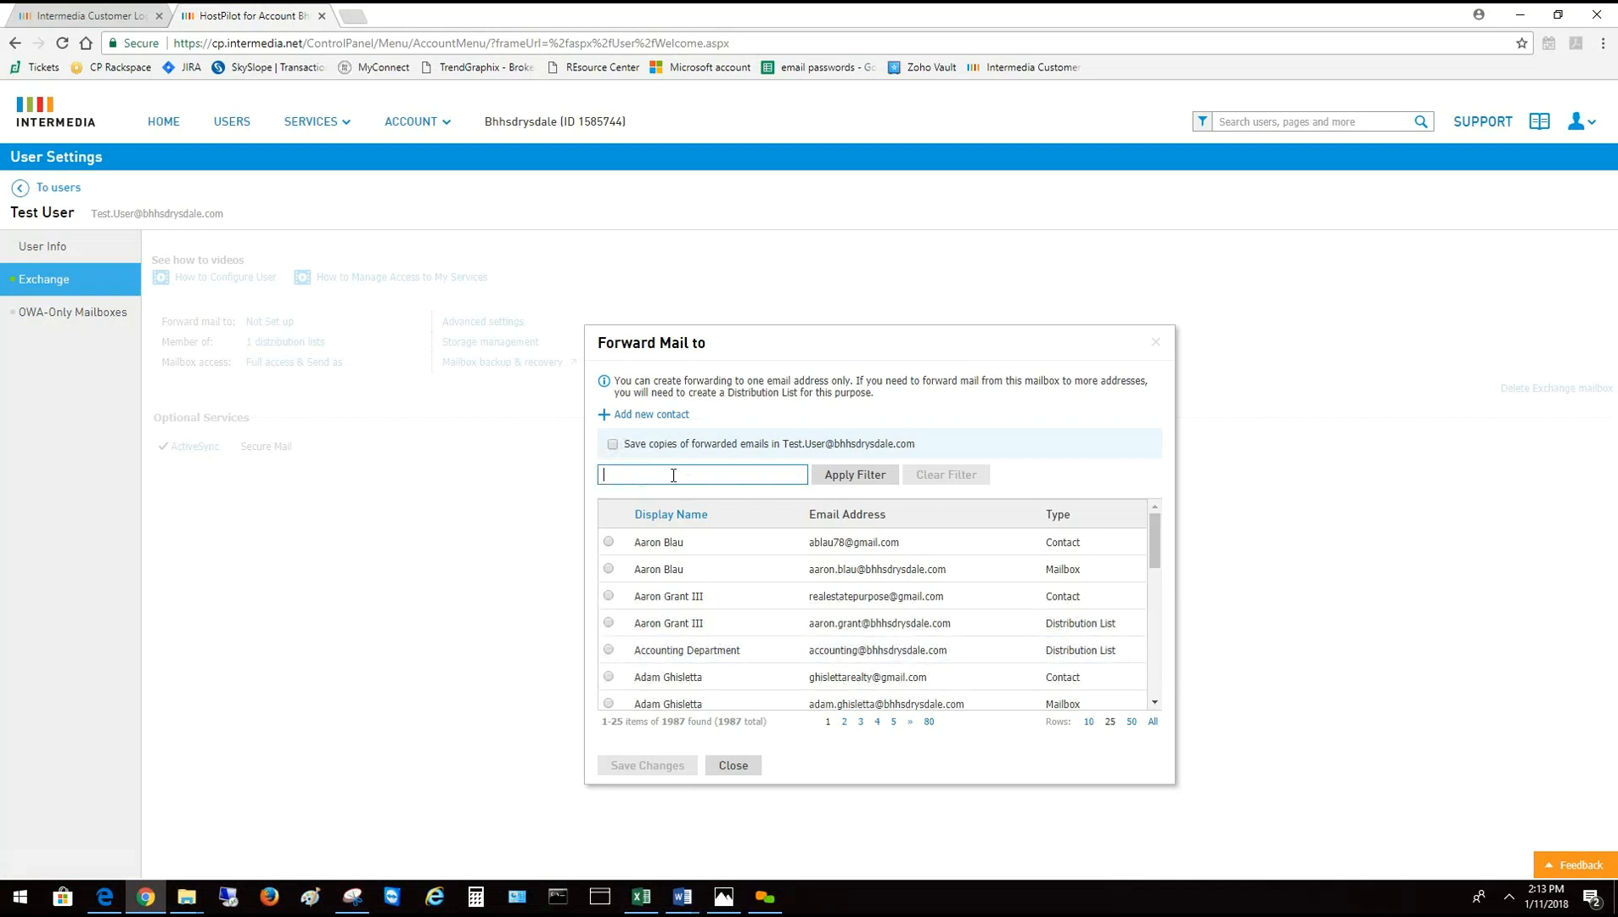
pyautogui.write('test')
pyautogui.click(842, 474)
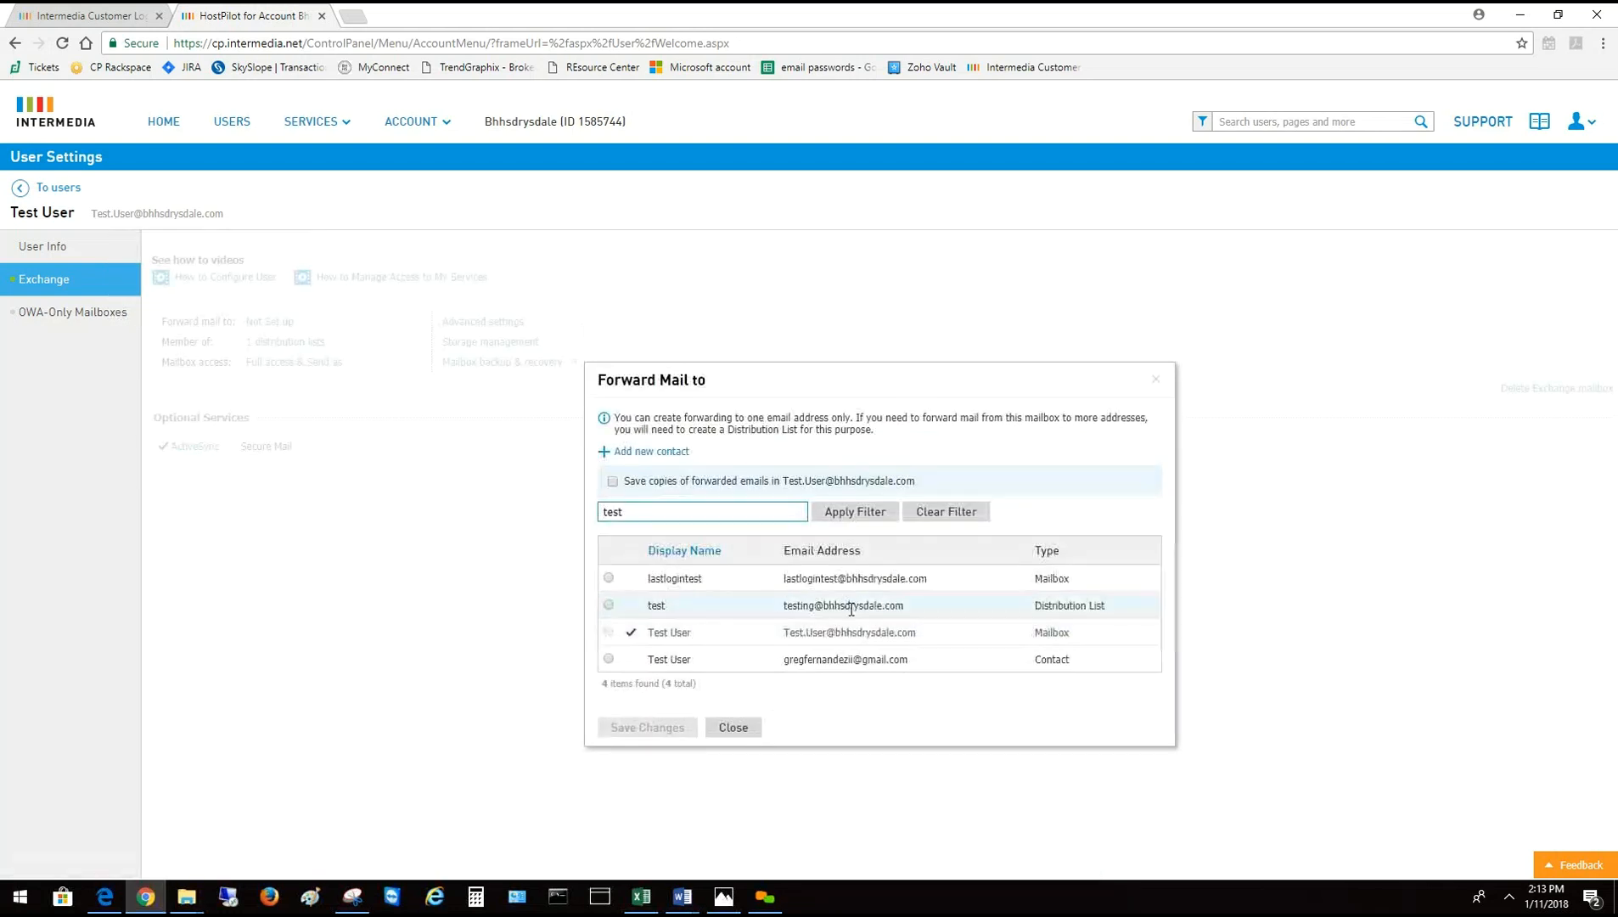
pyautogui.click(609, 658)
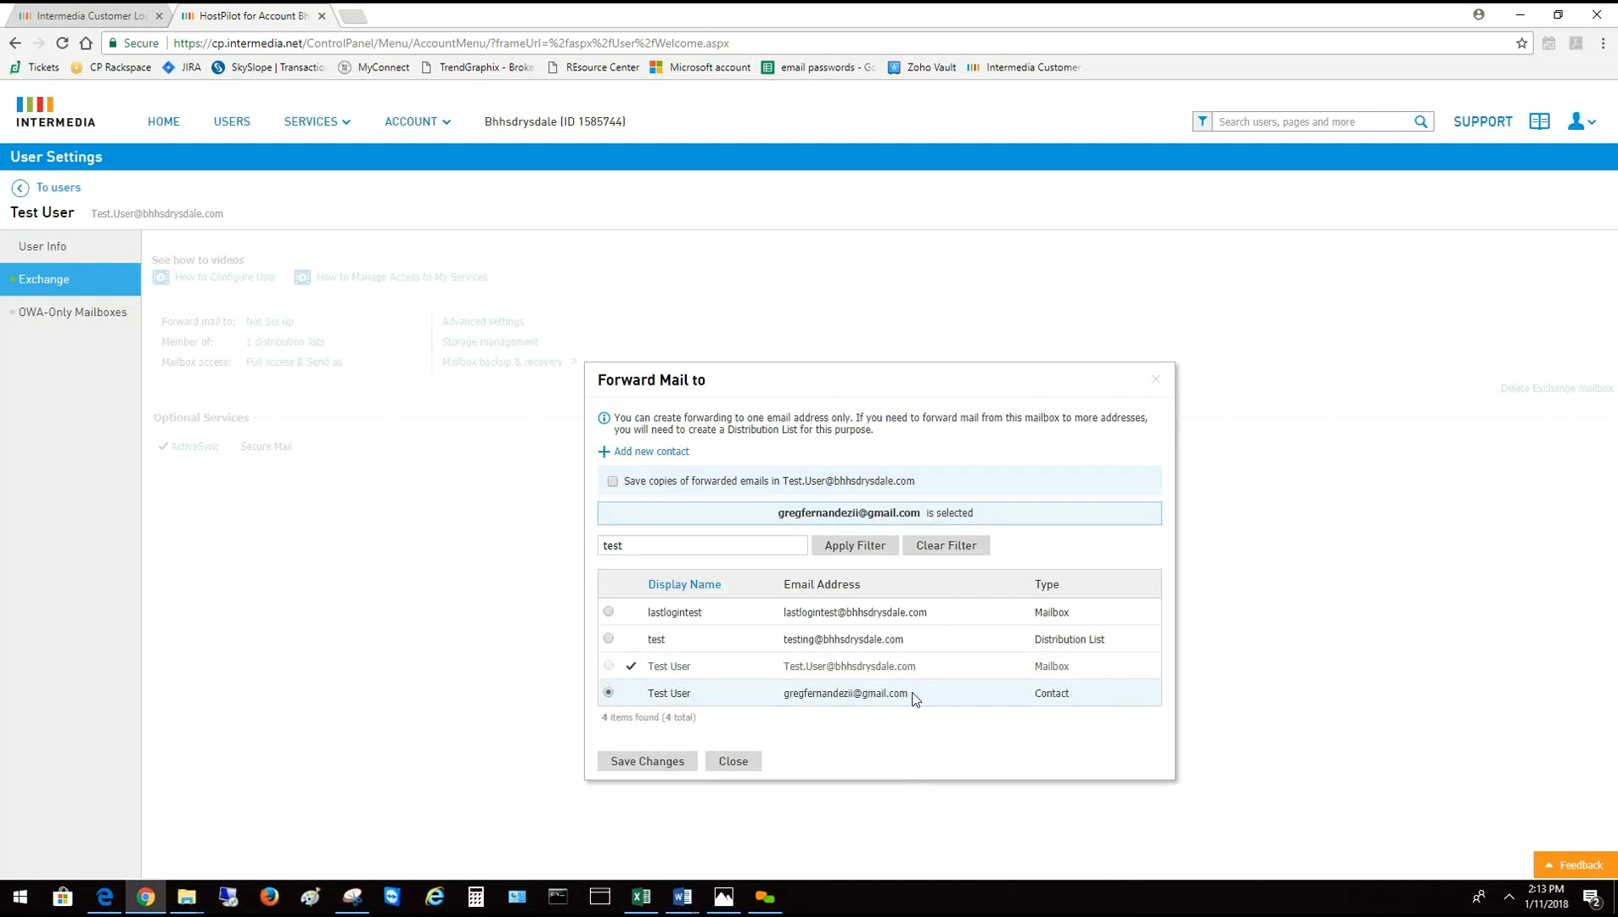
pyautogui.click(643, 764)
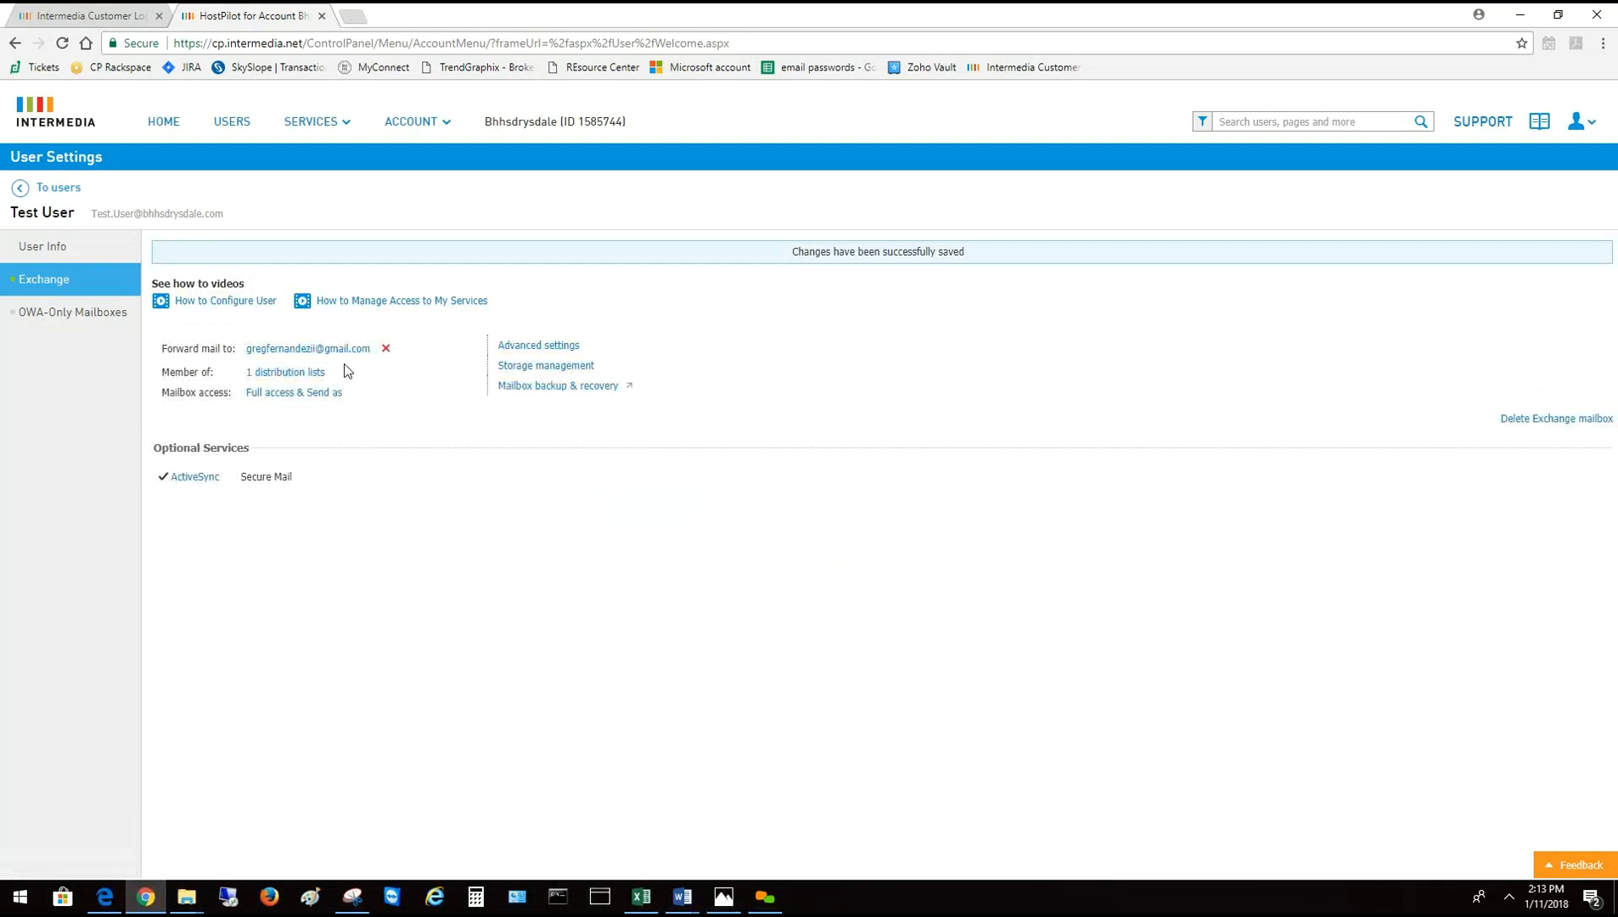
pyautogui.moveTo(167, 348); pyautogui.dragTo(405, 346)
# Re-save forwarding to the Test User contact with 'Save copies of forwarded emails' ticked
pyautogui.click(300, 348)
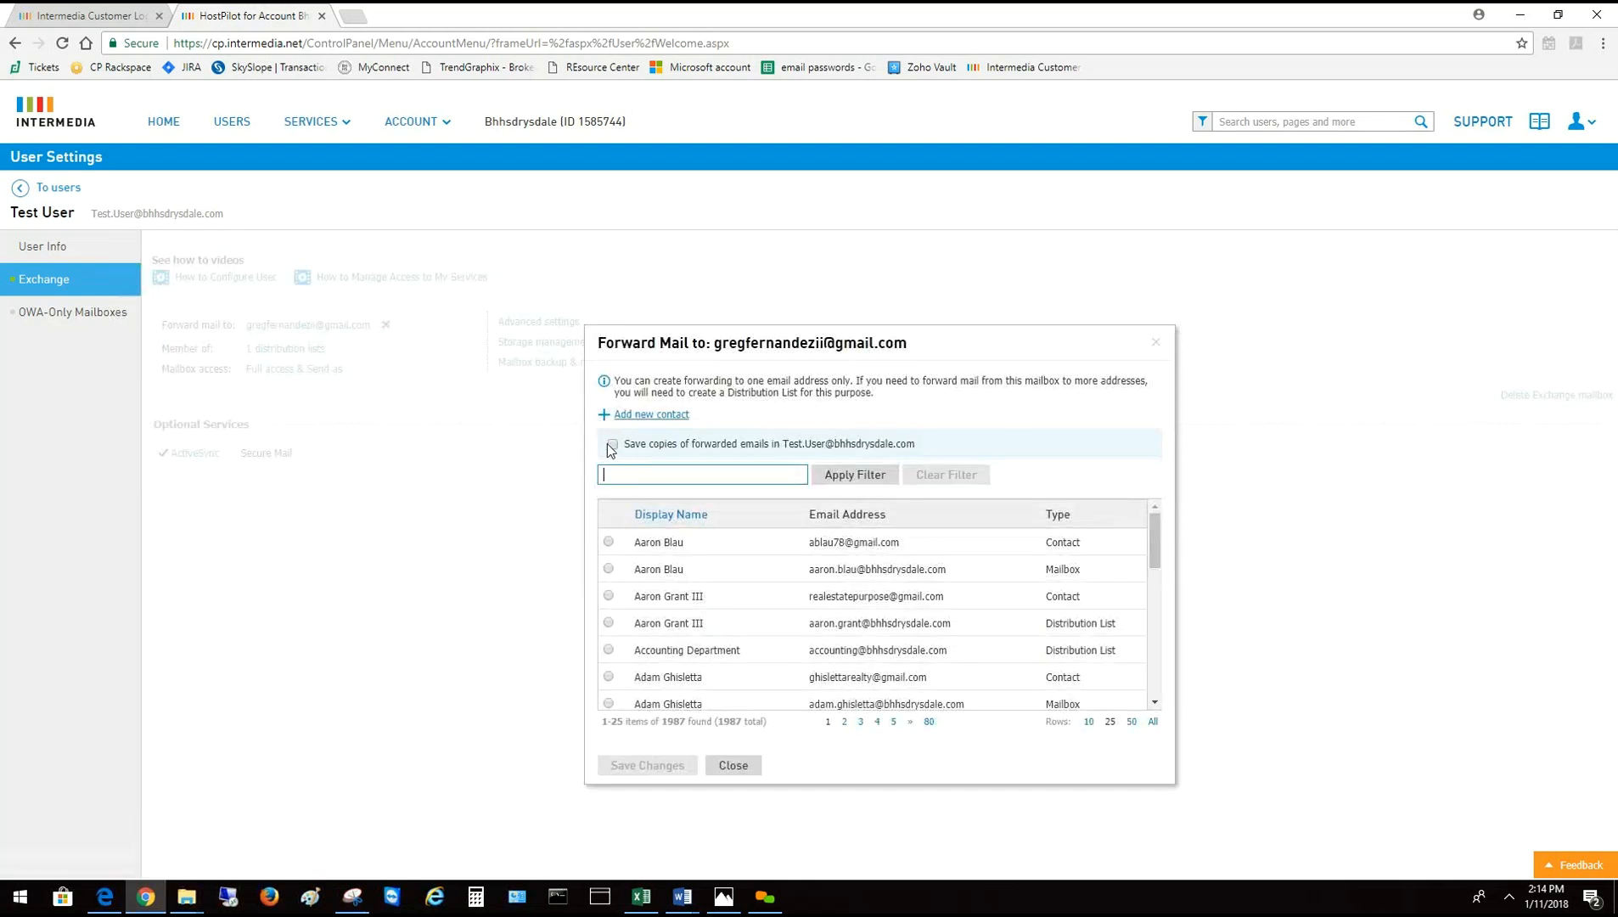
pyautogui.click(612, 445)
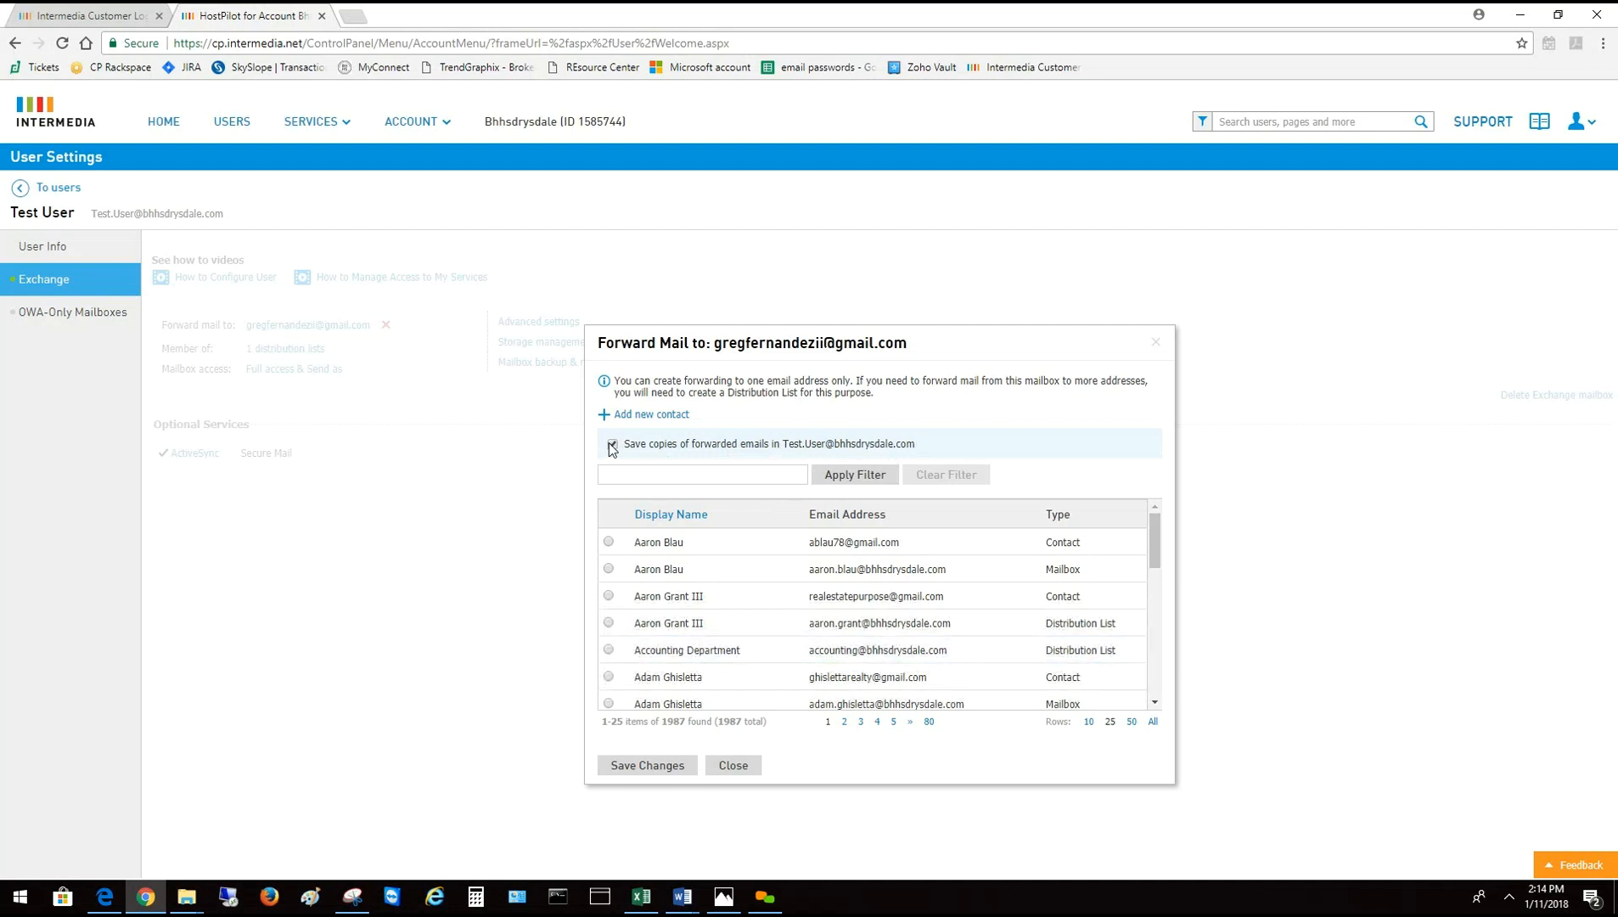
pyautogui.click(666, 478)
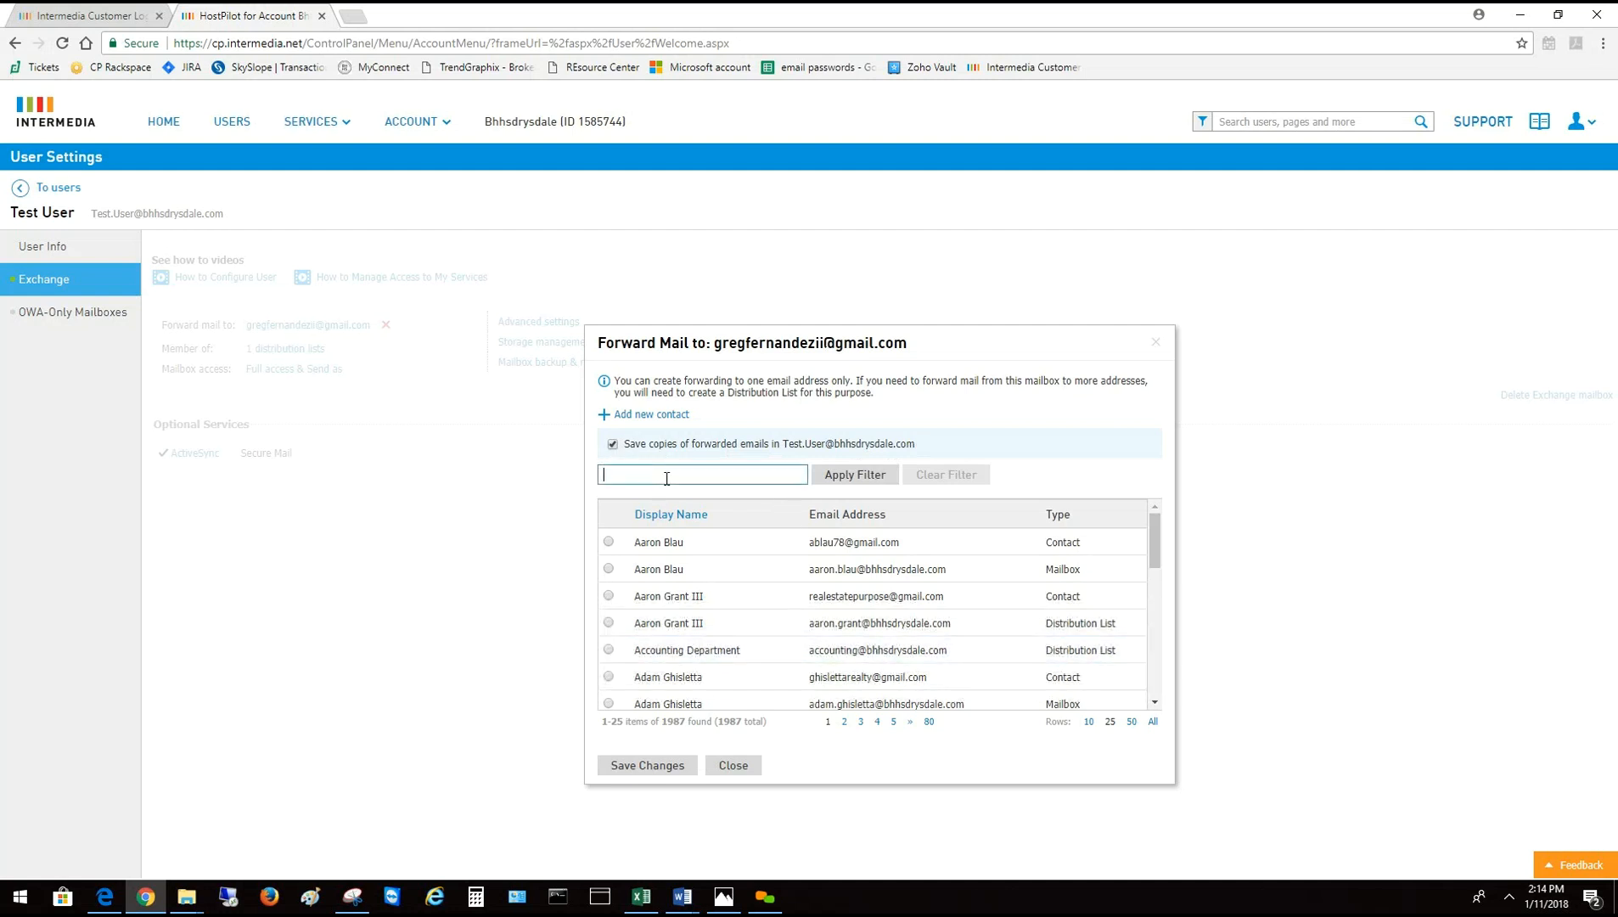
pyautogui.write('test')
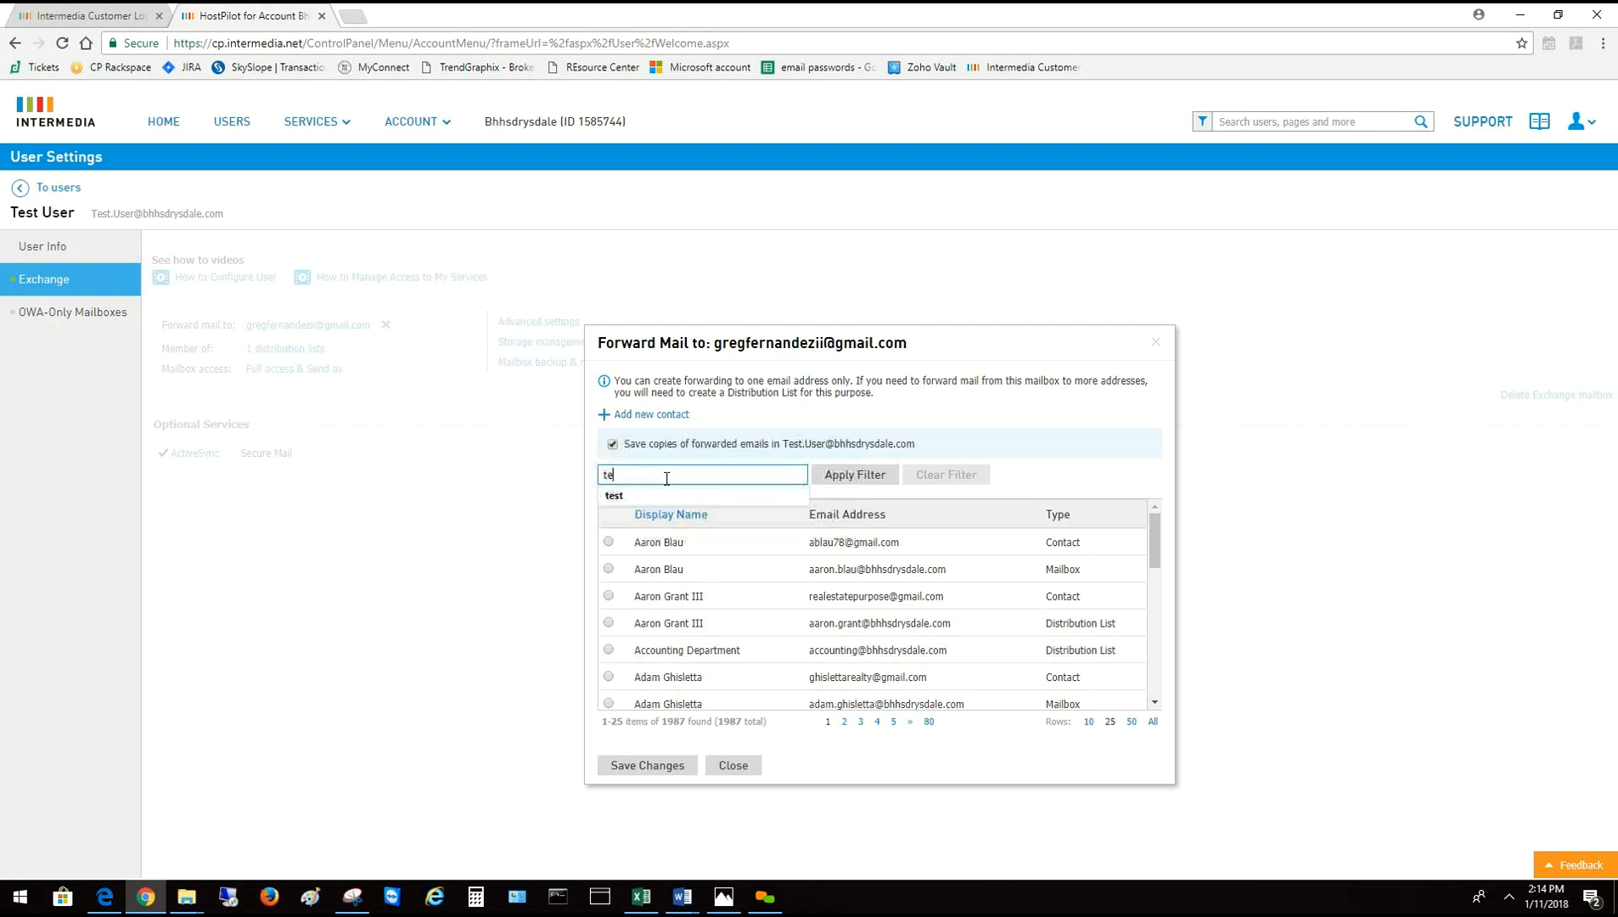
pyautogui.click(845, 474)
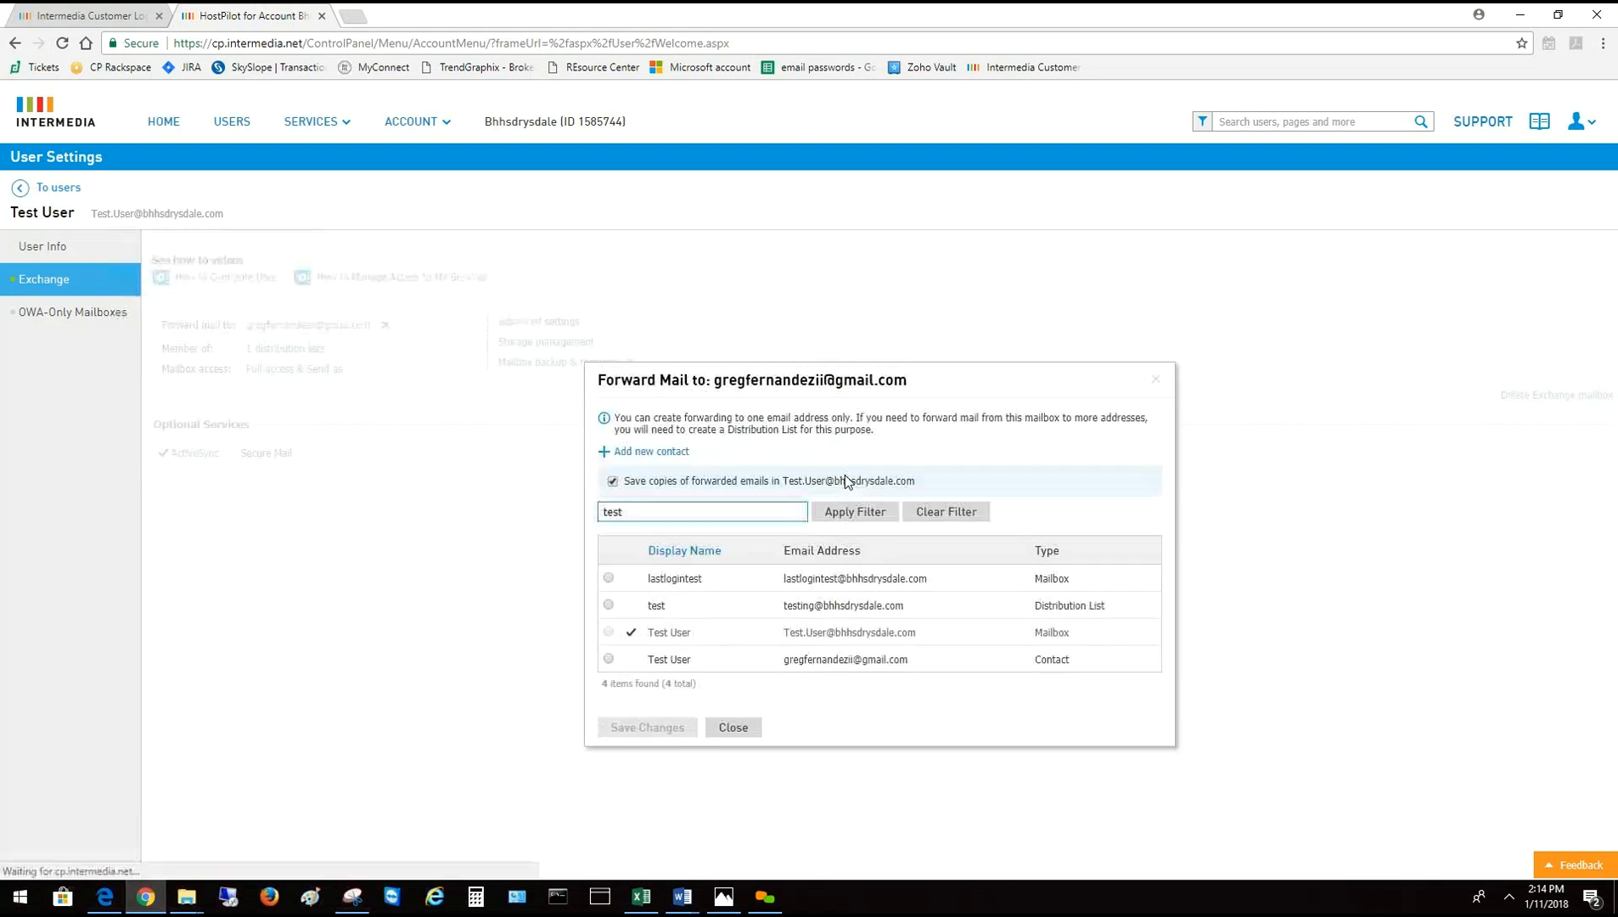
pyautogui.click(608, 660)
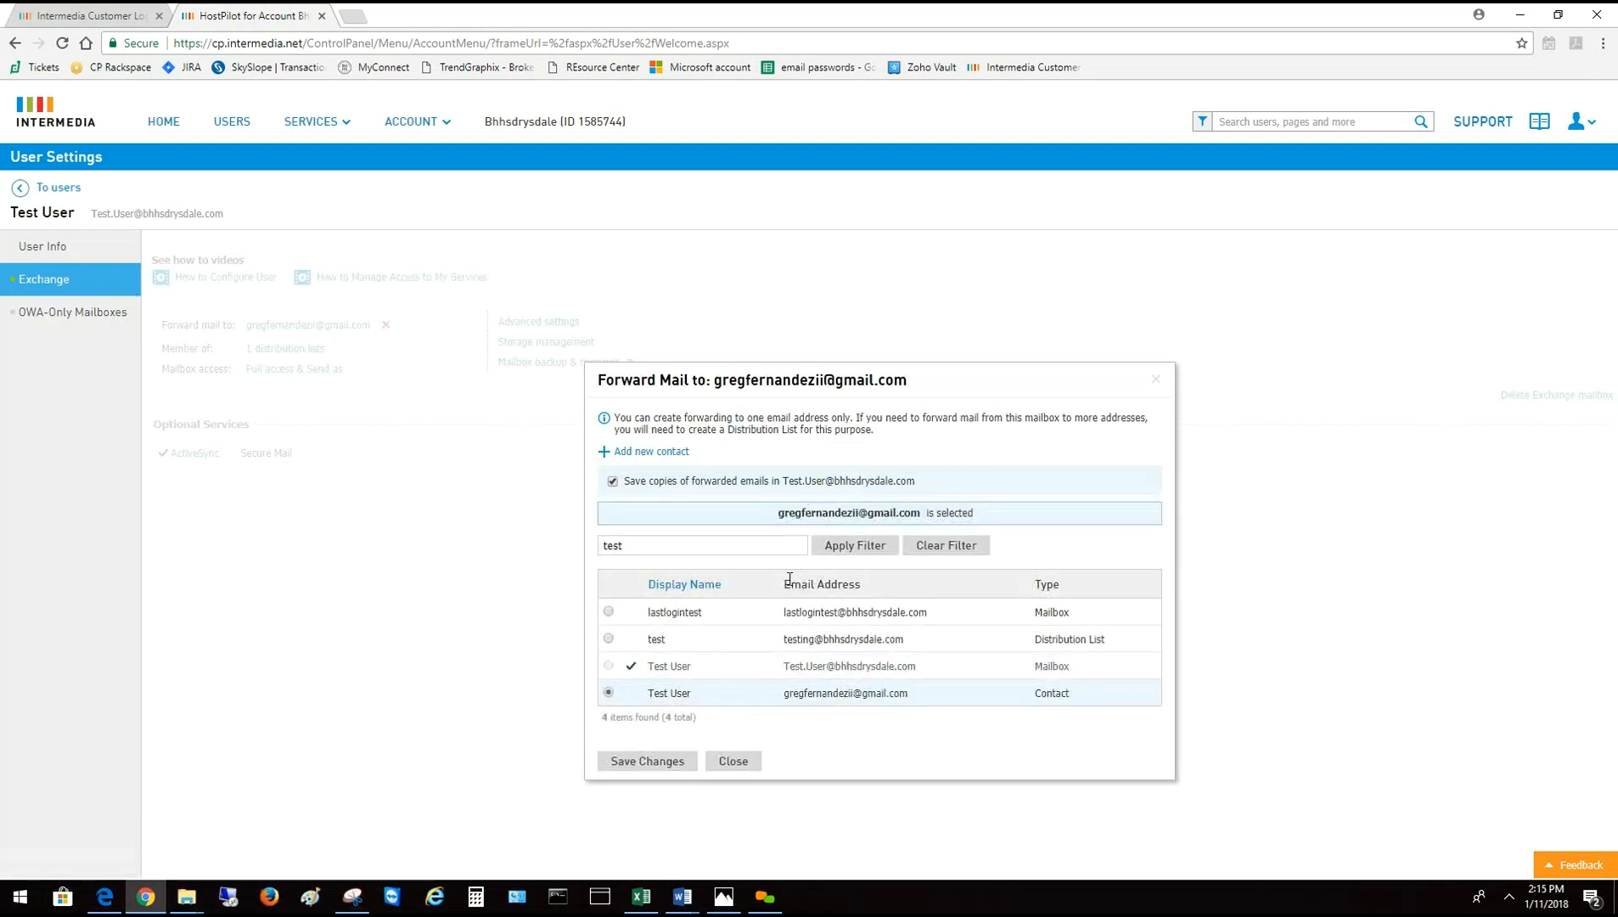
pyautogui.click(616, 484)
pyautogui.click(615, 484)
pyautogui.click(640, 762)
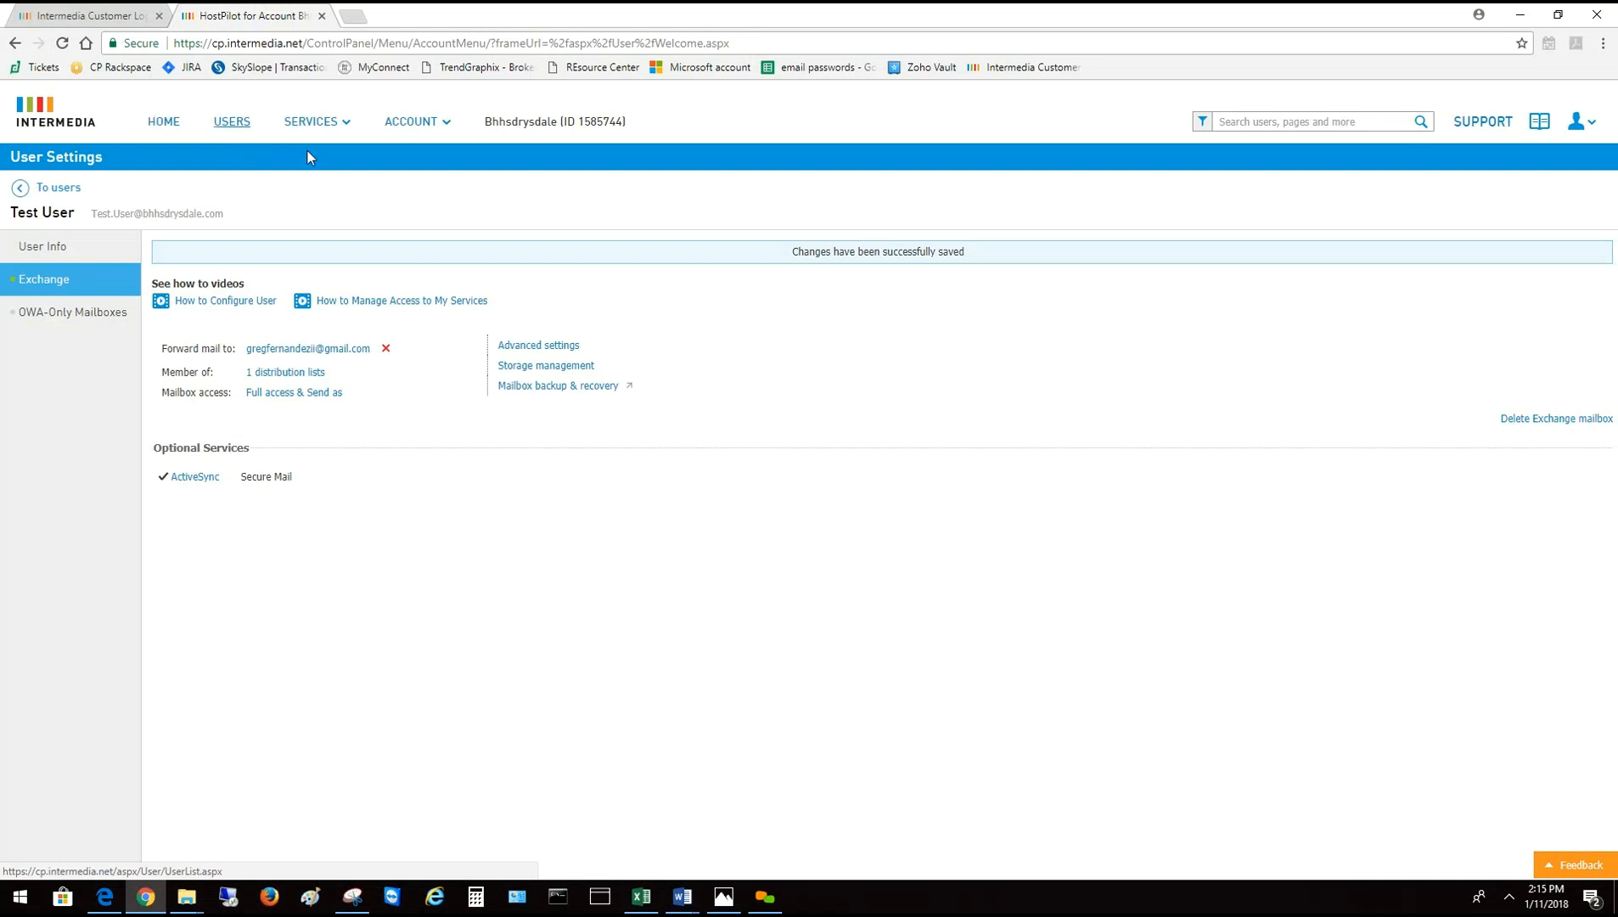
# Return to the Users list and open the SERVICES menu
pyautogui.click(230, 125)
pyautogui.click(312, 125)
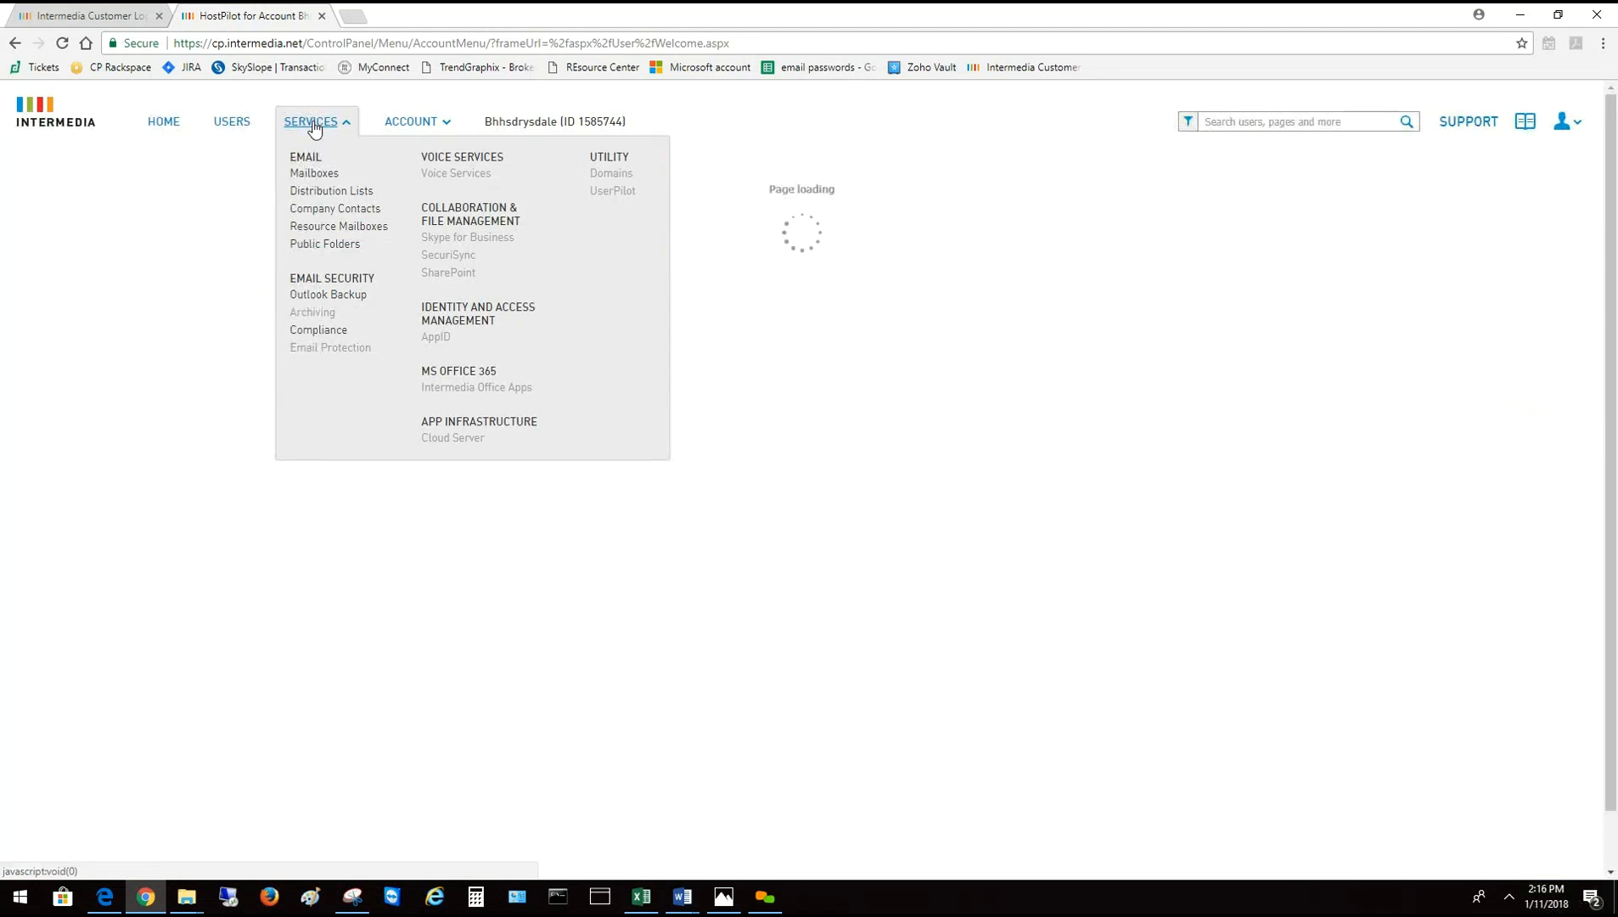
# Create a company contact named 'New User' with an external e-mail address
pyautogui.click(332, 209)
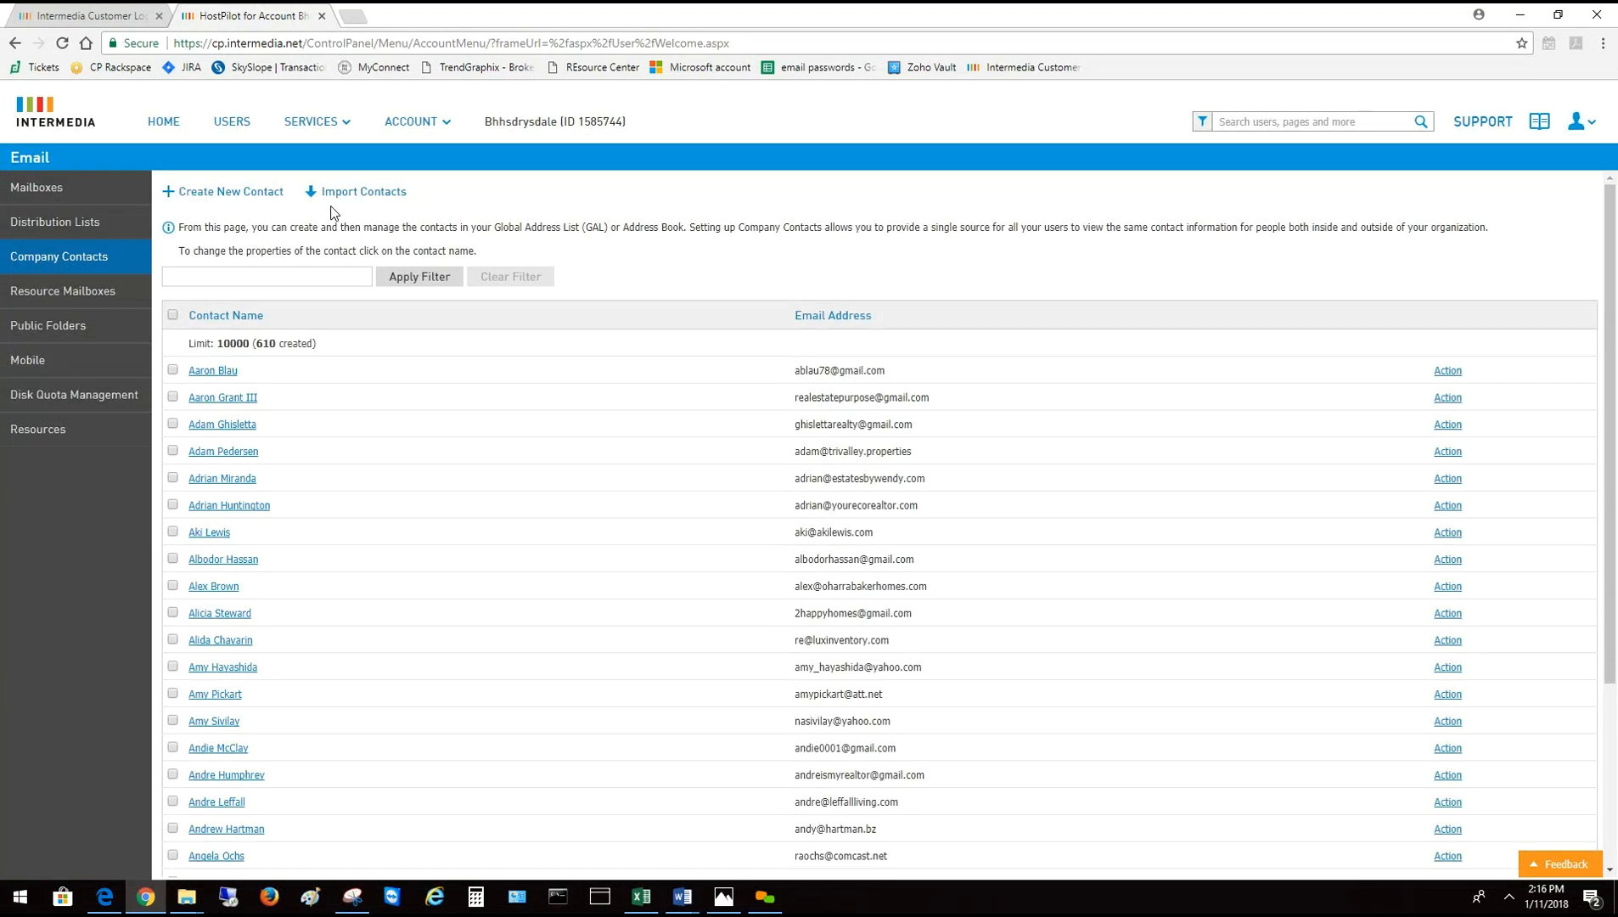
pyautogui.click(235, 198)
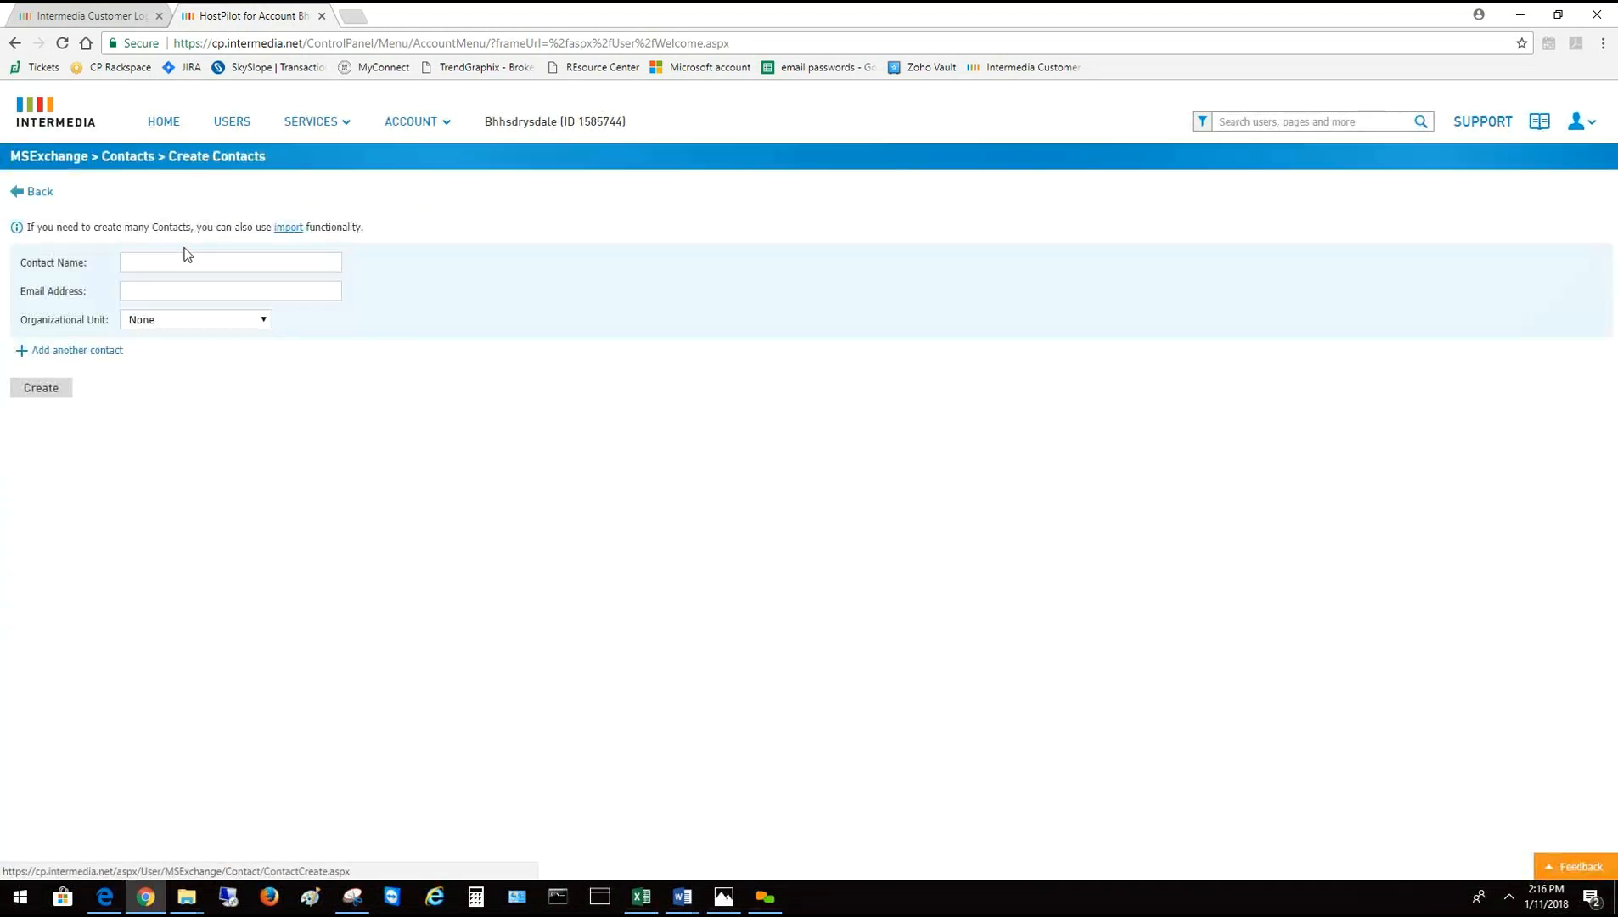
pyautogui.click(168, 262)
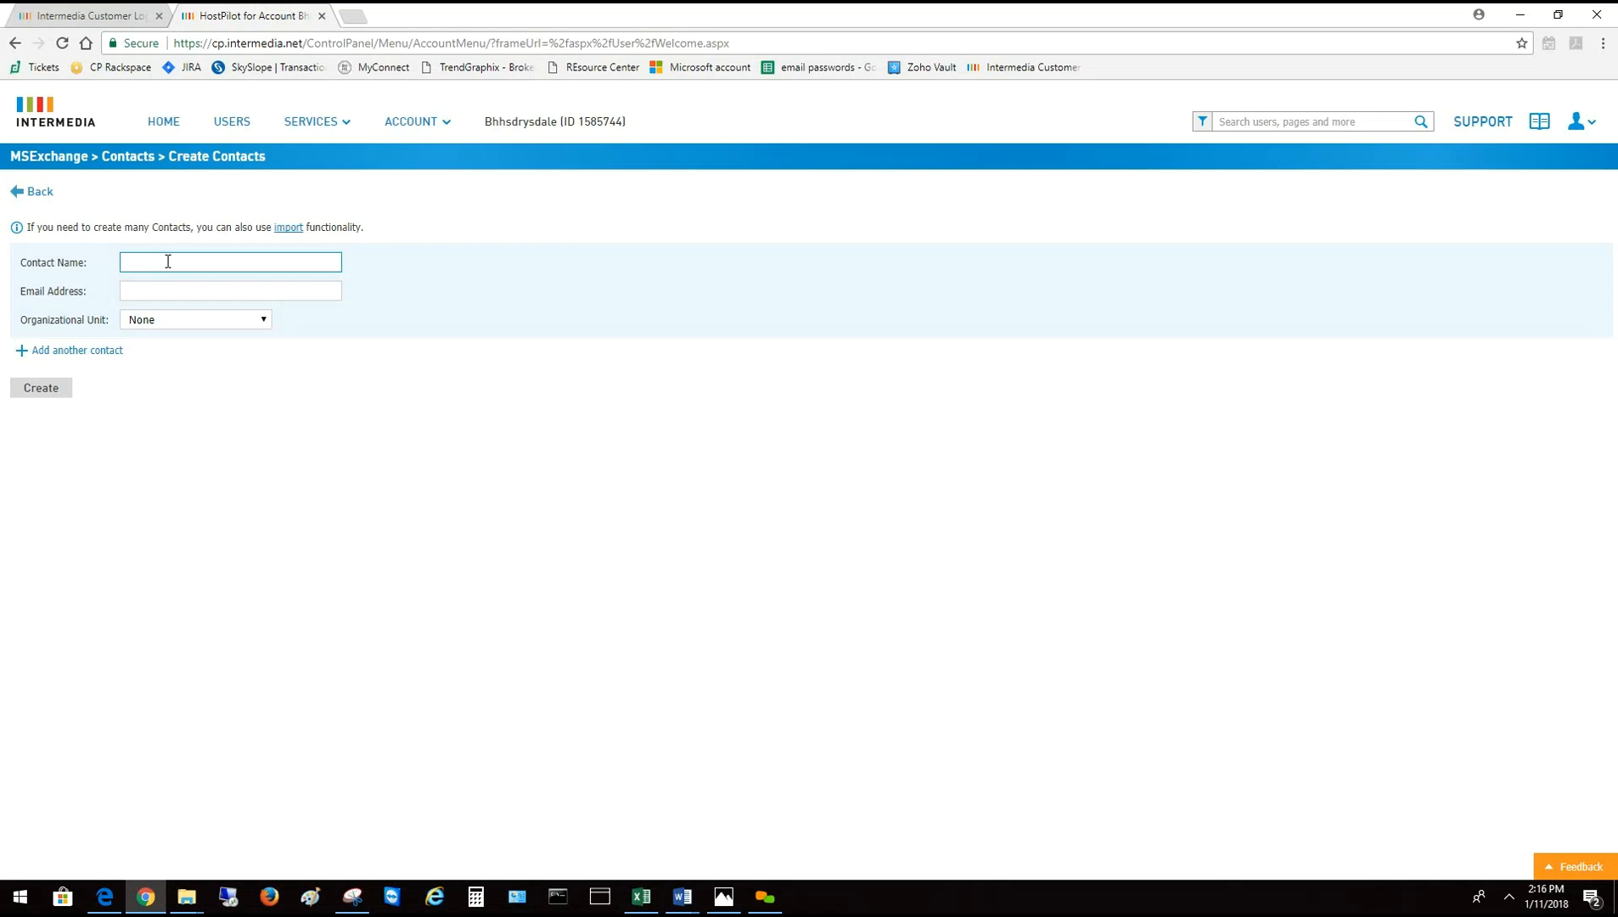
pyautogui.write('New User')
pyautogui.press('Tab')
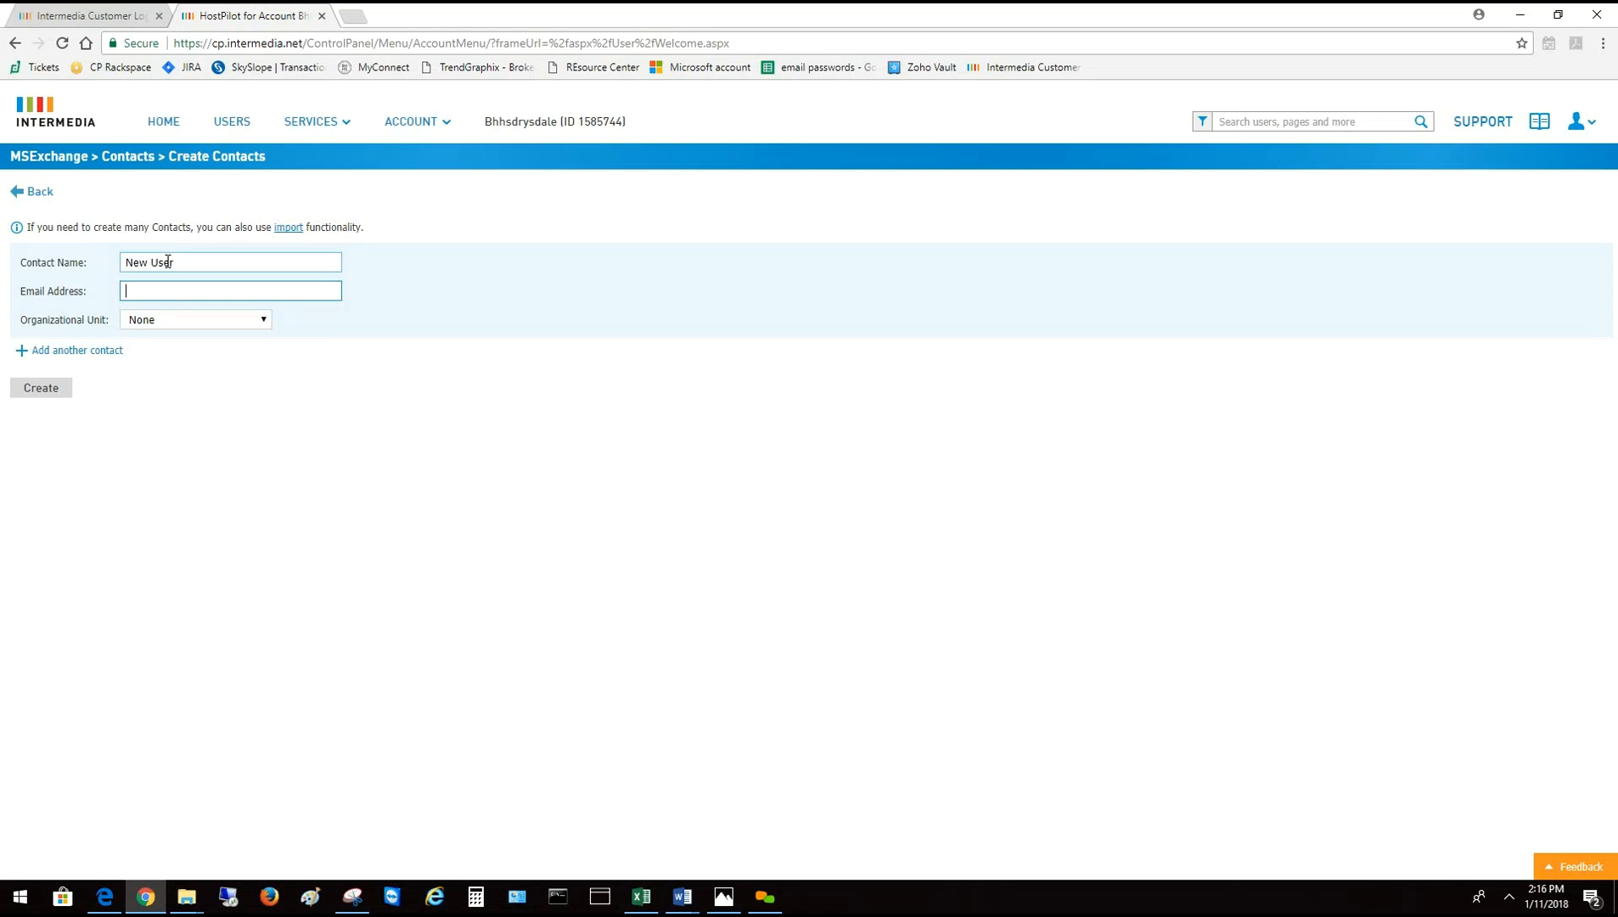
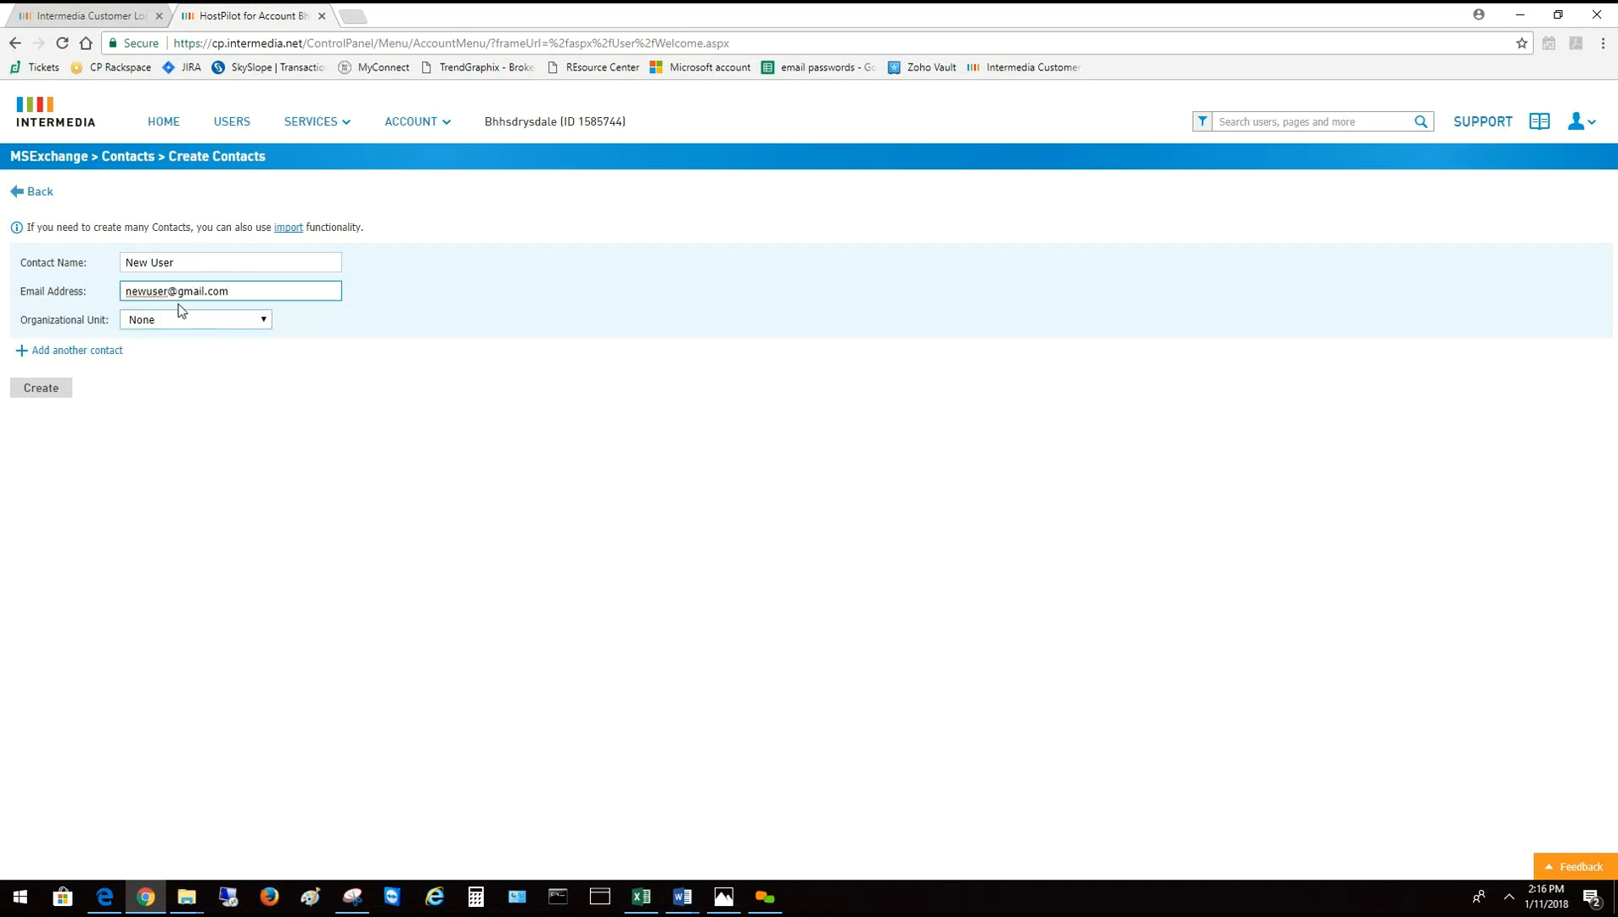
pyautogui.click(37, 391)
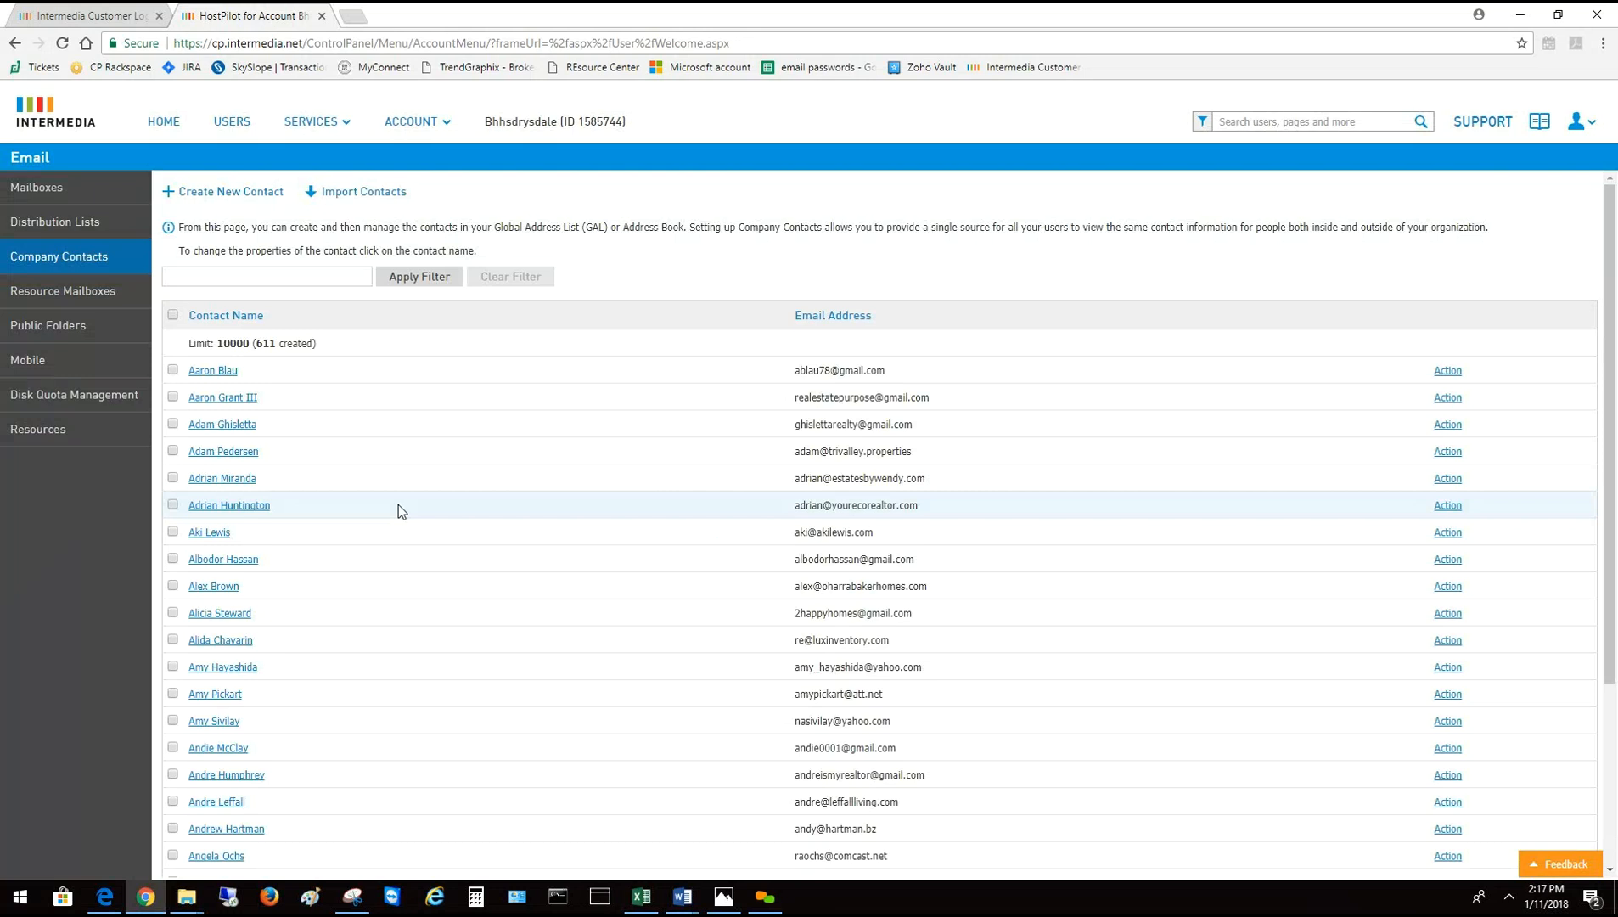
# Start a new distribution list with display name 'New User'
pyautogui.click(314, 122)
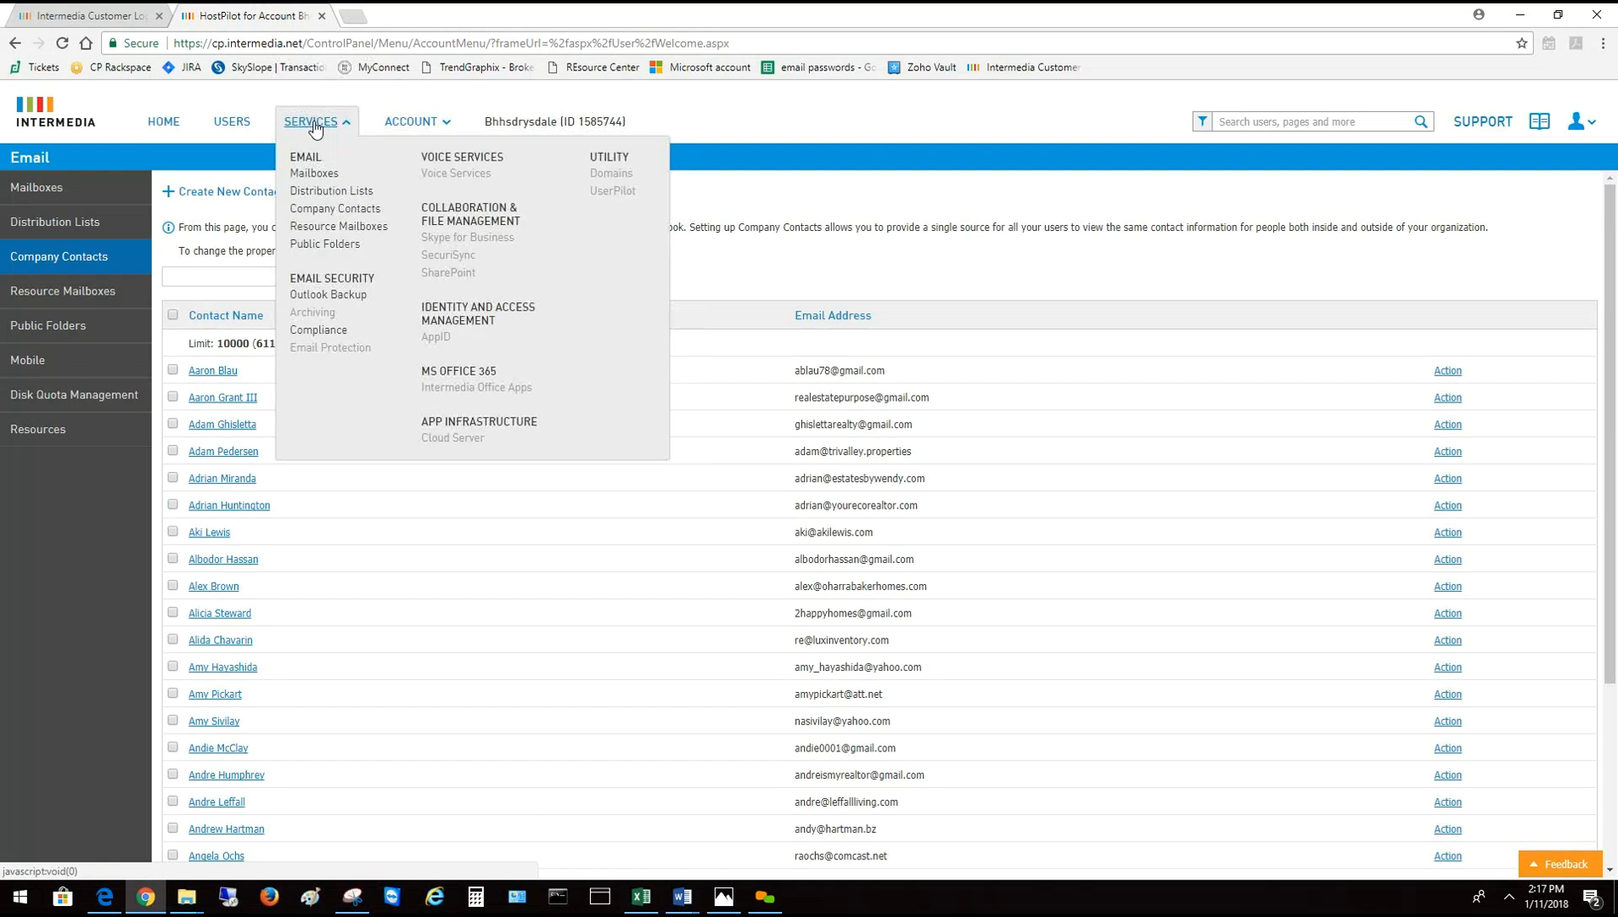
pyautogui.click(350, 195)
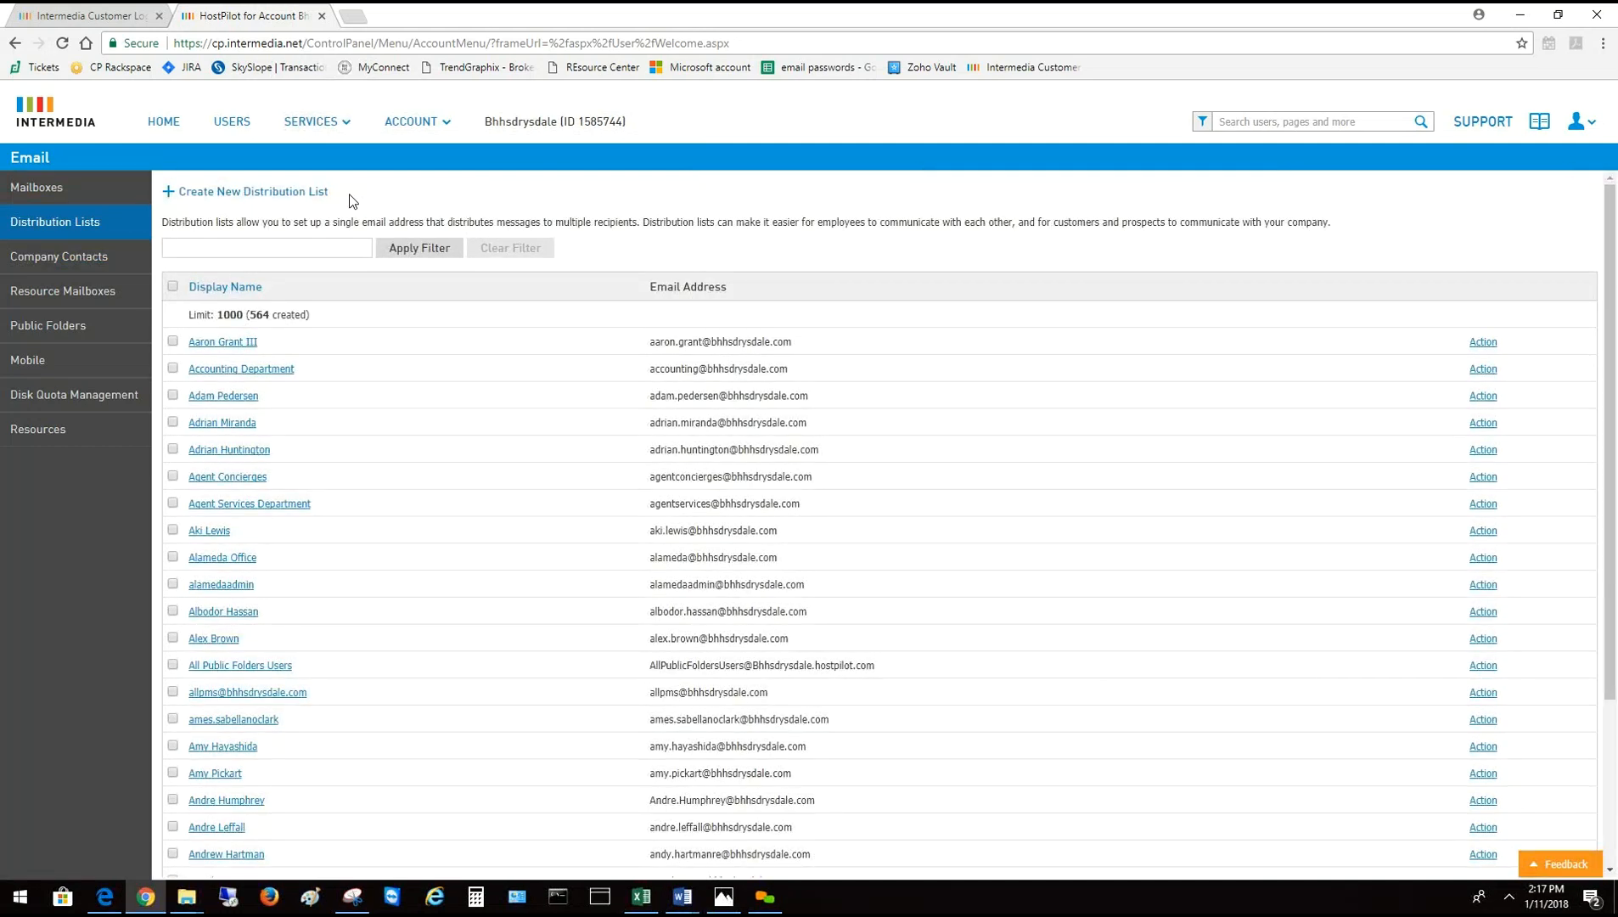
pyautogui.click(279, 201)
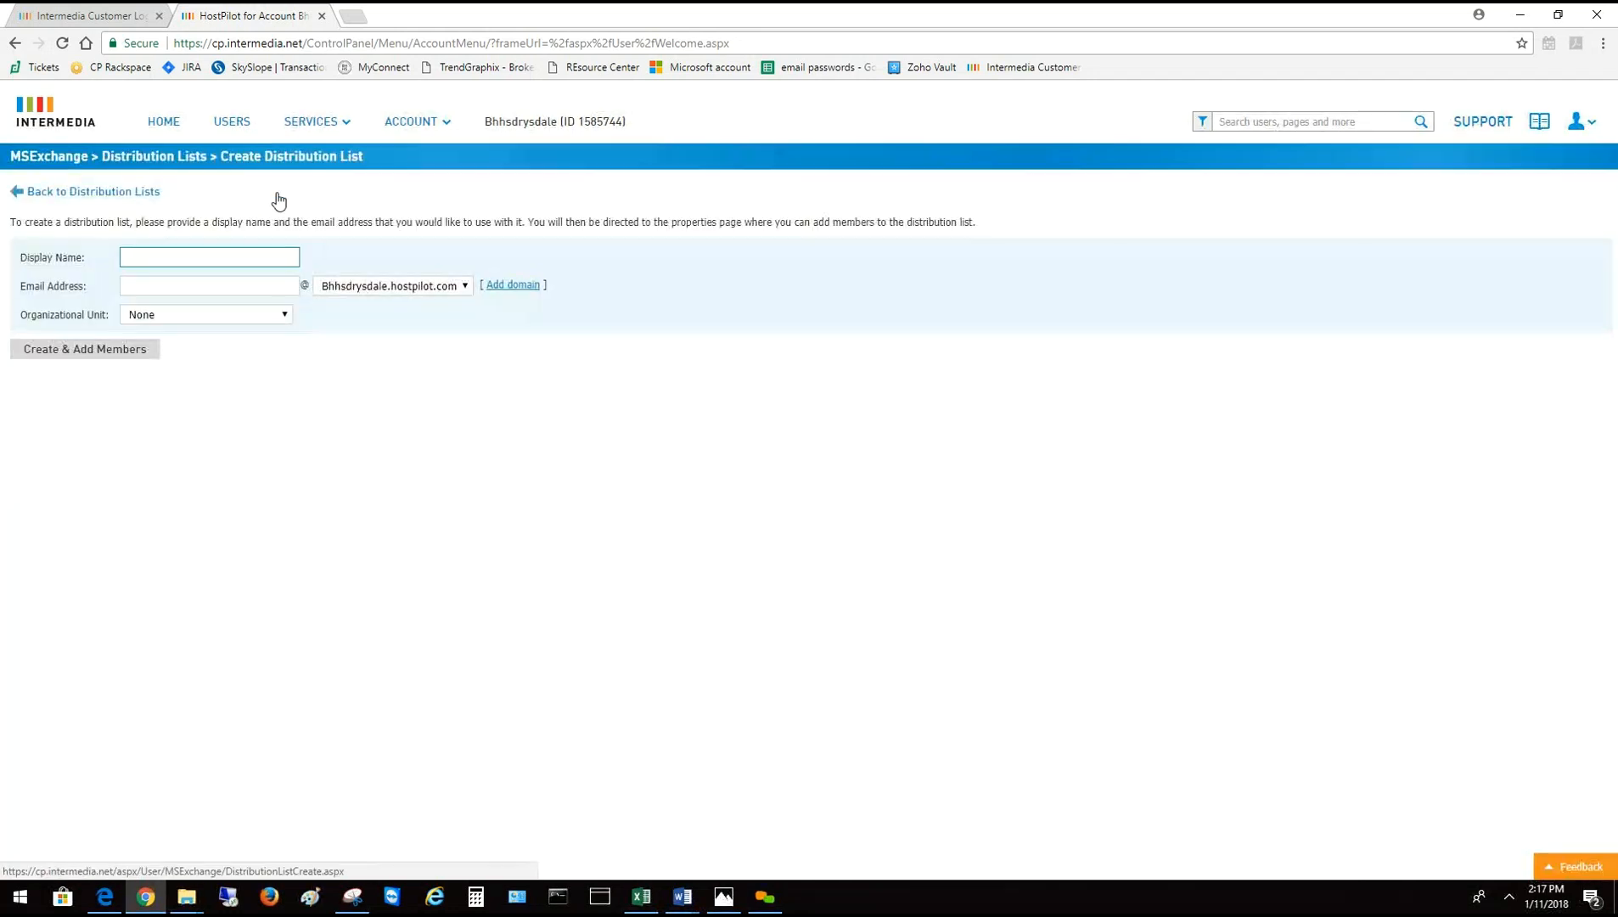
pyautogui.click(201, 255)
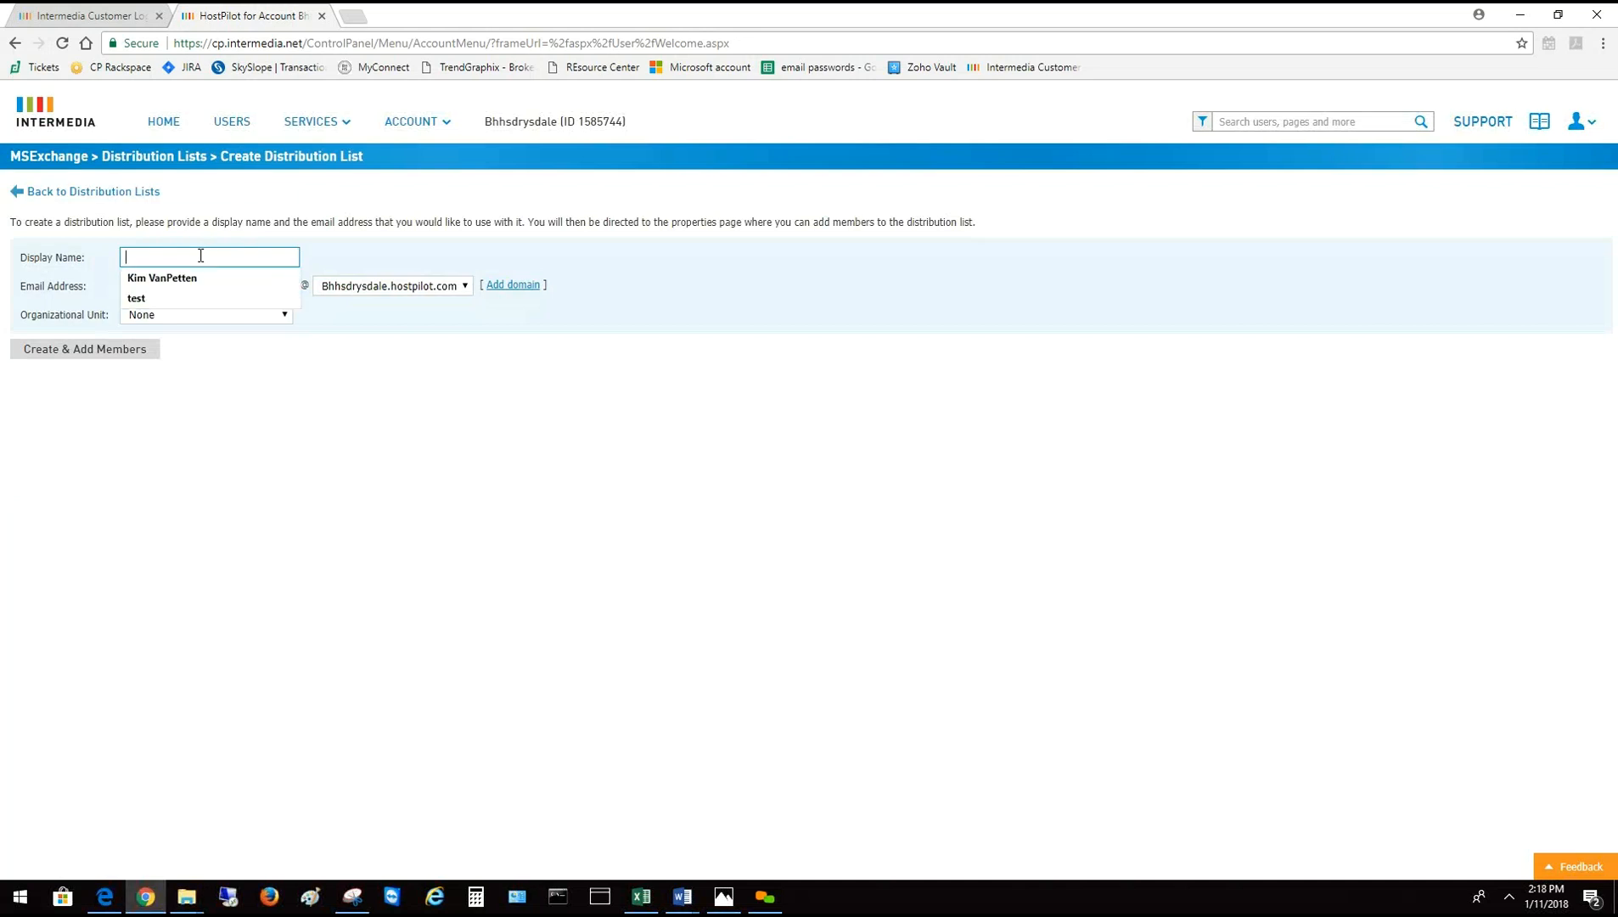
pyautogui.write('Ne')
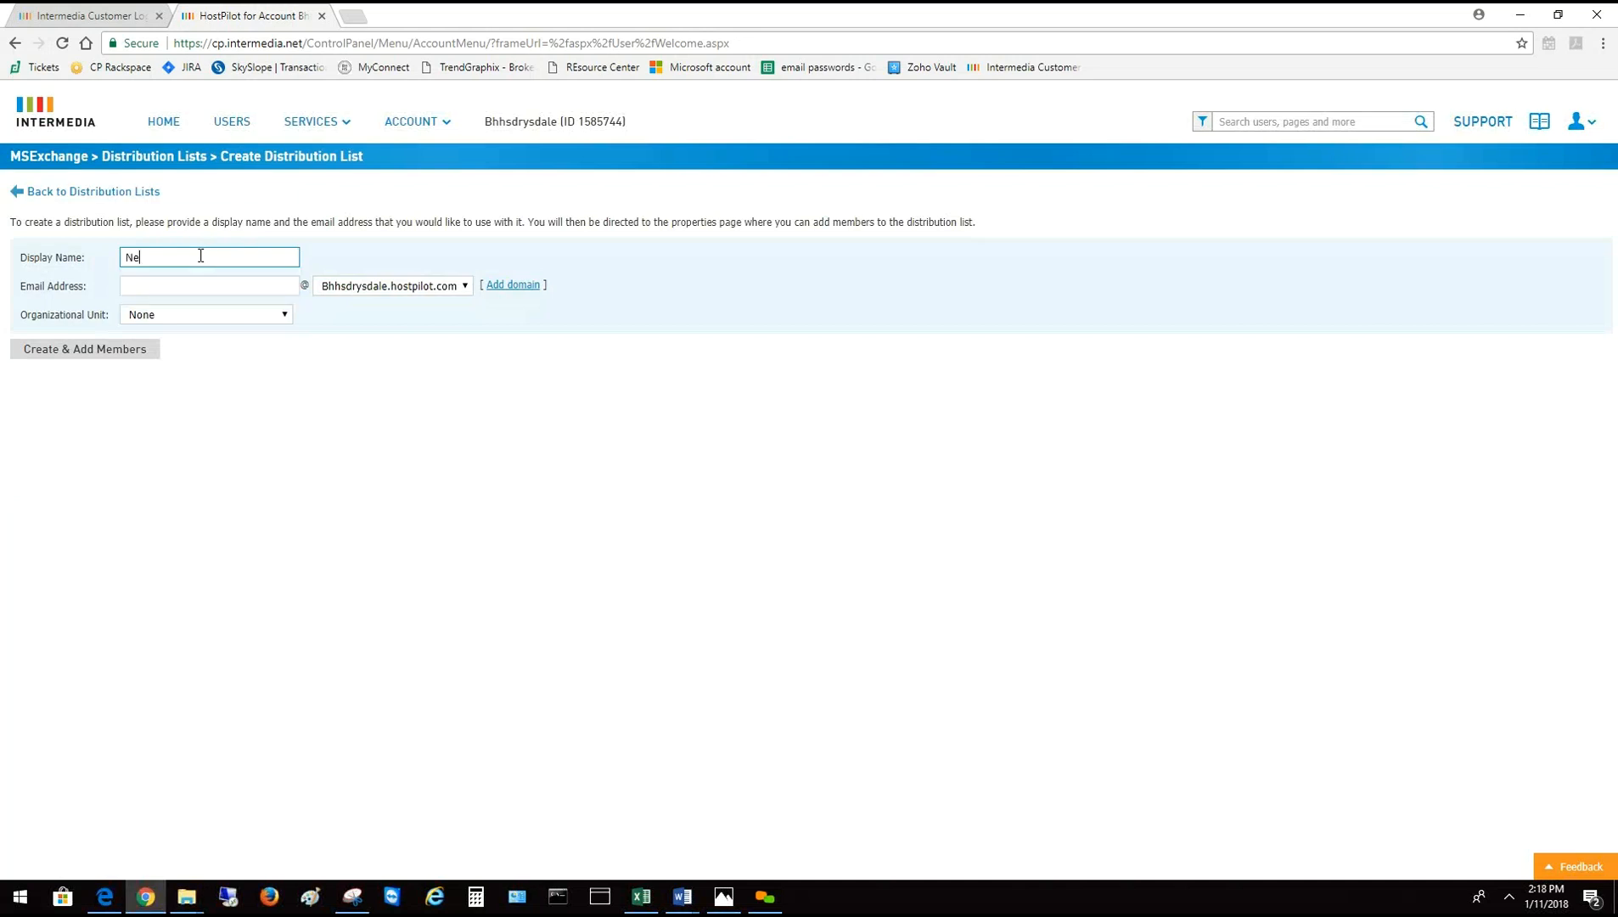
pyautogui.write('w User')
pyautogui.click(227, 290)
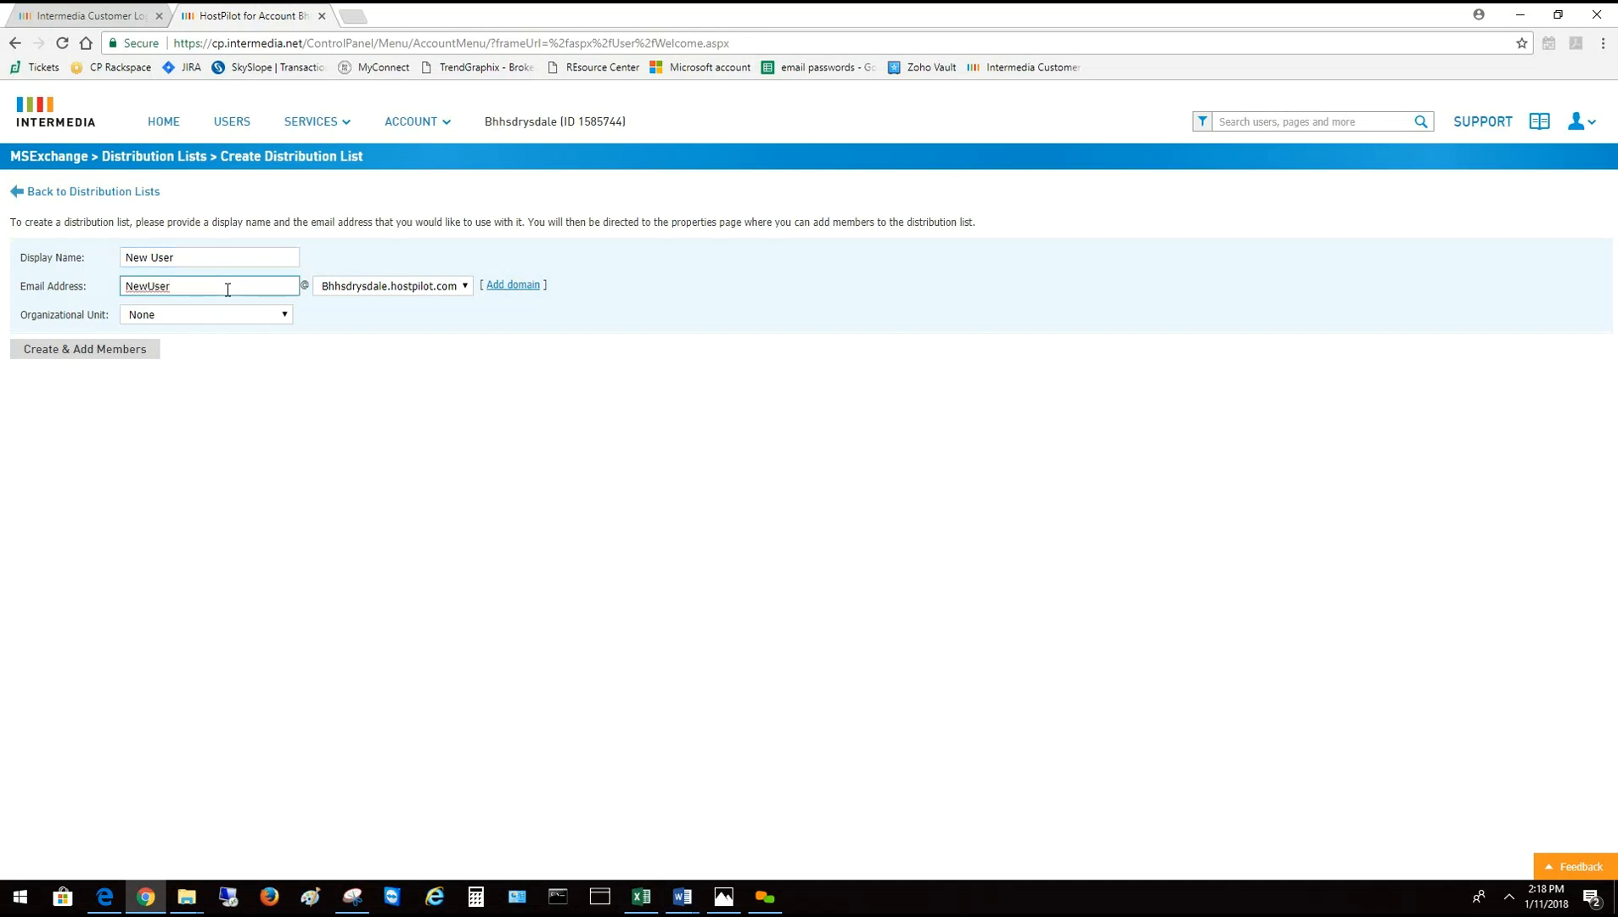
pyautogui.press('Left')
pyautogui.press('Left')
pyautogui.write('.')
pyautogui.click(467, 289)
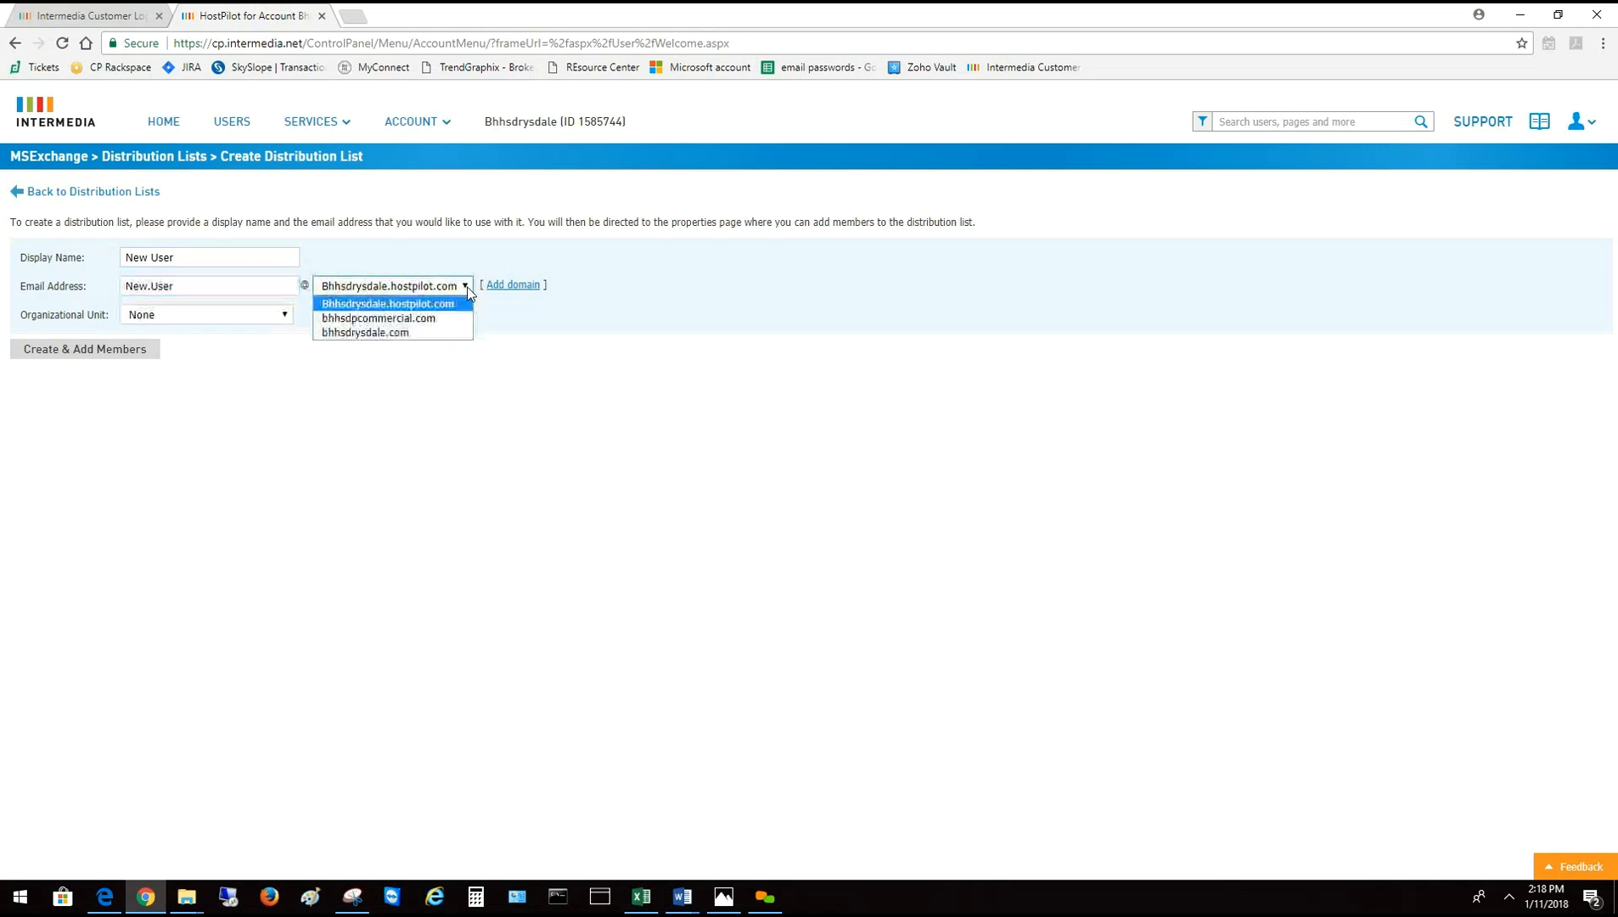
pyautogui.click(417, 334)
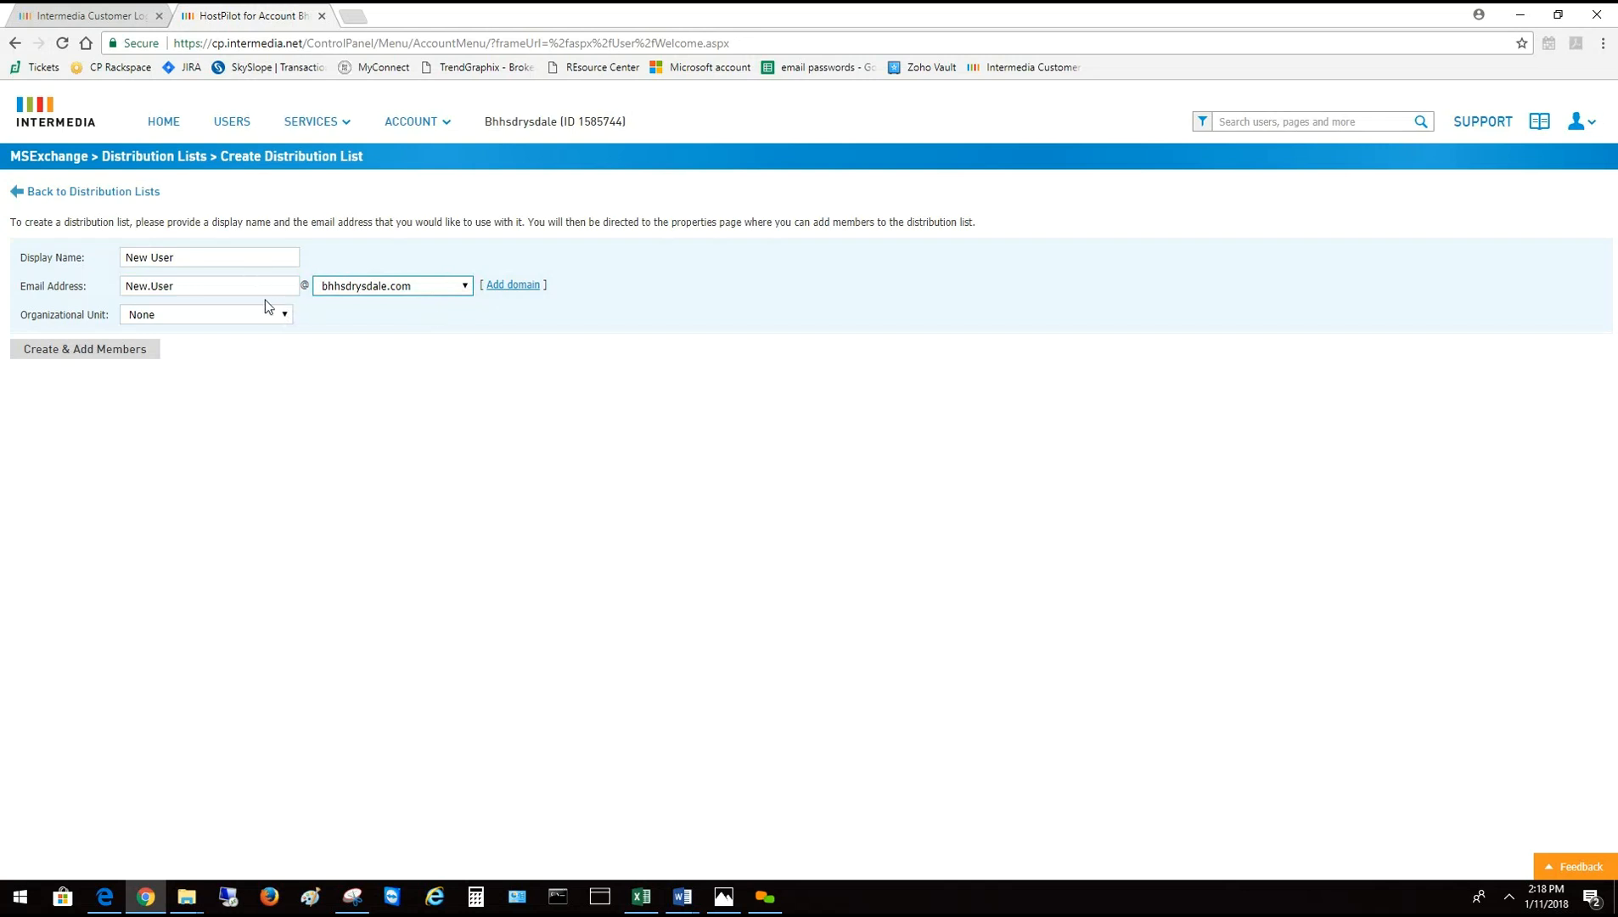
pyautogui.click(286, 315)
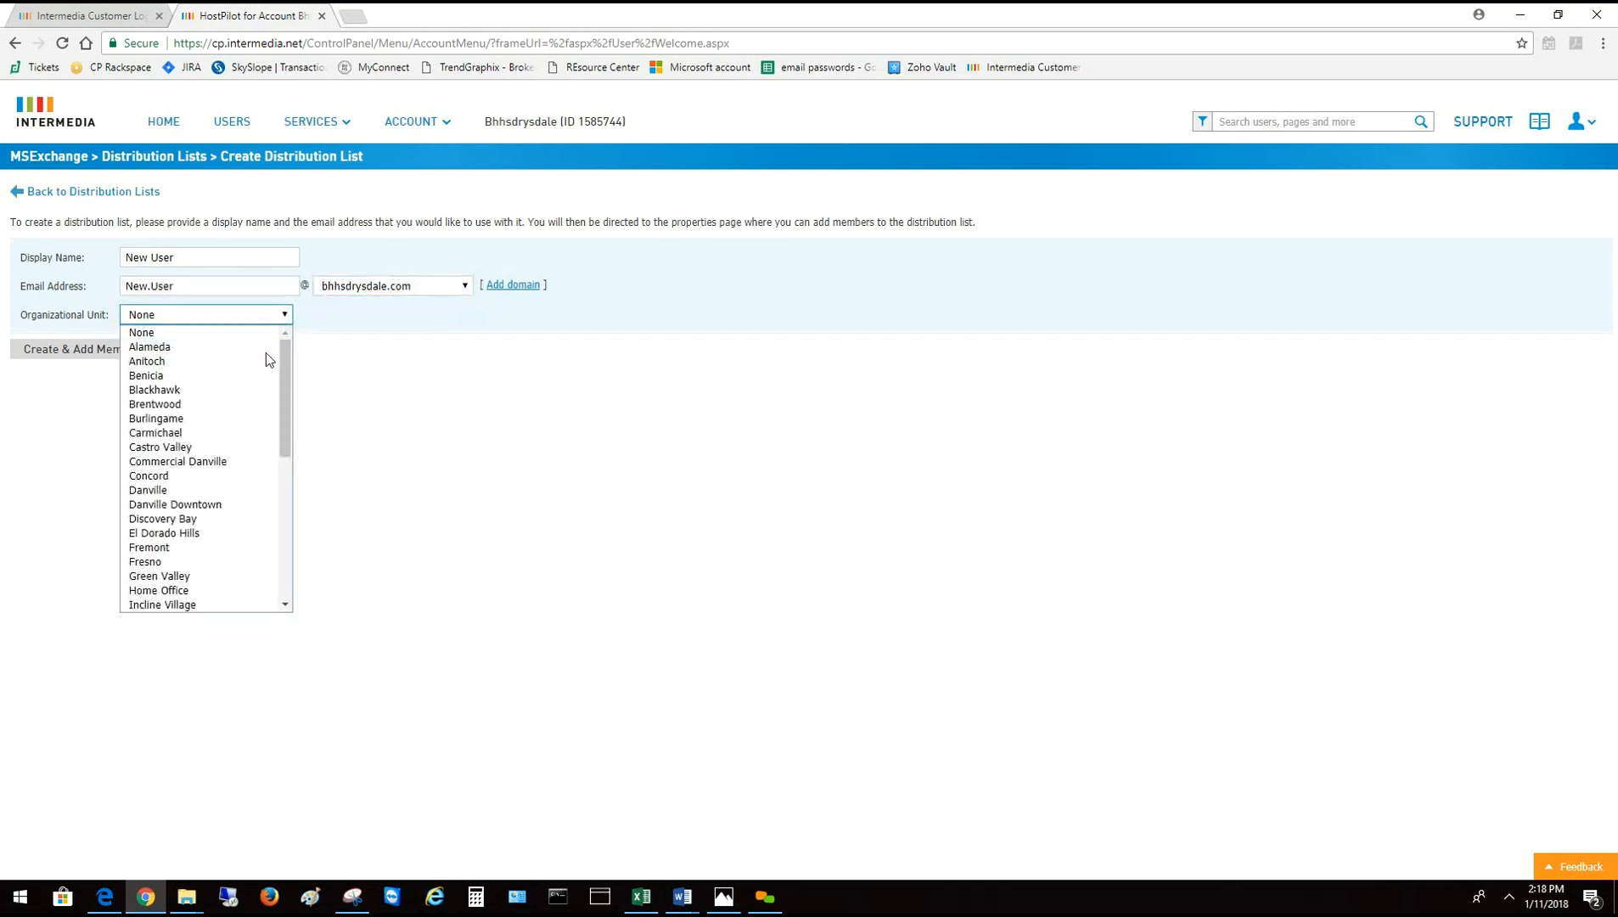
pyautogui.click(159, 491)
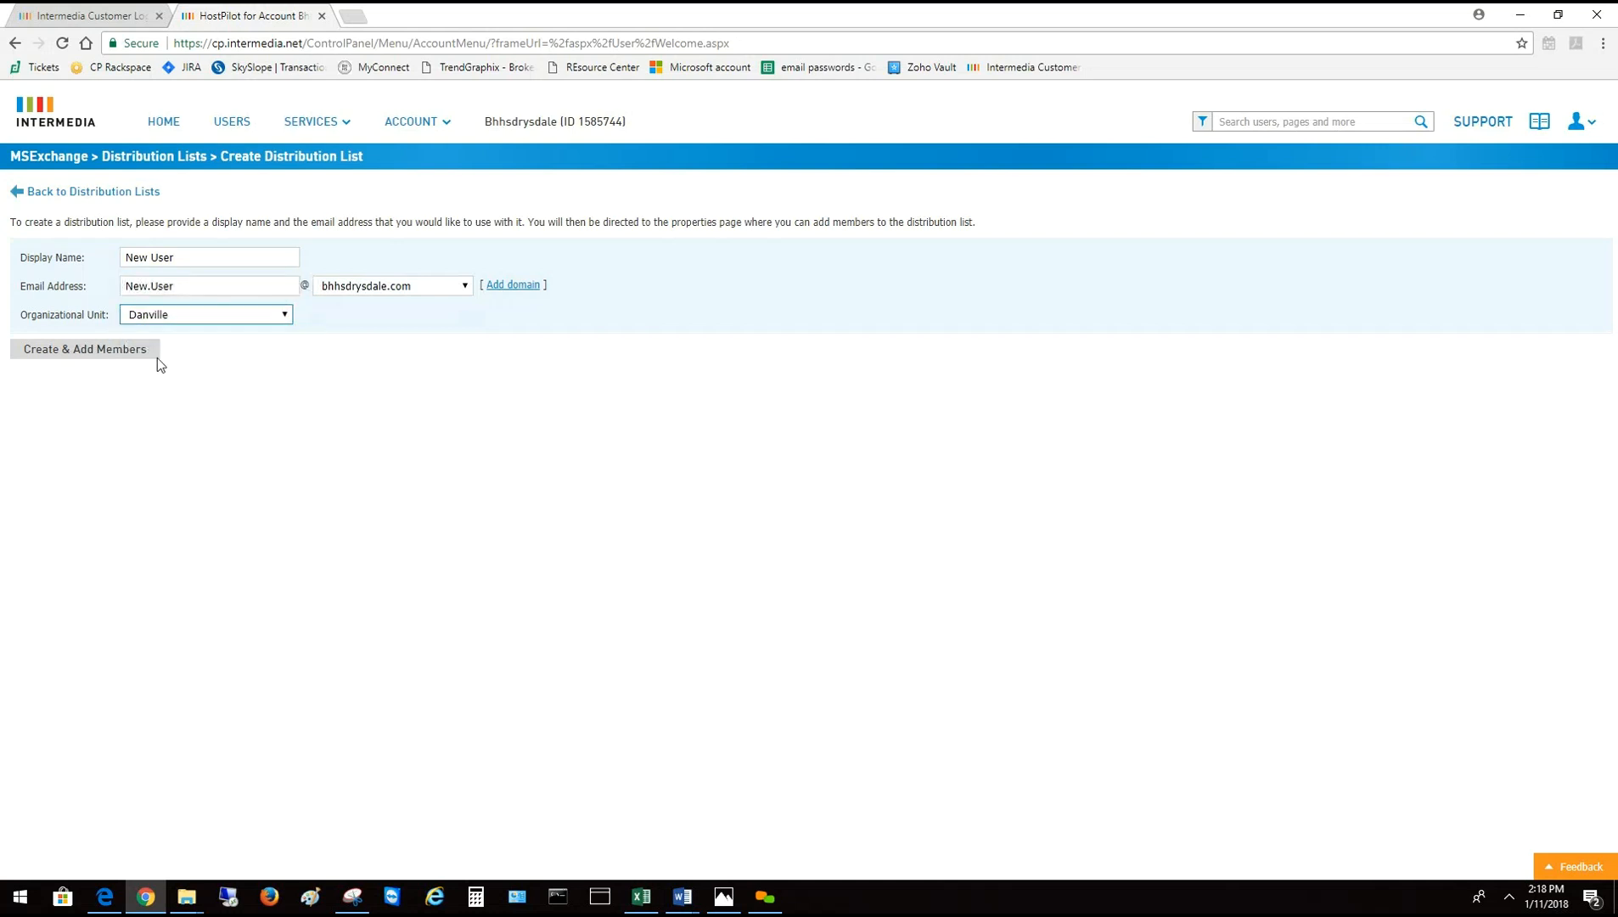
# Create the New User list and add the New User contact, found by searching 'new', as member
pyautogui.click(80, 357)
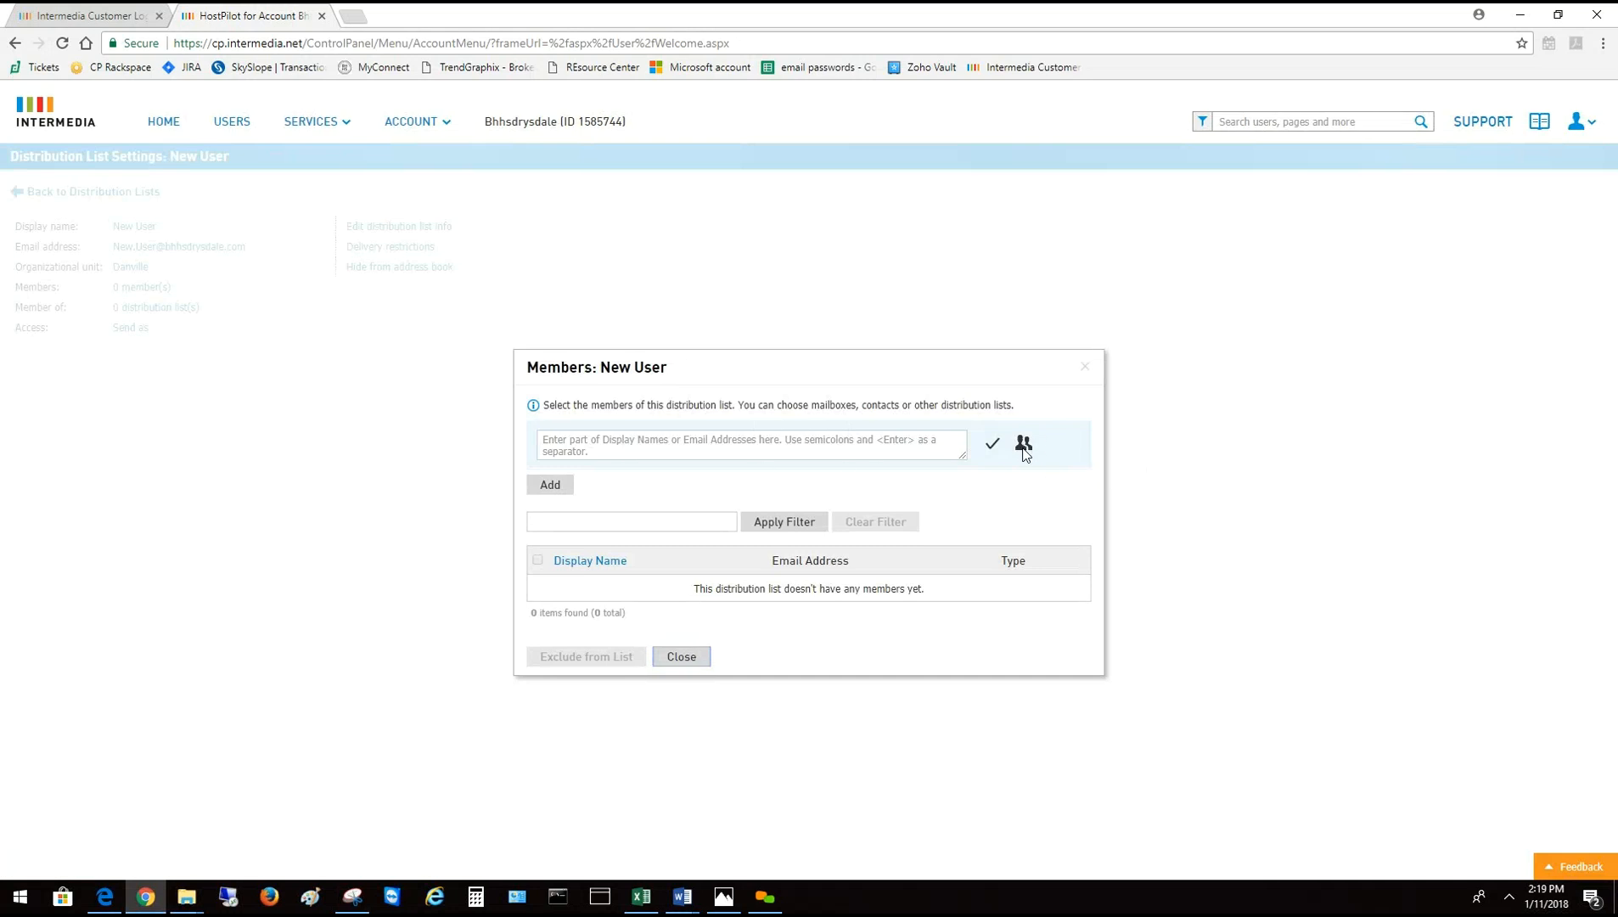
pyautogui.click(1024, 445)
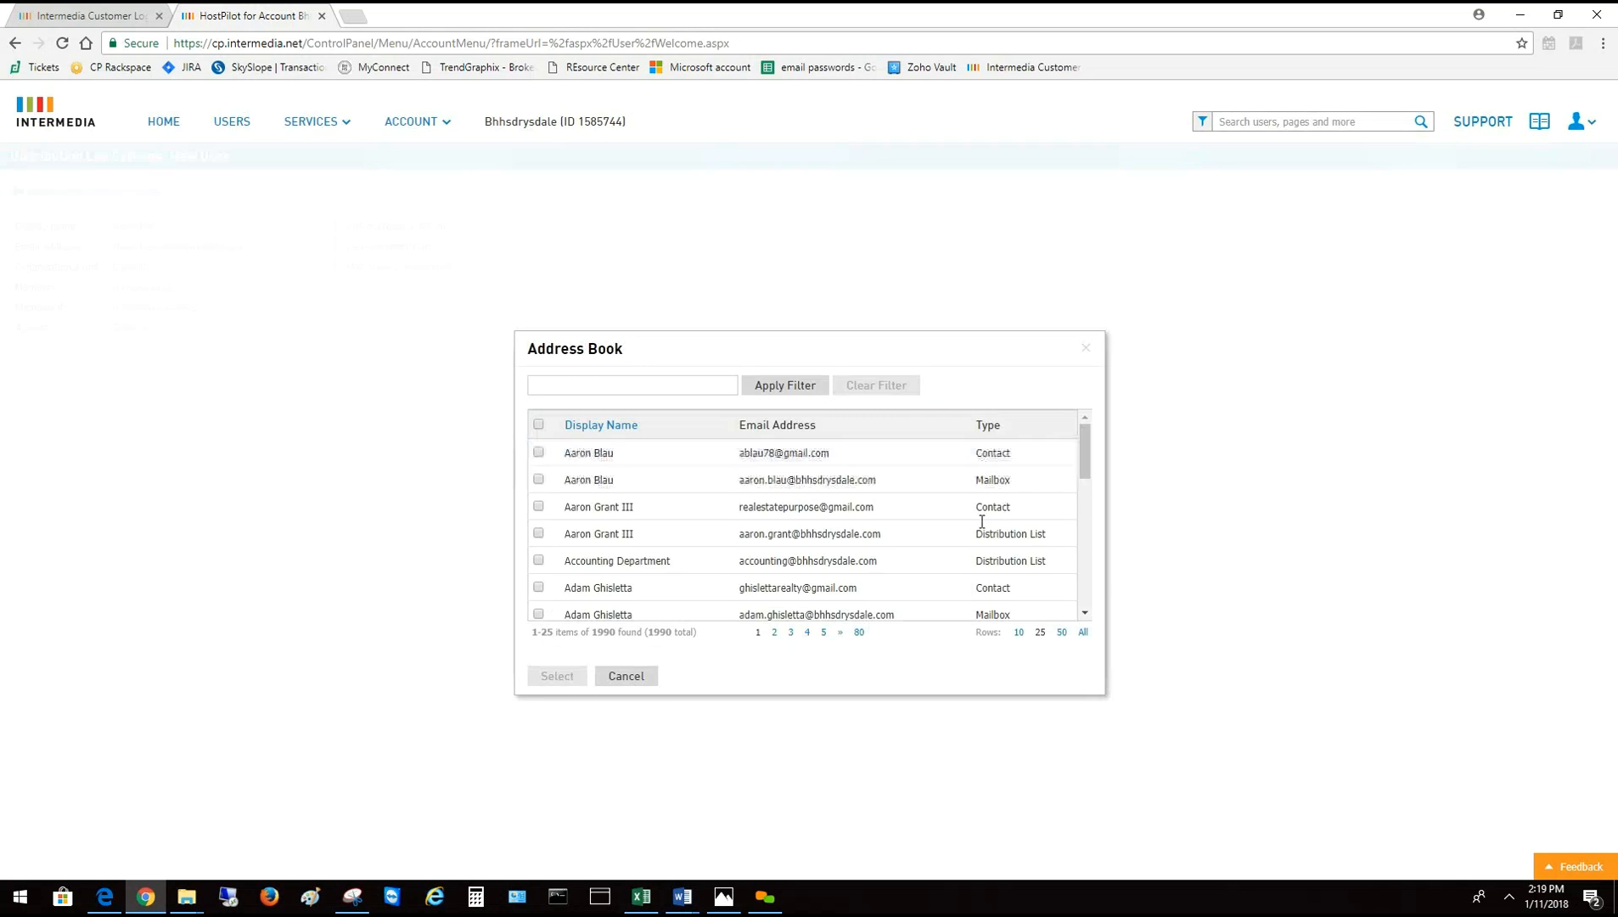
pyautogui.click(598, 381)
pyautogui.click(585, 389)
pyautogui.write('new')
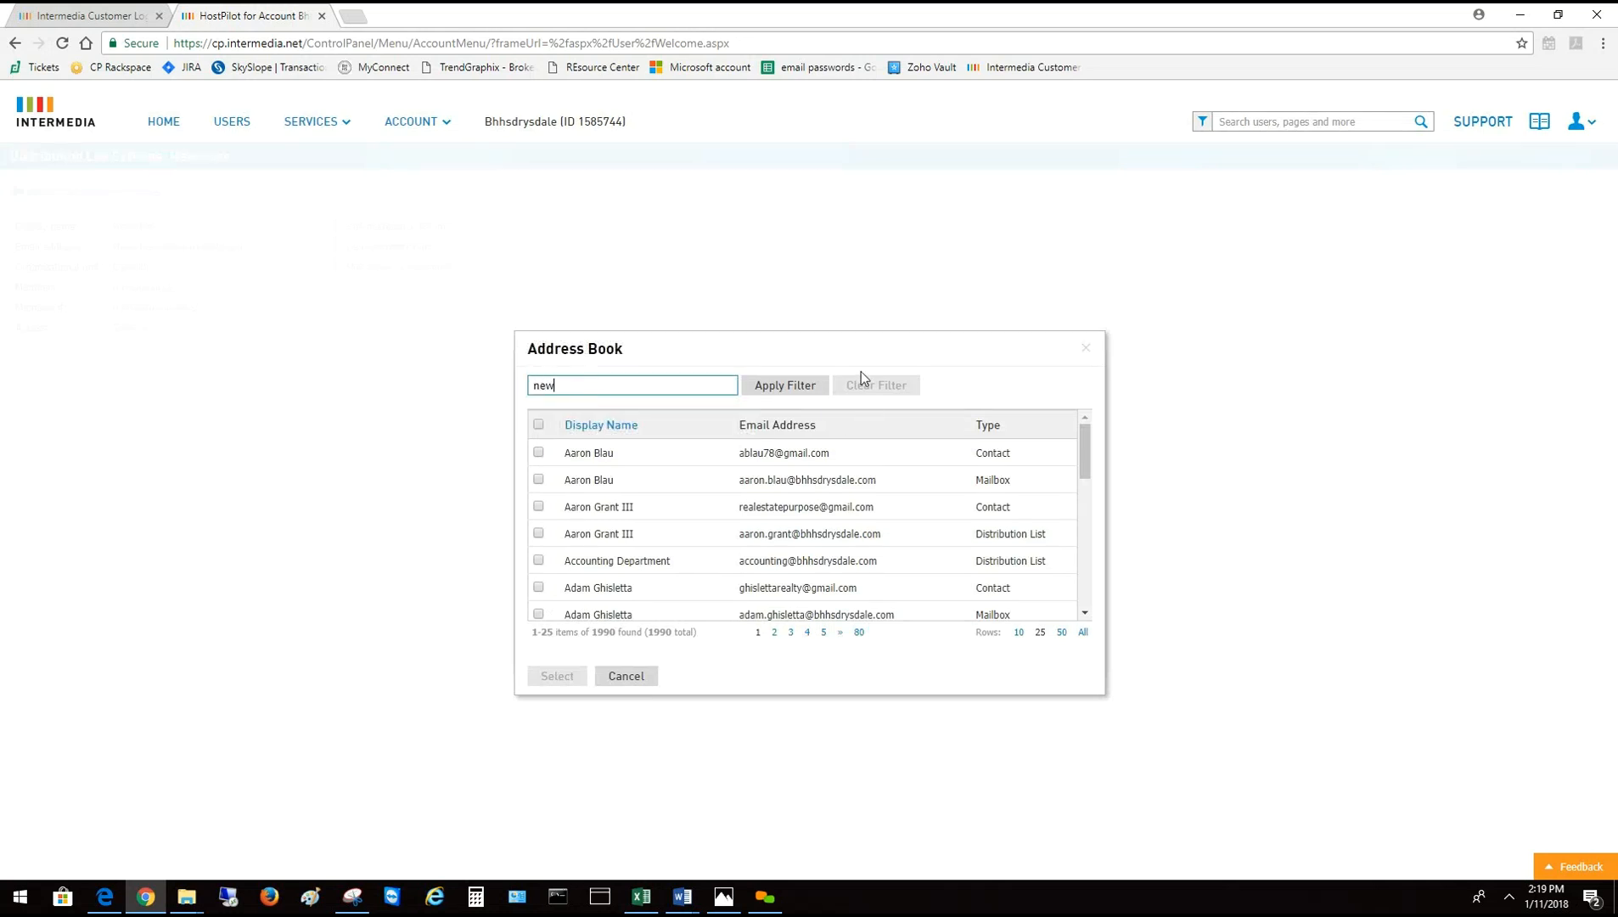
pyautogui.click(798, 383)
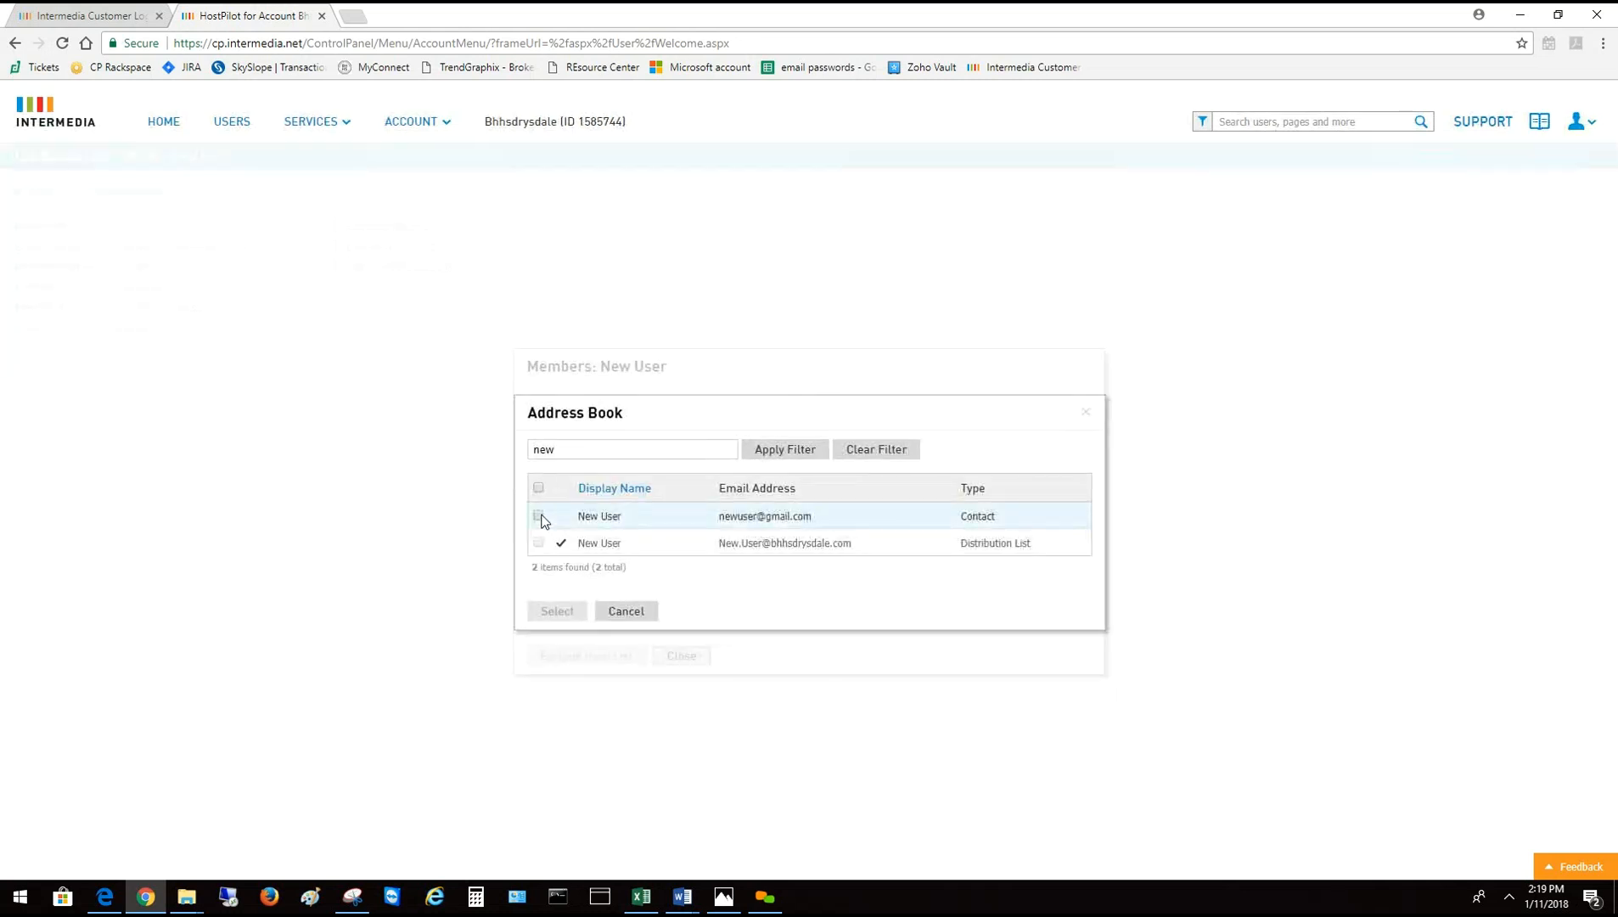
pyautogui.click(539, 516)
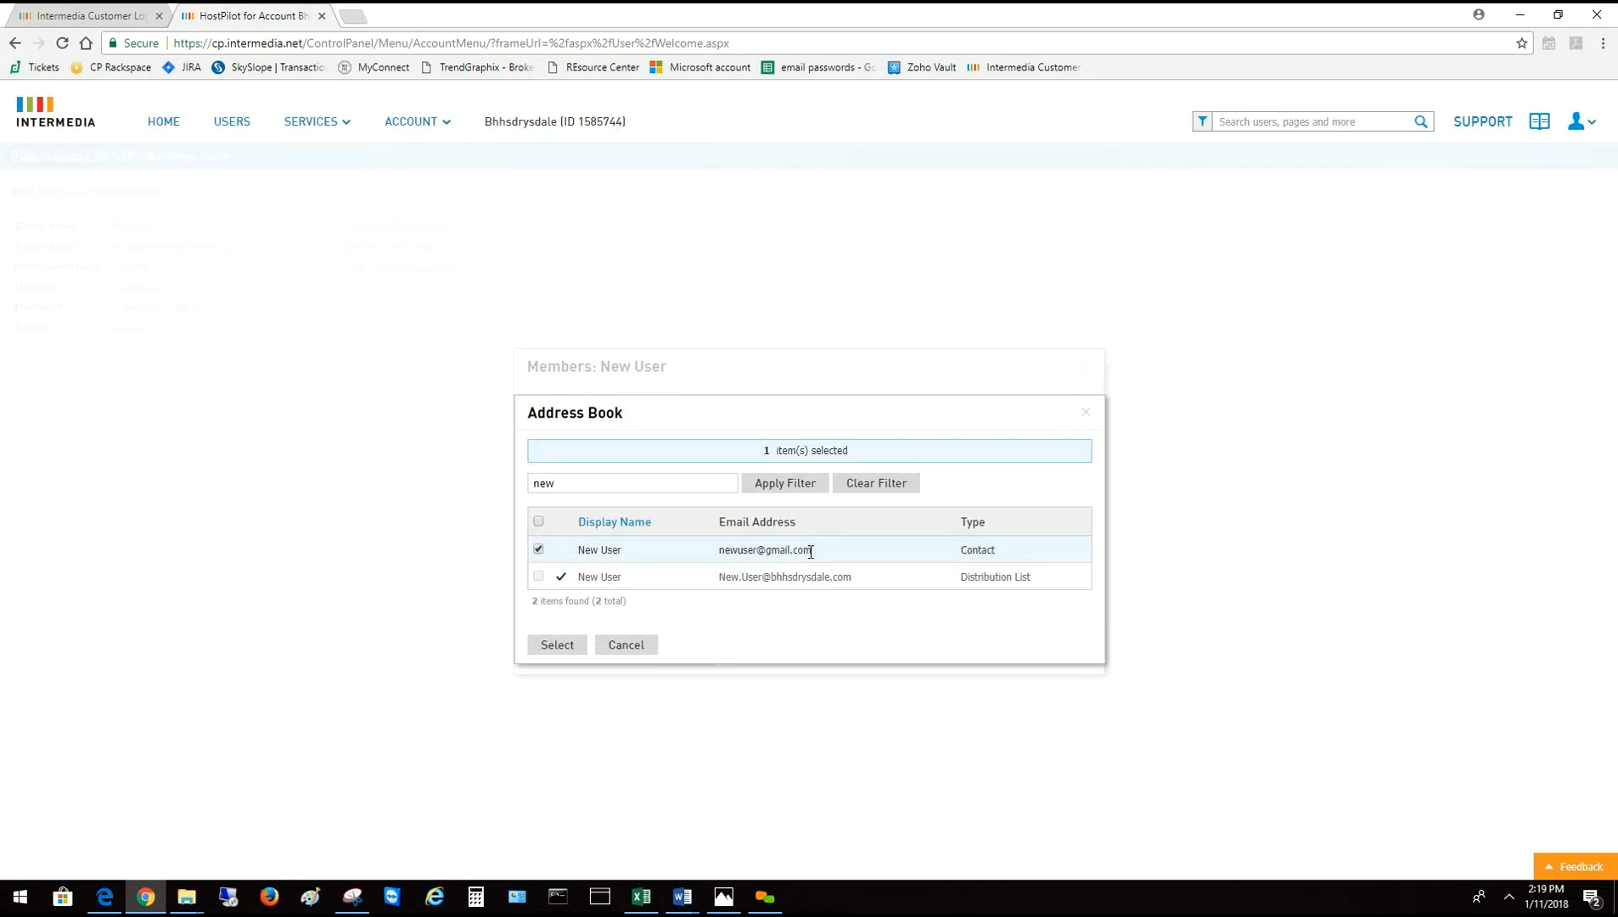
pyautogui.click(556, 645)
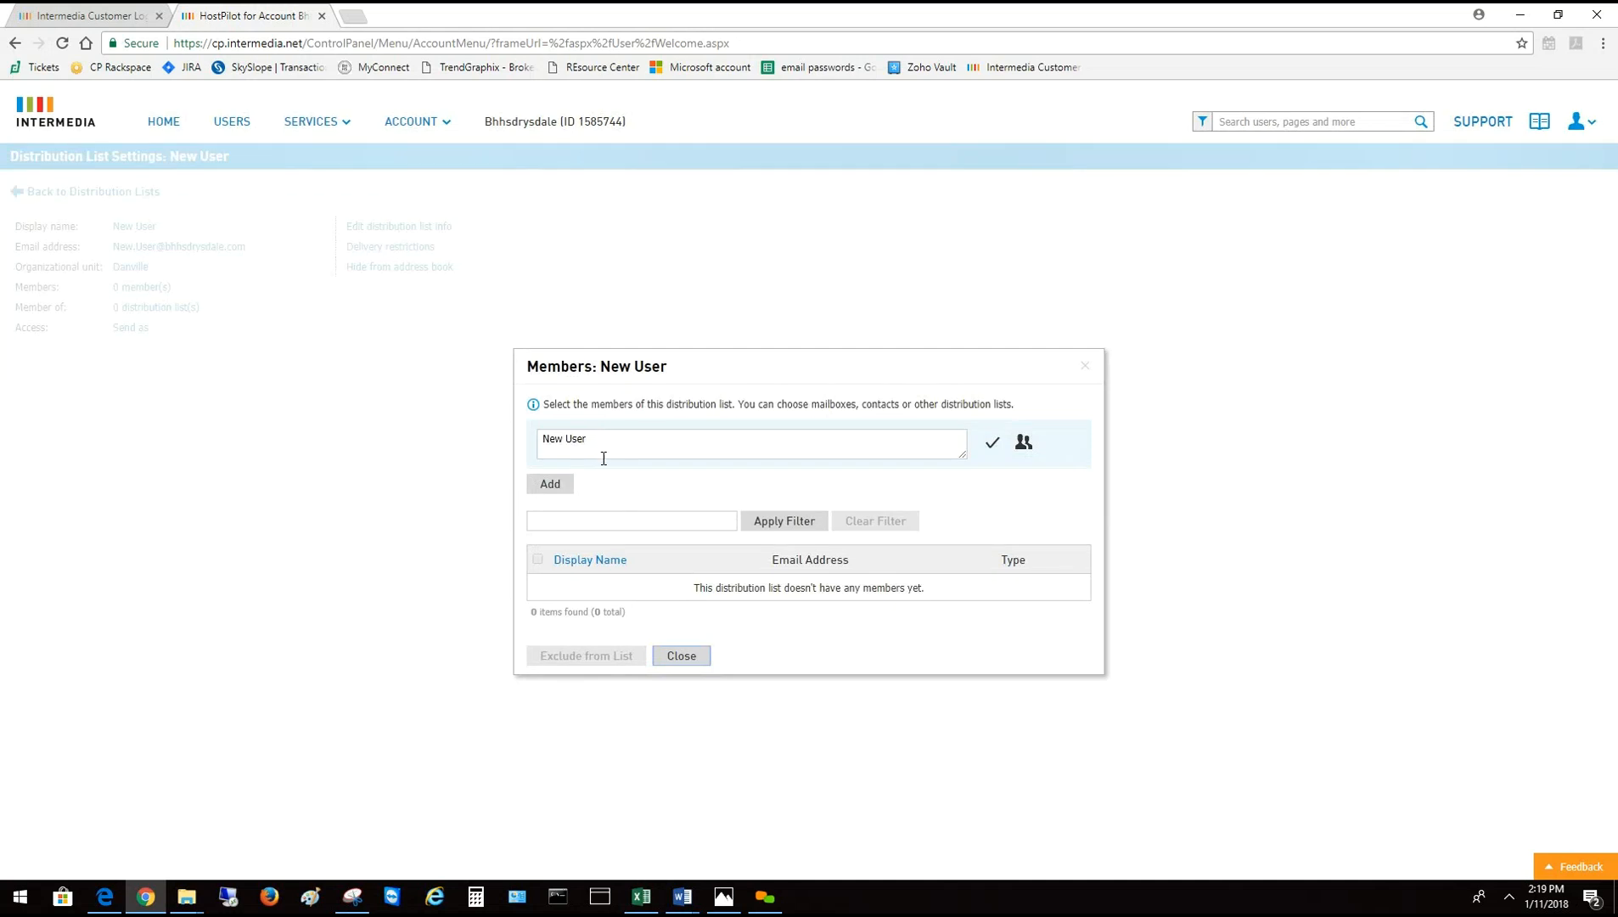
pyautogui.click(562, 486)
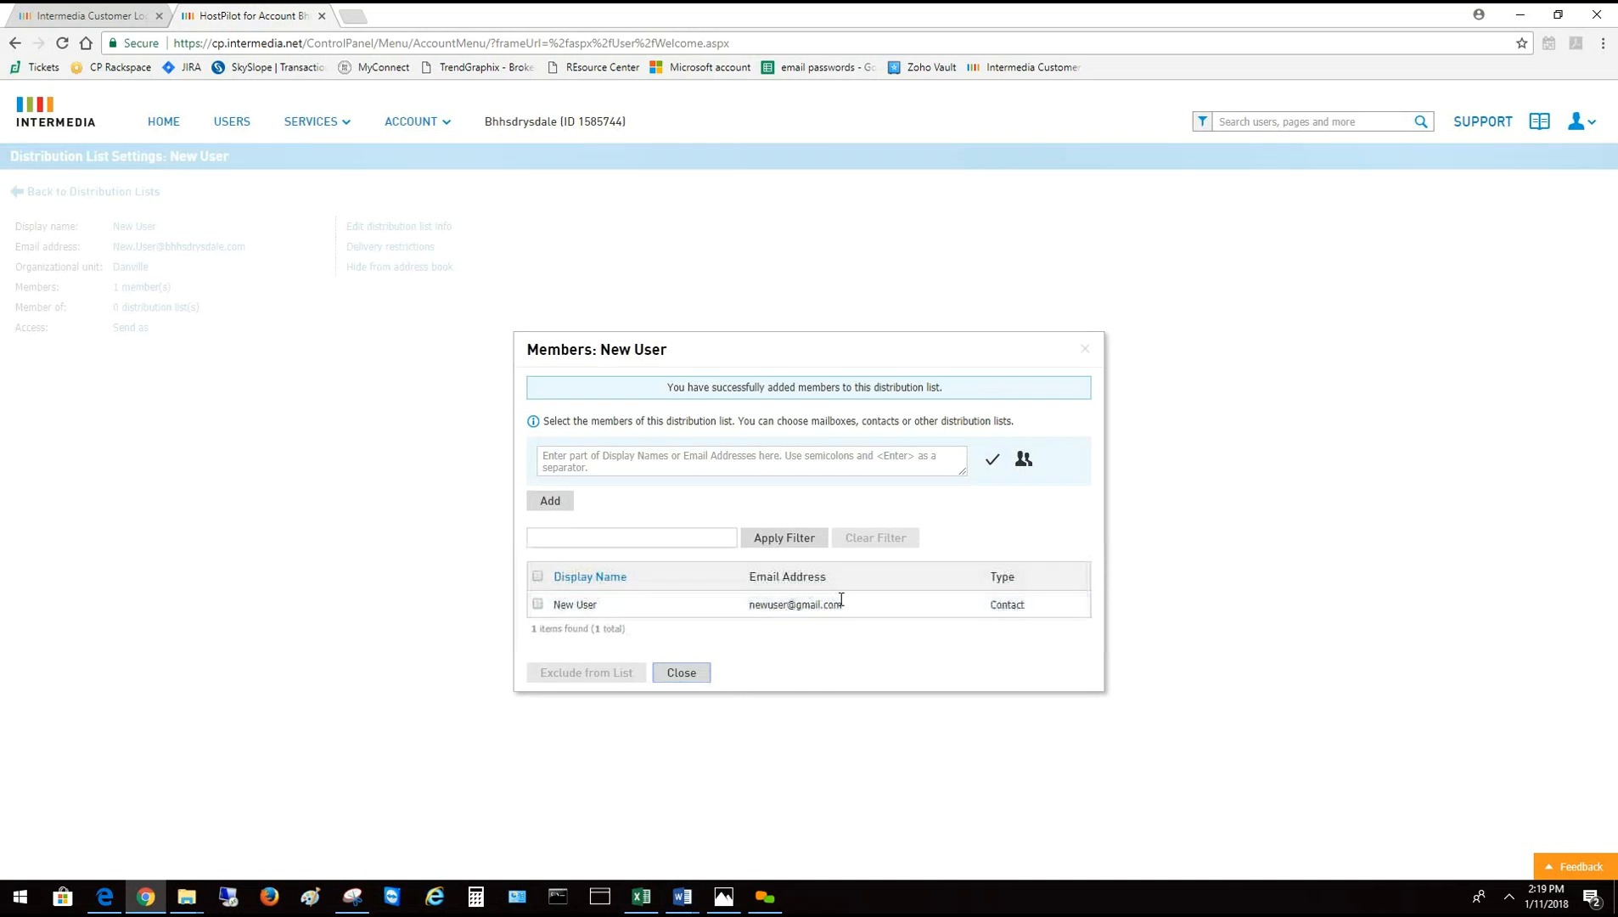
pyautogui.click(682, 673)
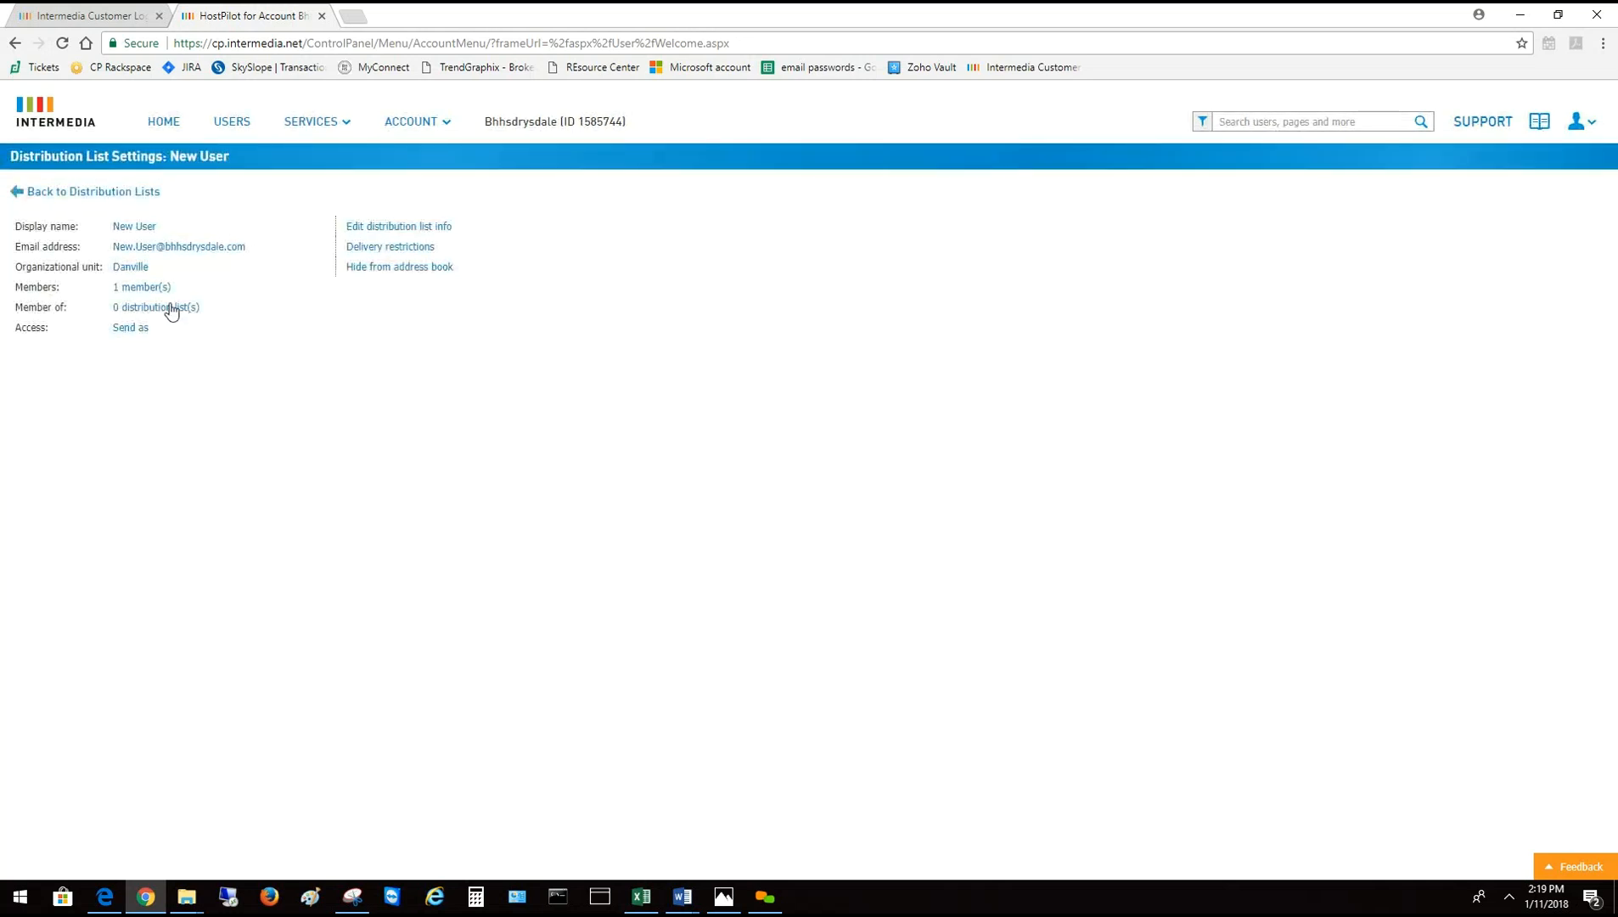
# Recheck that the New User distribution list holds 1 member, then return to the Users list
pyautogui.moveTo(174, 287); pyautogui.dragTo(108, 288)
pyautogui.click(148, 289)
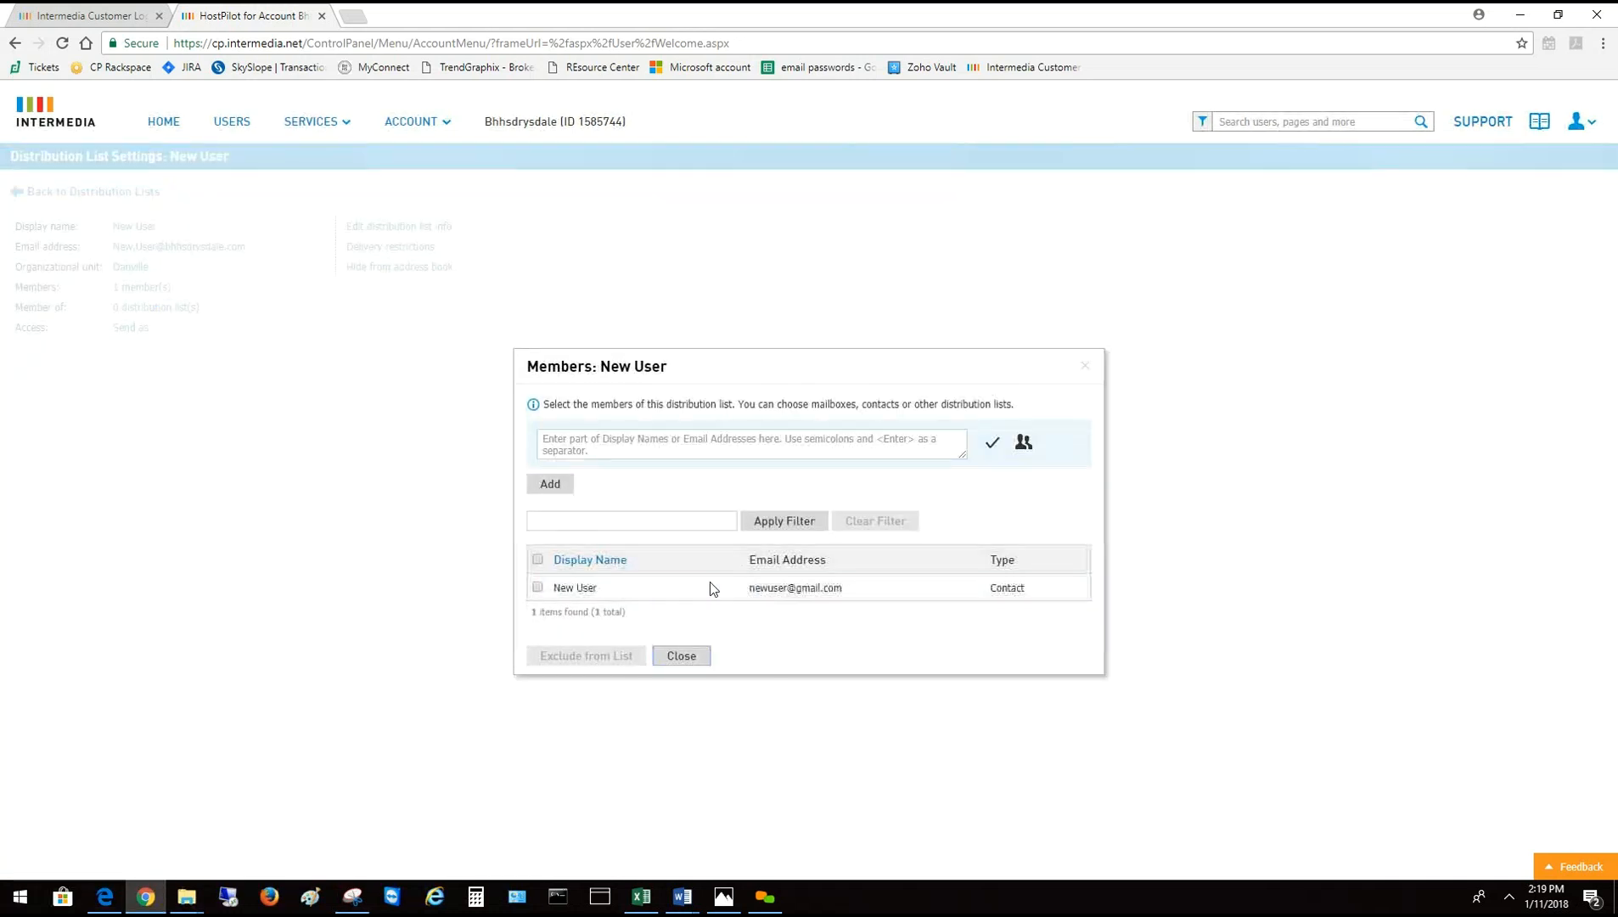
pyautogui.click(675, 655)
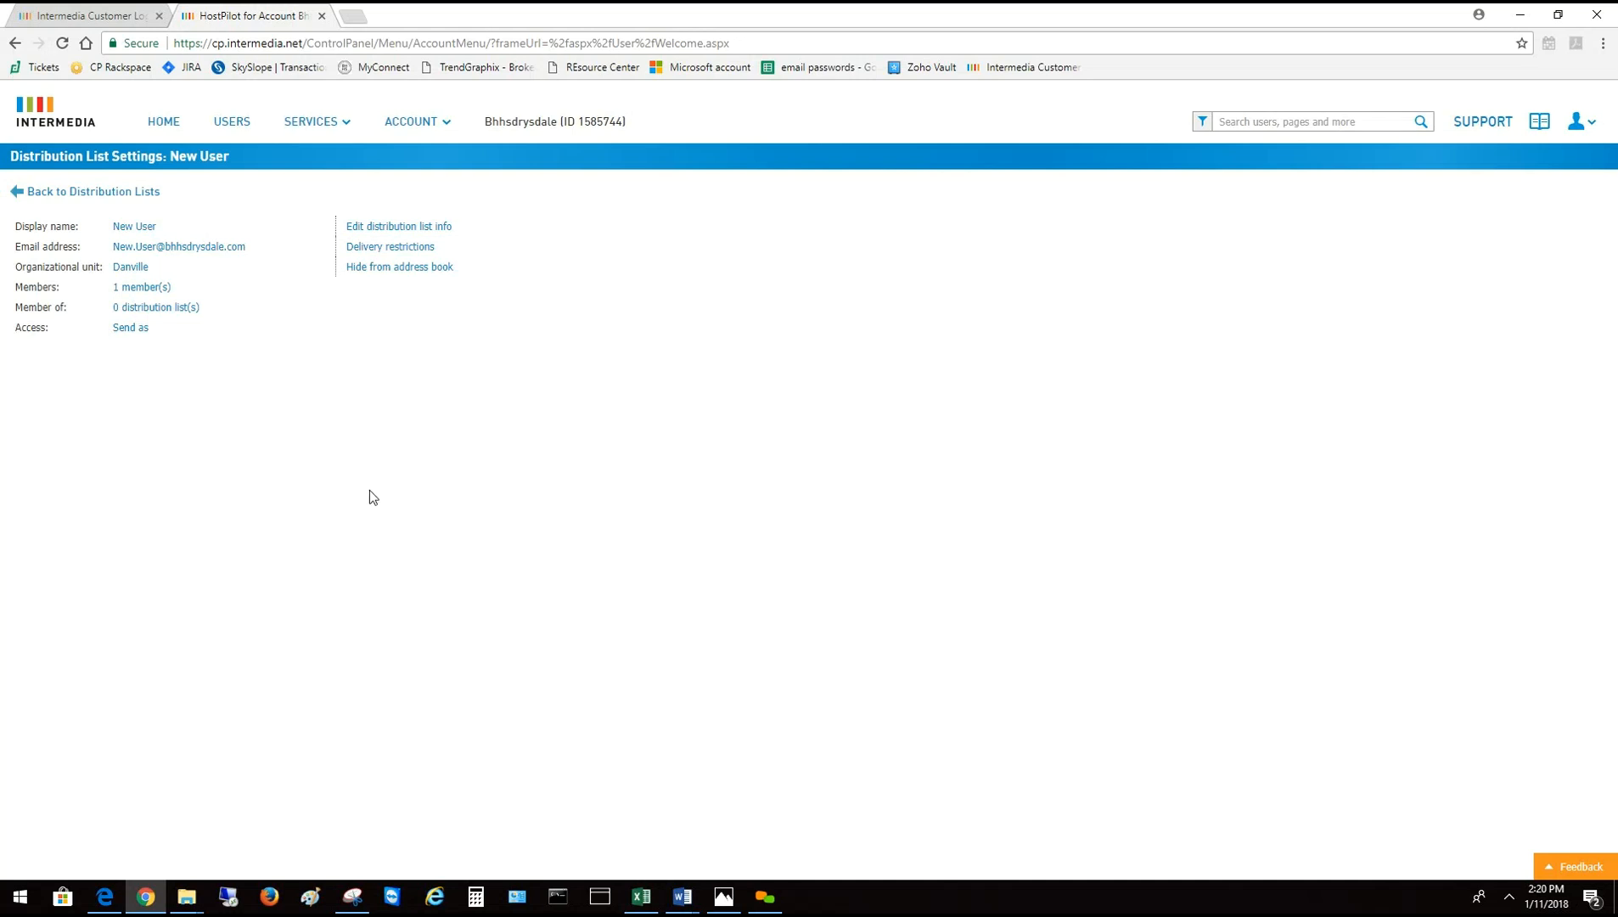
pyautogui.click(242, 127)
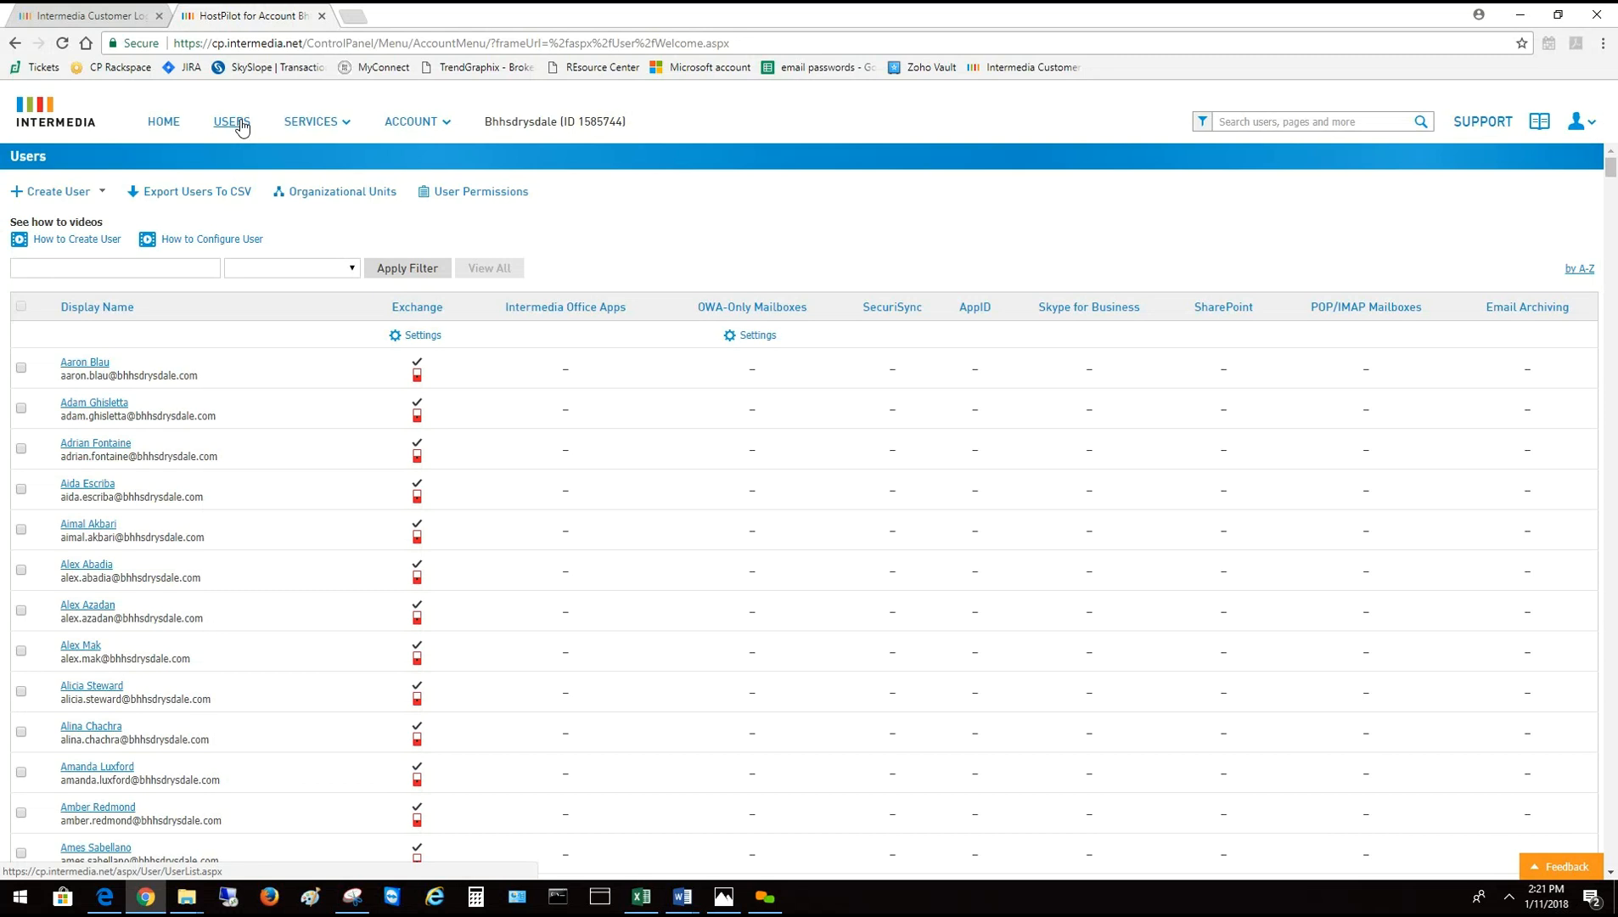
# Filter distribution lists for 'danville' and open the Danville Office list's settings
pyautogui.click(311, 121)
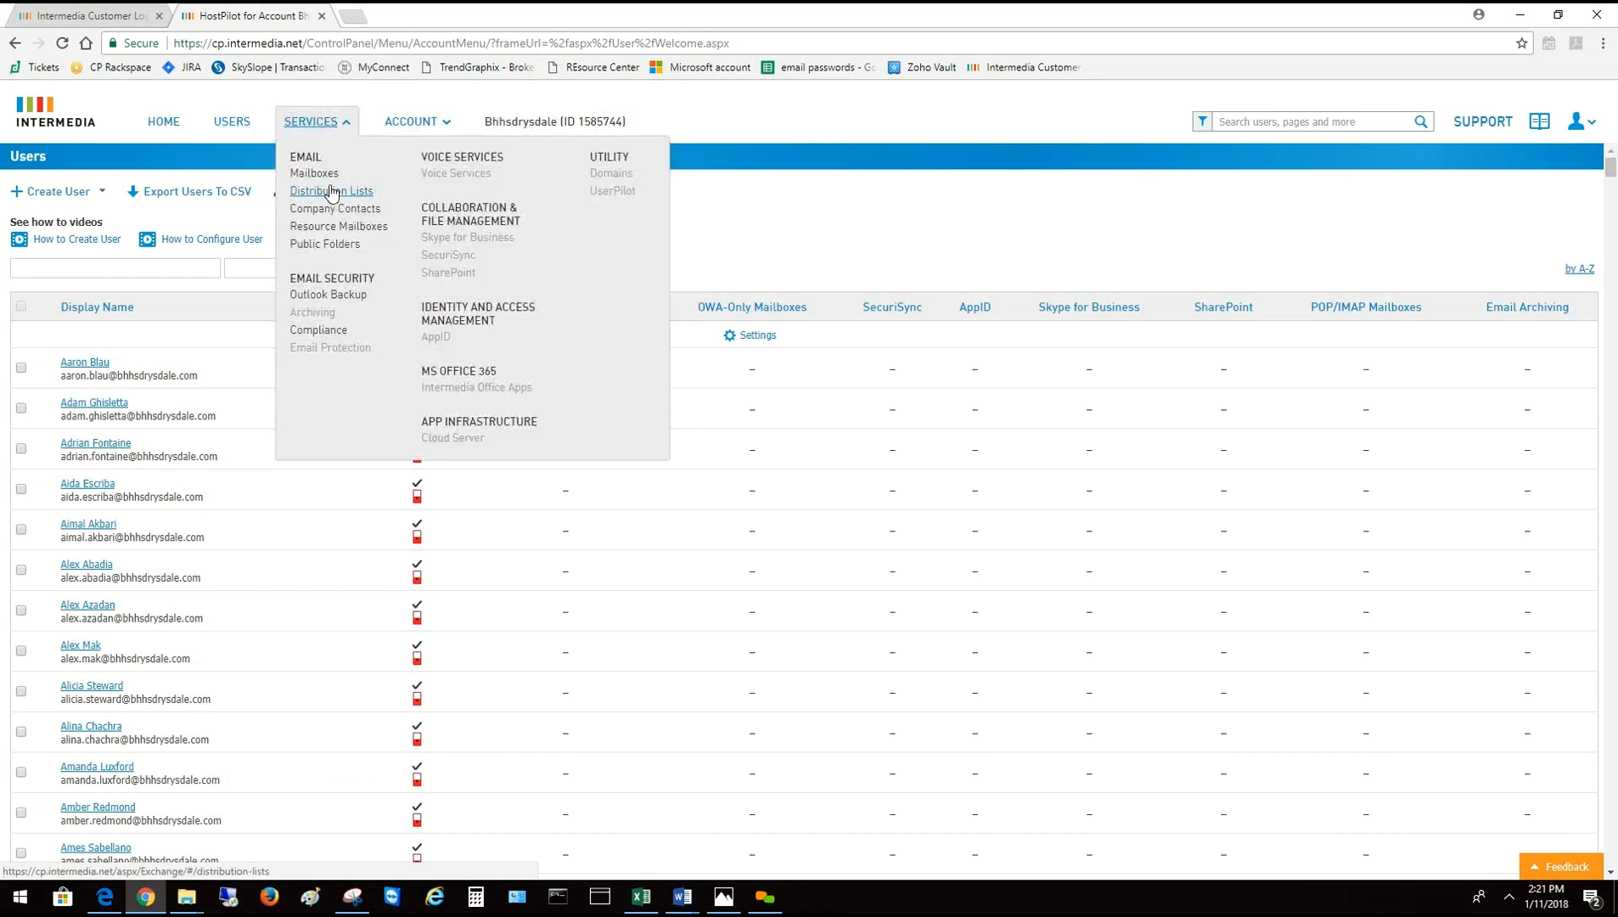
pyautogui.click(330, 191)
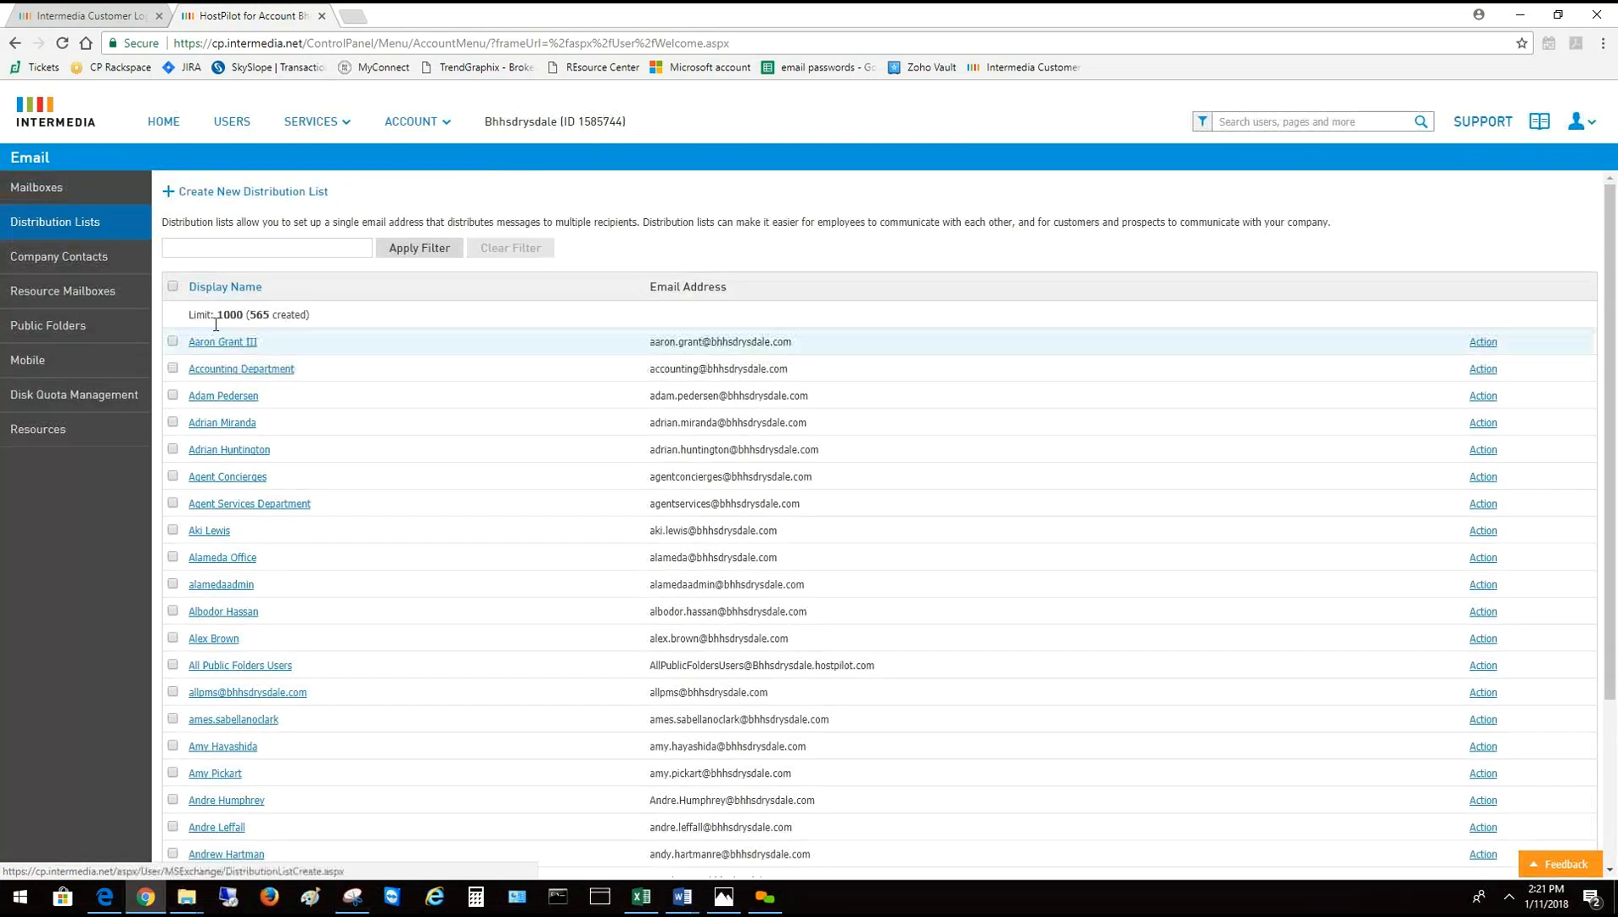
pyautogui.click(235, 247)
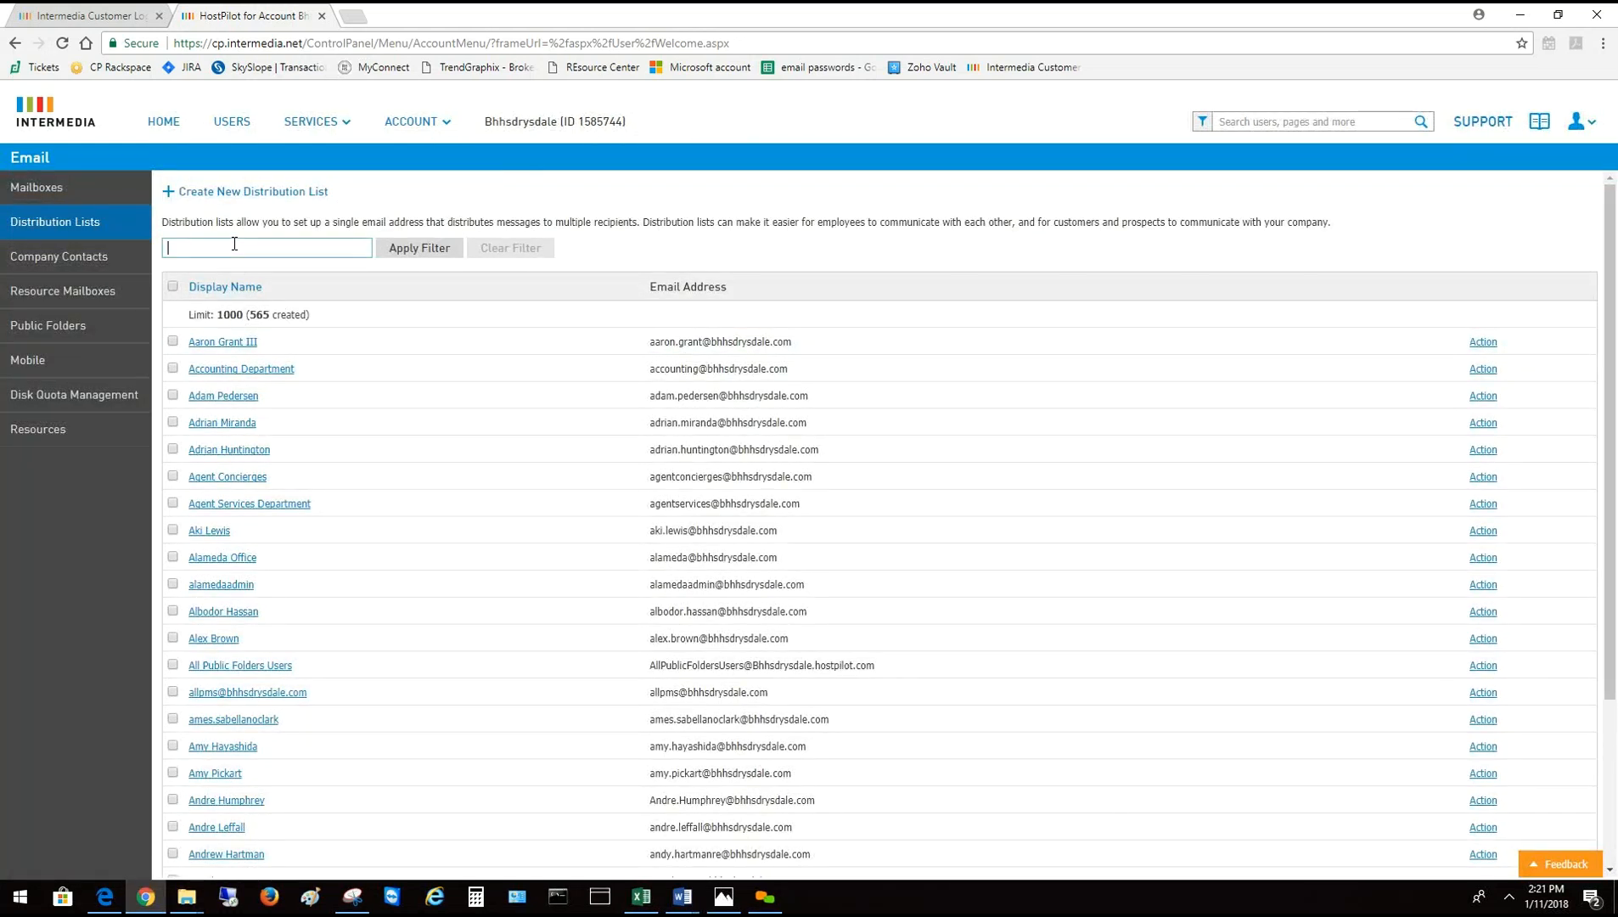
pyautogui.write('daville')
pyautogui.click(434, 257)
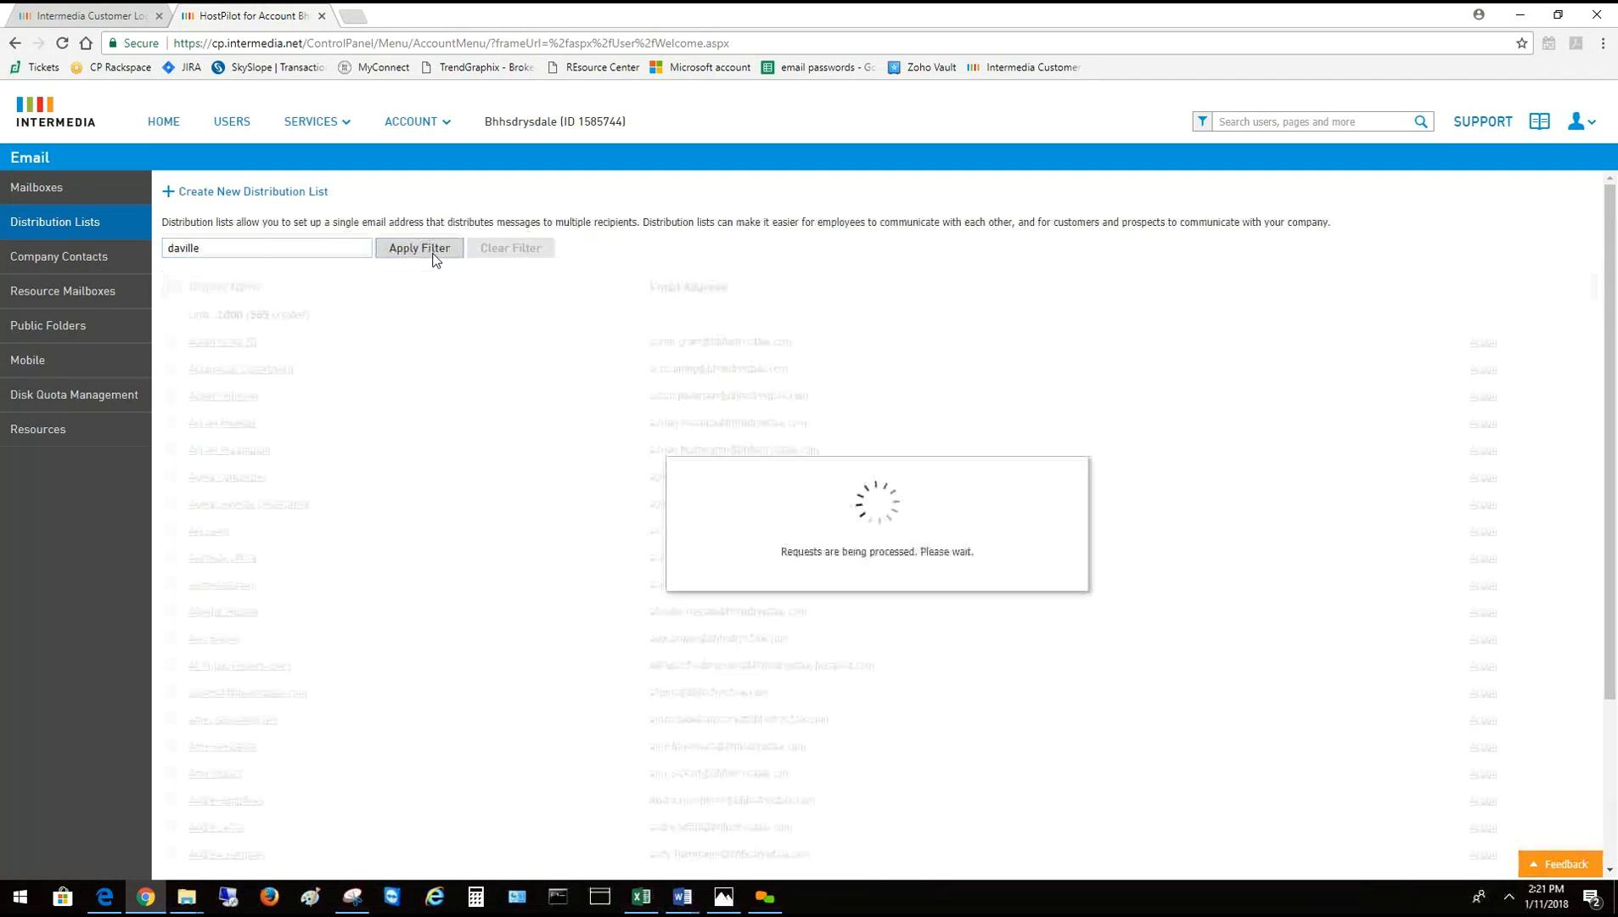
pyautogui.doubleClick(232, 248)
pyautogui.write('danville')
pyautogui.press('Return')
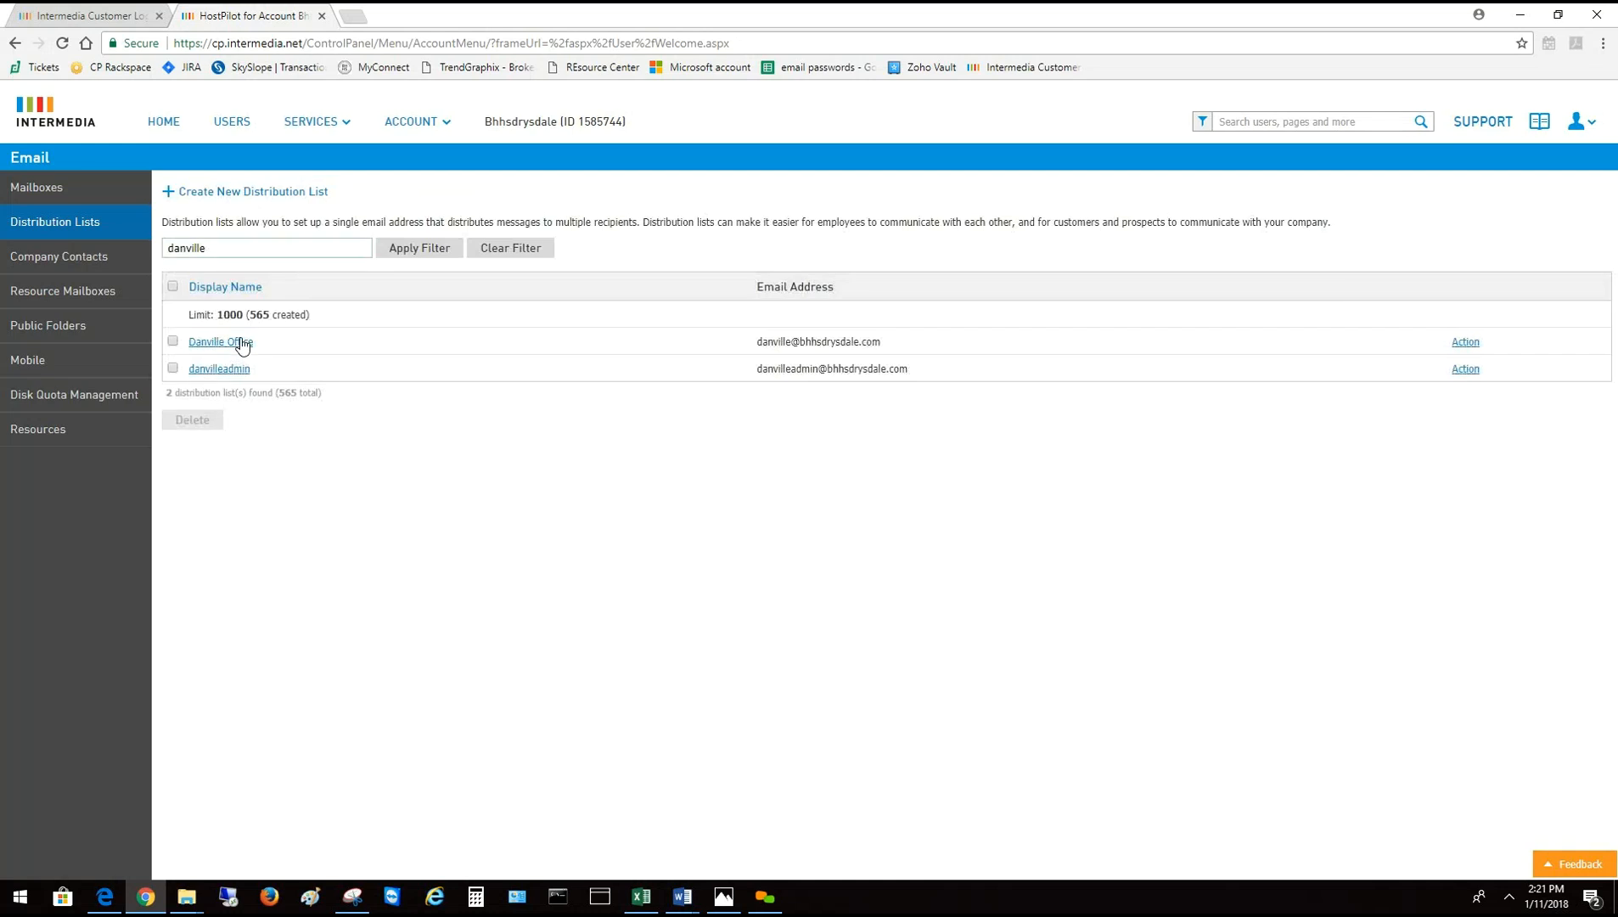
pyautogui.click(242, 342)
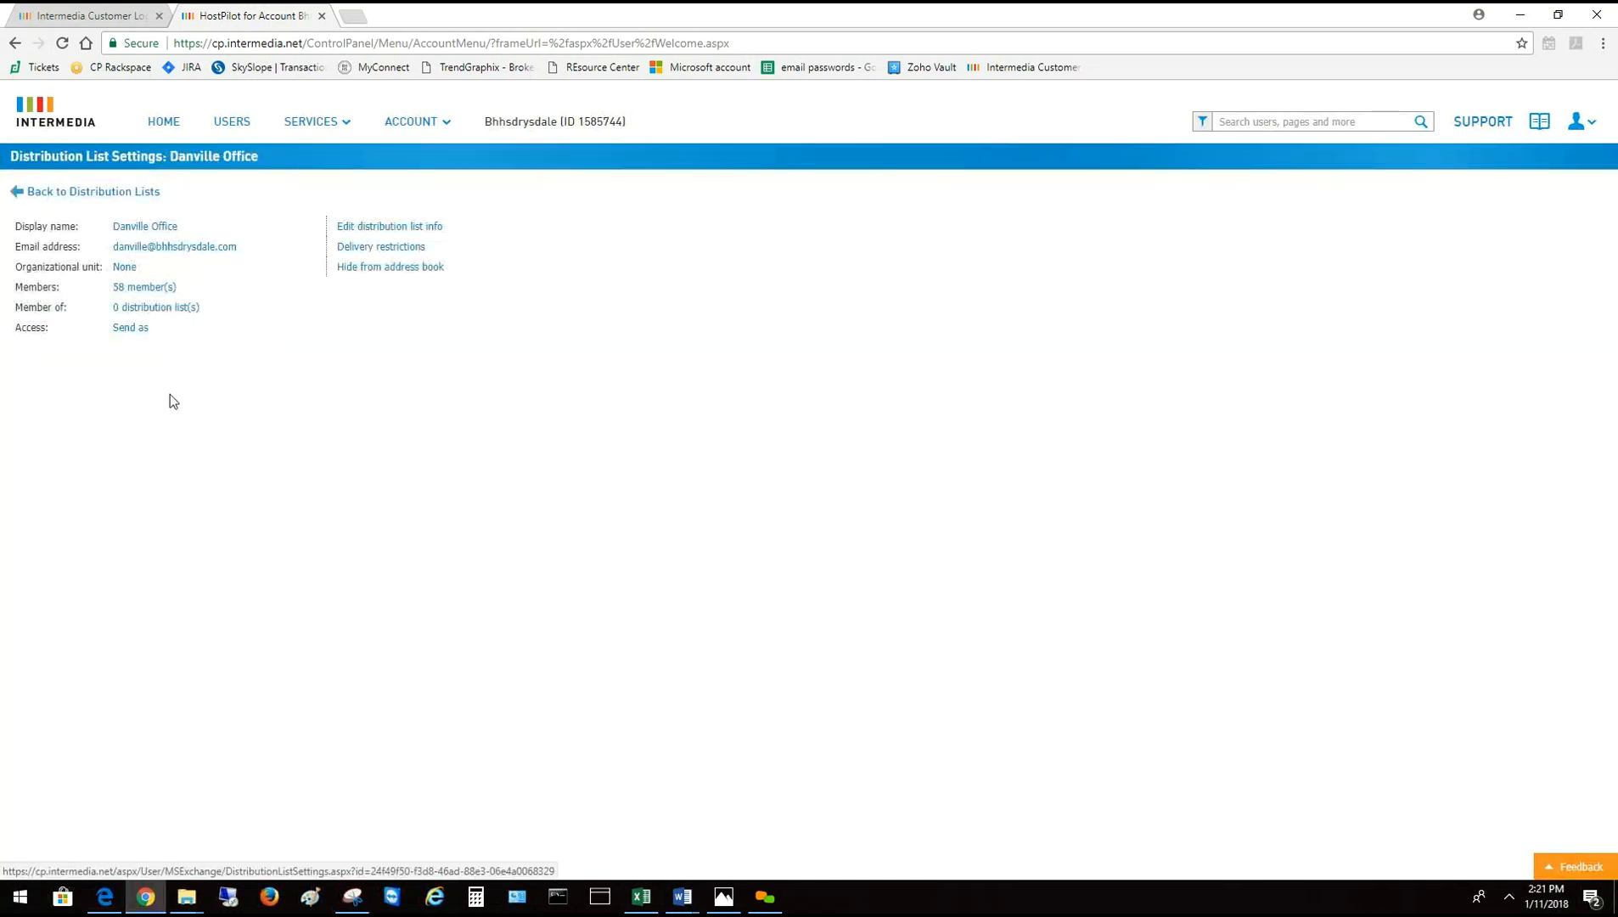
# Add the New User distribution list, found by filtering 'new', as a Danville Office member
pyautogui.click(139, 287)
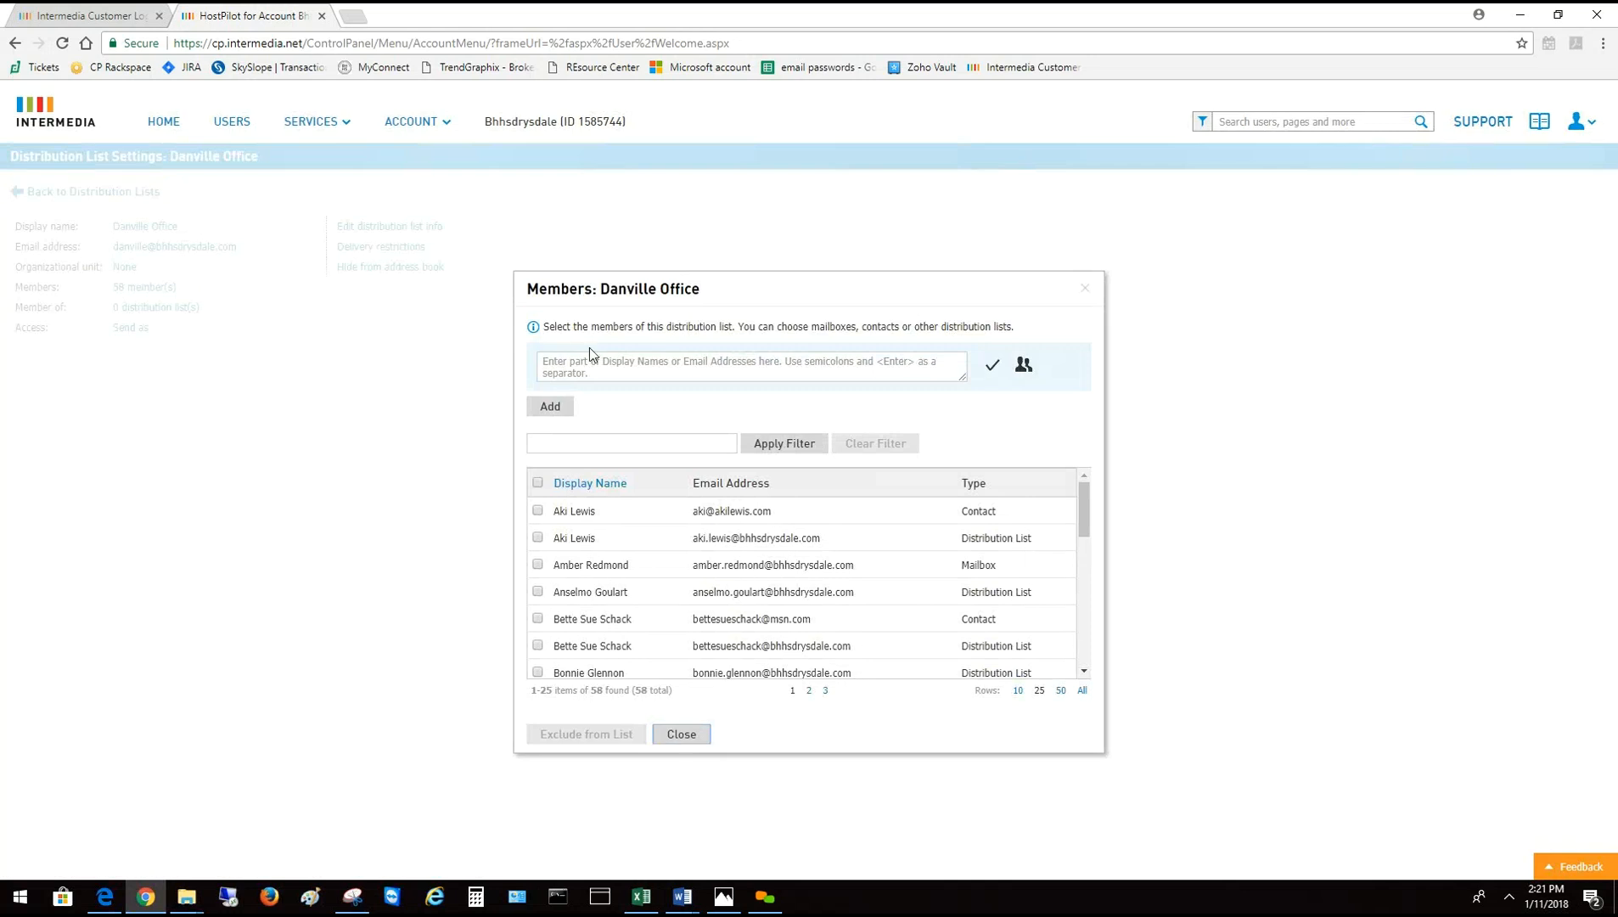
pyautogui.click(1027, 366)
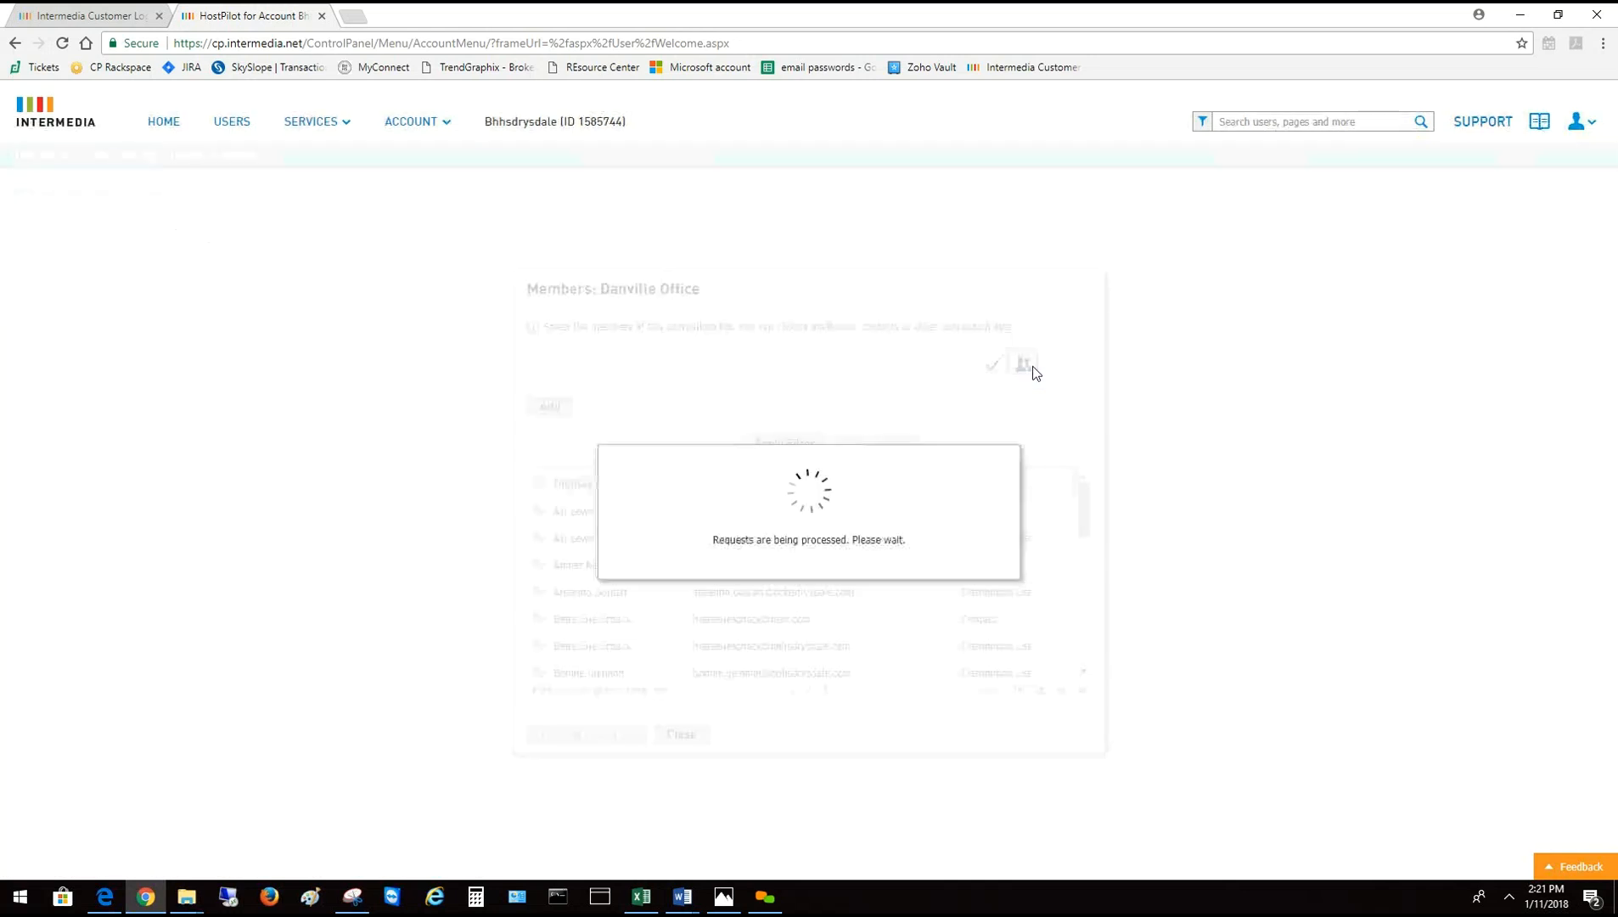
pyautogui.click(564, 382)
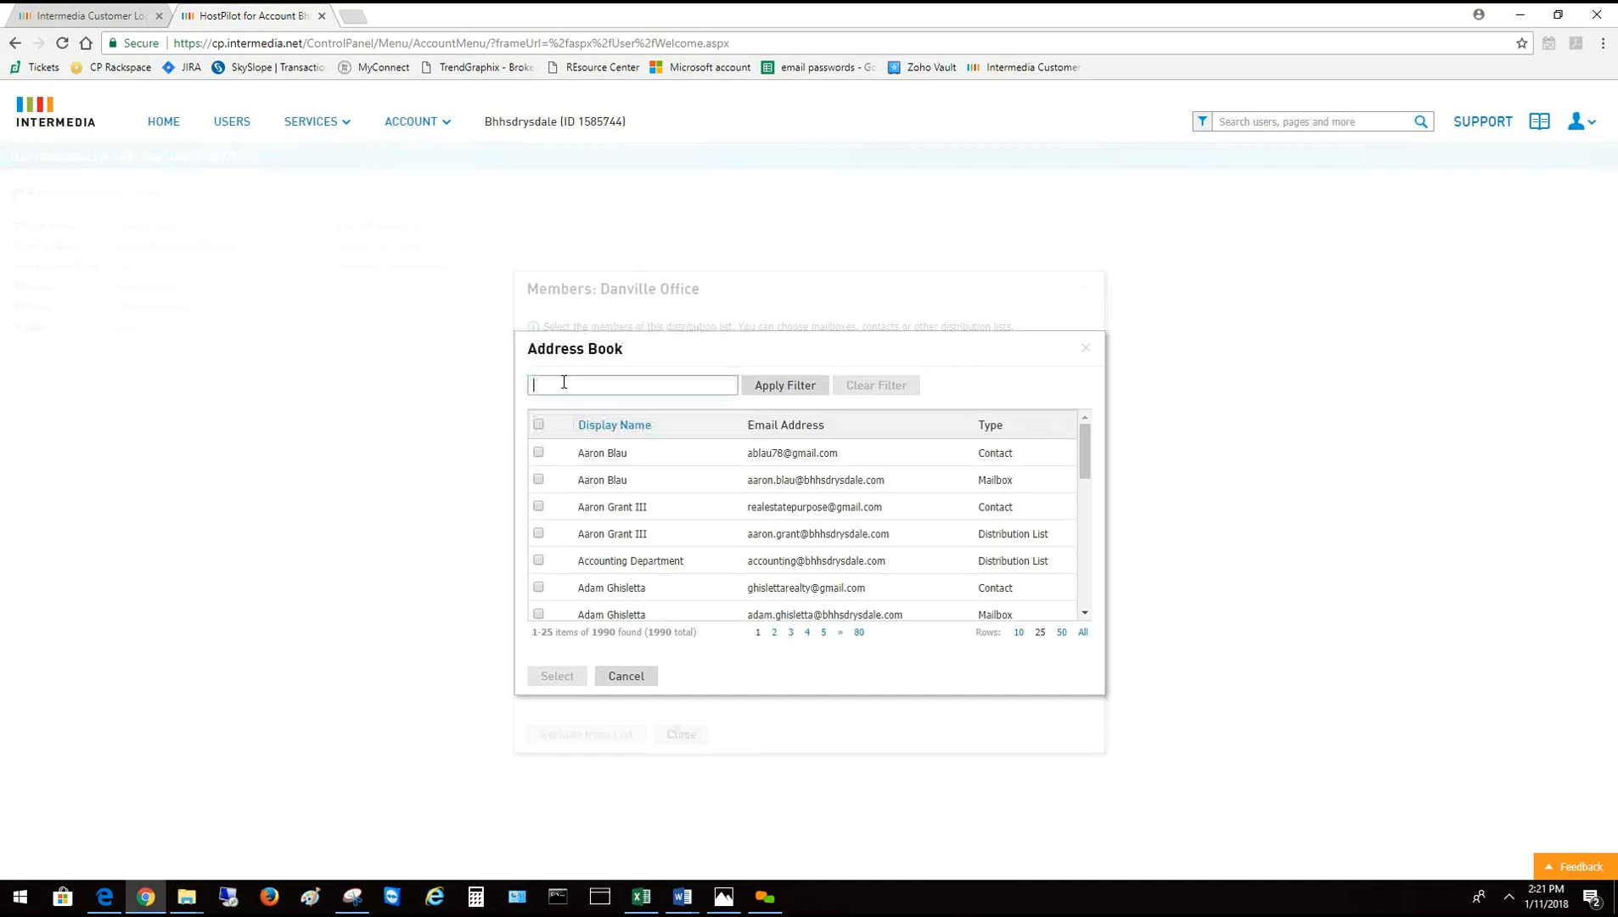
pyautogui.write('new')
pyautogui.click(783, 388)
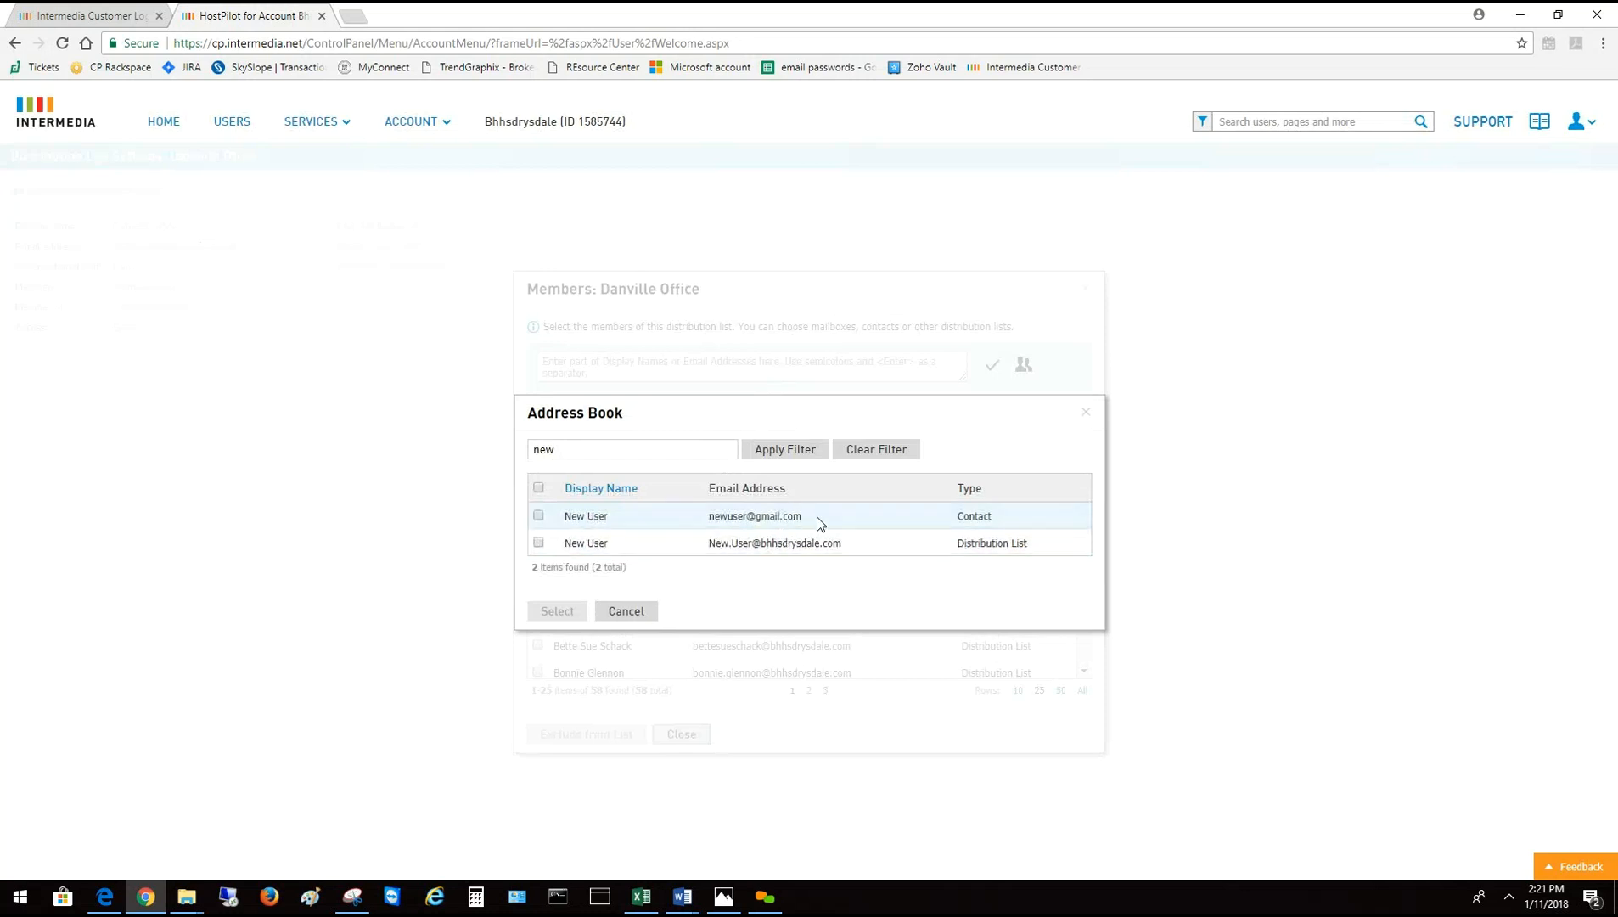
pyautogui.moveTo(801, 516); pyautogui.dragTo(696, 520)
pyautogui.click(538, 542)
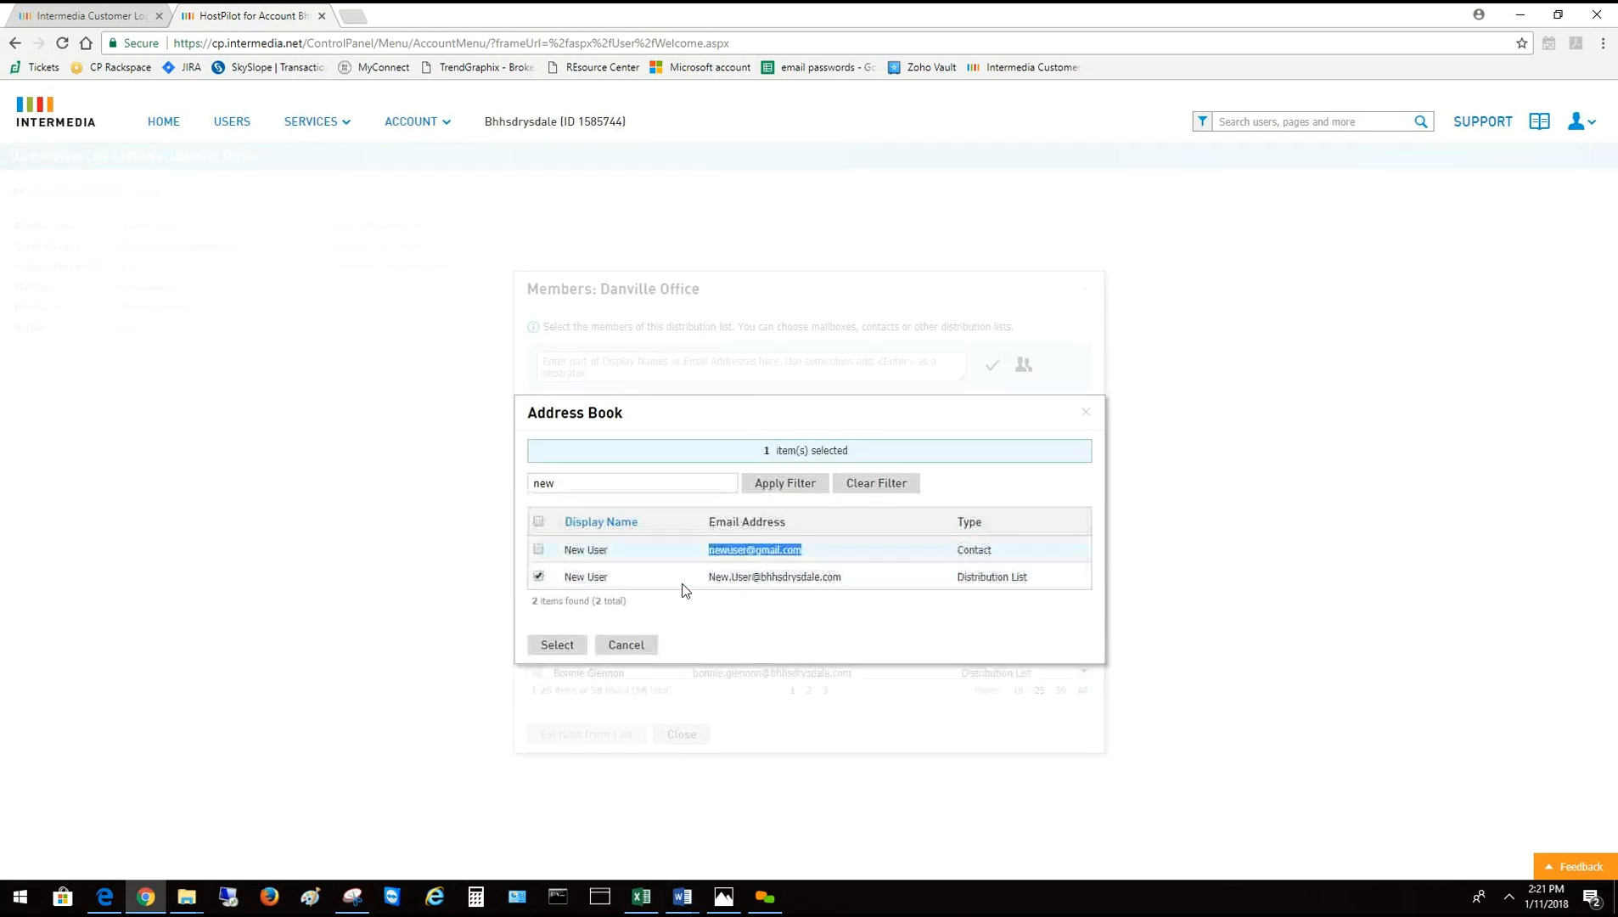
pyautogui.click(559, 647)
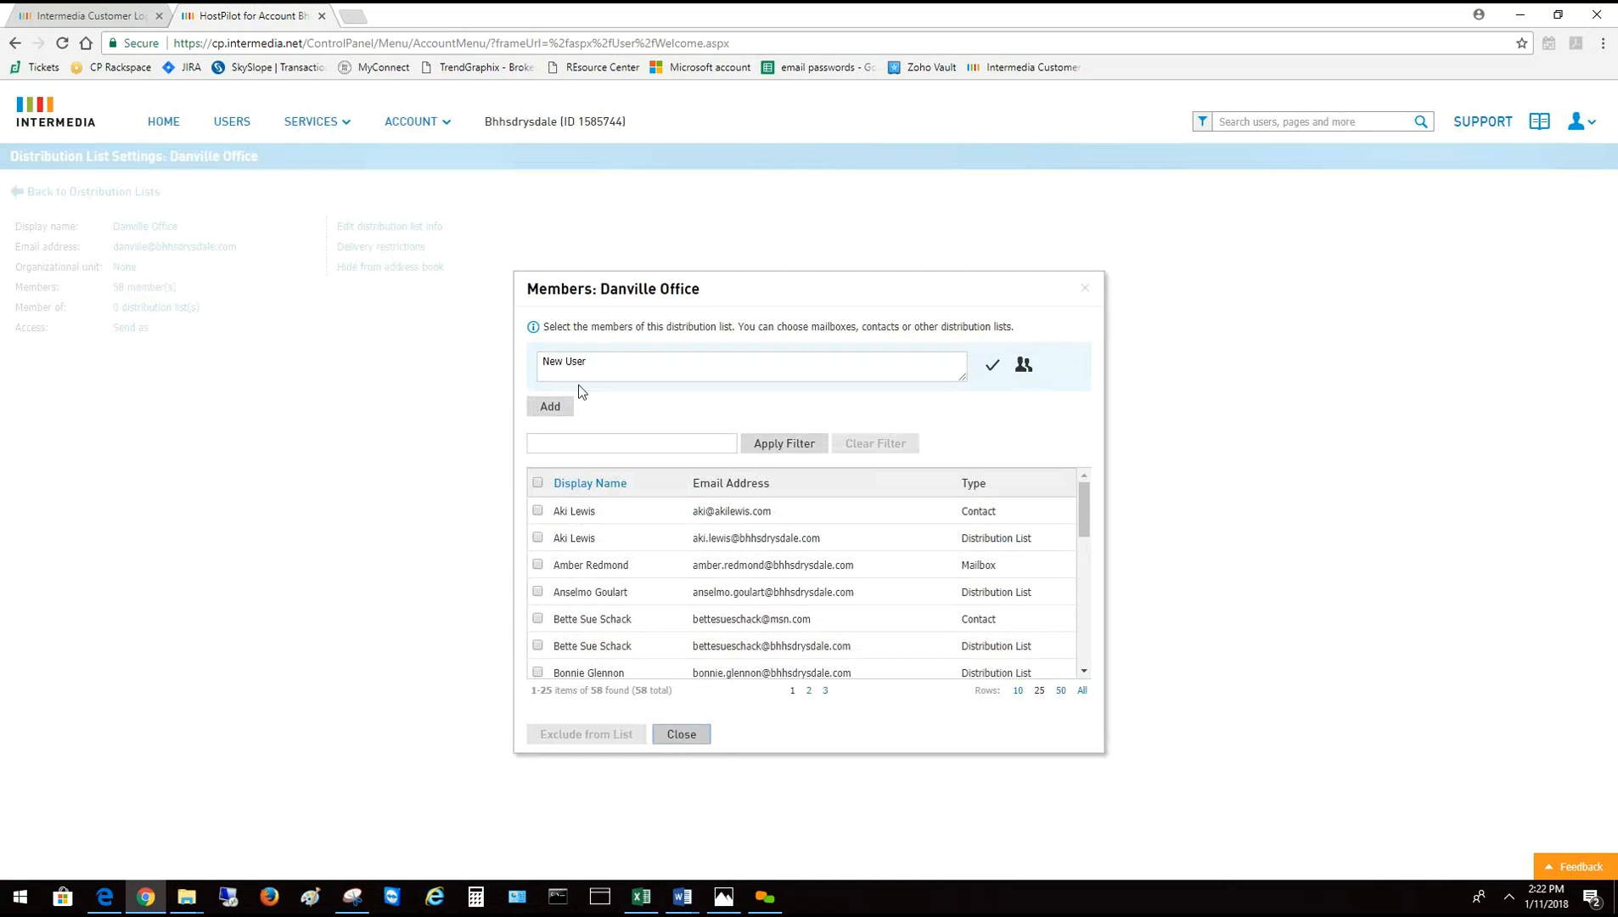
pyautogui.click(560, 410)
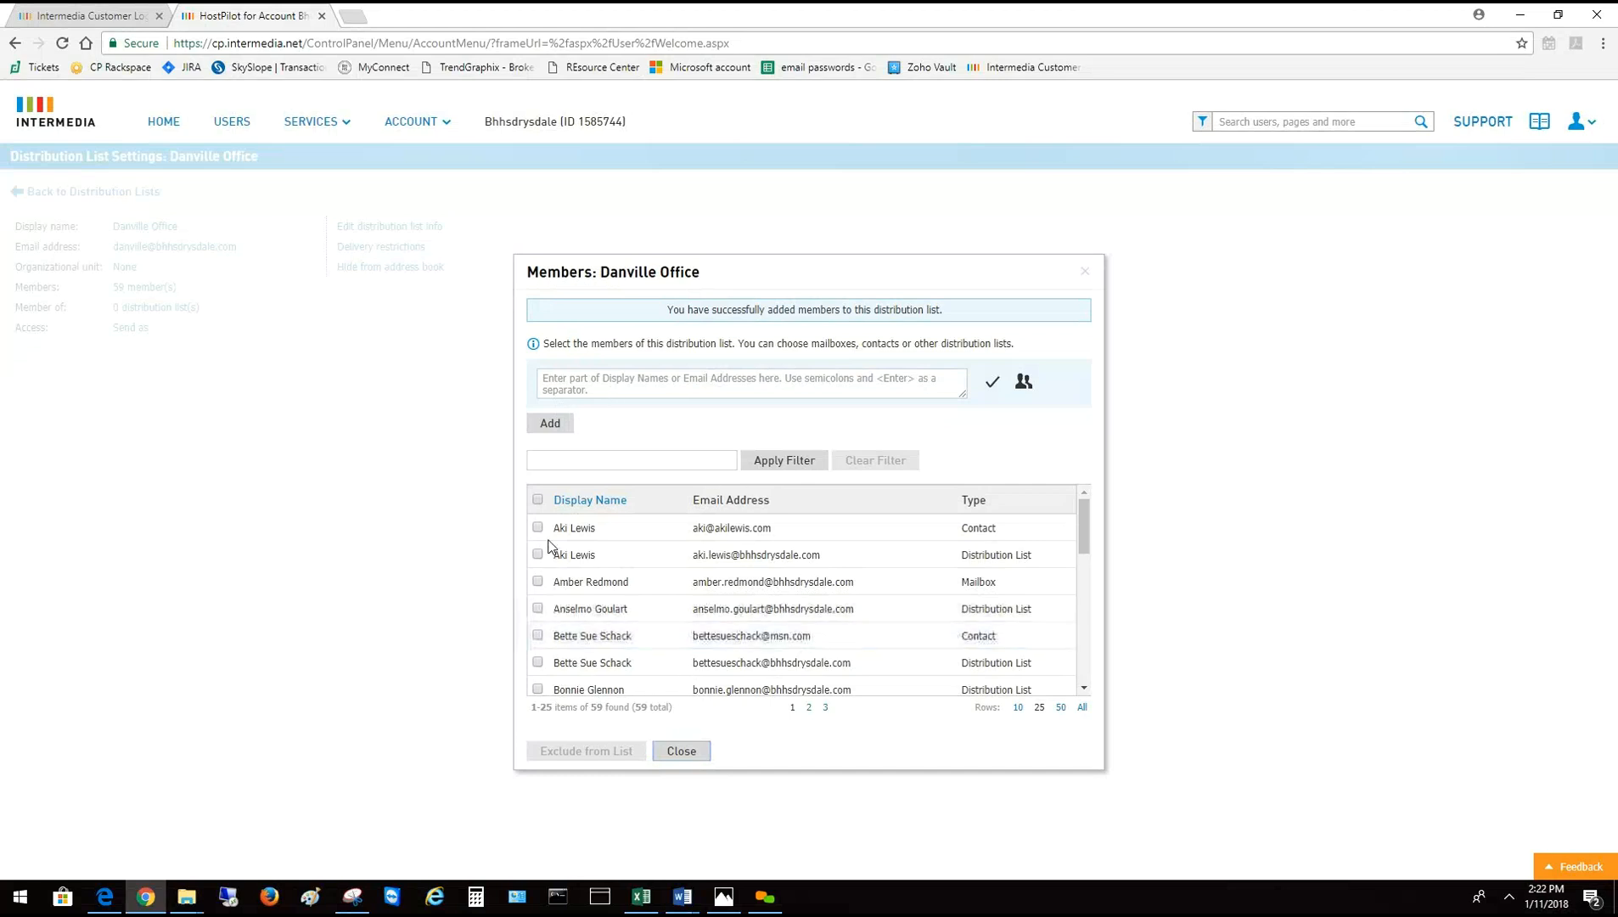
pyautogui.click(680, 751)
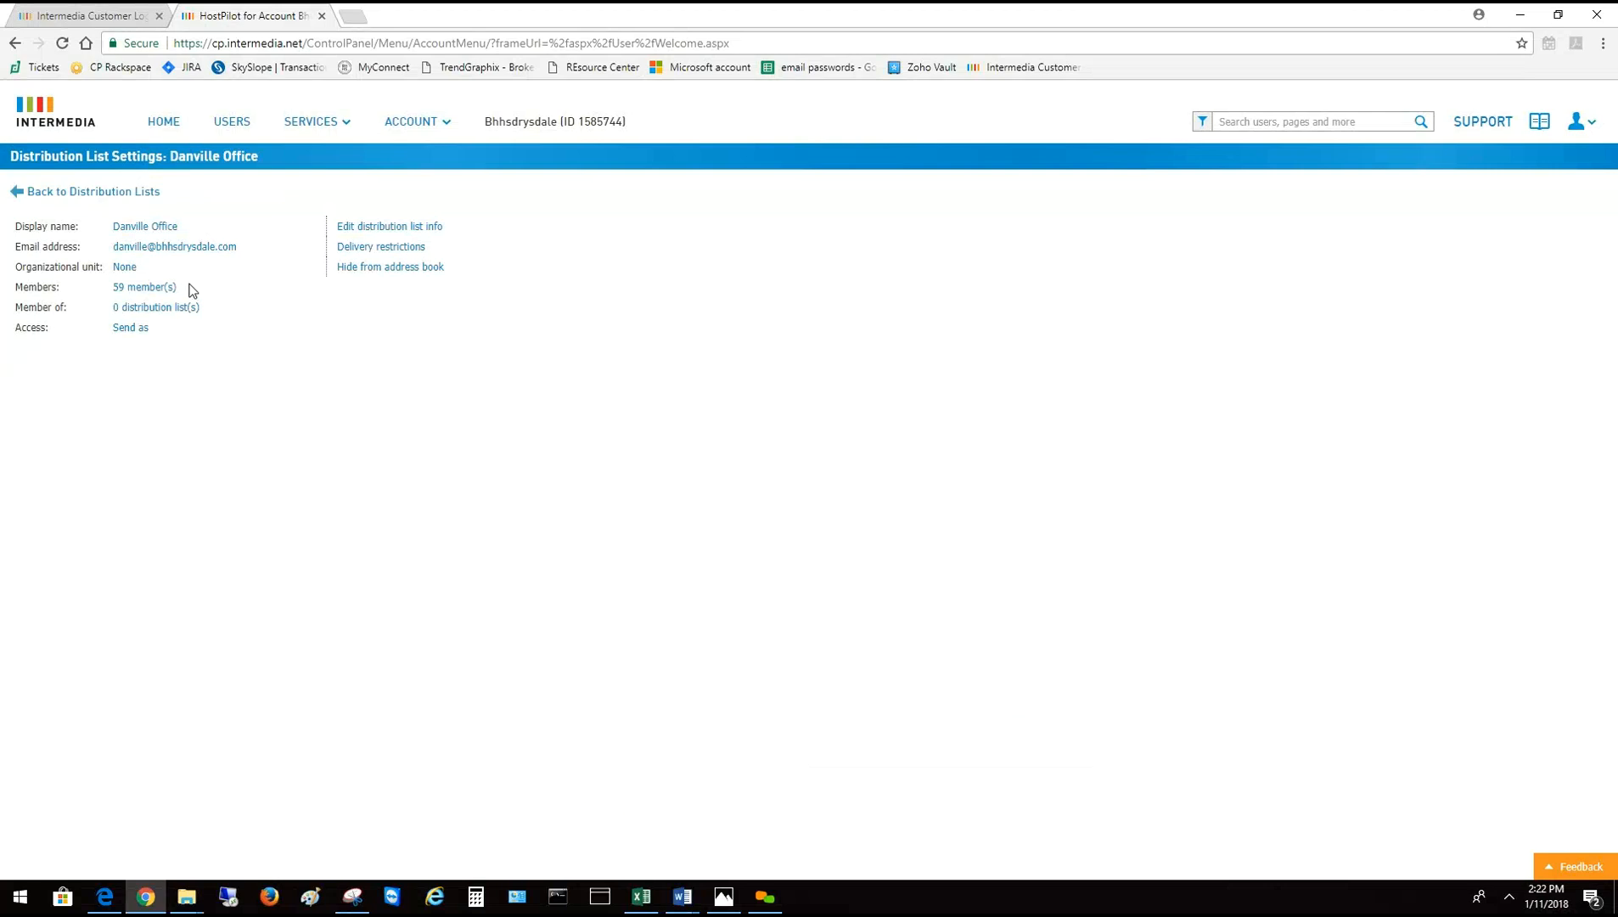
# Open the Users list and filter it by 'new'
pyautogui.moveTo(107, 293); pyautogui.dragTo(296, 286)
pyautogui.click(232, 132)
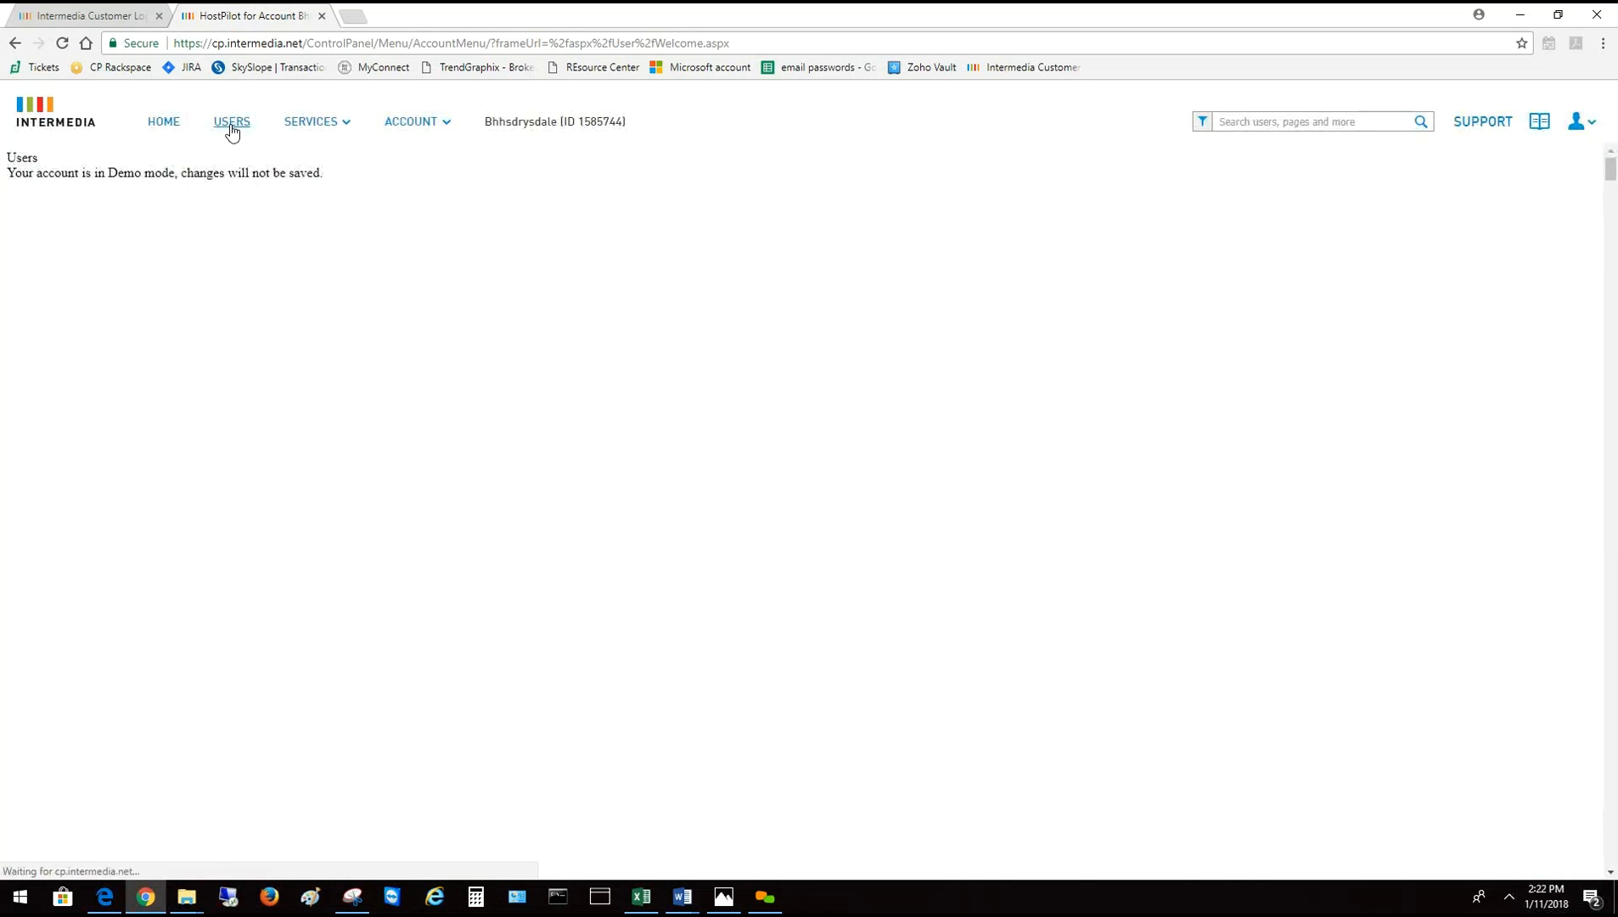
pyautogui.click(122, 268)
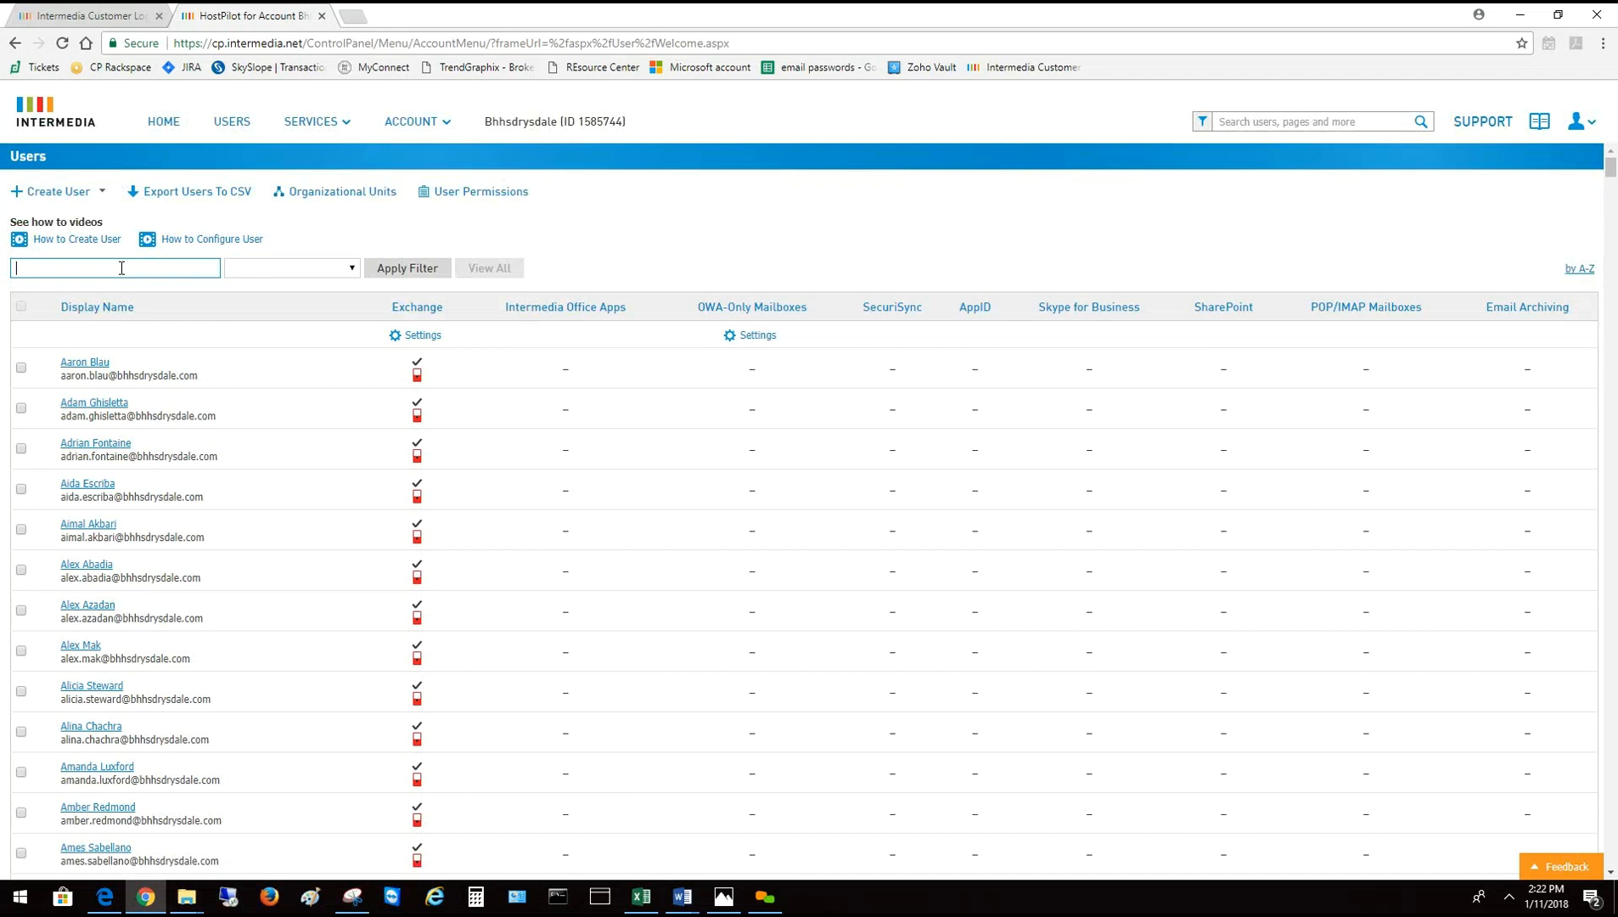
pyautogui.write('new')
pyautogui.press('Return')
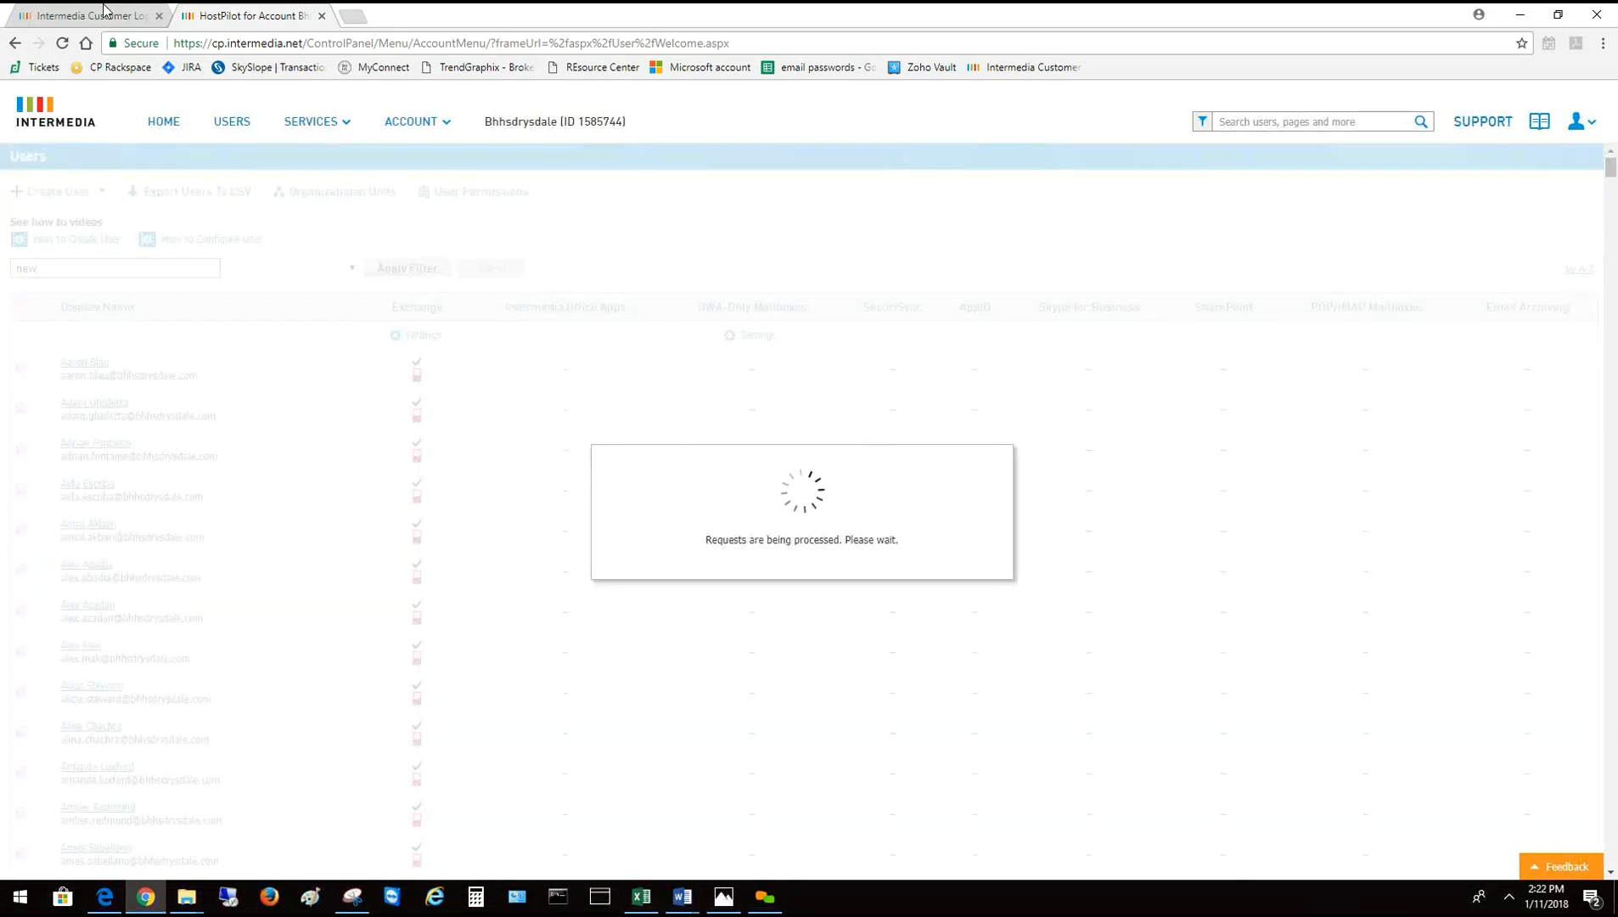
# Change the Users filter to 'test' to show lastlogintest and Test User
pyautogui.click(103, 11)
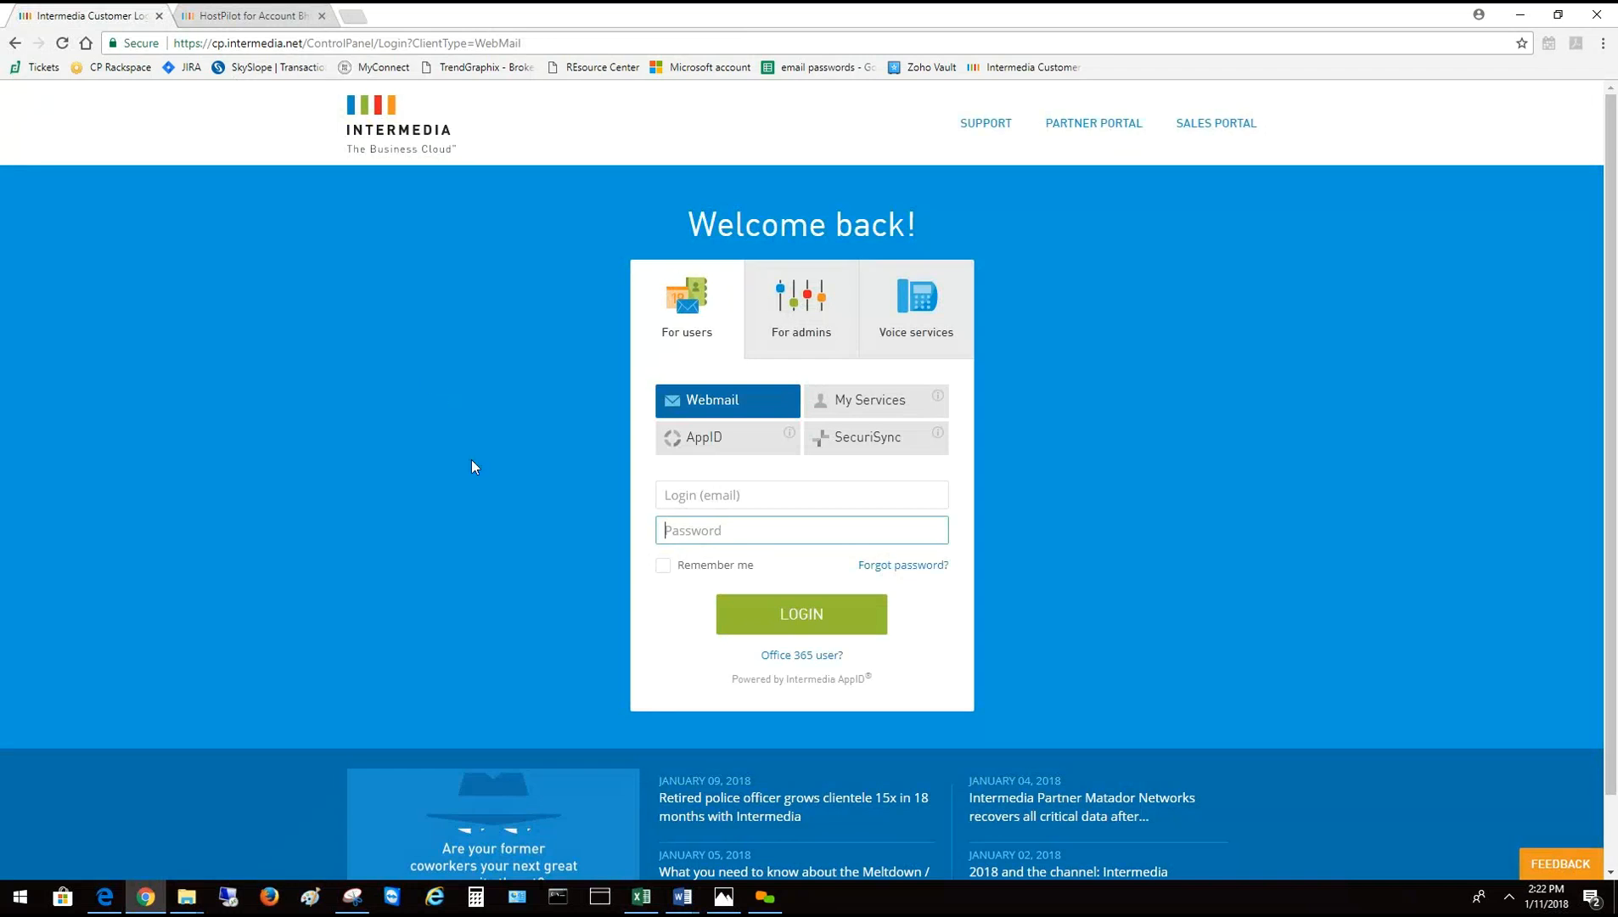
pyautogui.click(268, 12)
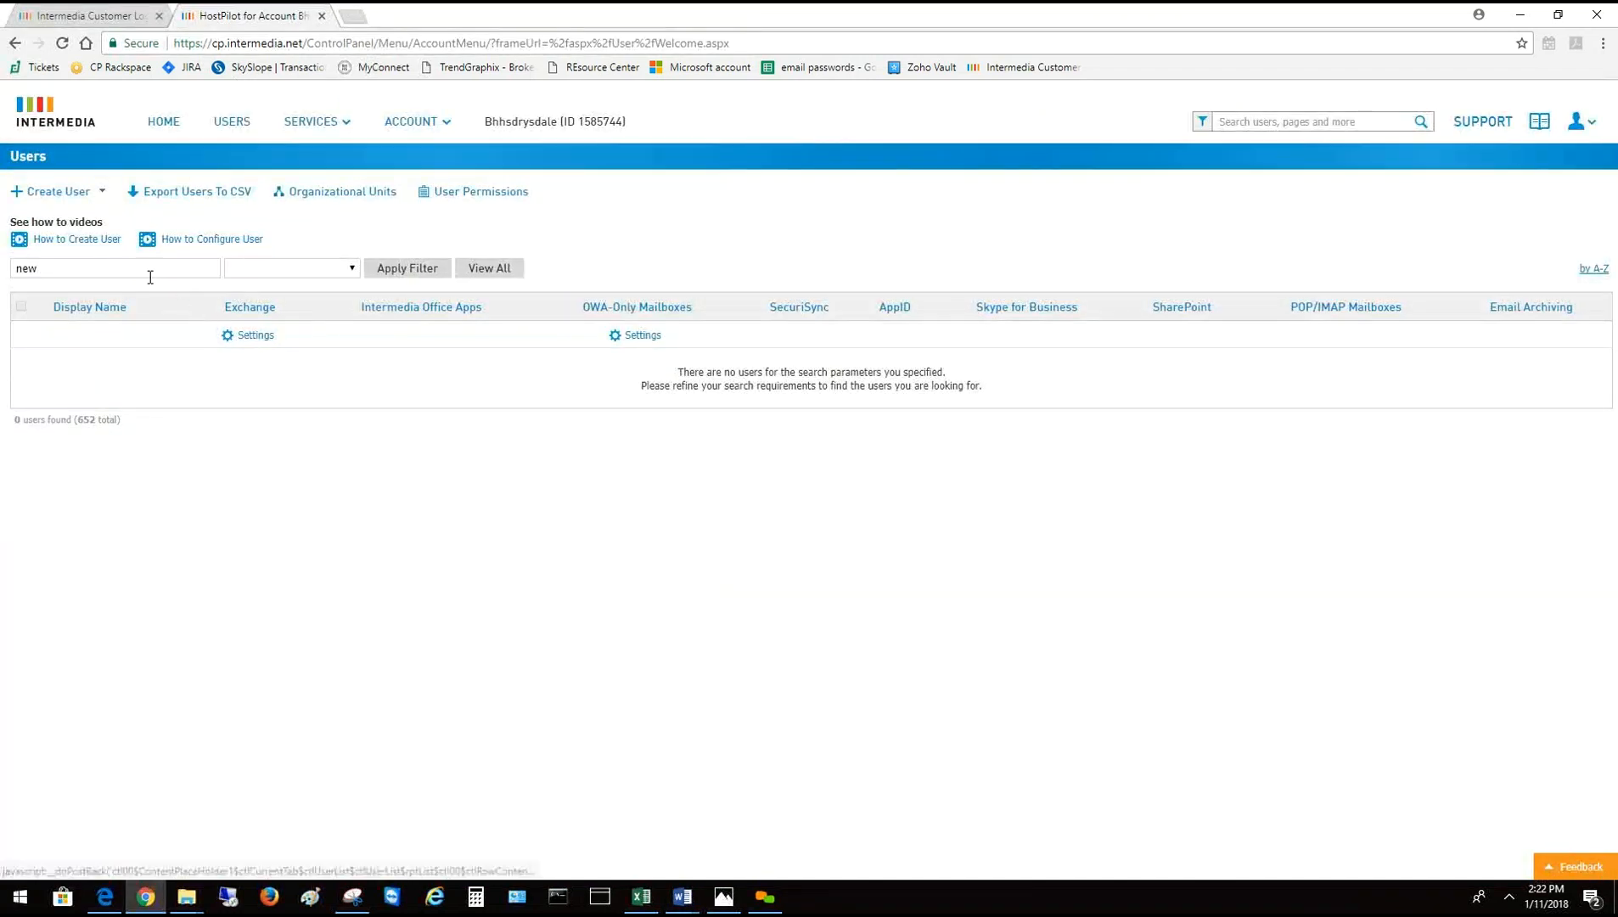
pyautogui.click(82, 274)
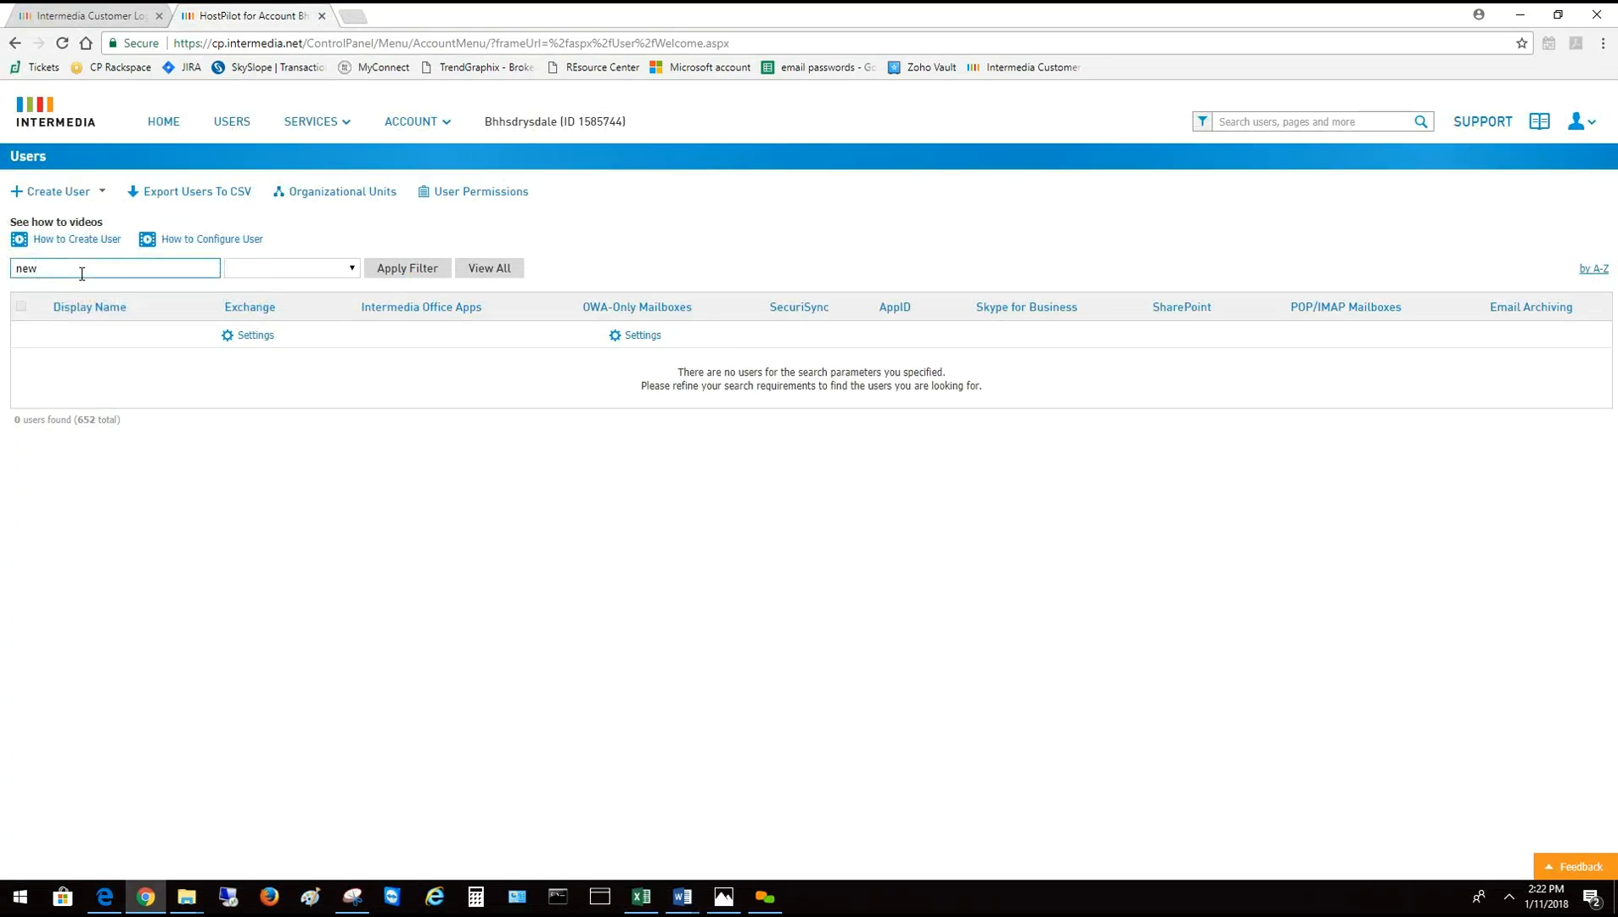
pyautogui.doubleClick(11, 263)
pyautogui.write('test')
pyautogui.click(424, 275)
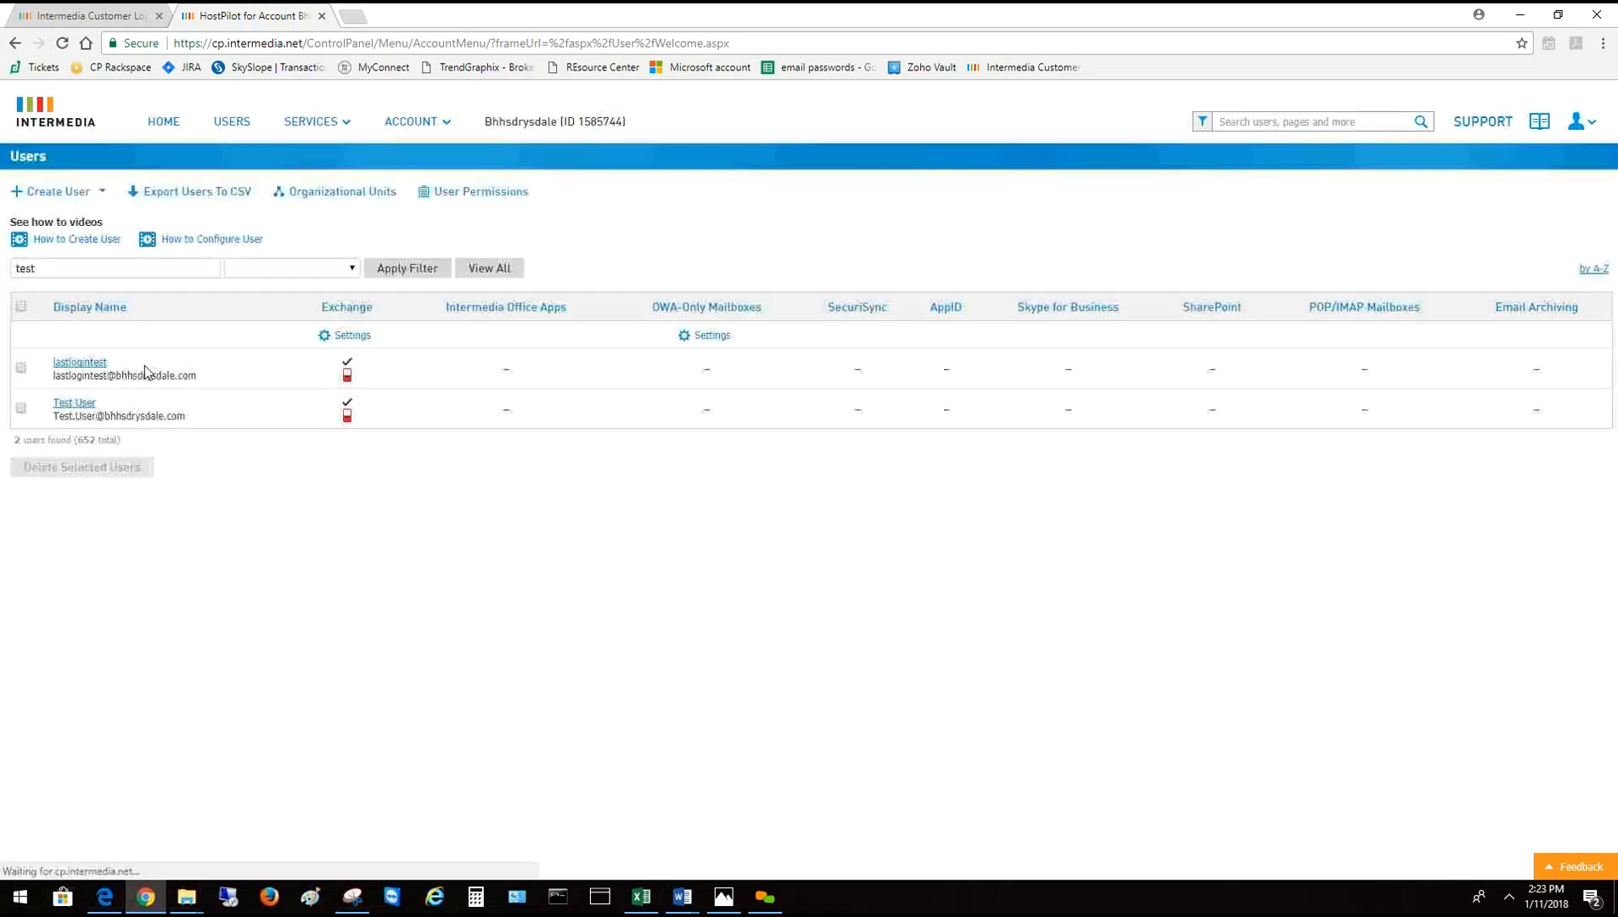
# Open Test User's settings, view its User Info page, and start a password reset
pyautogui.click(79, 405)
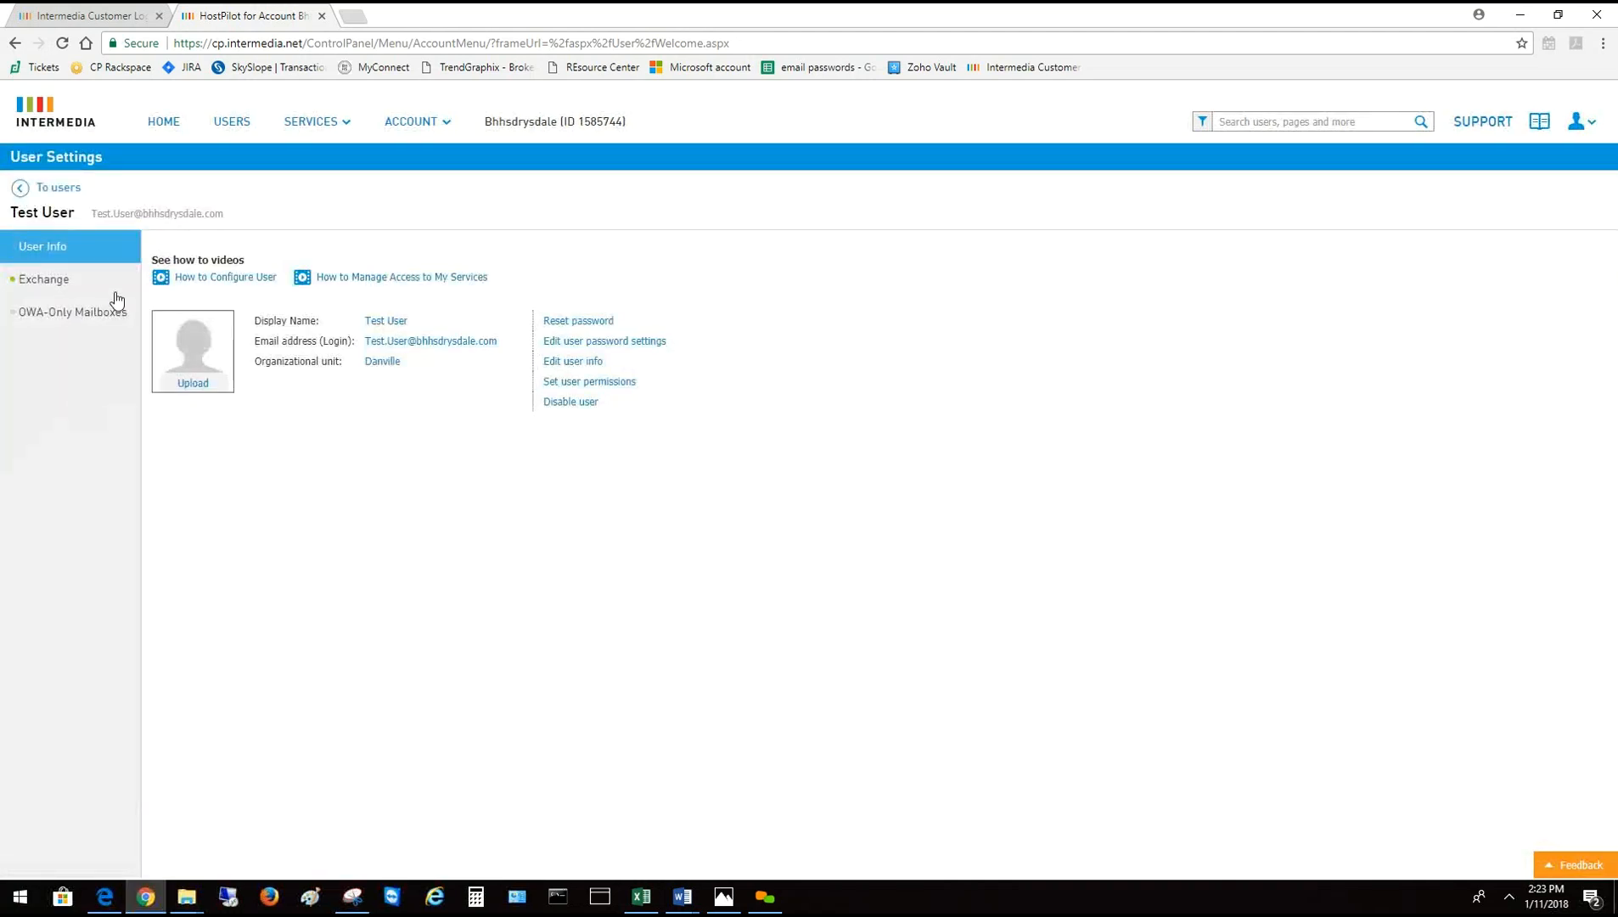
pyautogui.click(72, 312)
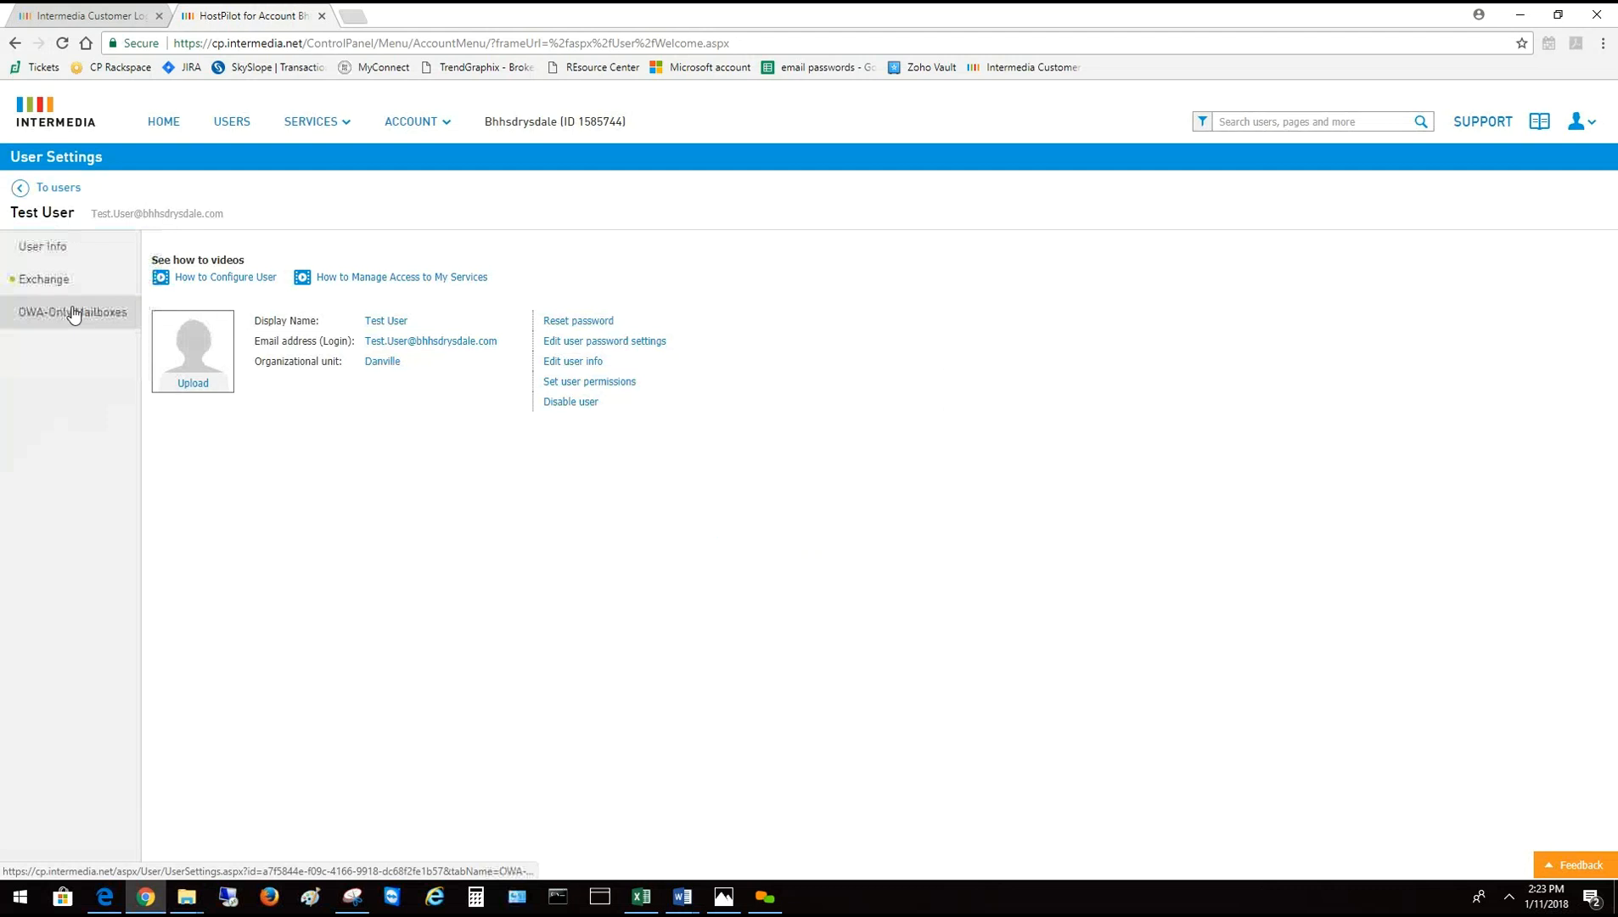
pyautogui.click(52, 255)
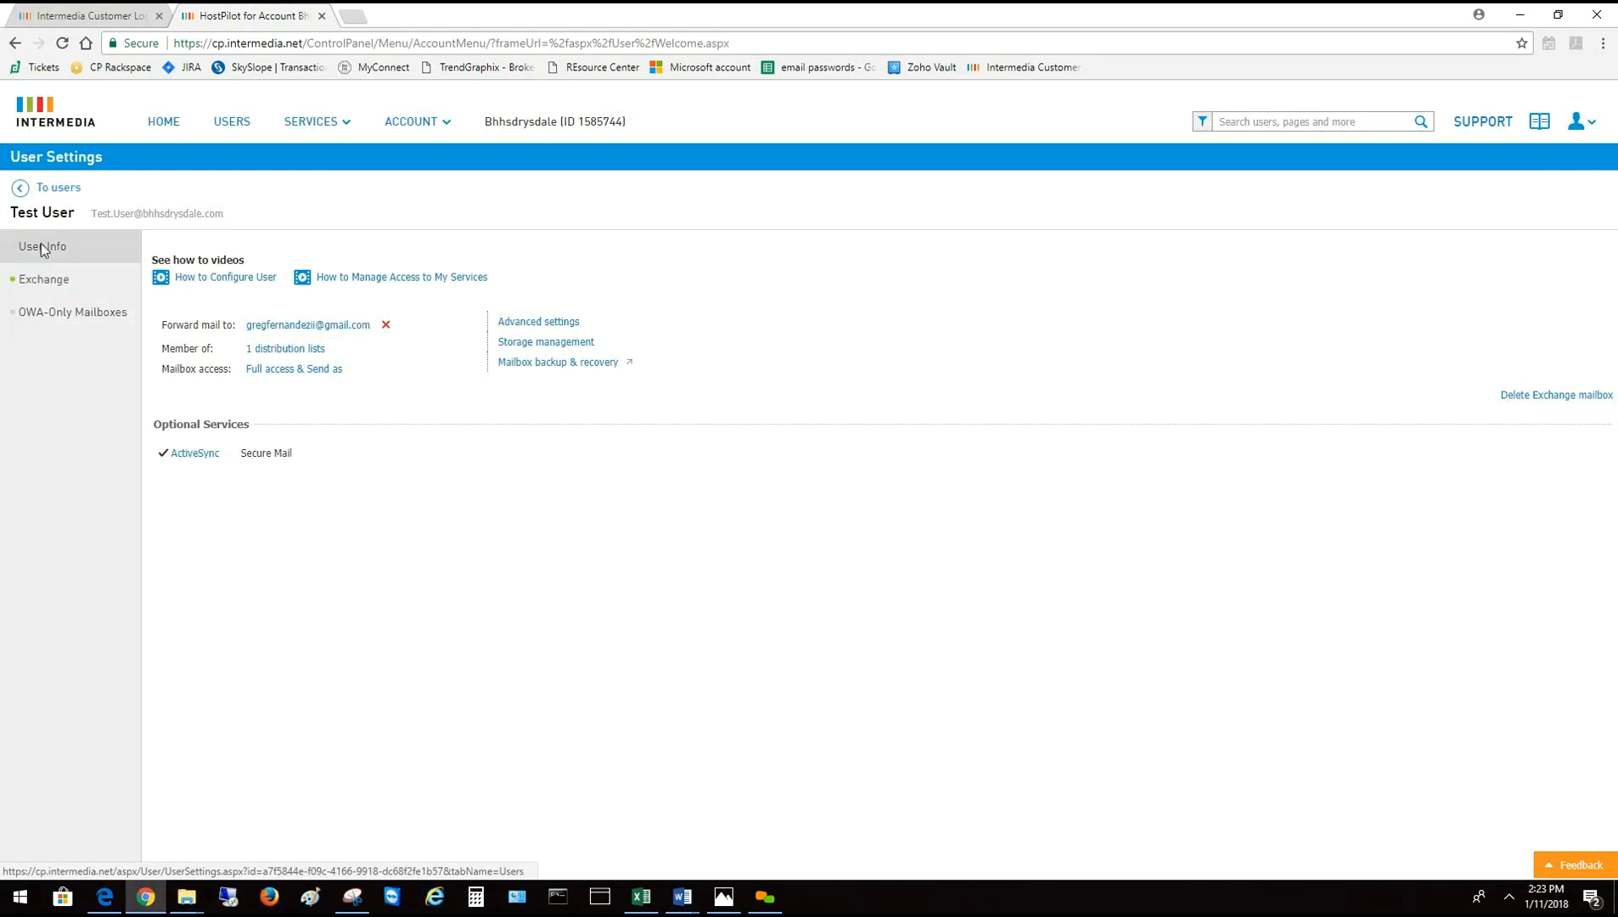
pyautogui.click(41, 246)
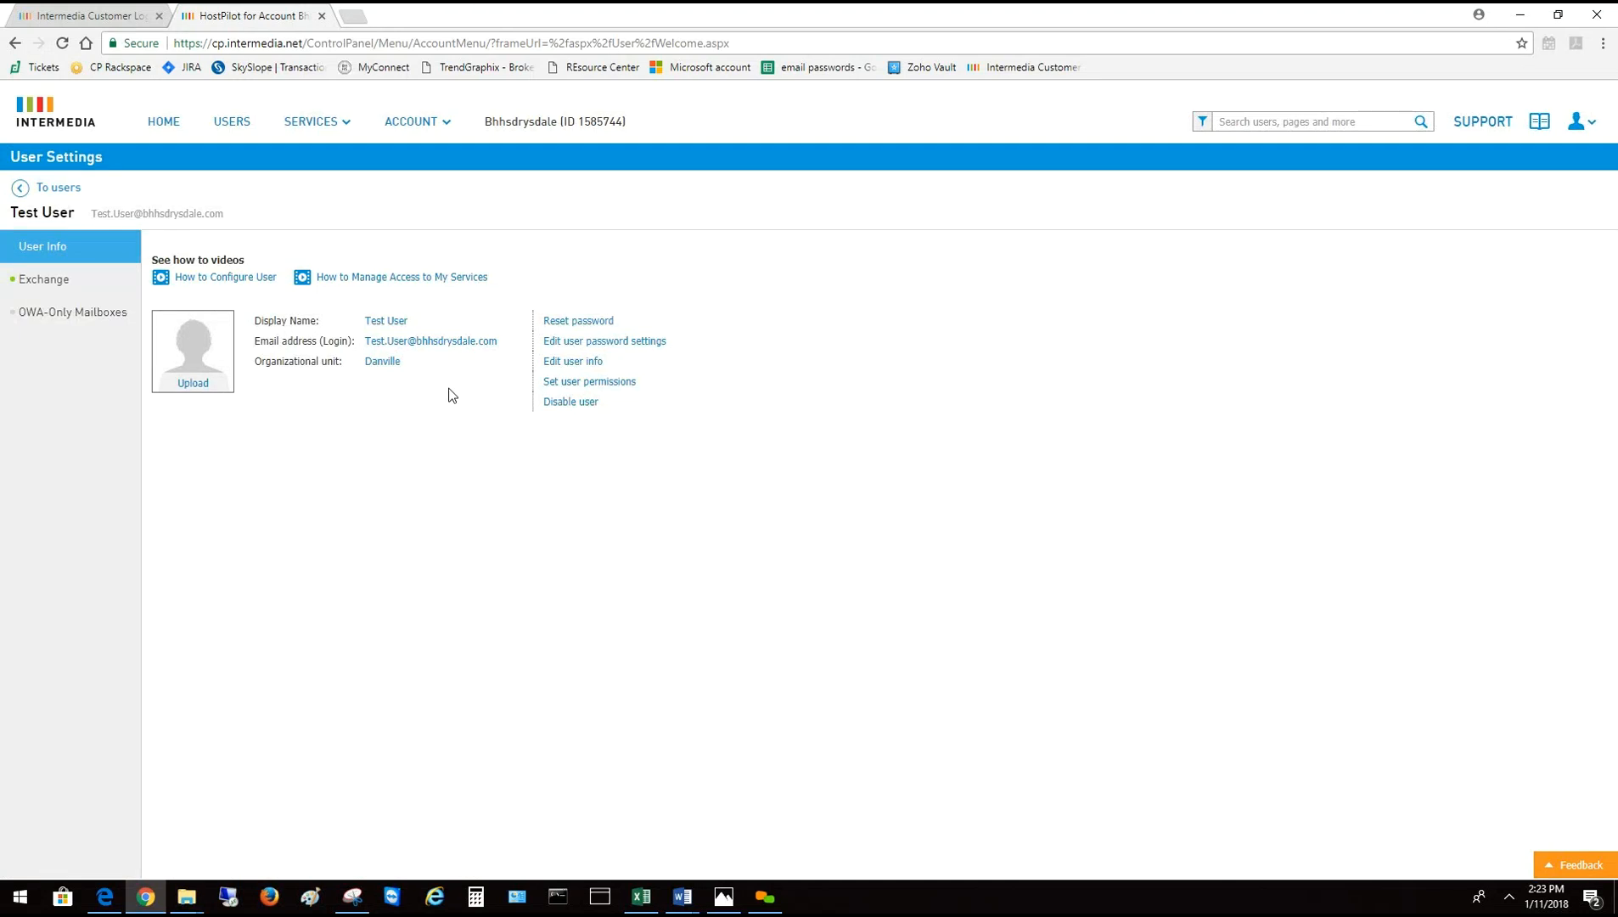
pyautogui.click(585, 324)
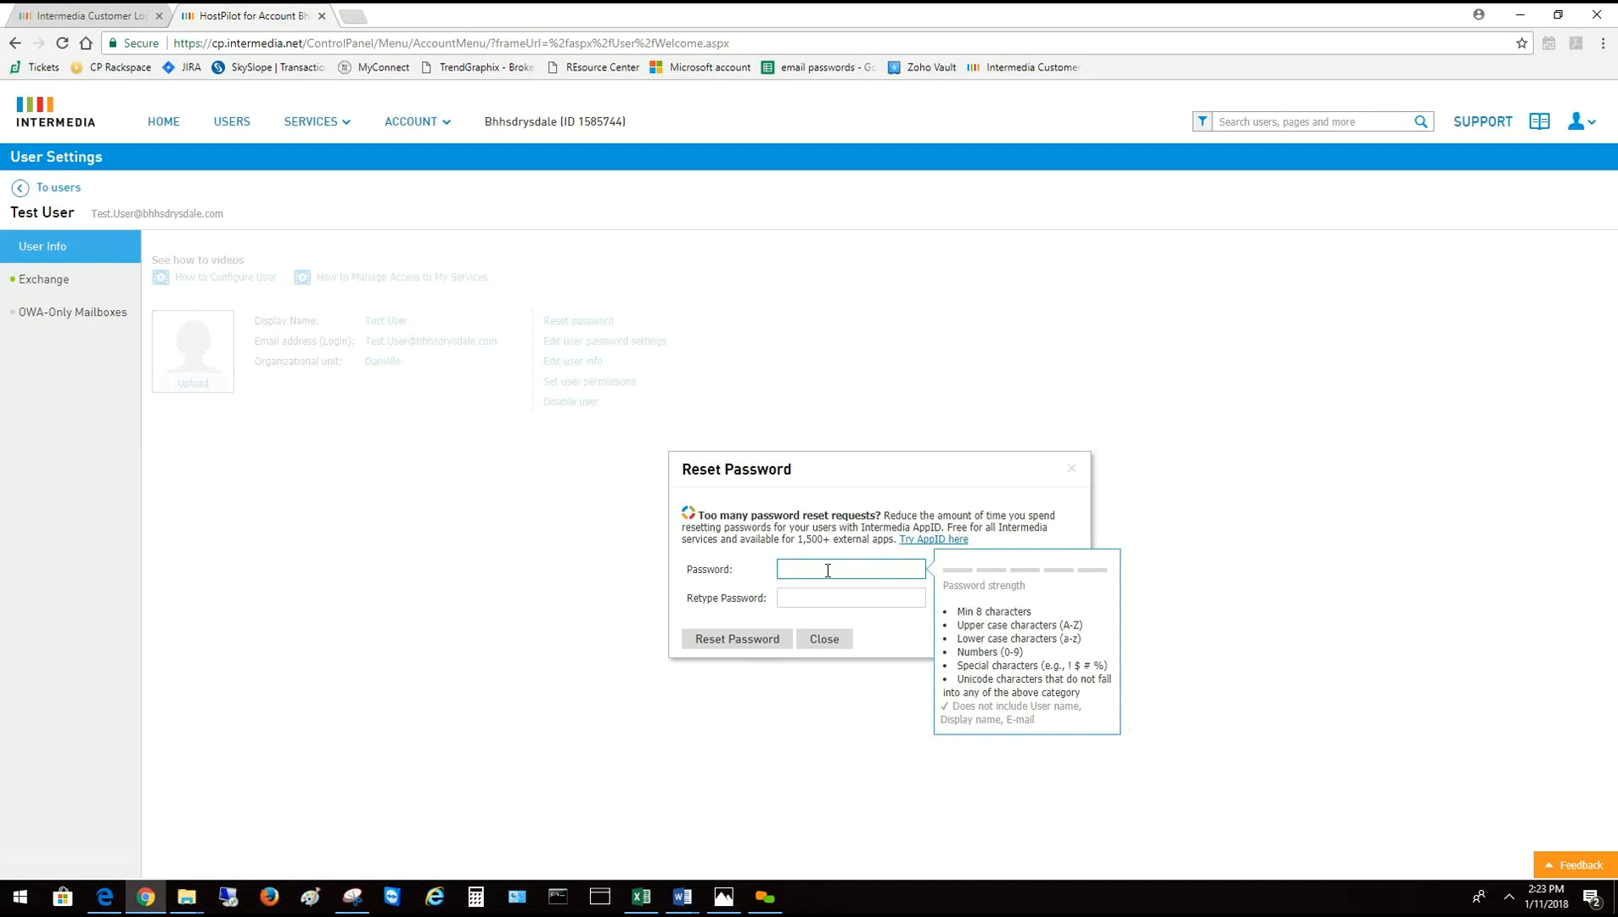
pyautogui.click(827, 597)
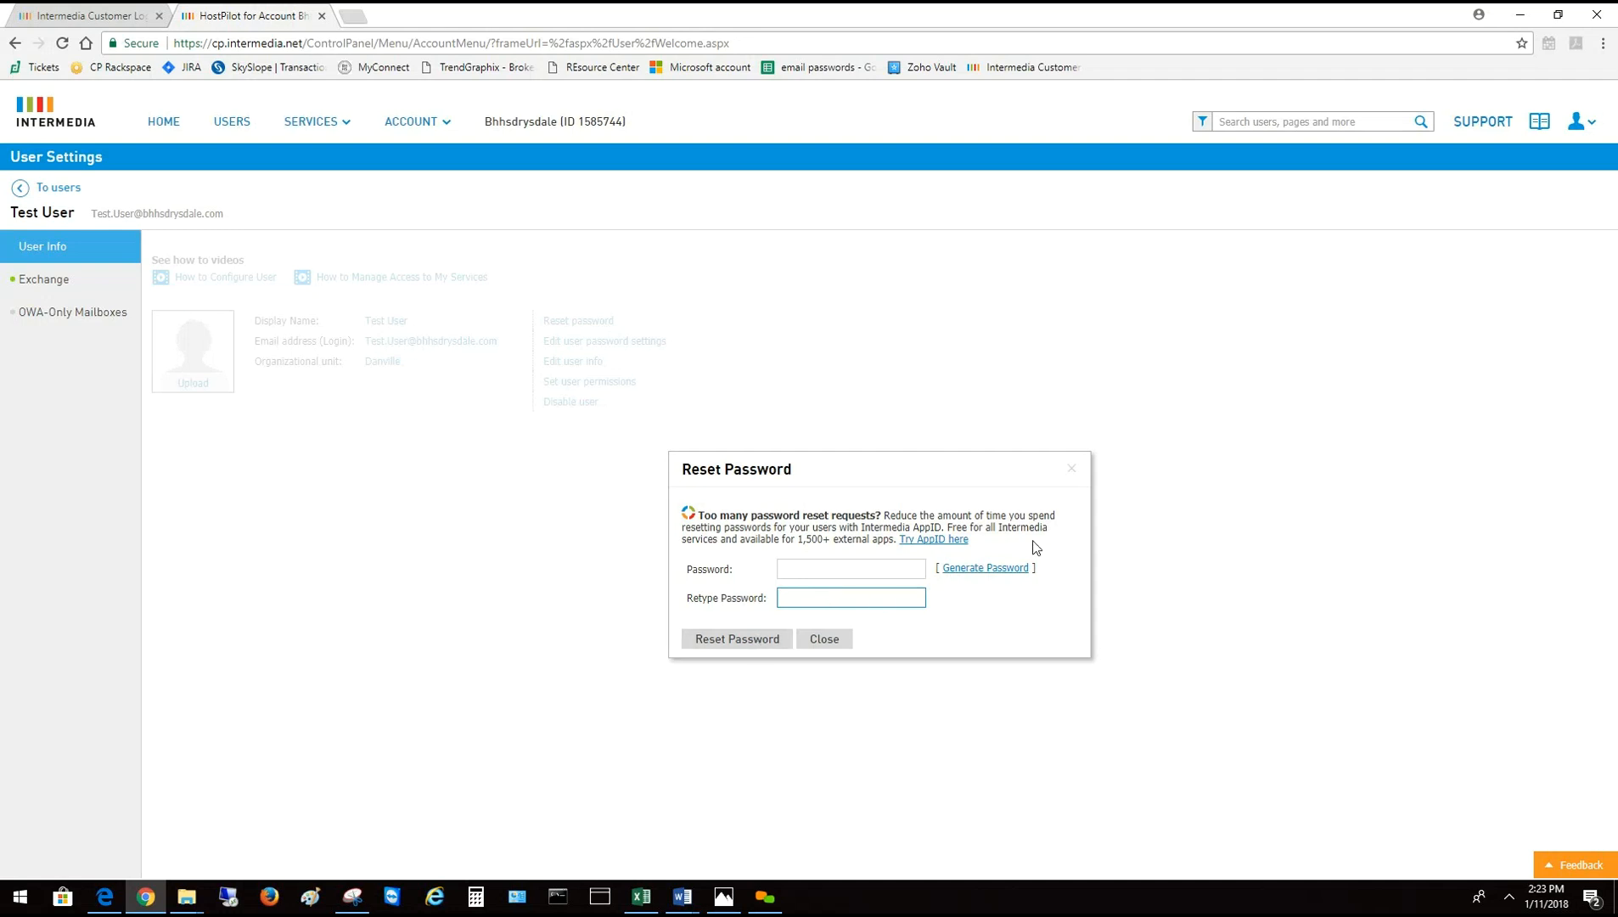
pyautogui.click(1074, 472)
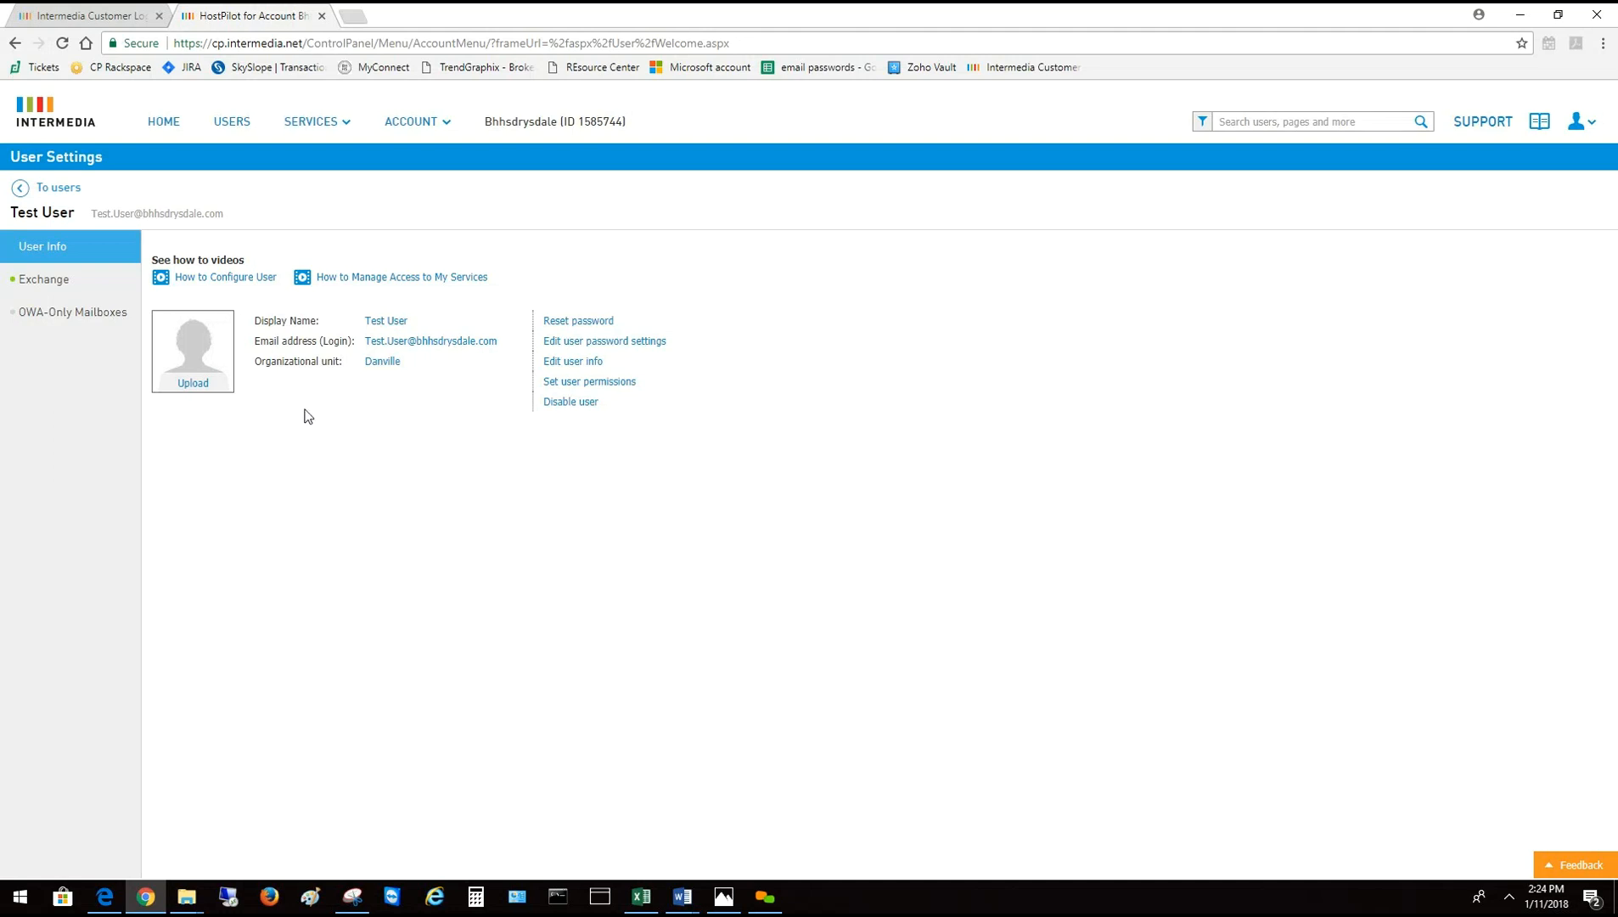
# Reload the Users list and filter it by 'test'
pyautogui.click(232, 123)
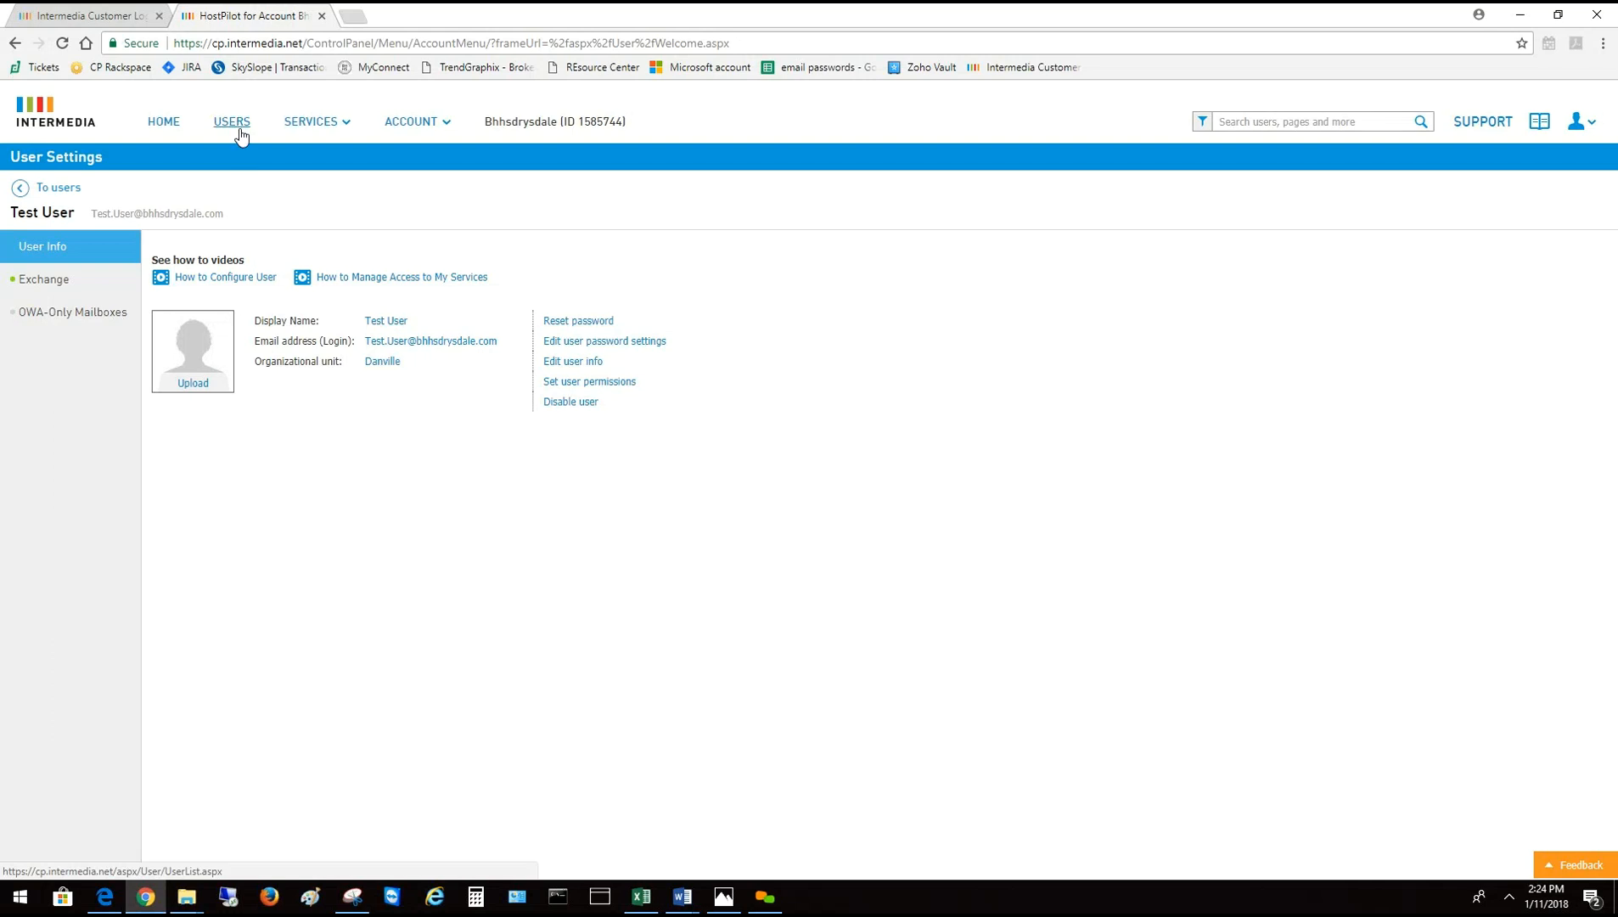
pyautogui.click(229, 124)
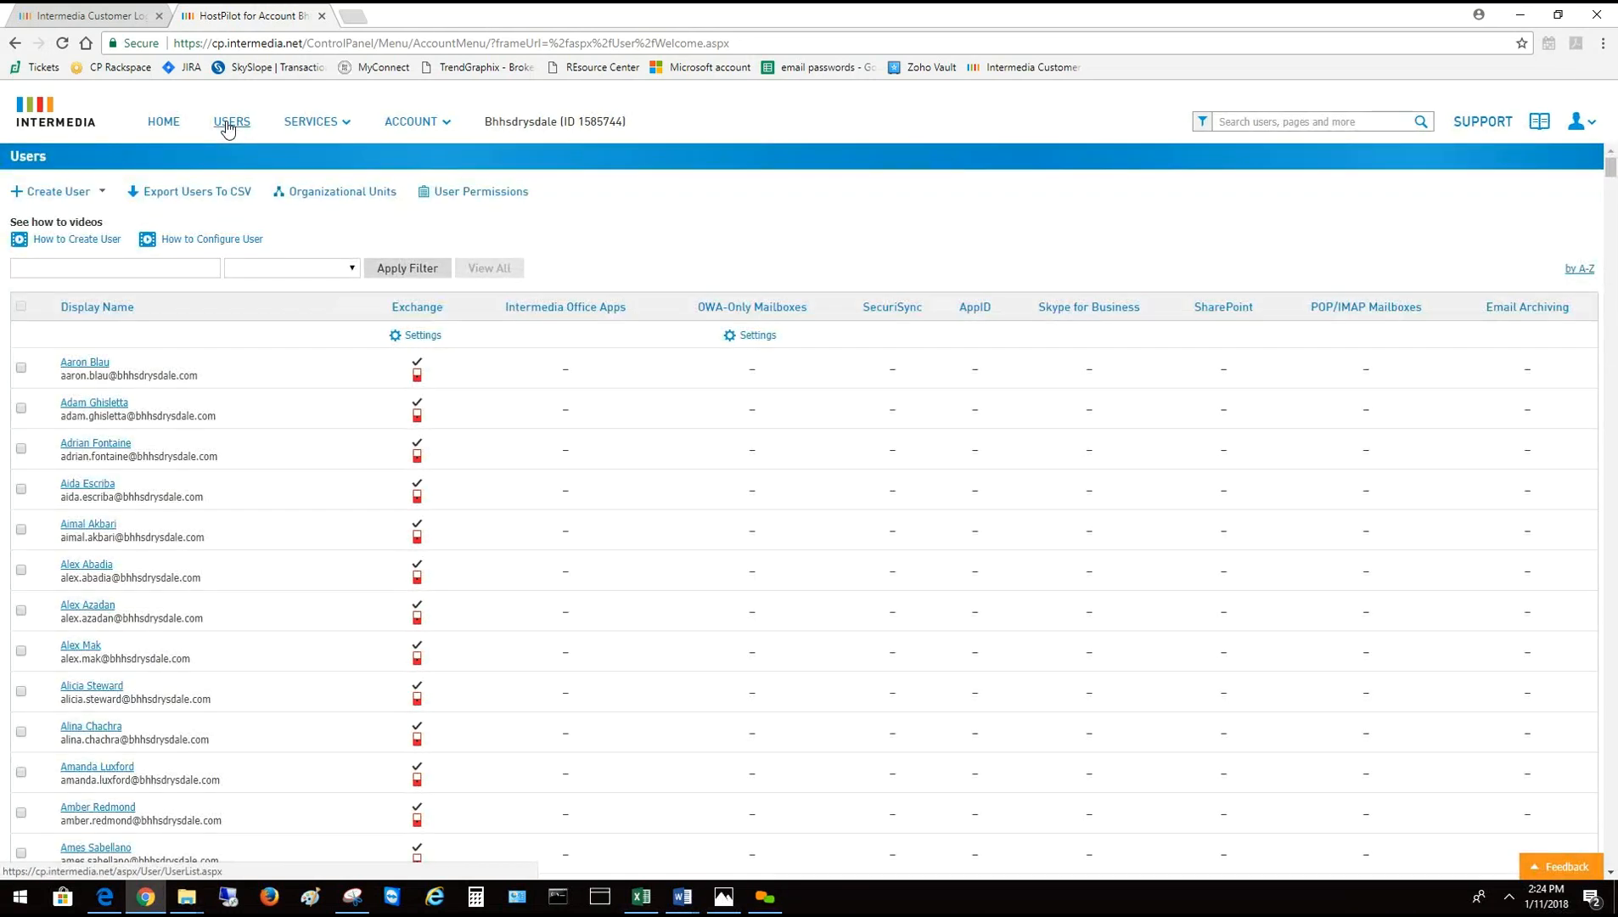
pyautogui.click(116, 270)
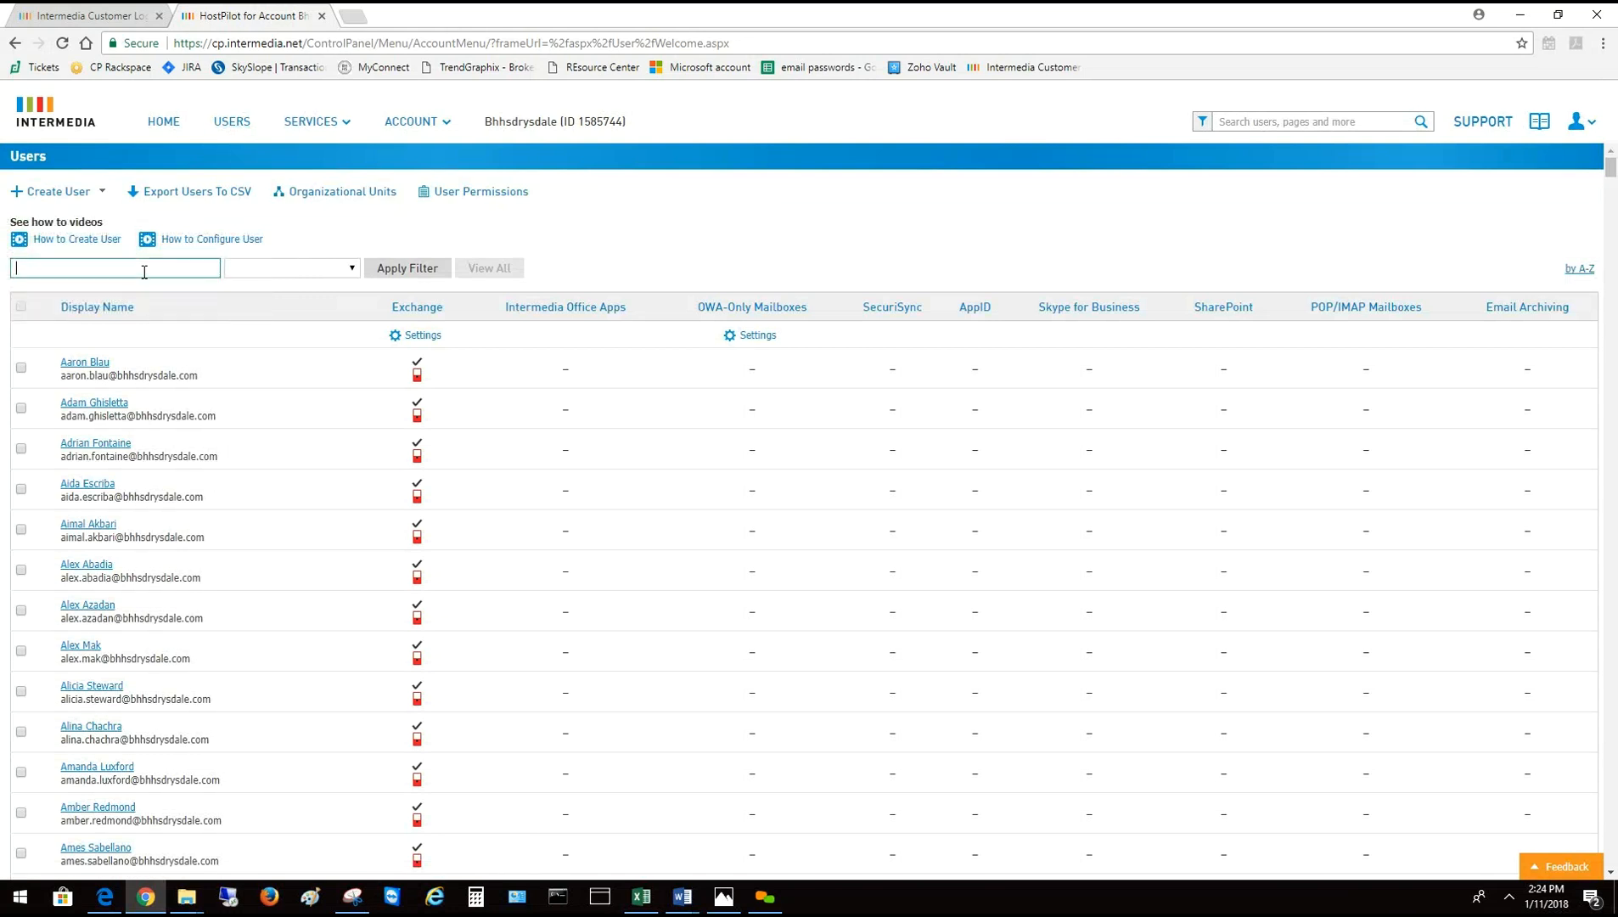
pyautogui.write('test')
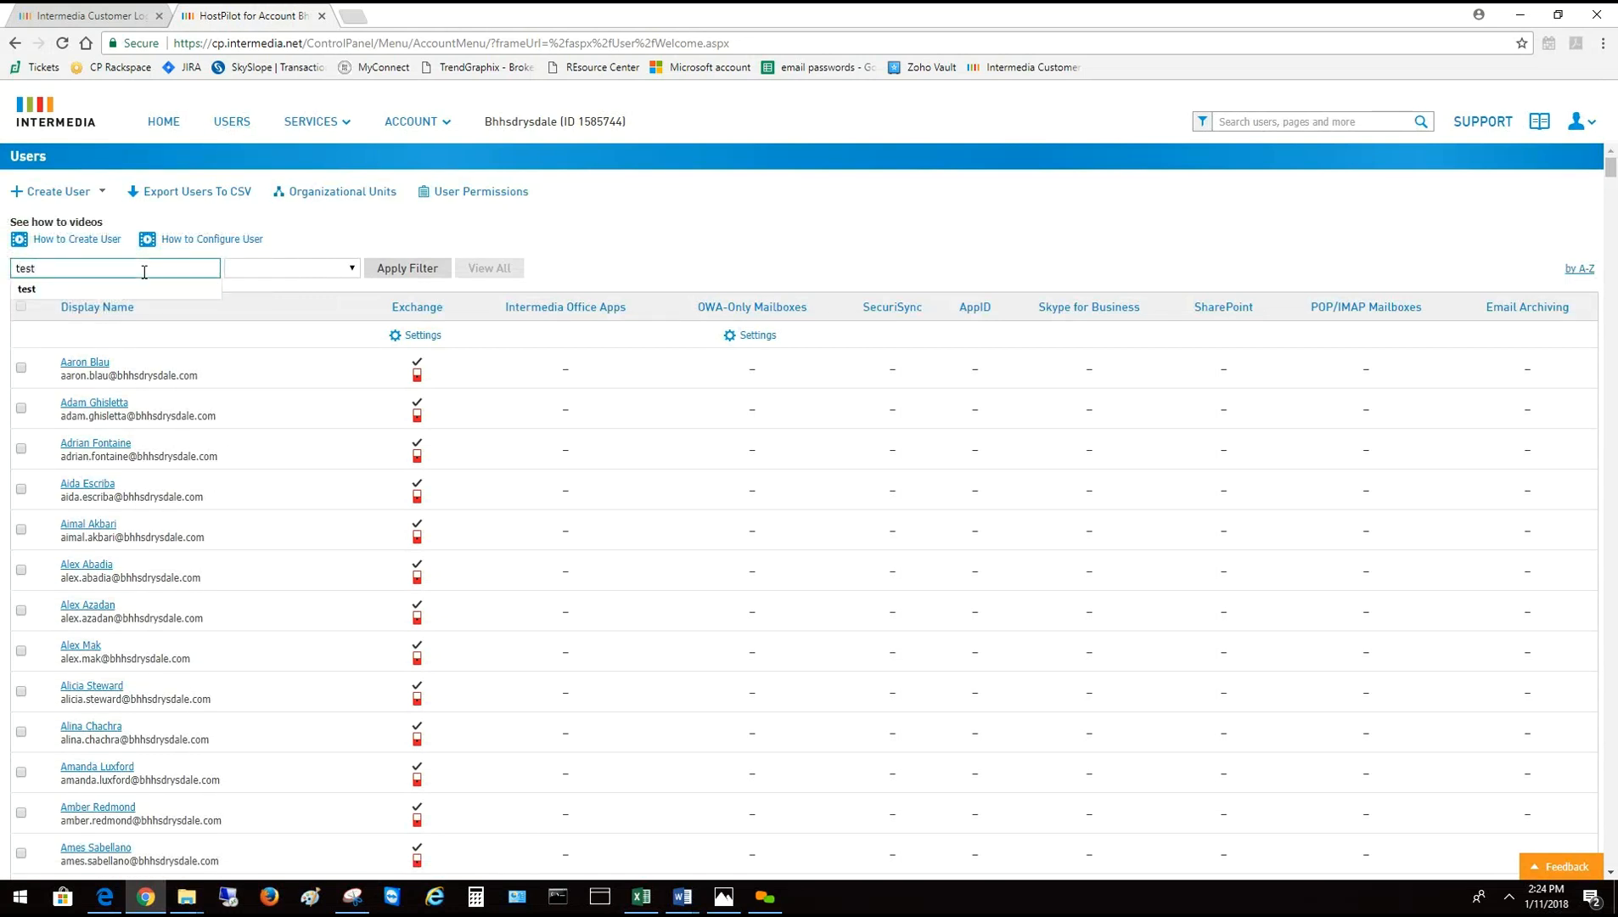
pyautogui.click(391, 273)
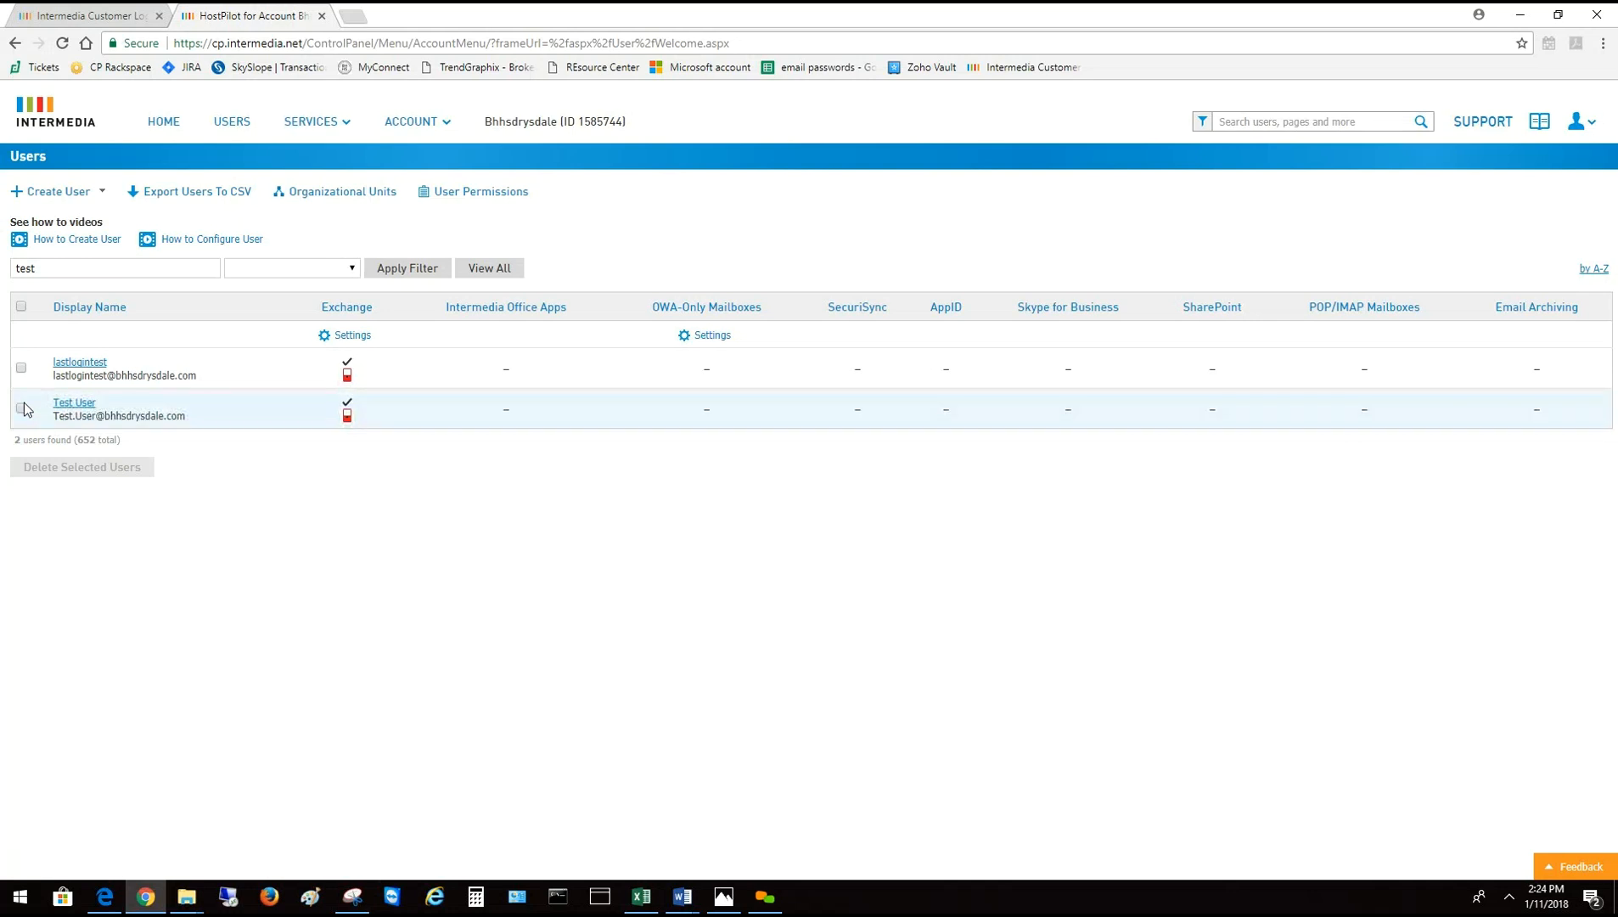
# Delete Test User from the account and confirm the removal
pyautogui.click(22, 409)
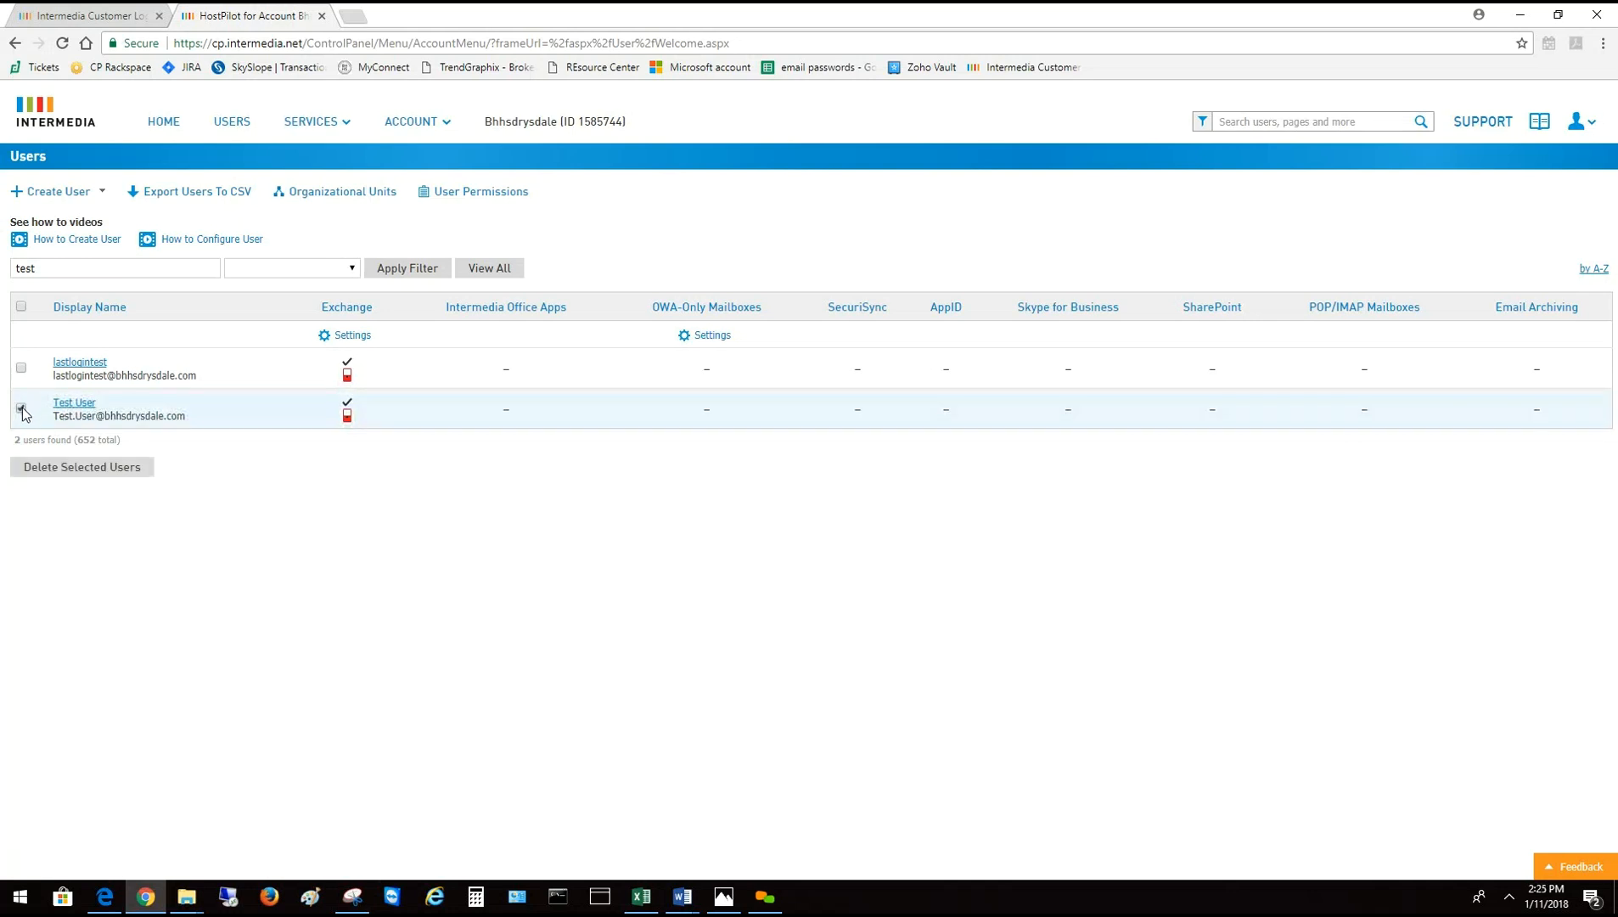
pyautogui.click(77, 472)
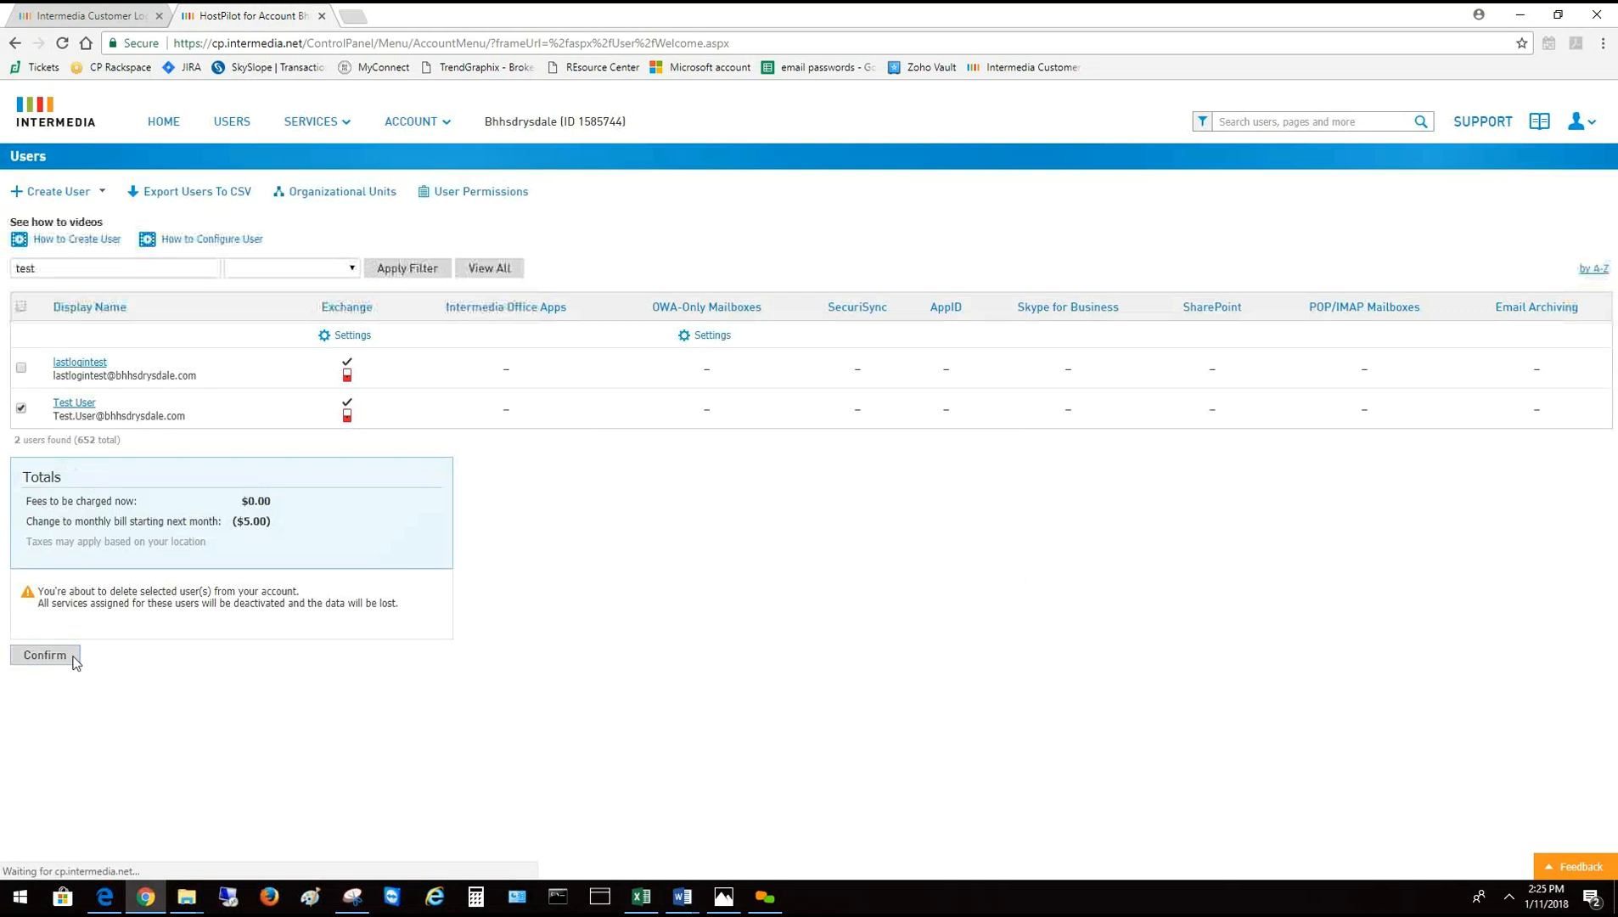
pyautogui.click(45, 656)
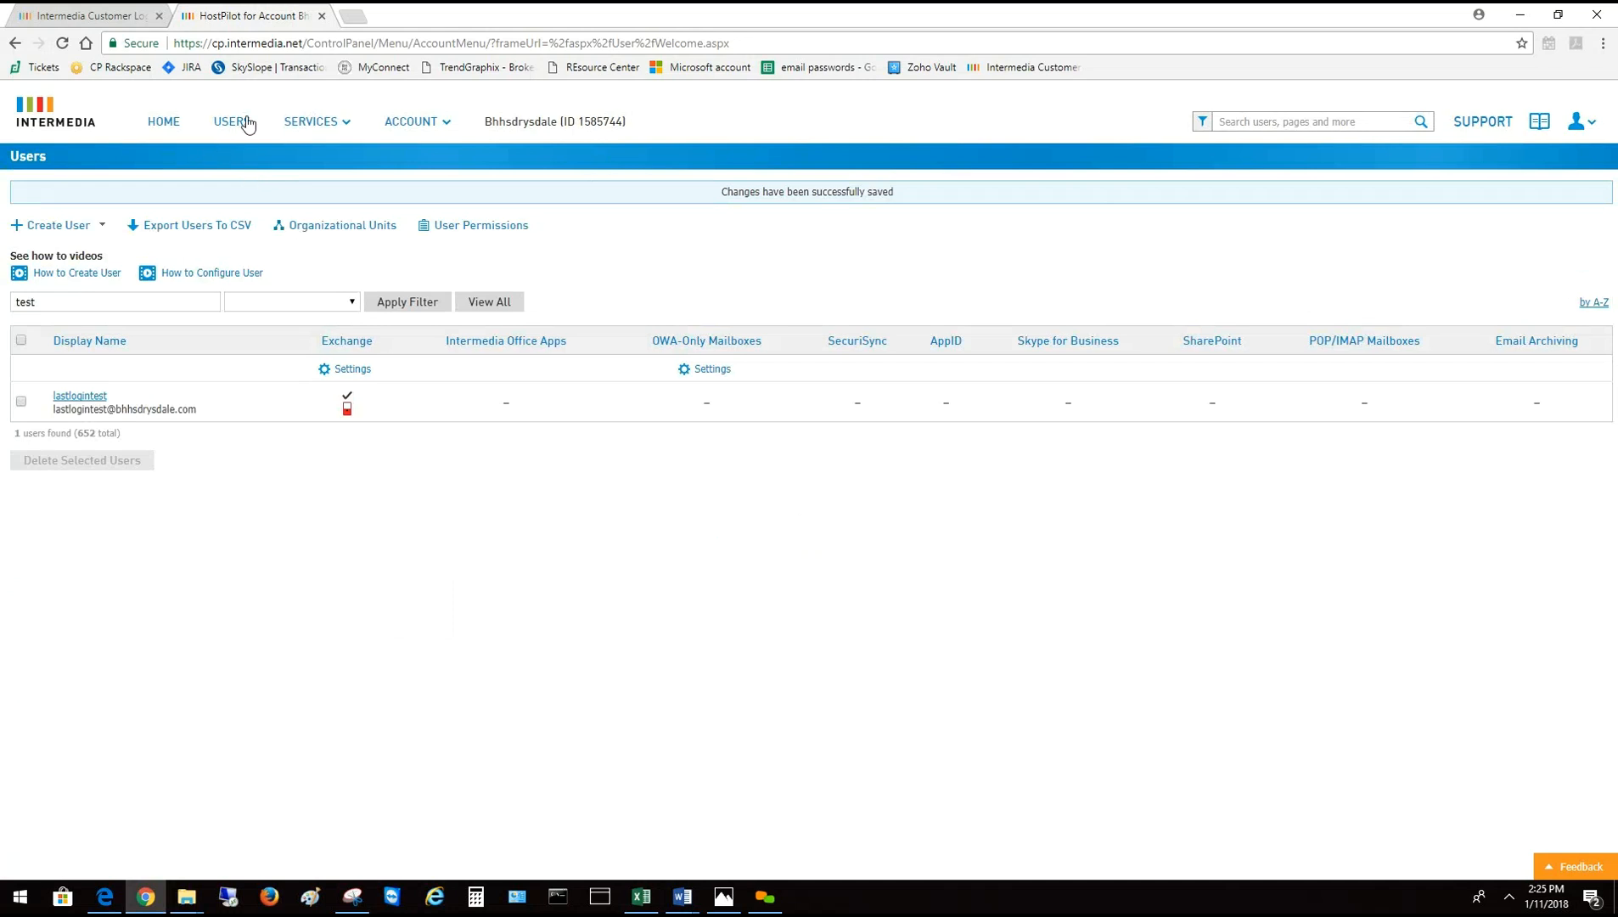
# Navigate to the Distribution Lists page under SERVICES
pyautogui.click(312, 124)
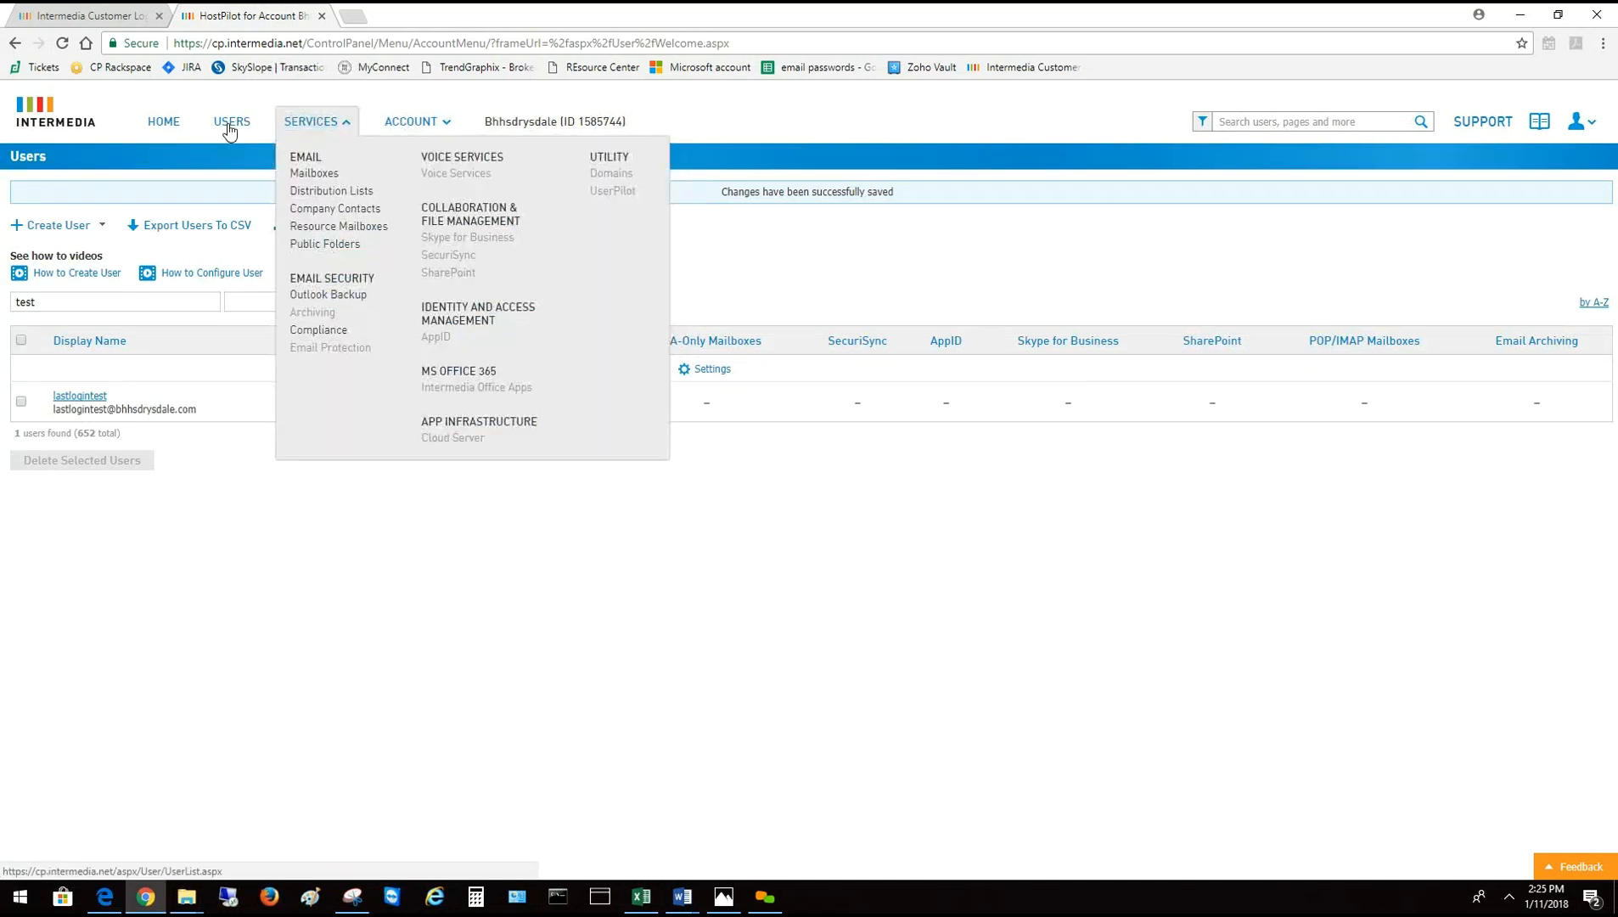
pyautogui.click(231, 125)
pyautogui.click(299, 124)
pyautogui.click(313, 124)
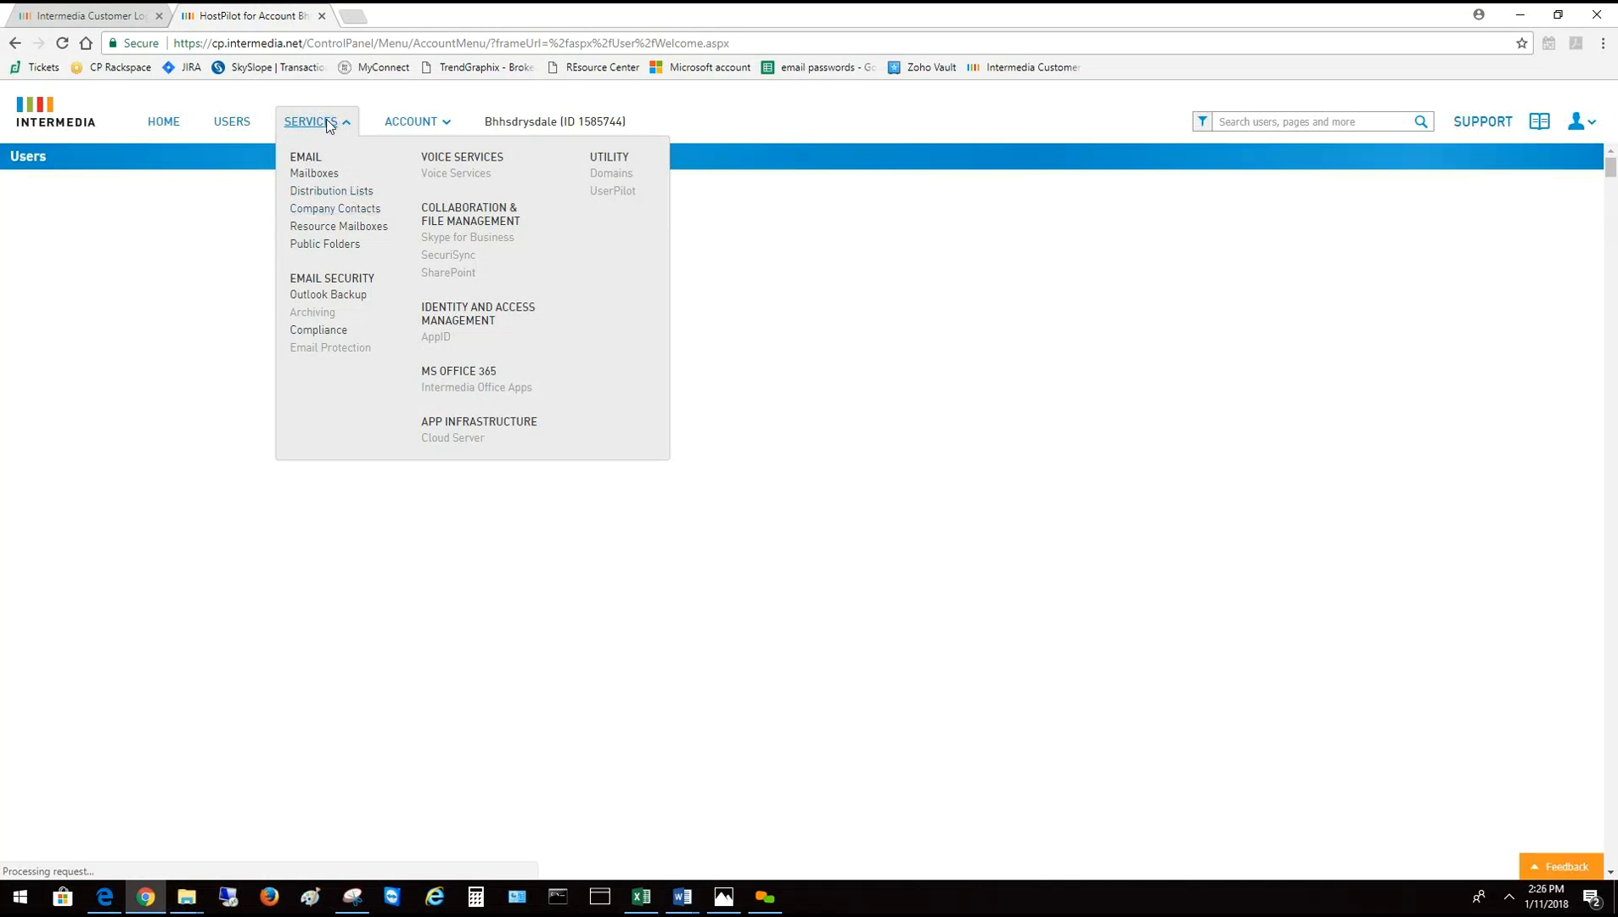
pyautogui.click(330, 193)
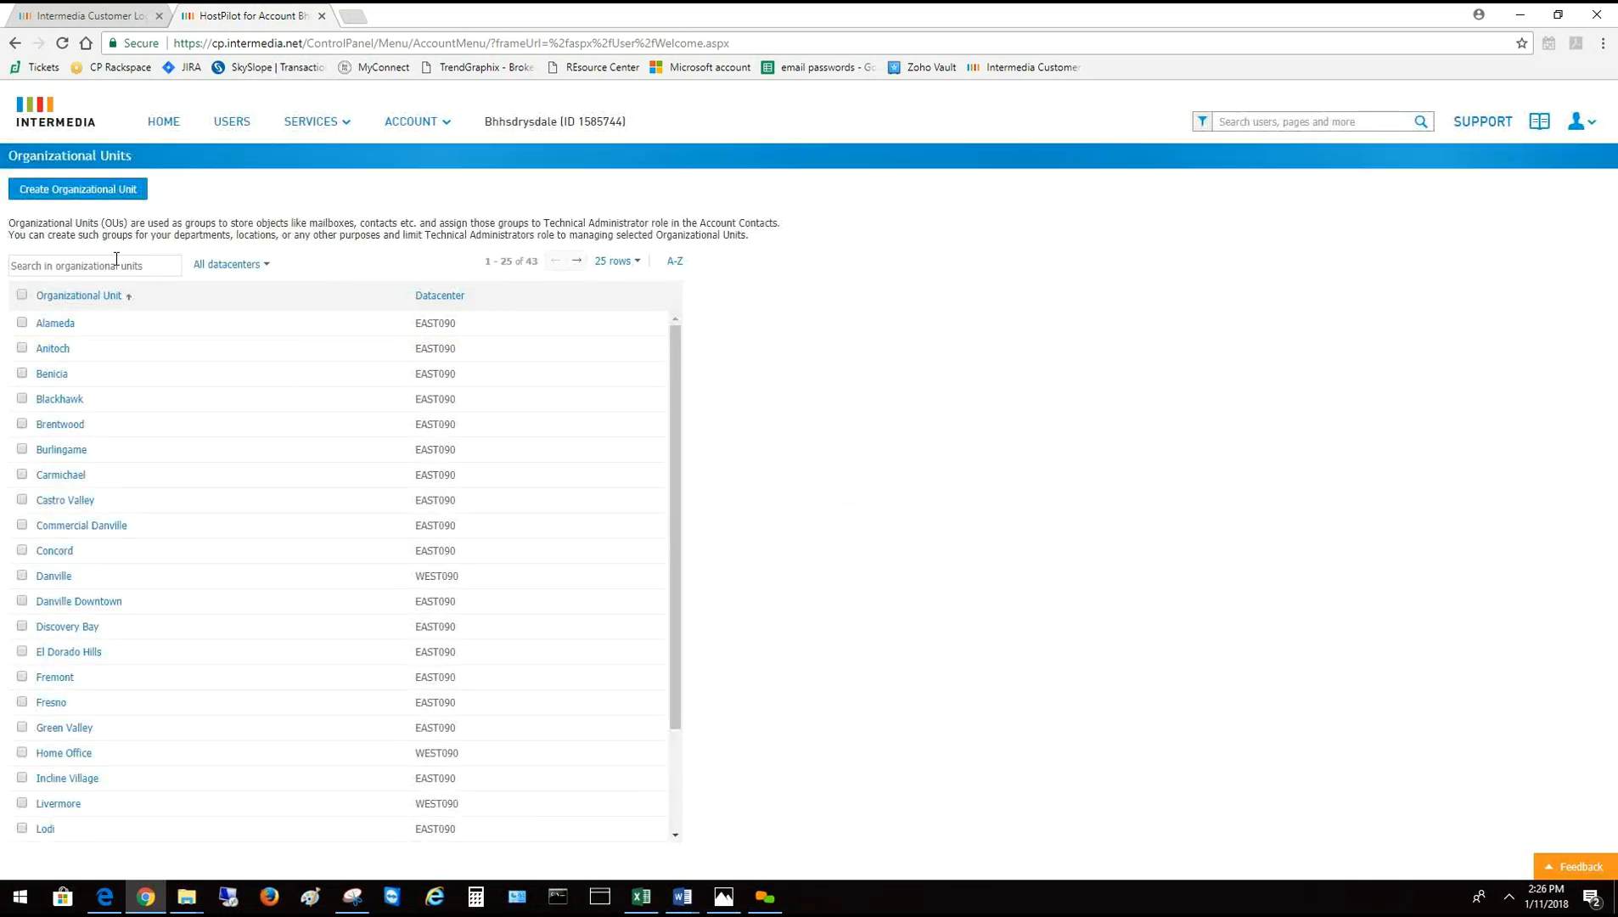
pyautogui.click(326, 121)
pyautogui.click(331, 191)
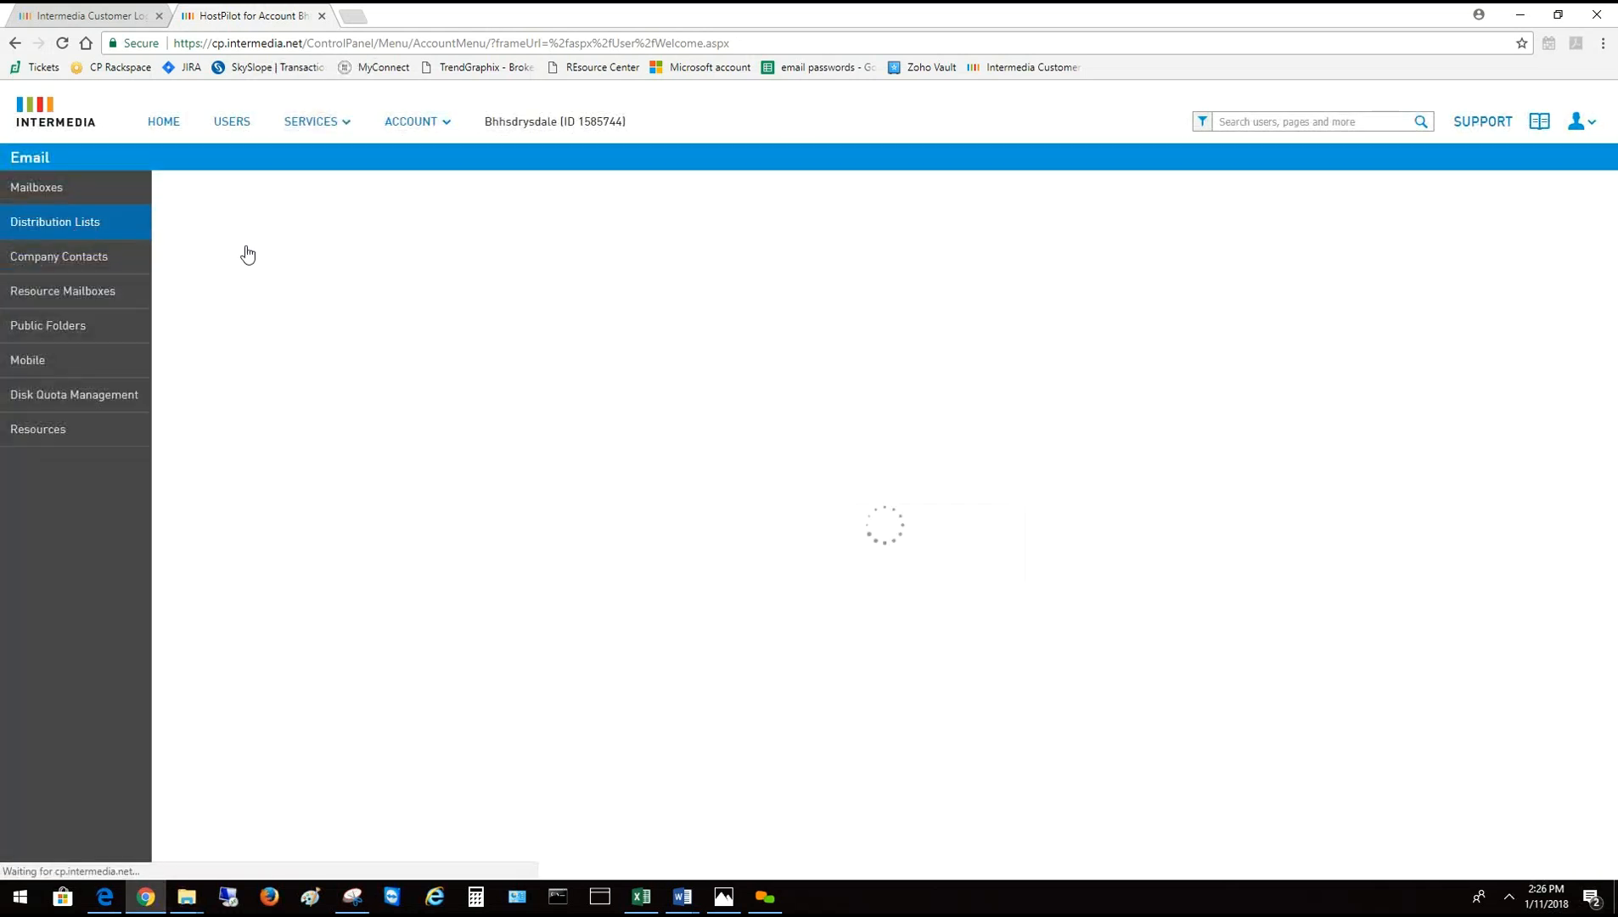
# Filter distribution lists by 'new' and delete the New User list, confirming the deletion
pyautogui.click(312, 246)
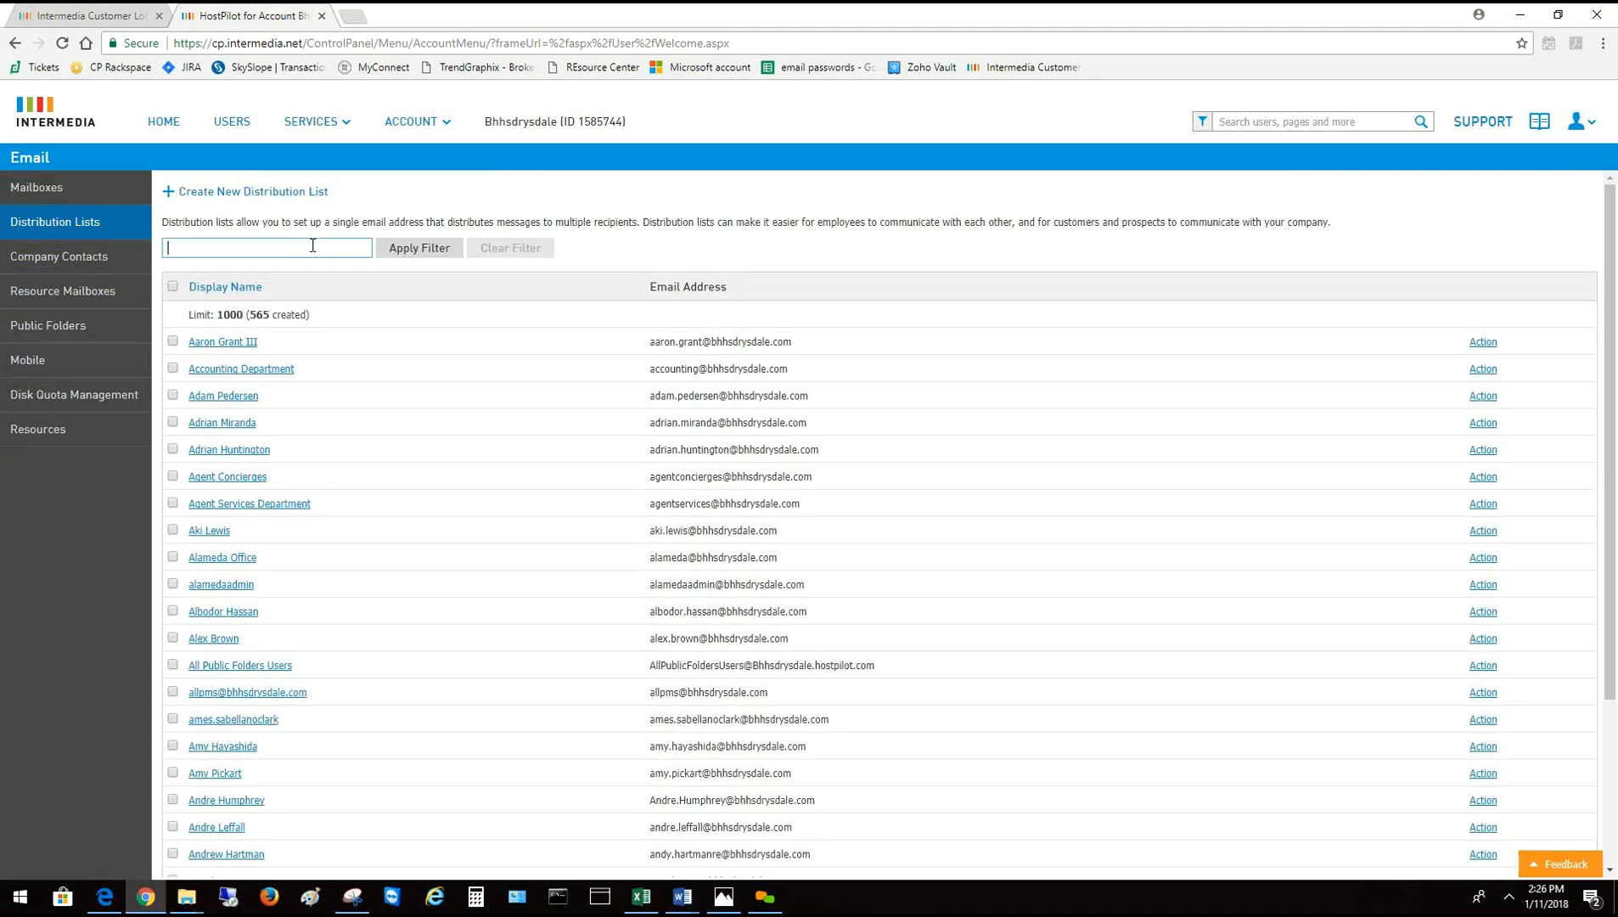
pyautogui.write('new')
pyautogui.click(418, 255)
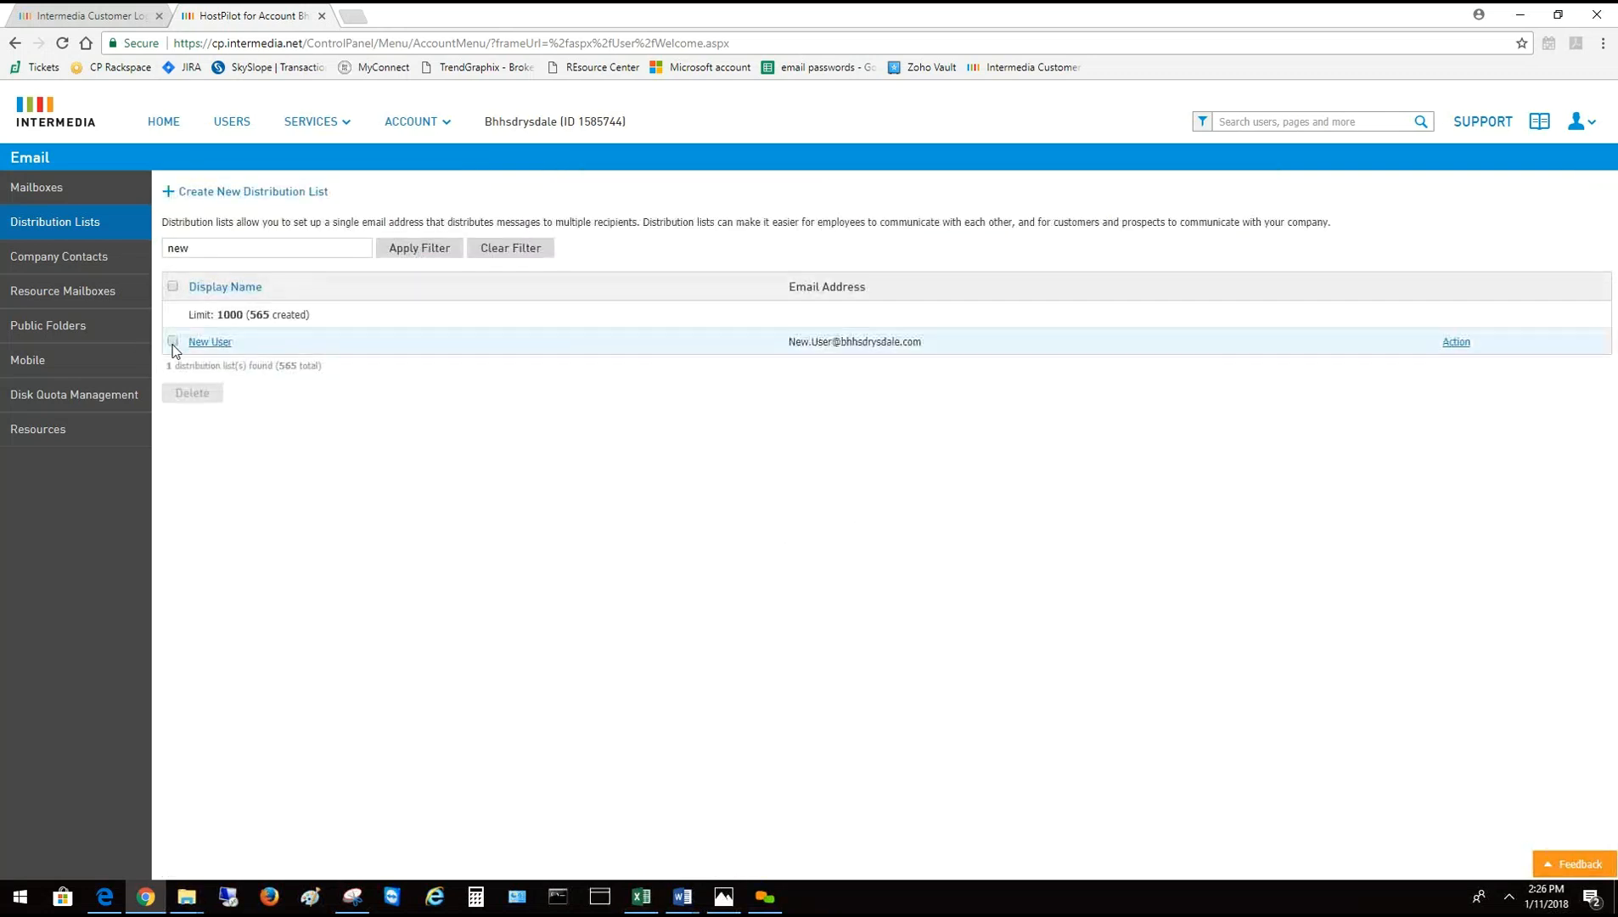
pyautogui.click(173, 342)
pyautogui.click(192, 393)
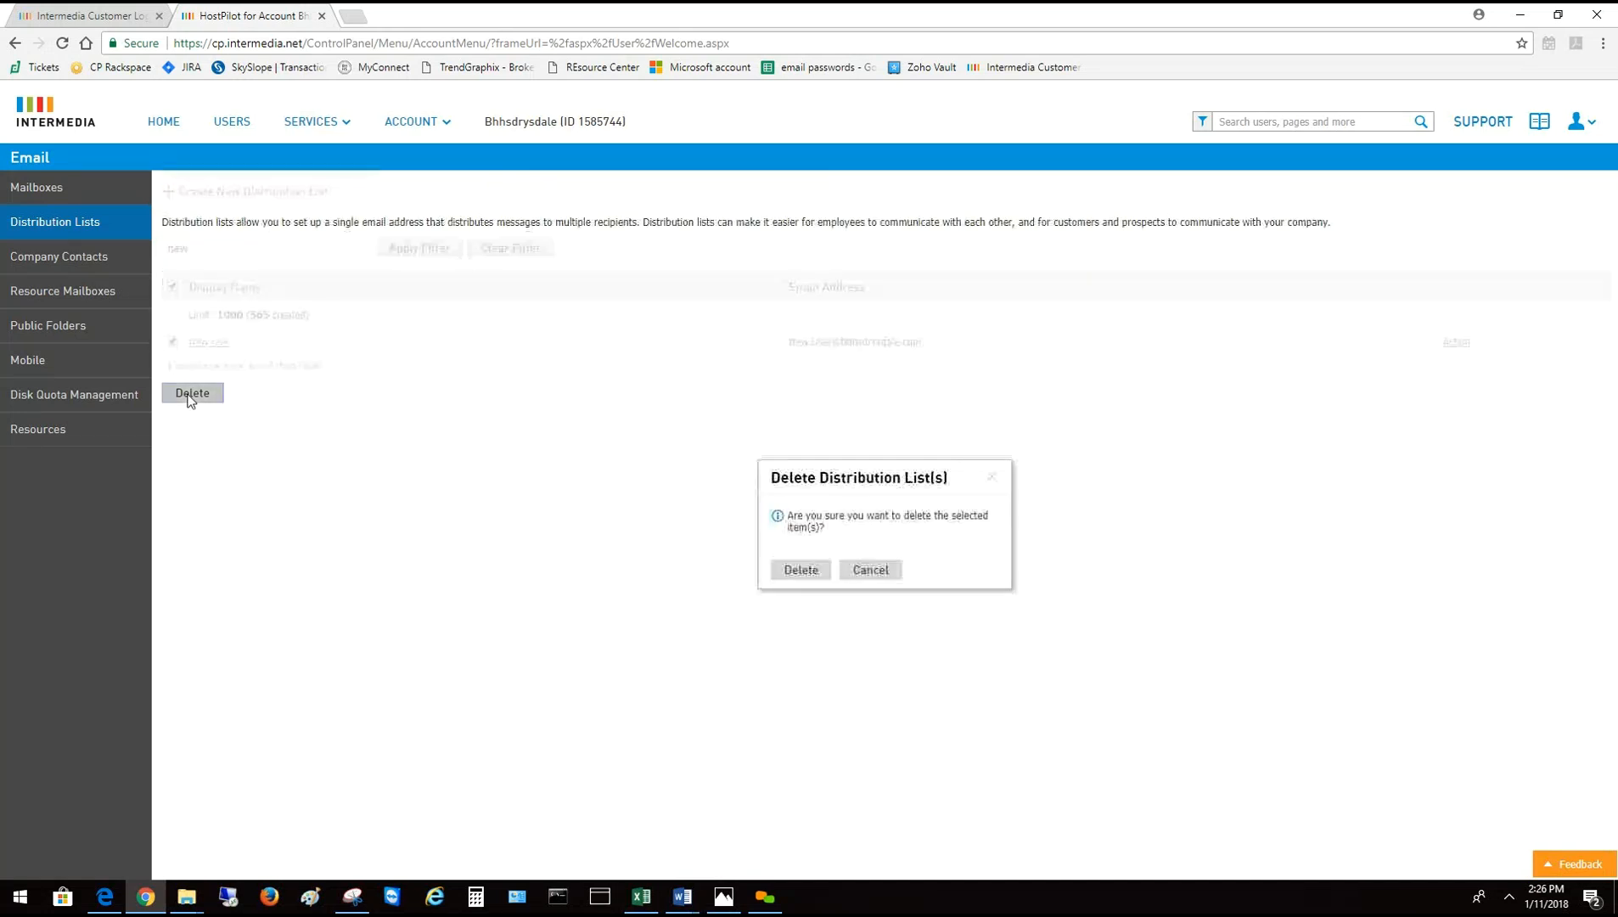
pyautogui.click(799, 567)
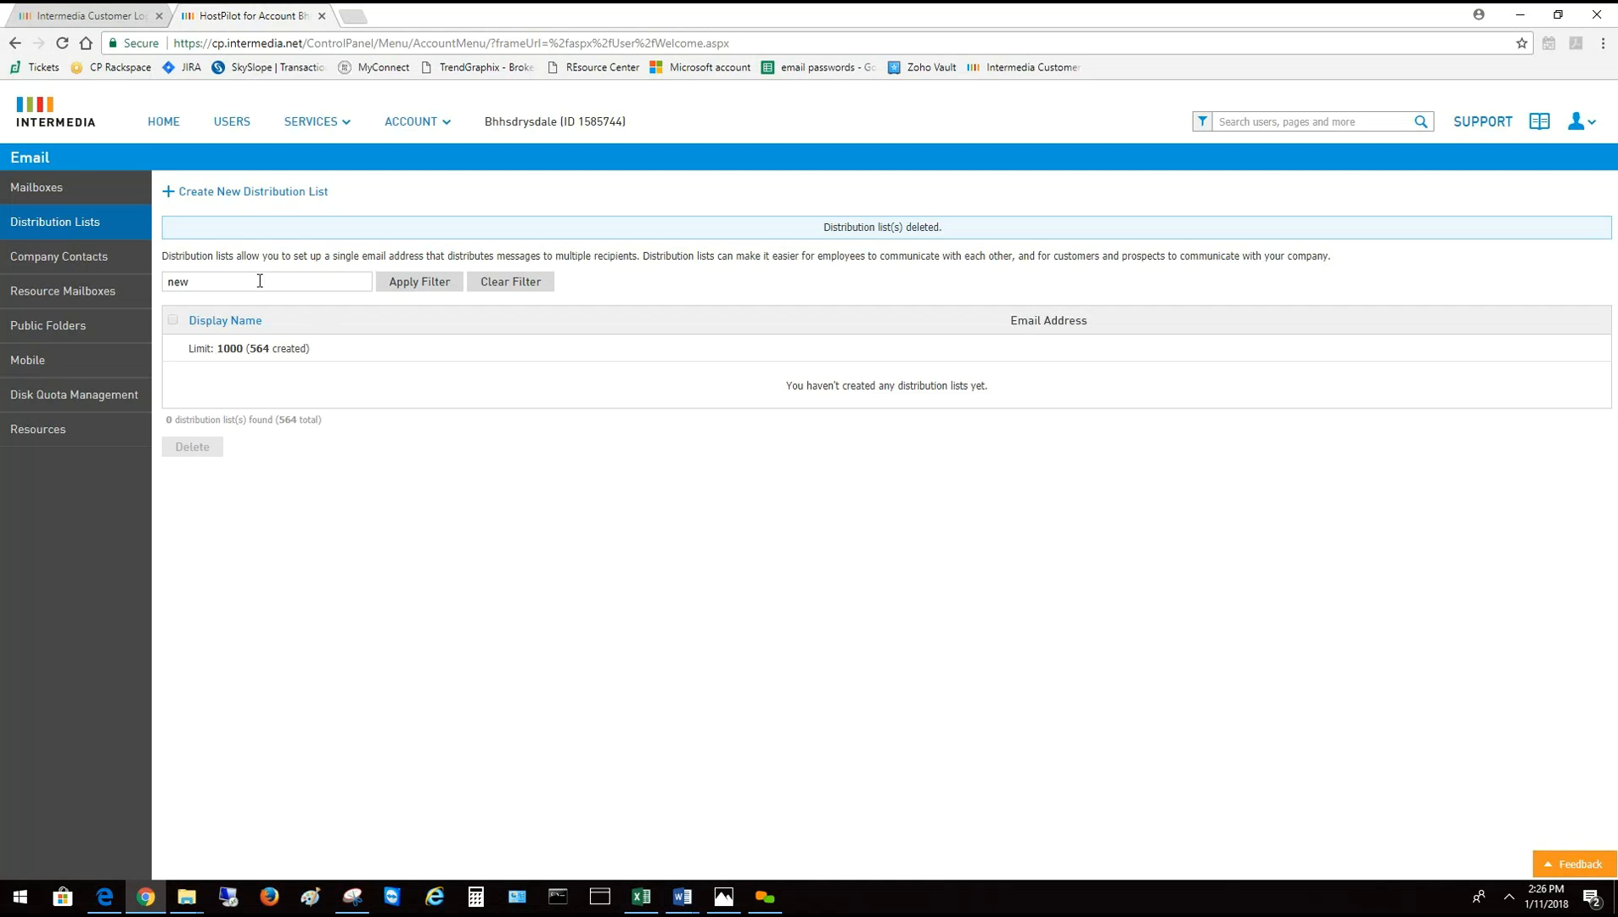
pyautogui.moveTo(192, 281); pyautogui.dragTo(164, 276)
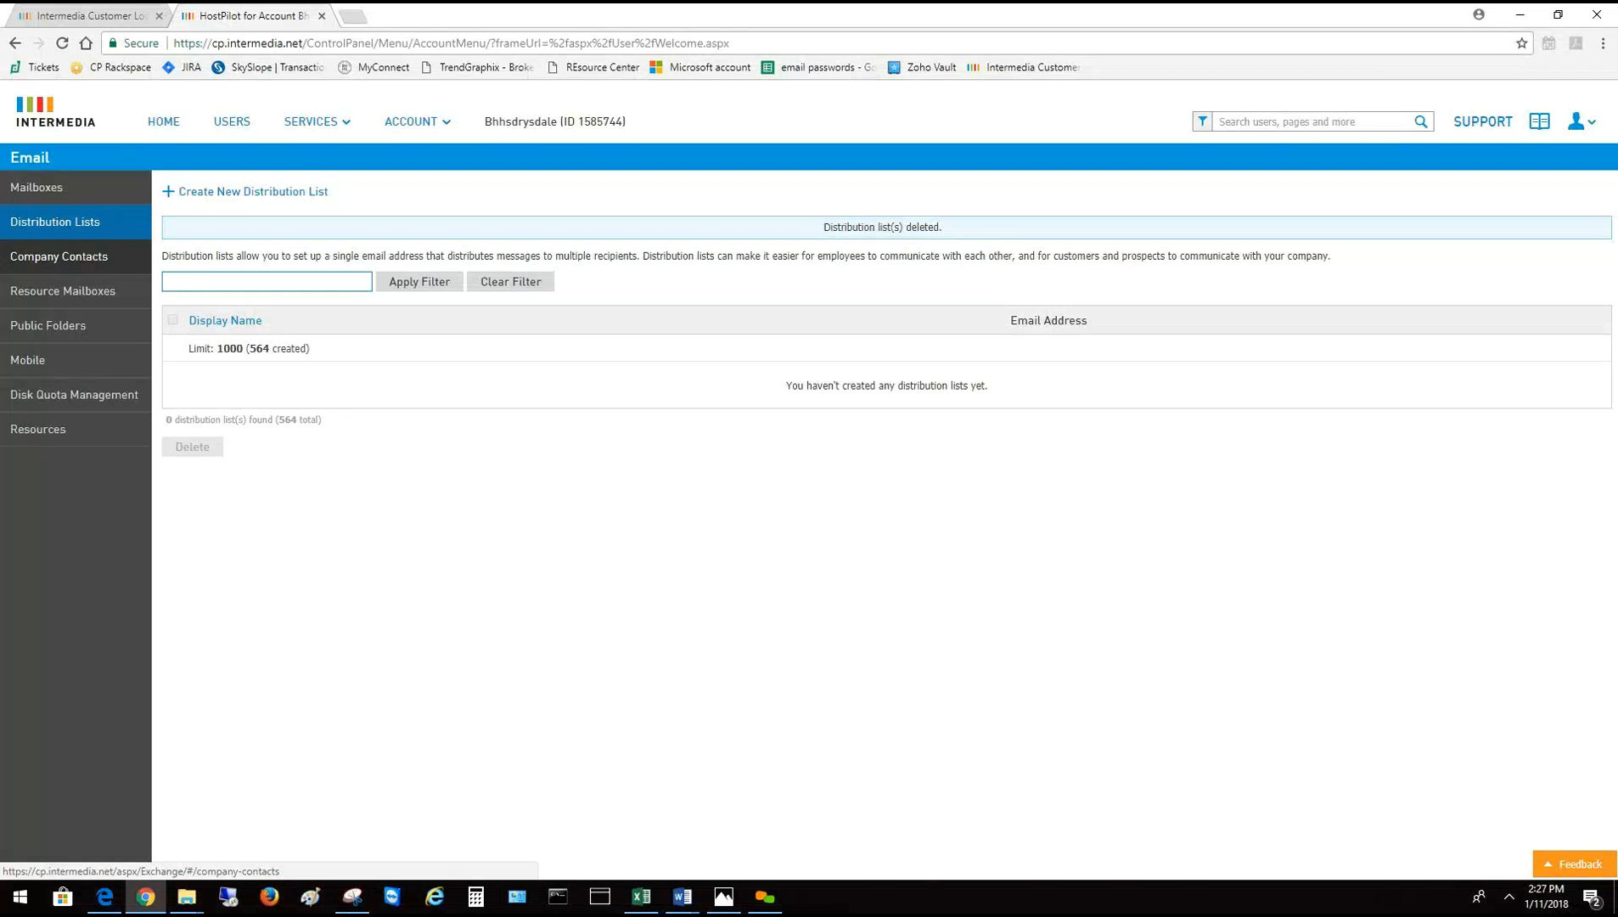
# Filter Company Contacts by 'new' and delete the New User contact, confirming the deletion
pyautogui.click(84, 264)
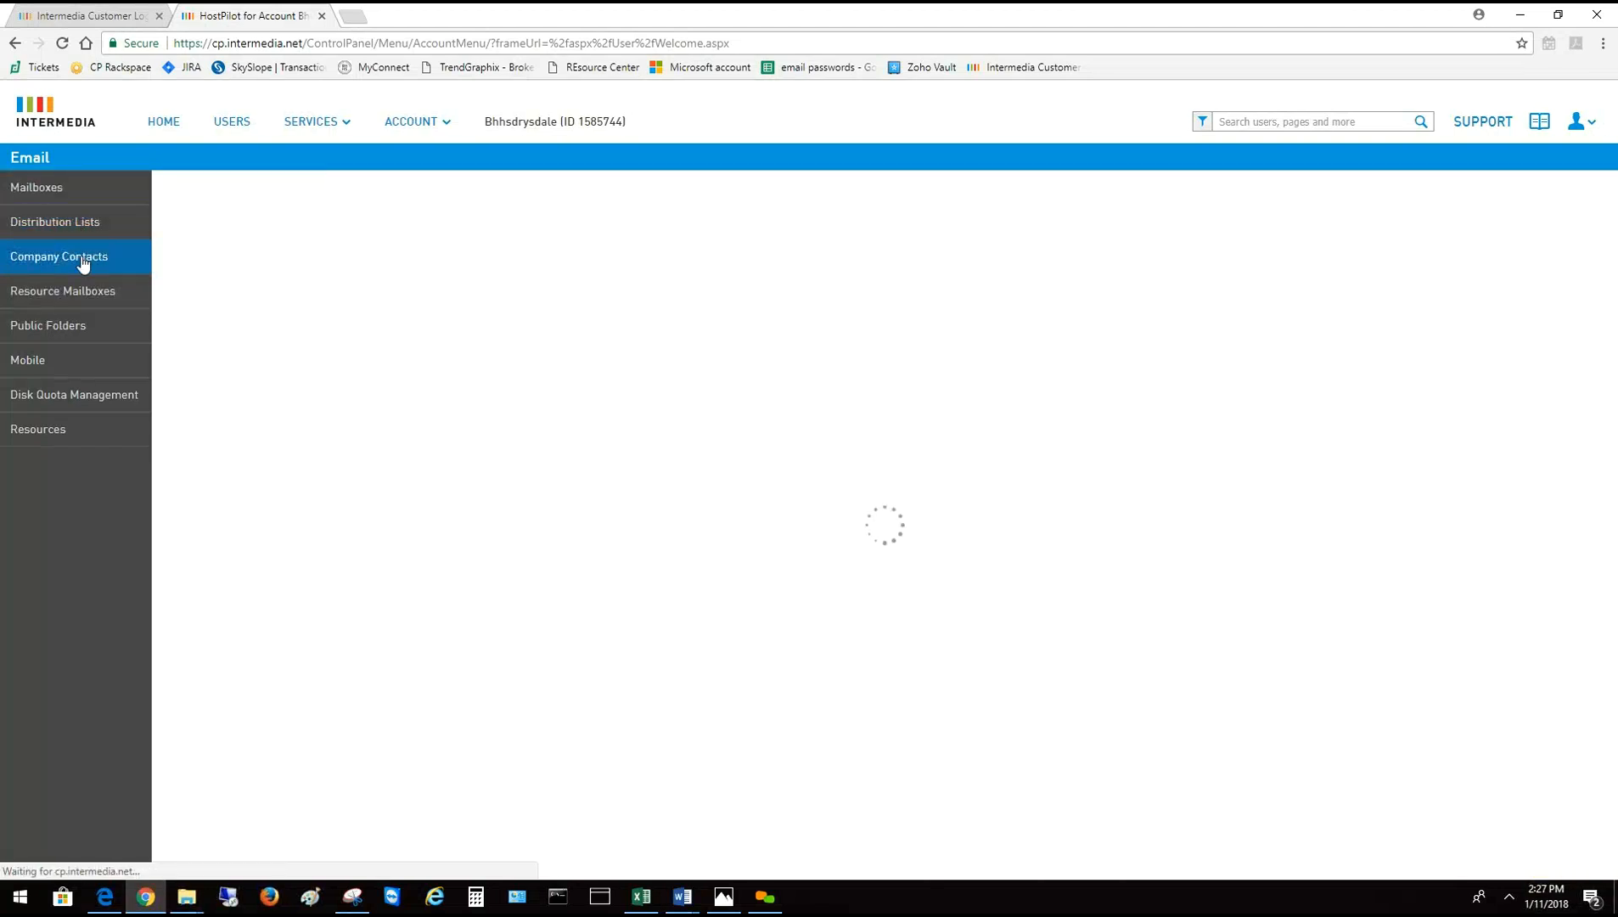
pyautogui.click(200, 281)
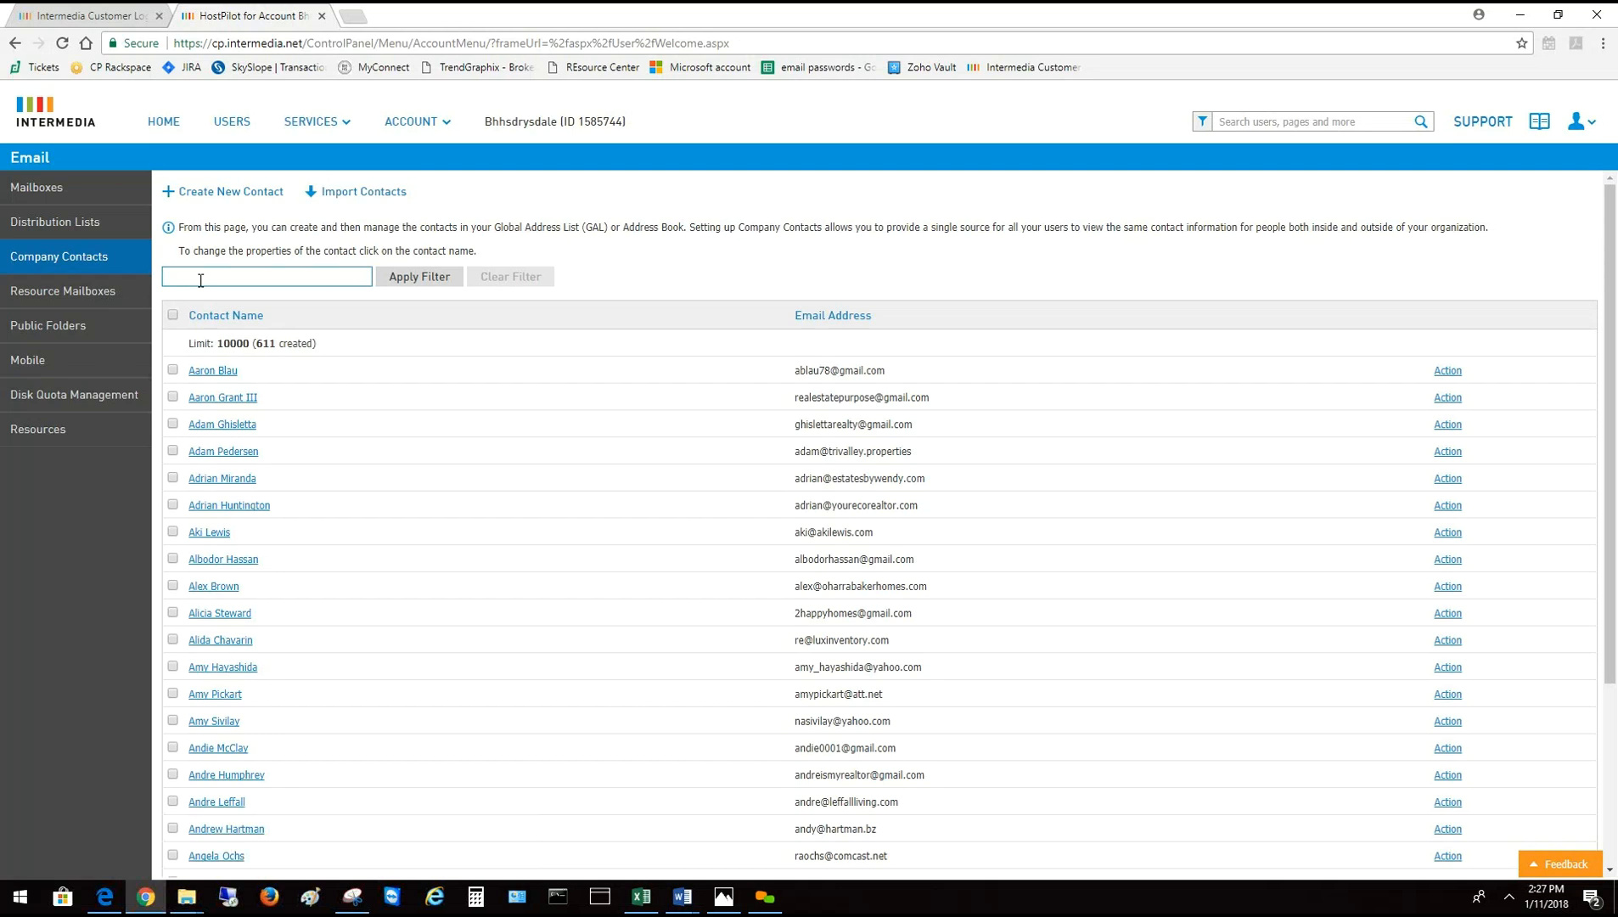
pyautogui.write('new')
pyautogui.press('Return')
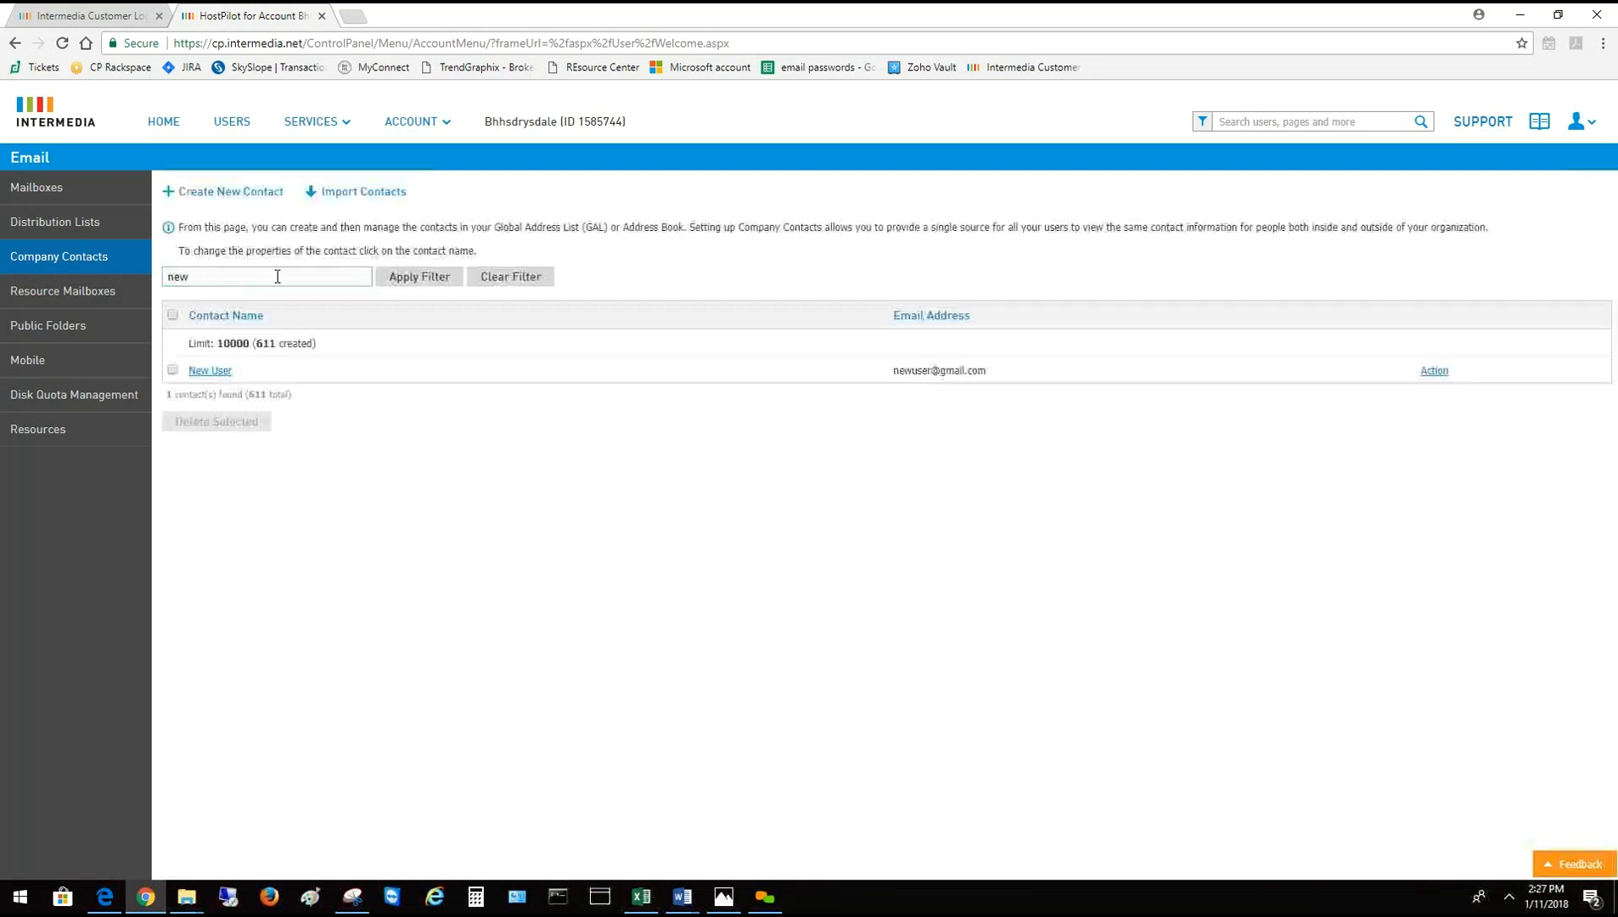
pyautogui.click(172, 370)
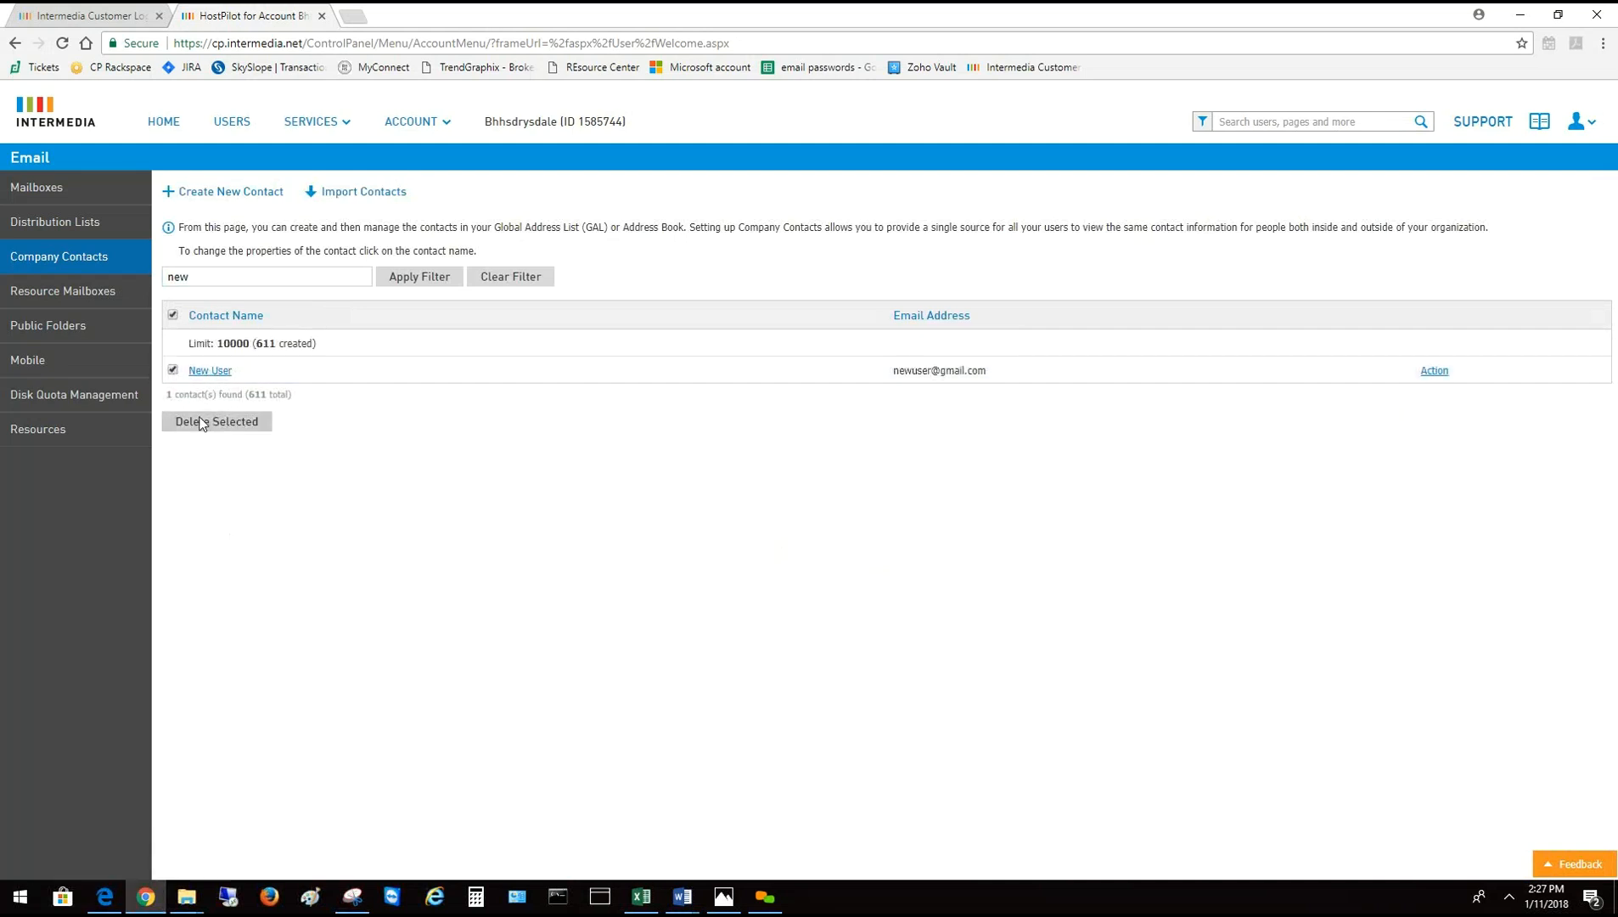
pyautogui.click(215, 422)
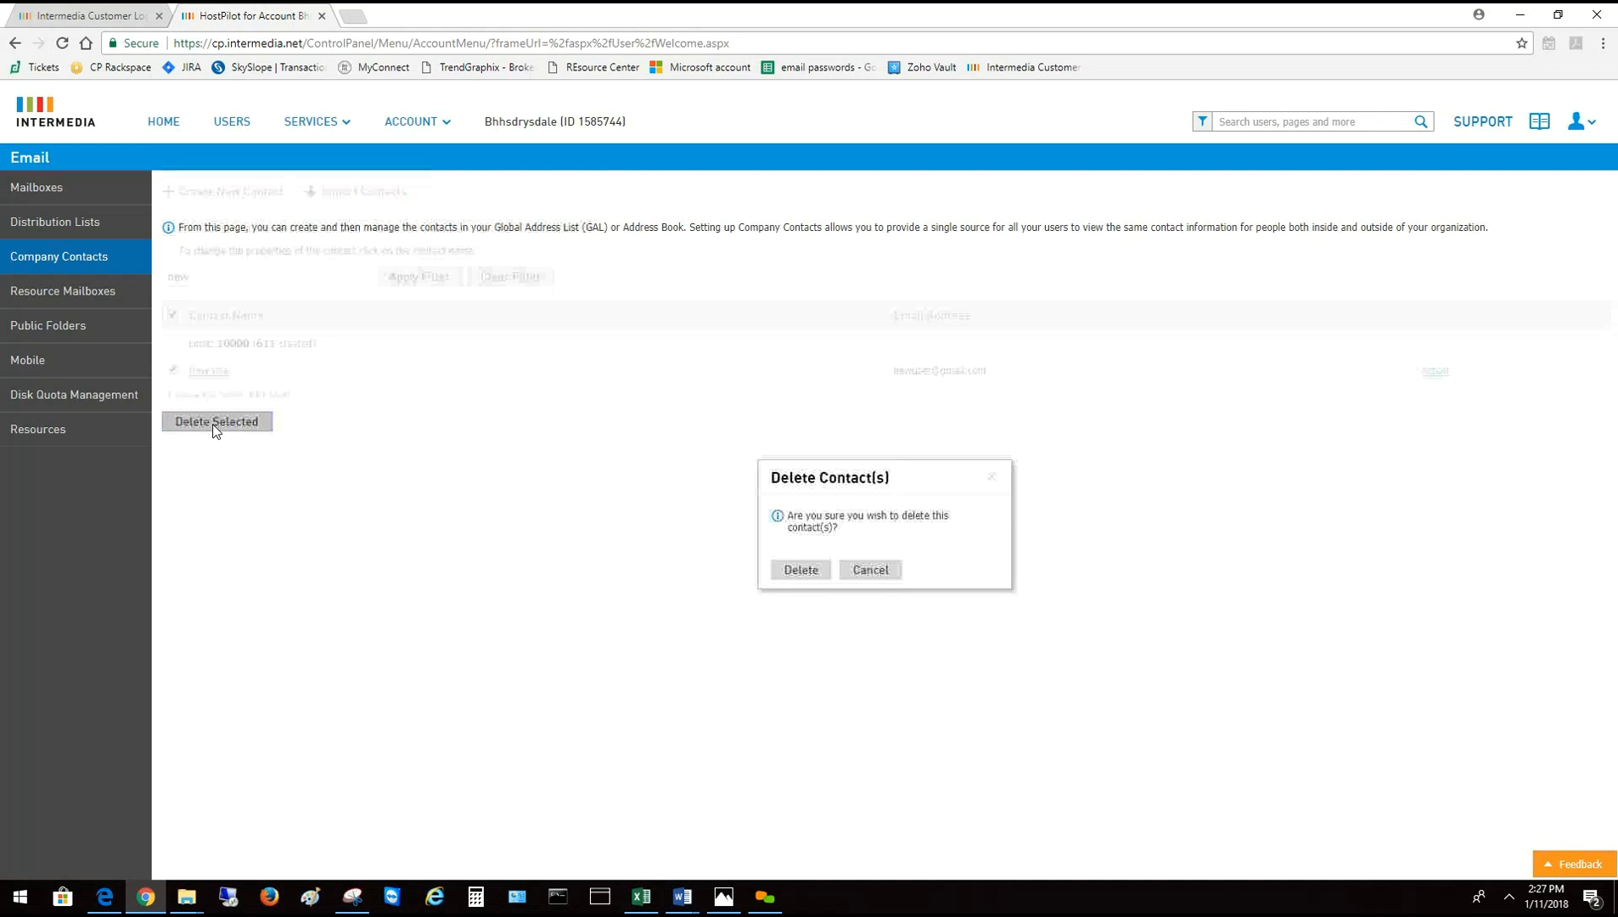
pyautogui.click(796, 569)
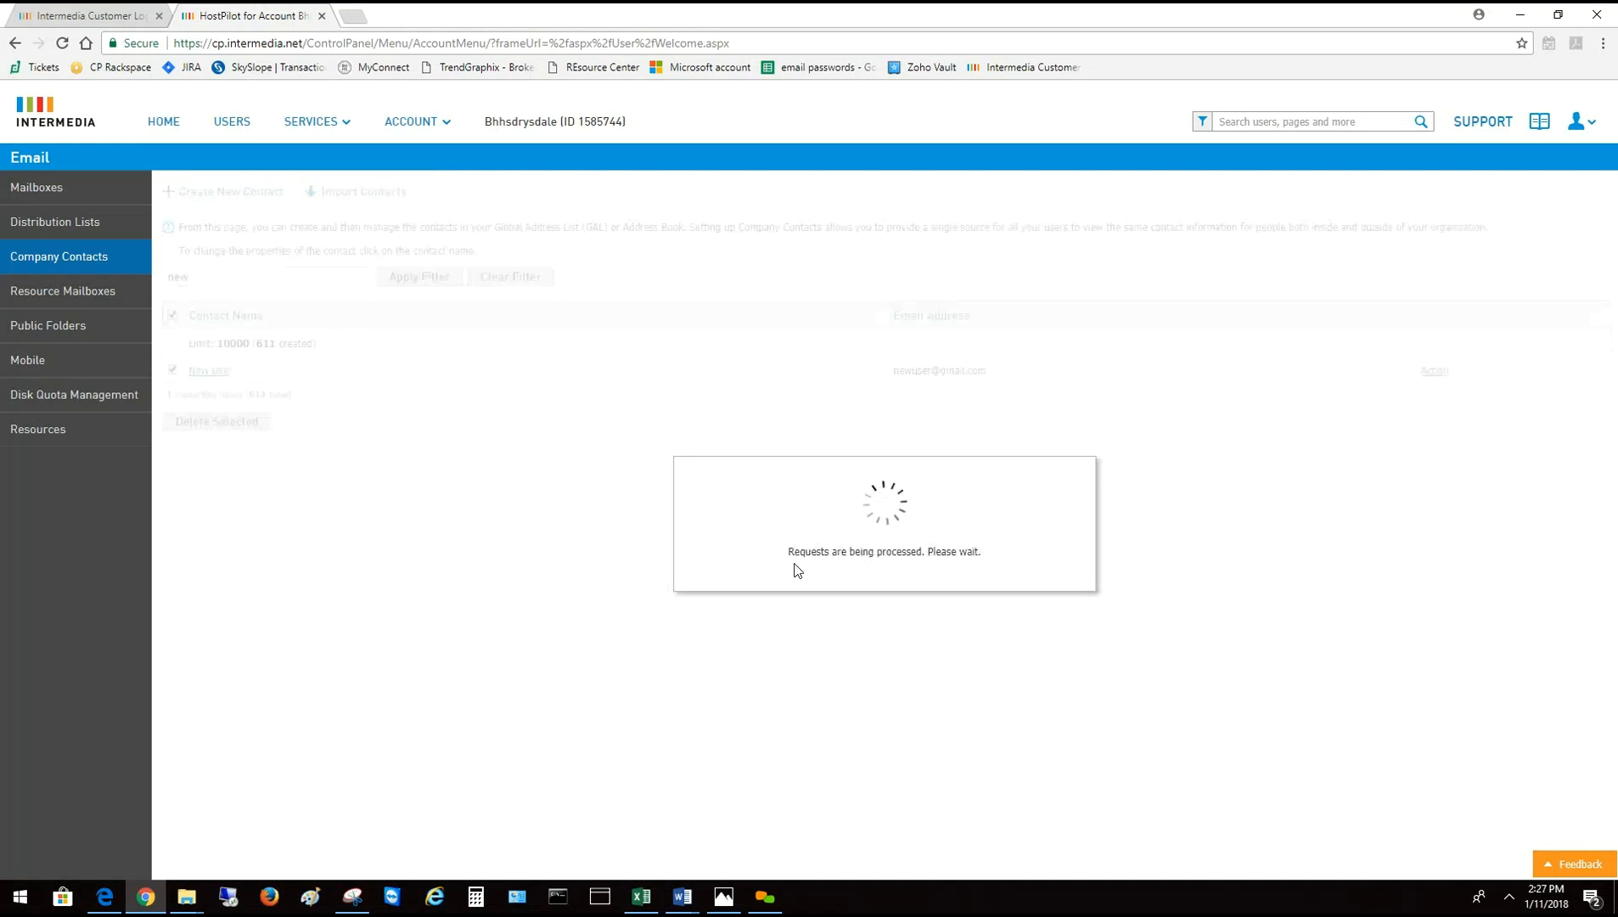